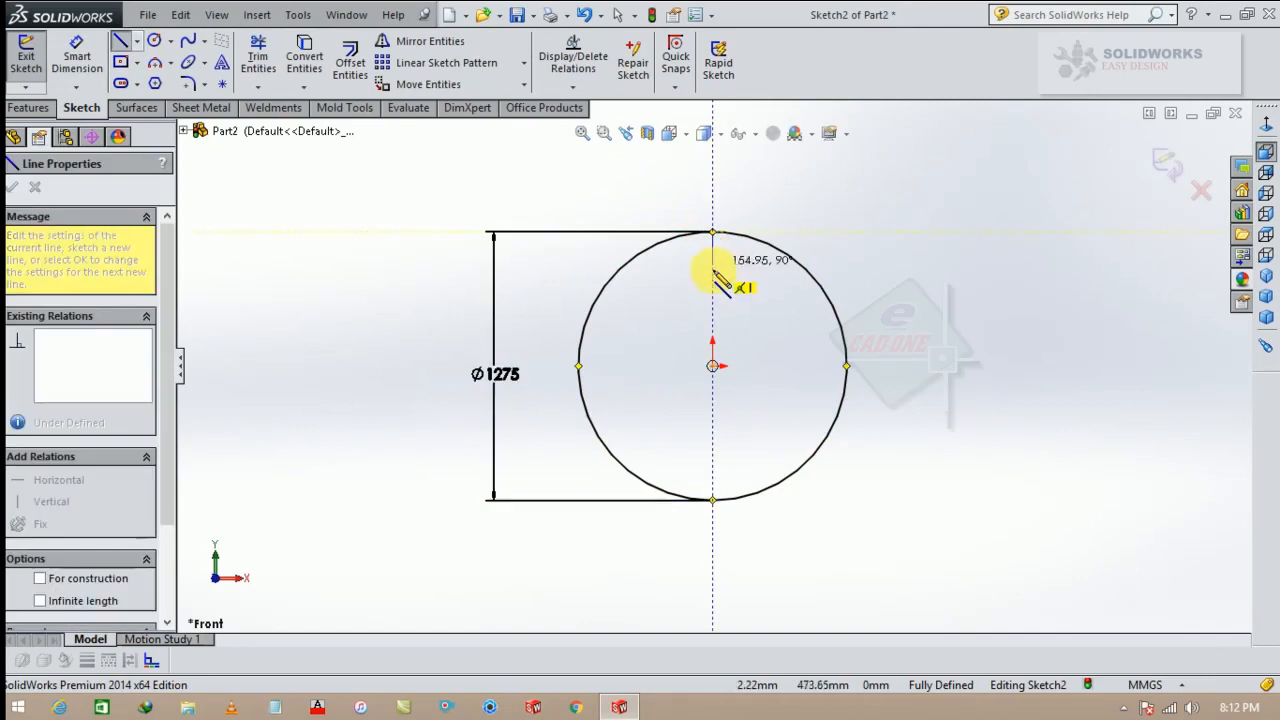
Step: Draw a vertical line down from the circle's top point and a horizontal line past its right side, dimensioning the vertical line 150 mm
left_click(712, 271)
left_click(848, 272)
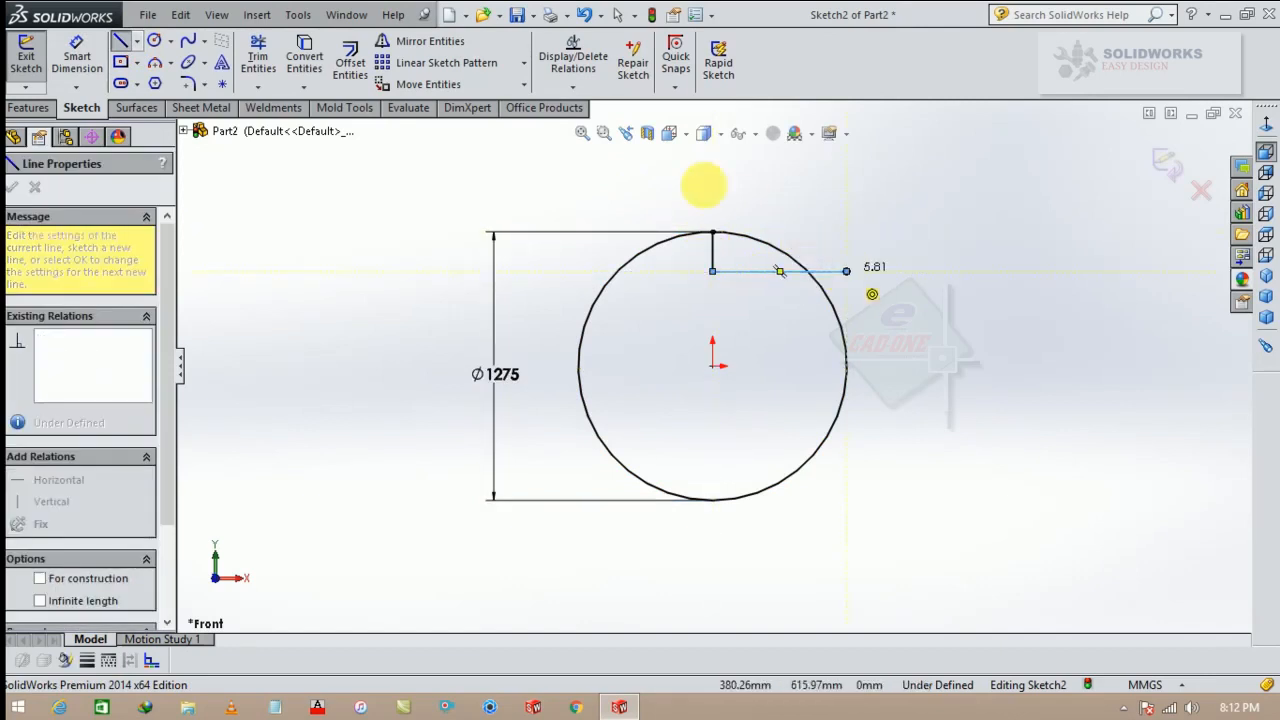
left_click(80, 60)
scroll(727, 273, "down", 4)
scroll(727, 273, "down", 2)
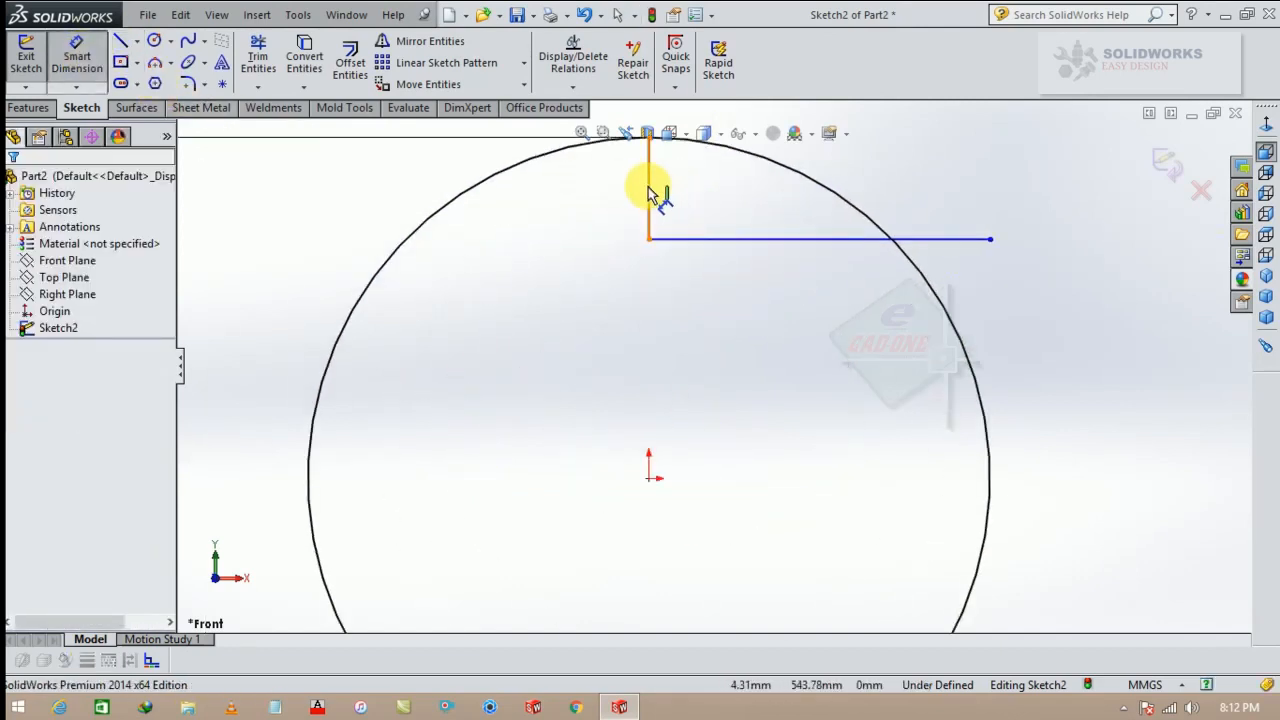
left_click(645, 190)
left_click(612, 195)
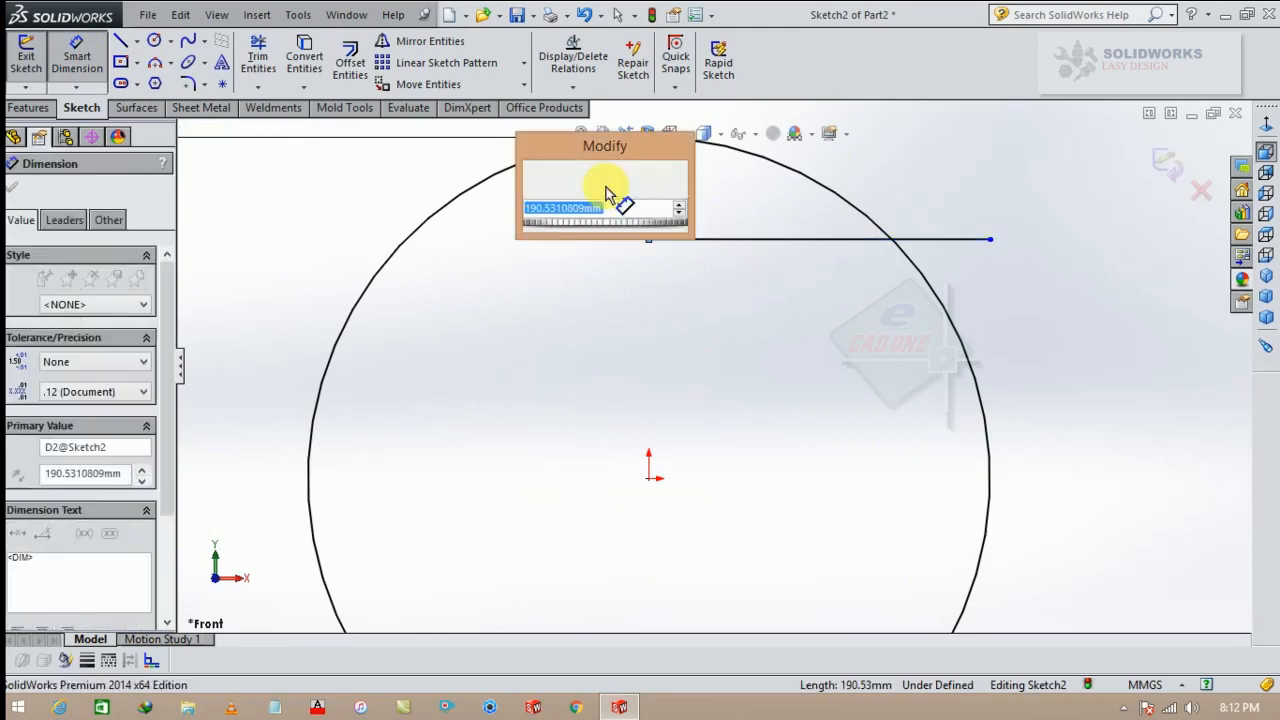
type("150")
key("Return")
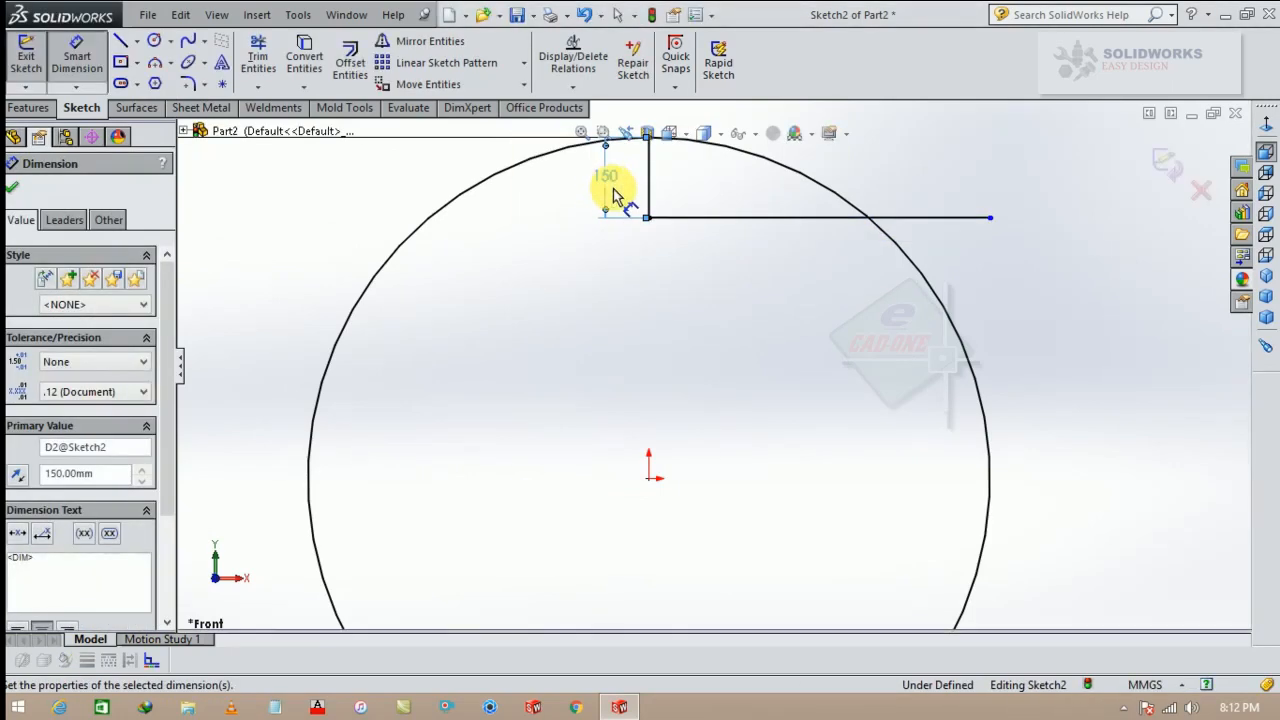
Step: Trim the circle and the horizontal line's overhang, leaving only the closed right half of the cap profile
left_click(256, 58)
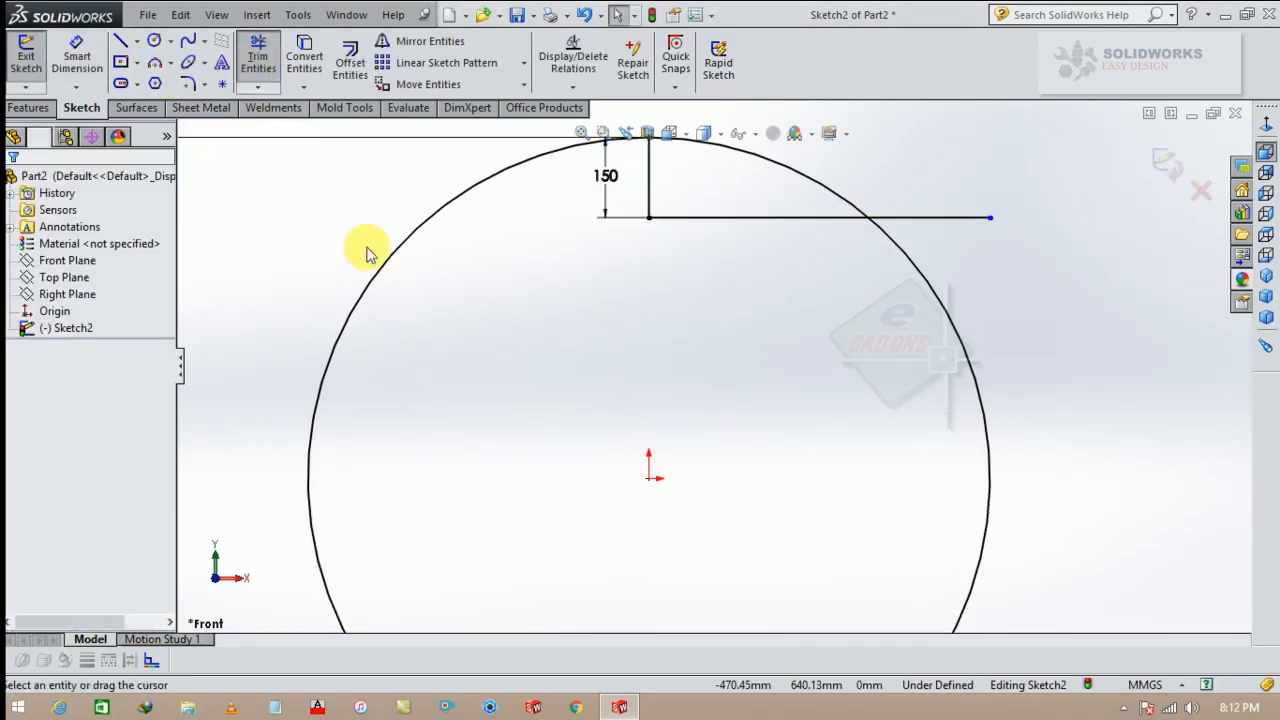
mouse_move(368, 248)
left_mouse_down()
mouse_move(434, 289)
mouse_move(952, 285)
left_mouse_up()
key("Escape")
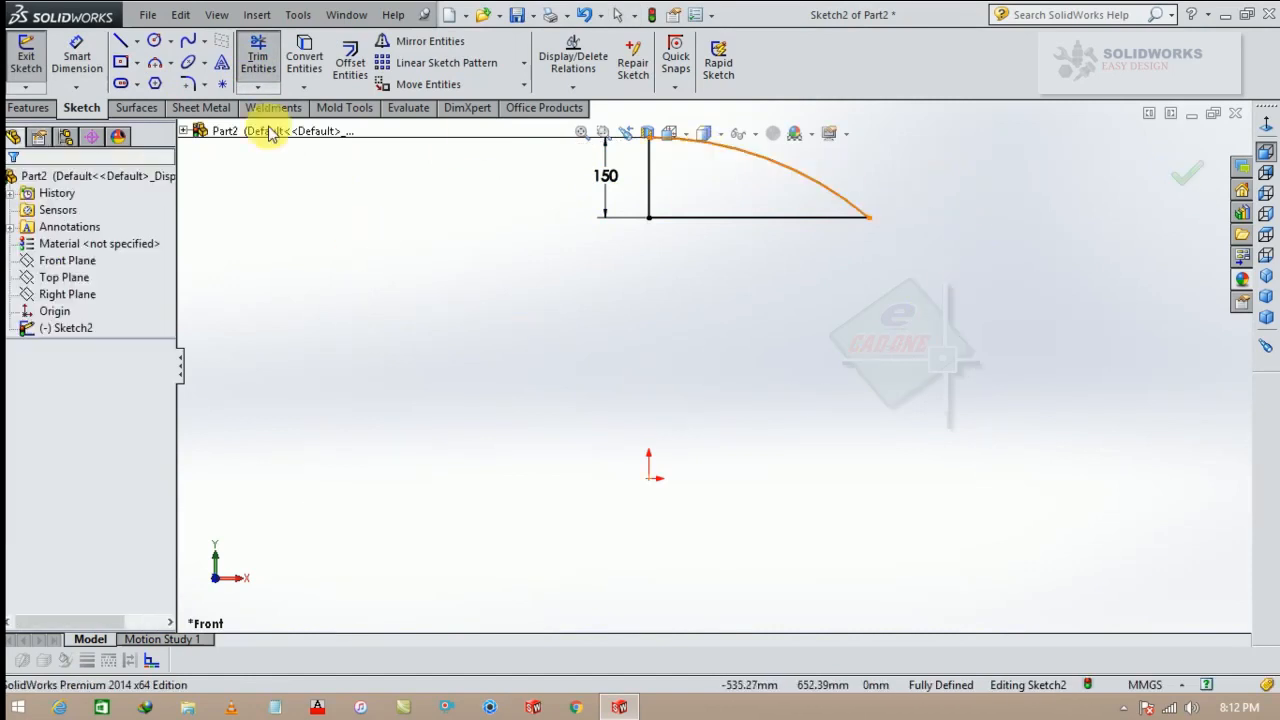
Step: Revolve the cap profile 360 degrees about its vertical line to form a solid dome
left_click(26, 108)
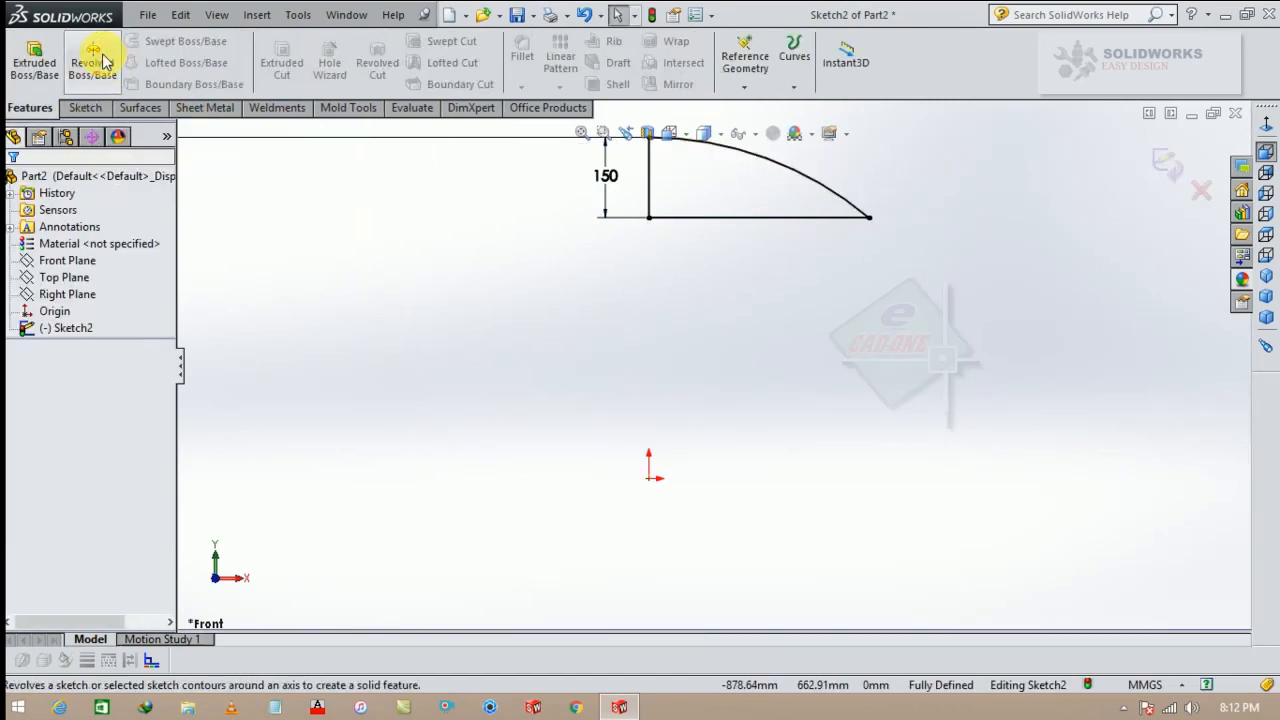
left_click(92, 60)
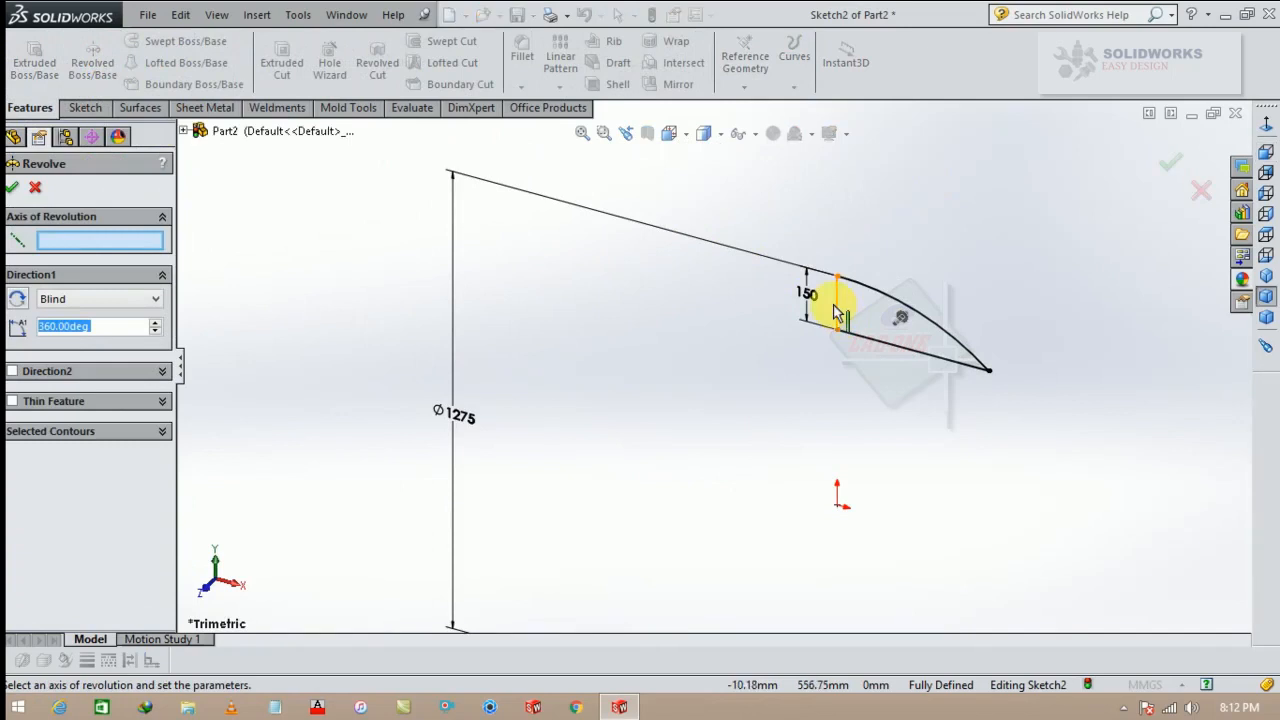
left_click(836, 308)
left_click(13, 191)
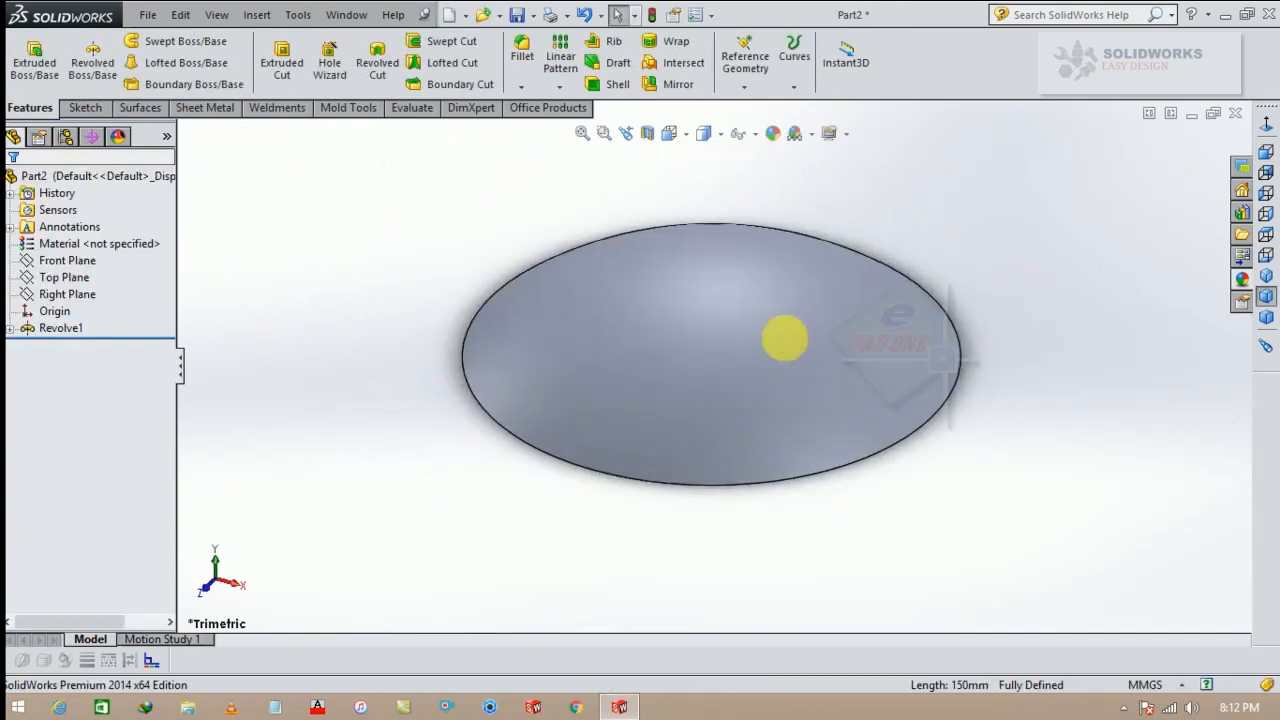
Step: Shell the dome outward with a 5 mm thickness, removing its flat bottom face and showing the preview
middle_click_drag(707, 315, 688, 225)
left_click(600, 85)
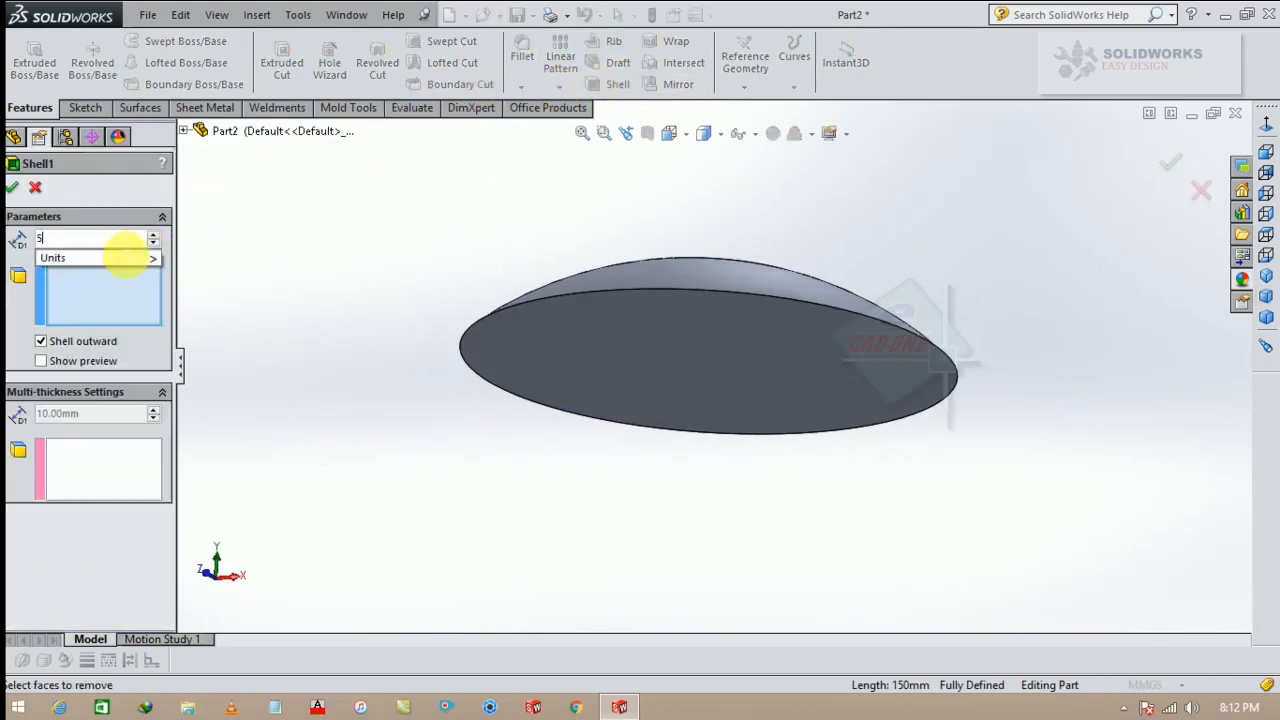
left_click(593, 359)
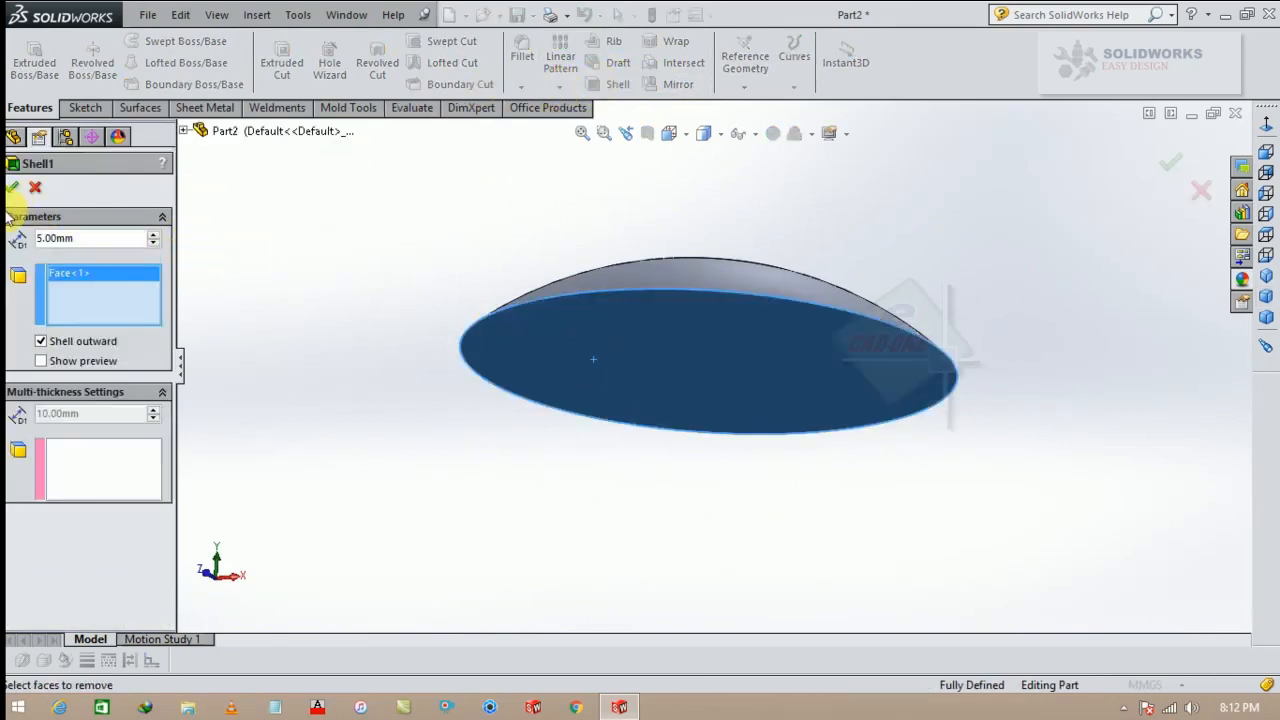
left_click(42, 361)
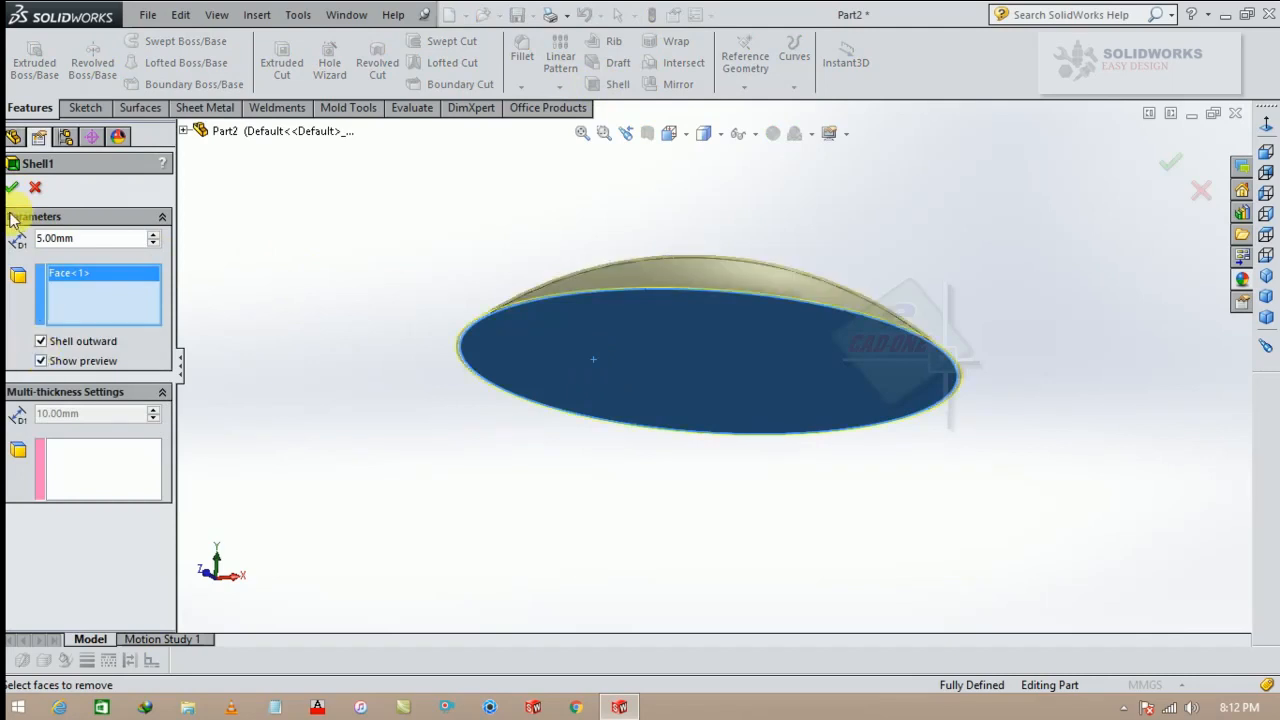
key("Return")
Step: Create two reference planes above the Top Plane, offset at a 1200 mm spacing
middle_click_drag(463, 389, 627, 215)
middle_click_drag(643, 300, 725, 372)
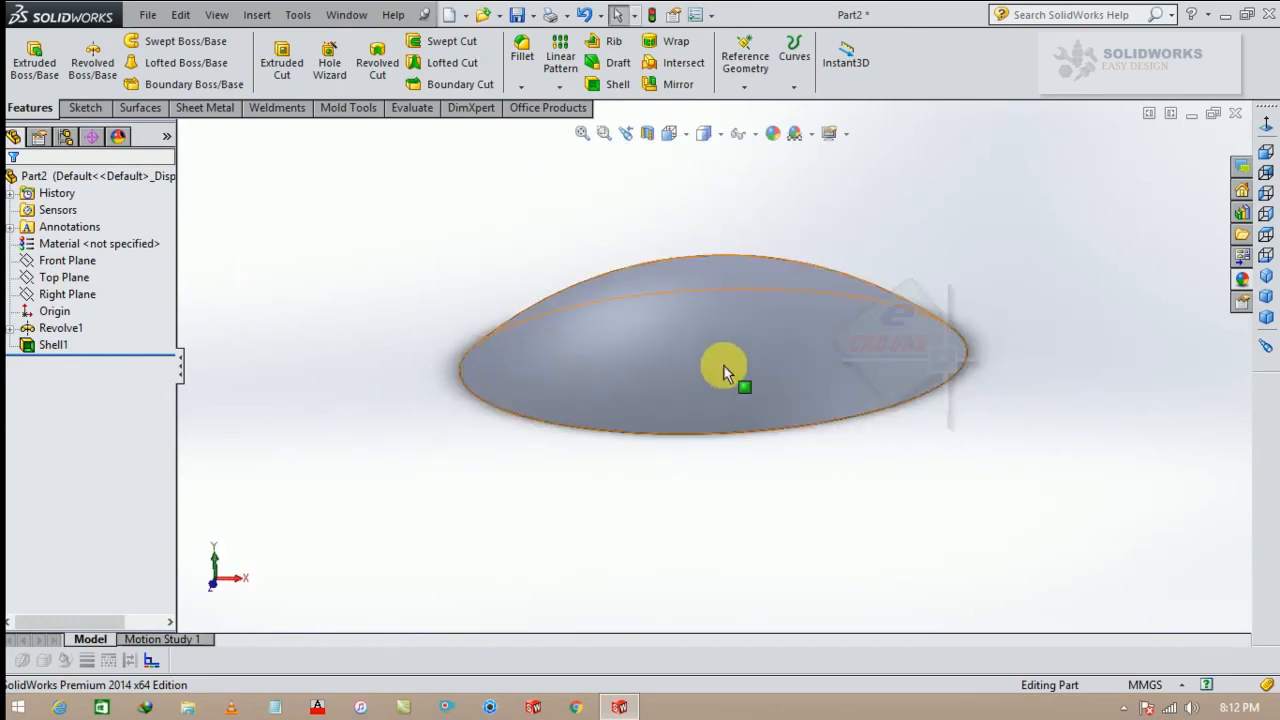
left_click(66, 278)
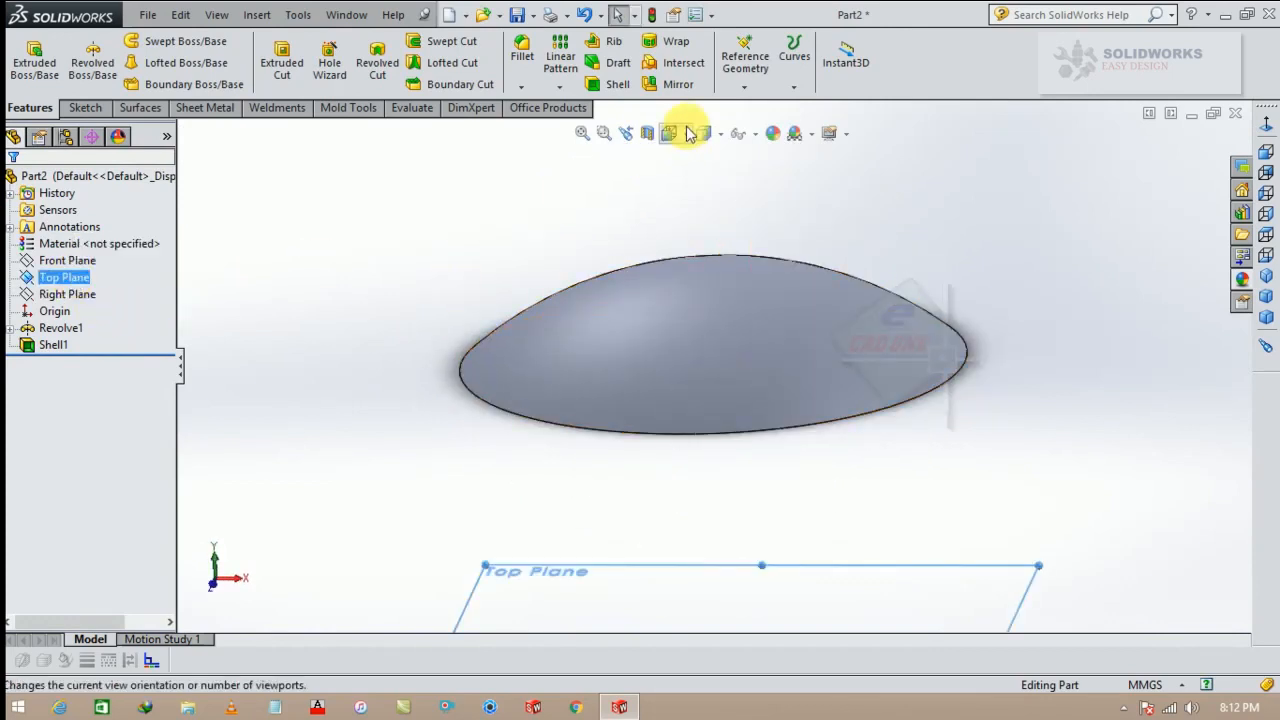
left_click(742, 88)
left_click(766, 103)
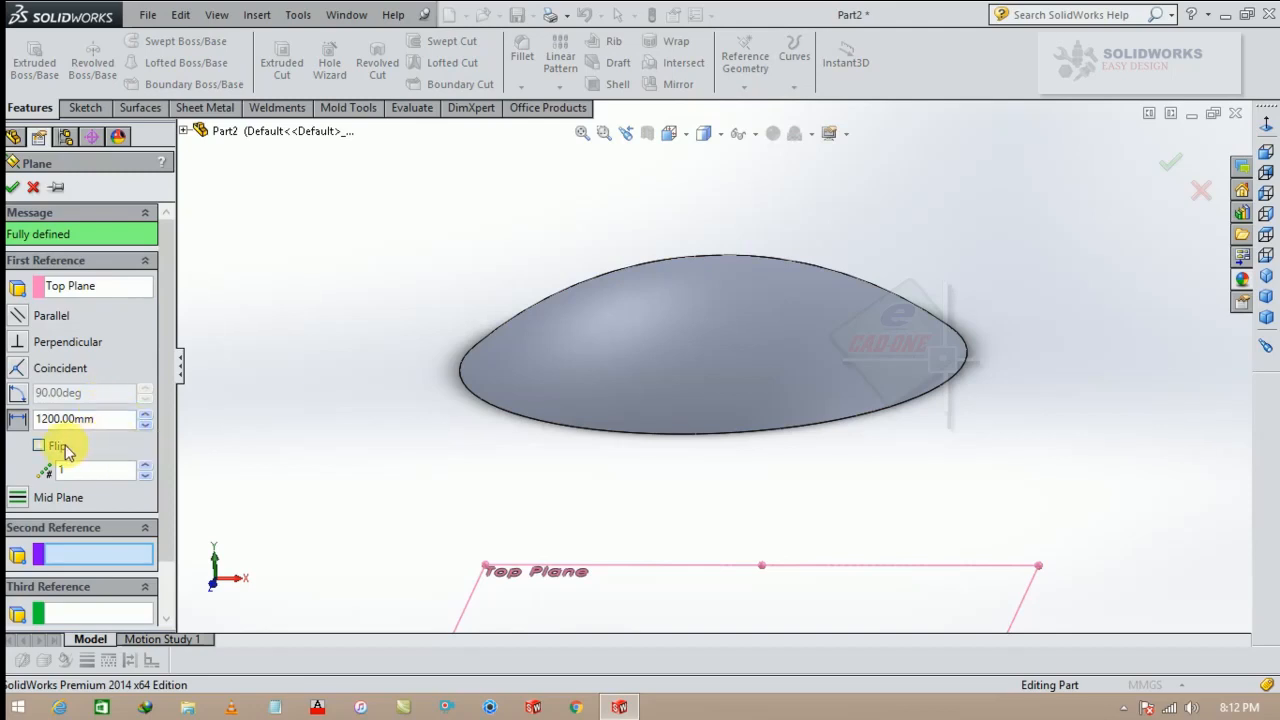
left_click(39, 446)
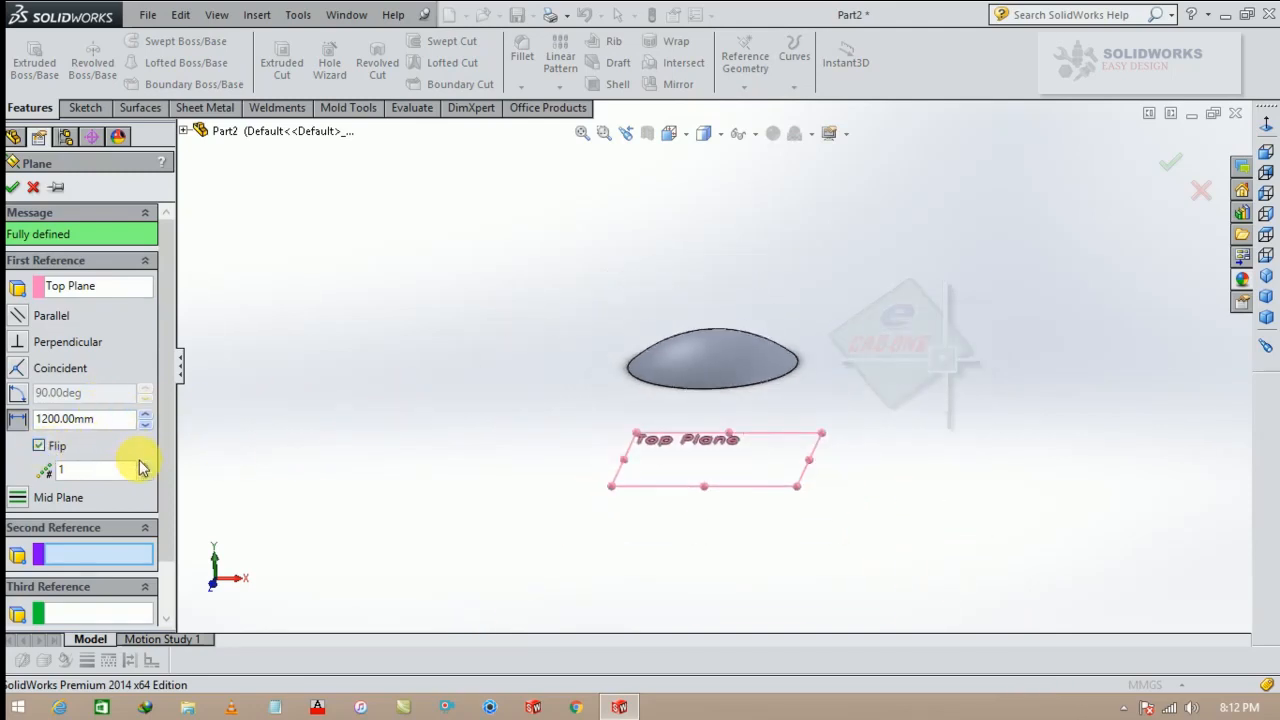
left_click(147, 465)
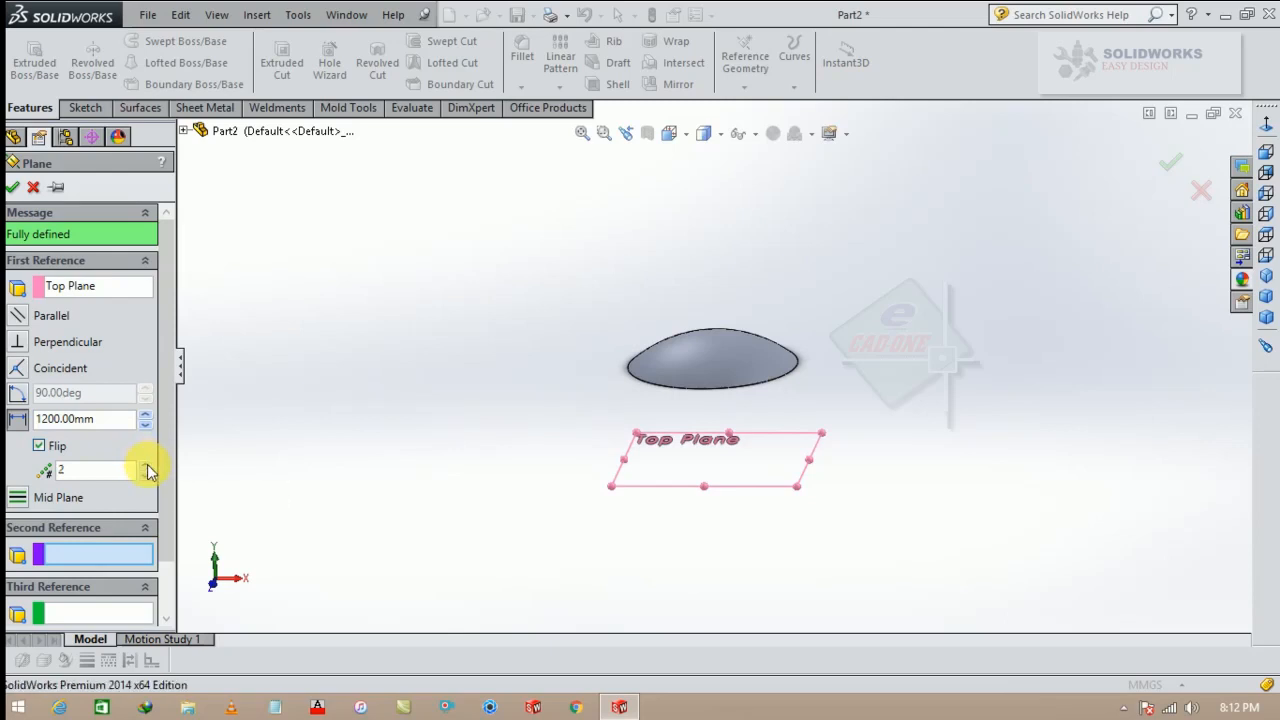
left_click(40, 447)
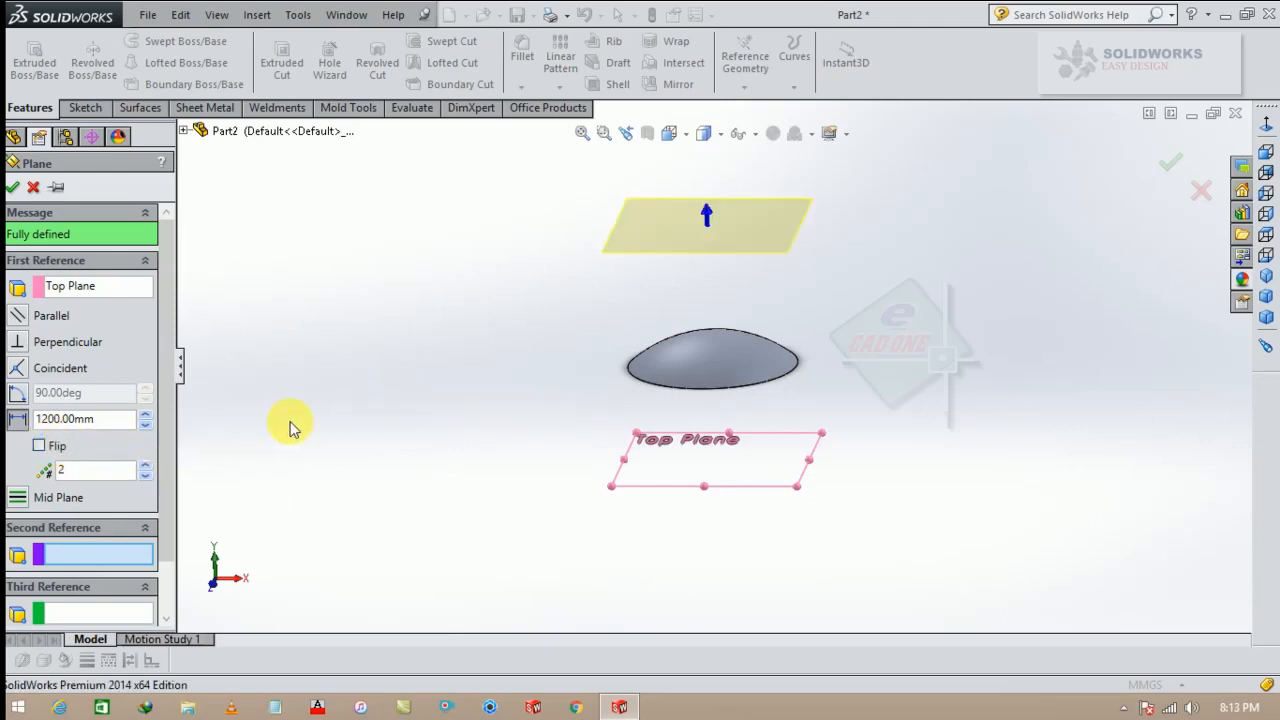
left_click(12, 187)
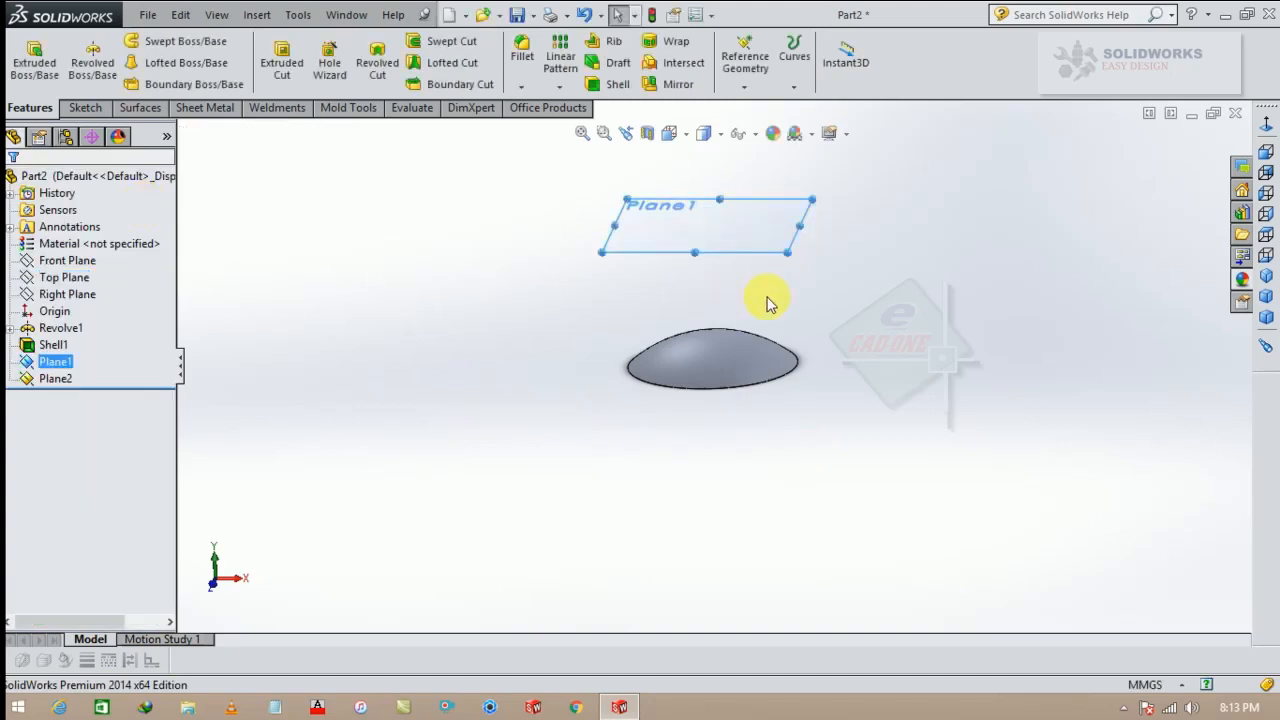
Step: Start a sketch on Plane1 and draw four concentric circles at the origin with radii of about 323, 203, 122 and 45 mm
left_click(803, 230)
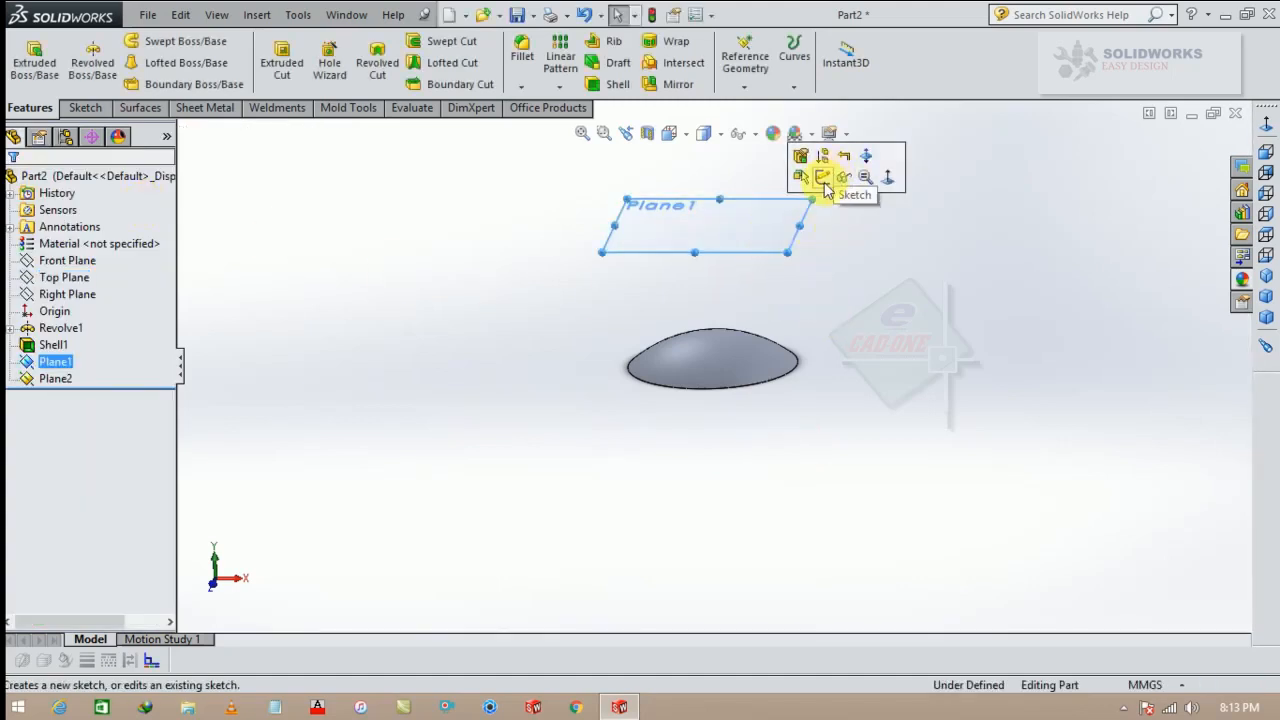
left_click(823, 178)
left_click(1265, 126)
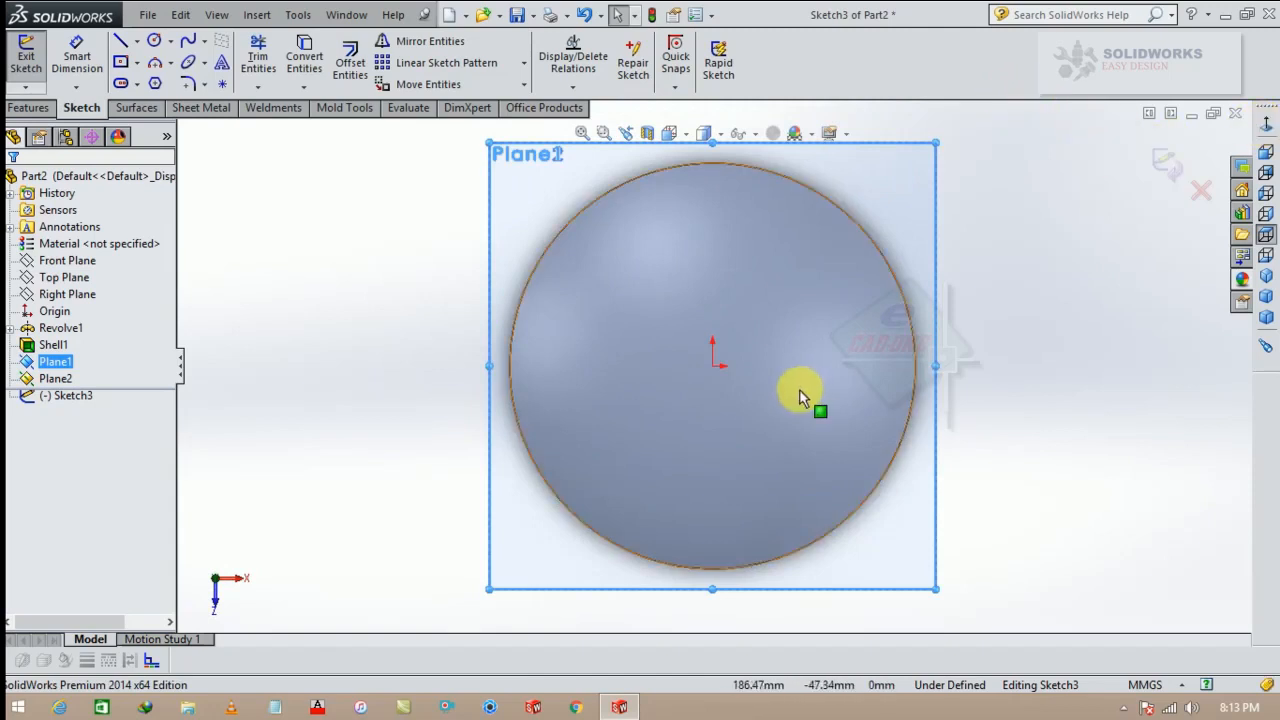
left_click(155, 41)
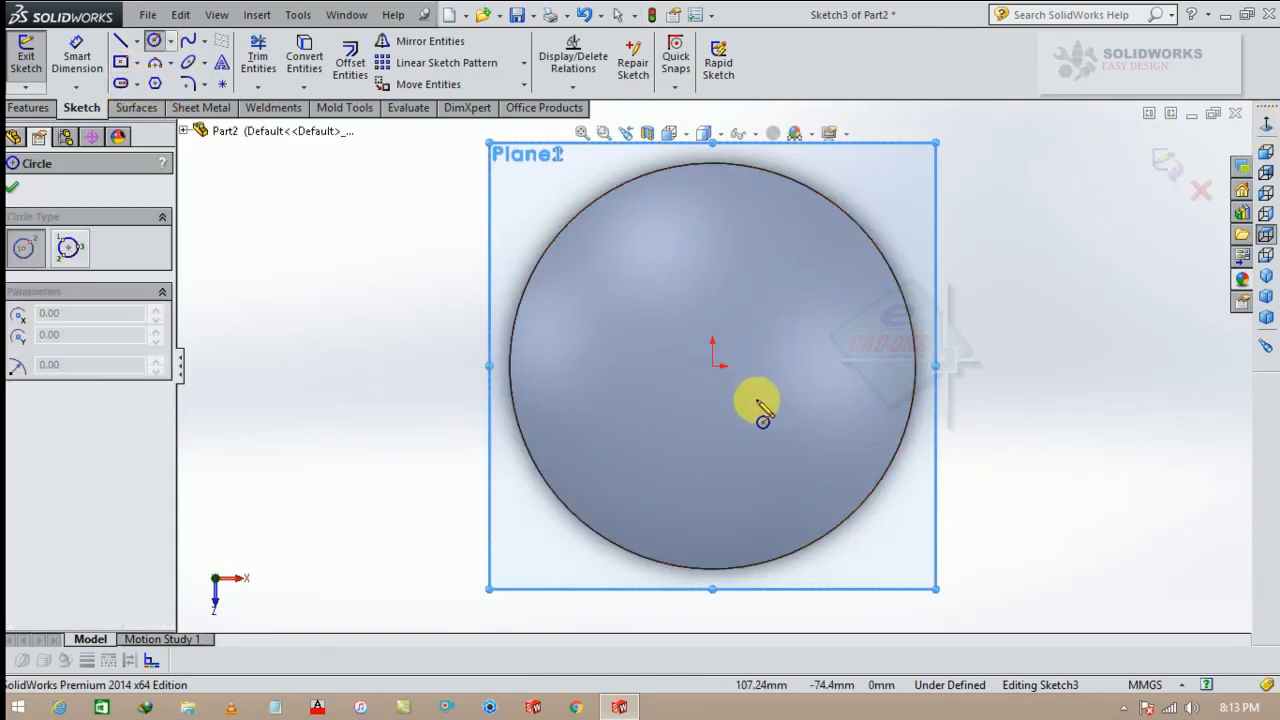
left_click(713, 365)
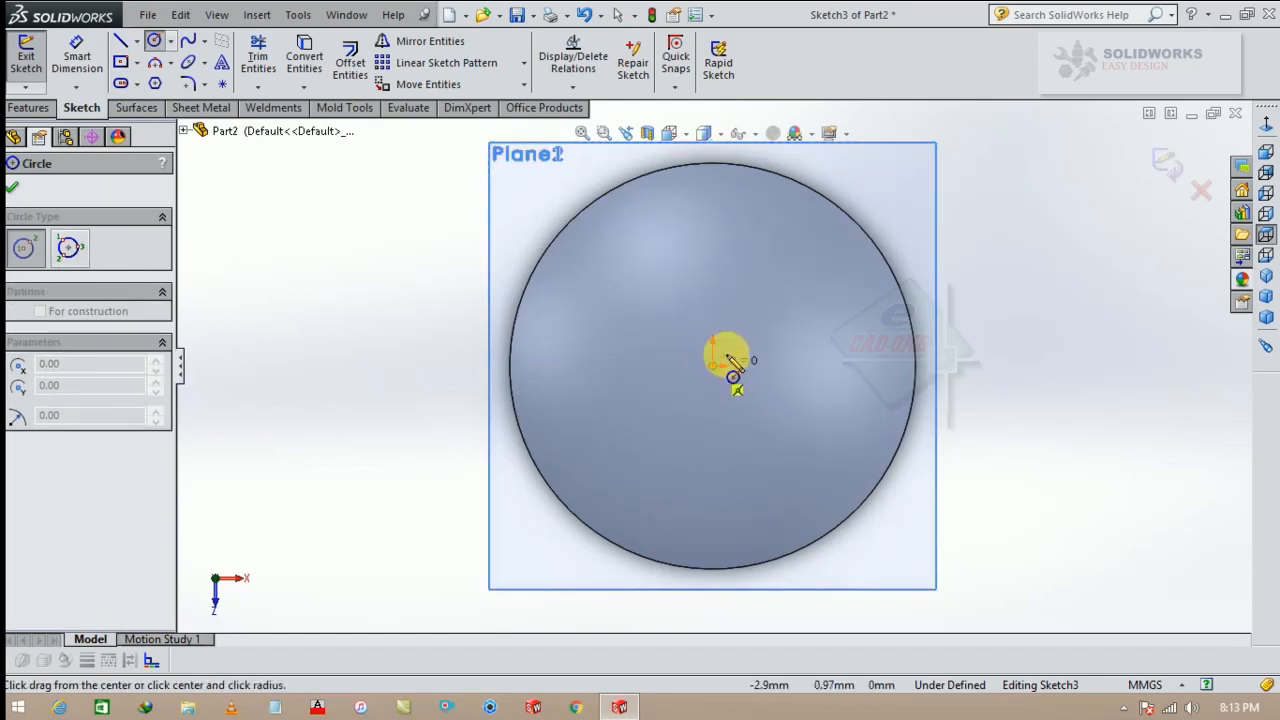
left_click(733, 212)
left_click(714, 360)
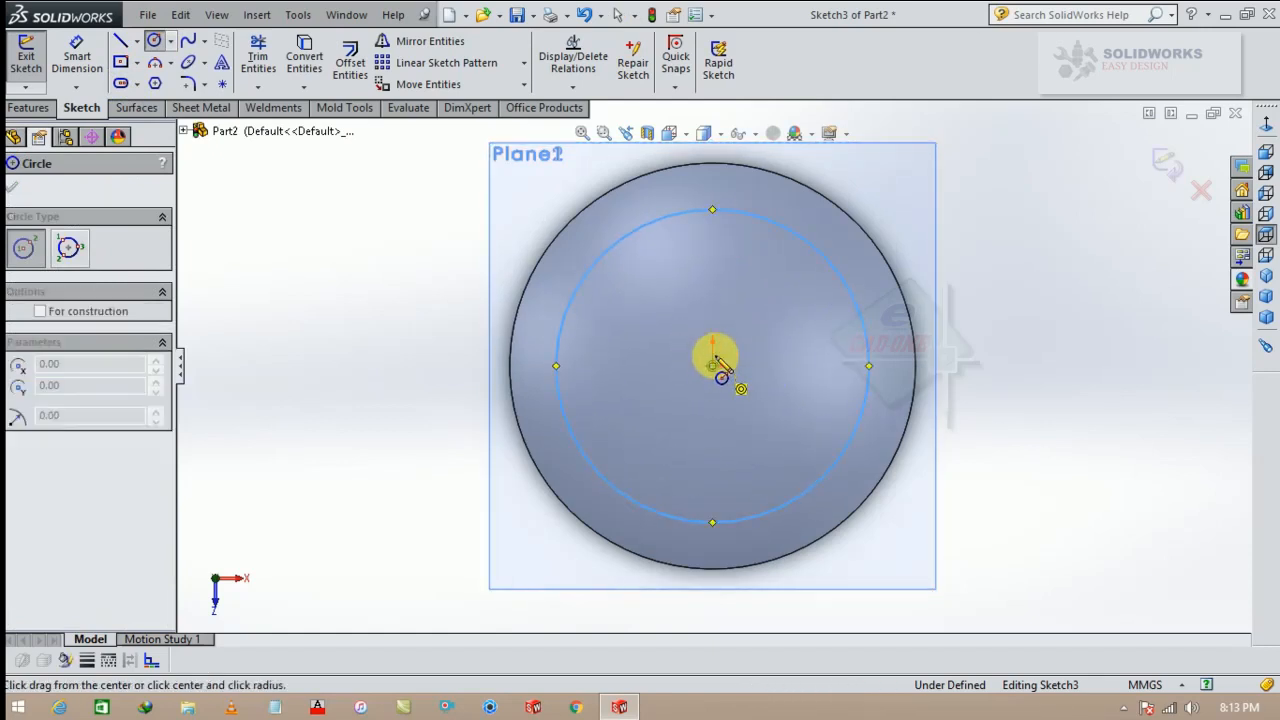
left_click(714, 267)
left_click(720, 309)
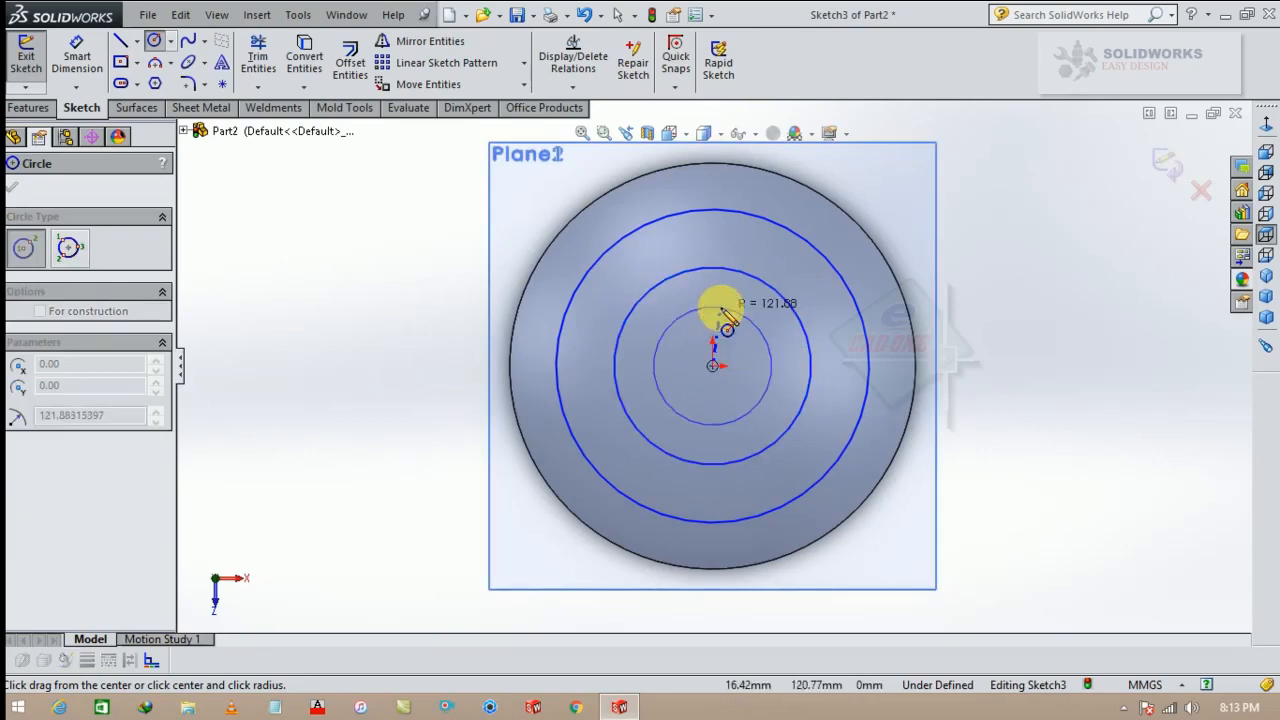
left_click(714, 366)
left_click(714, 343)
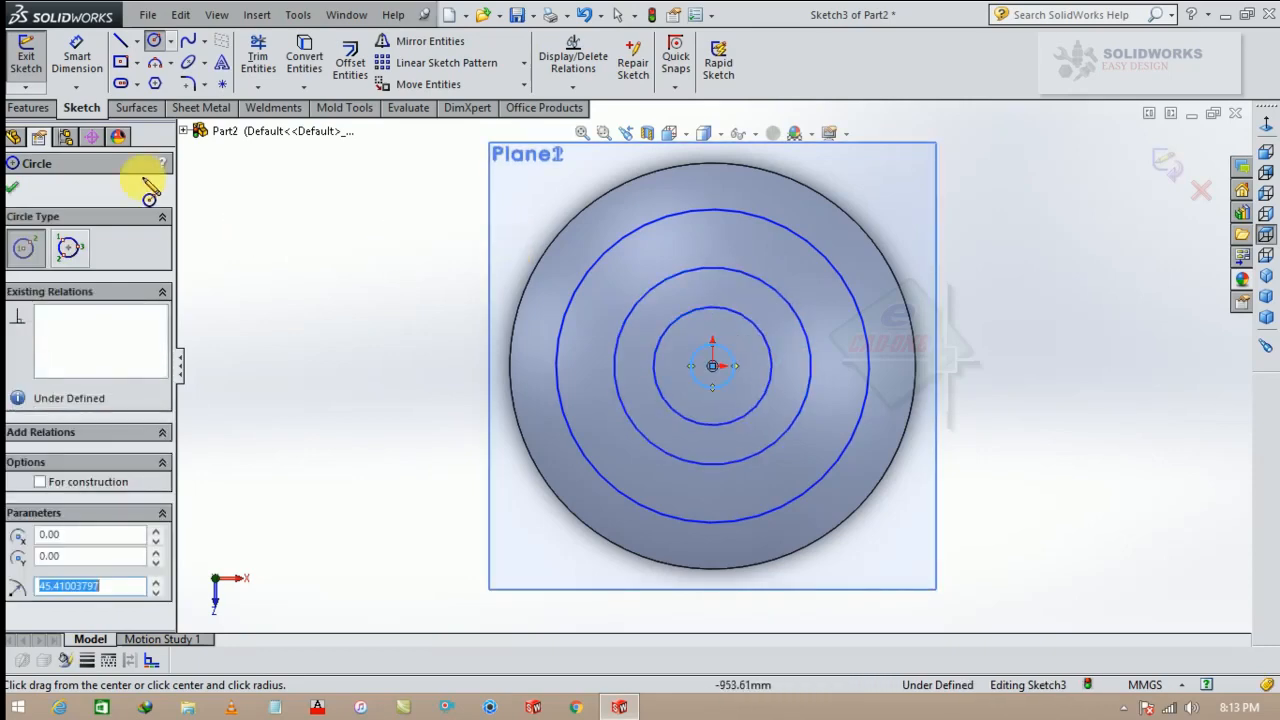
Step: Dimension the outermost sketch circle with a diameter of 750 mm
left_click(66, 60)
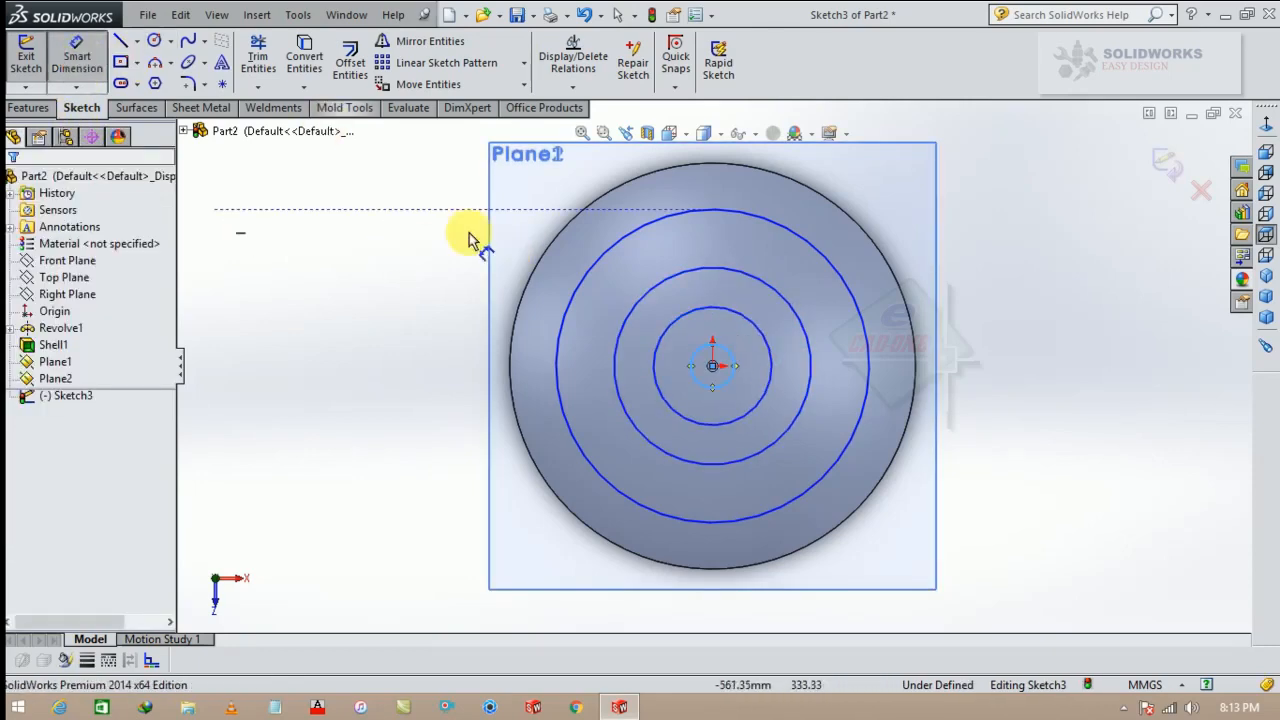
left_click(572, 296)
left_click(414, 366)
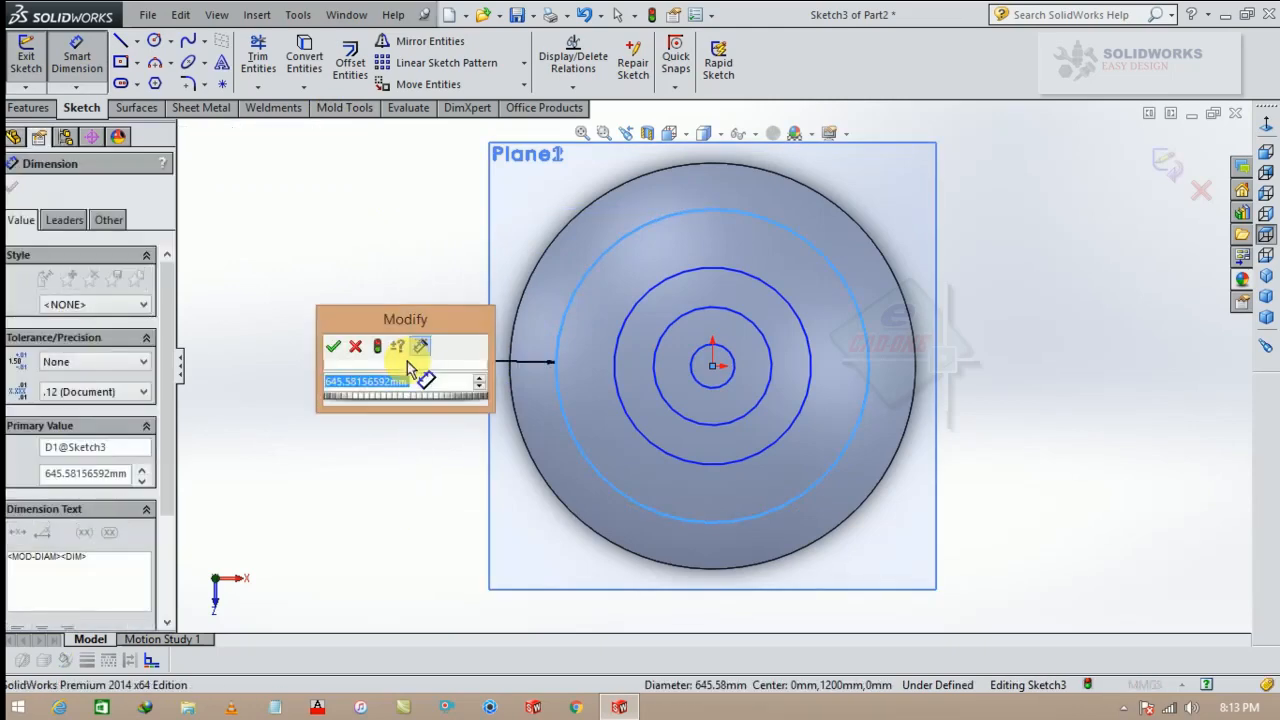
type("750")
key("Return")
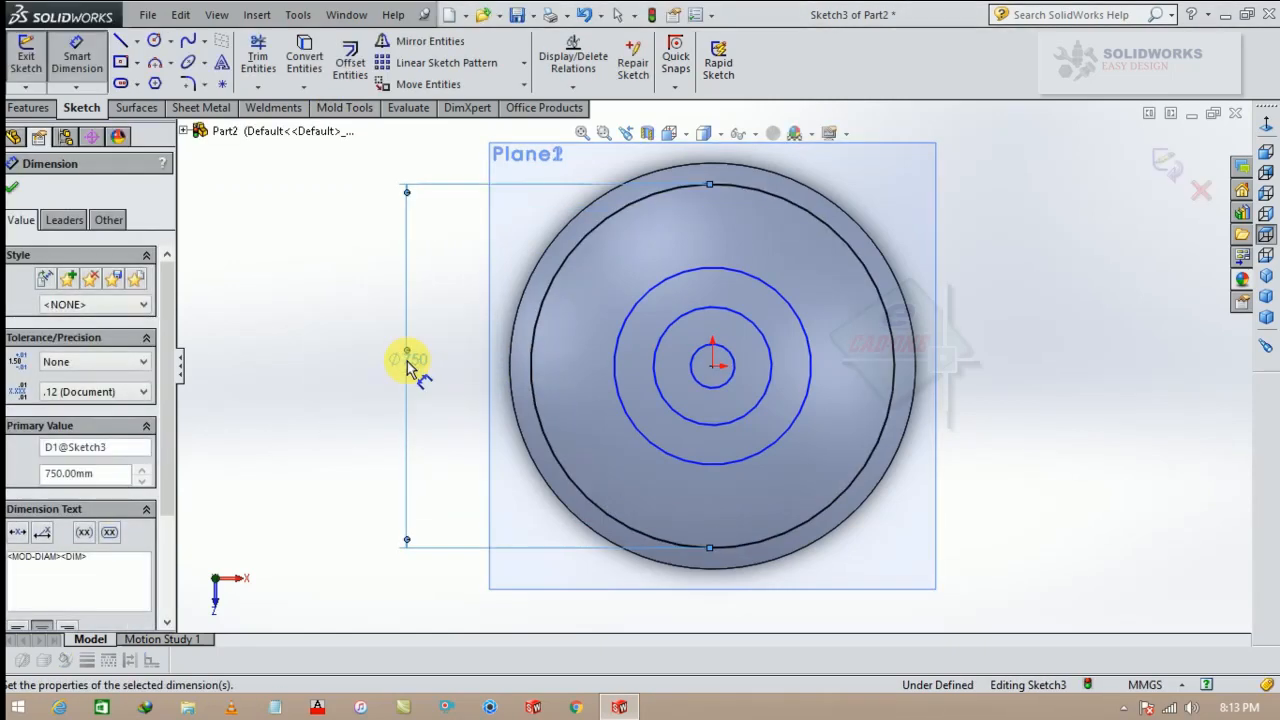
Step: Set the outermost circle's diameter dimension to 700 mm
double_click(407, 360)
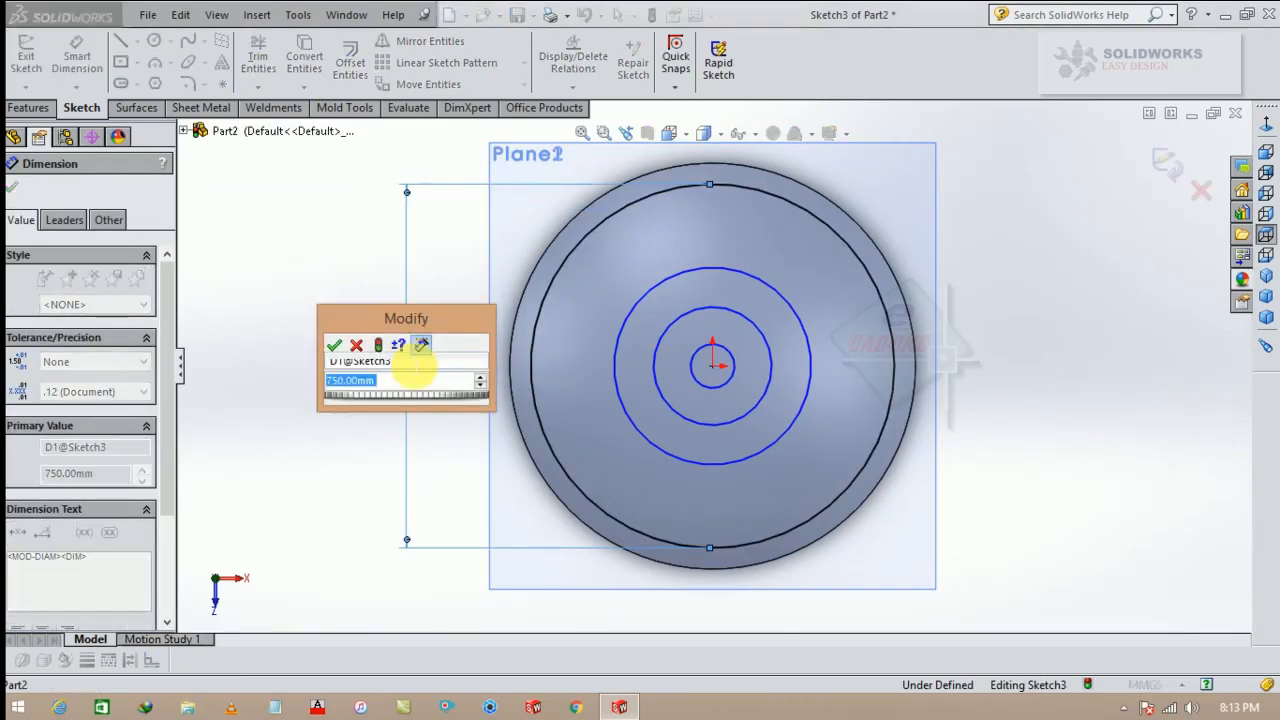
type("700")
key("Return")
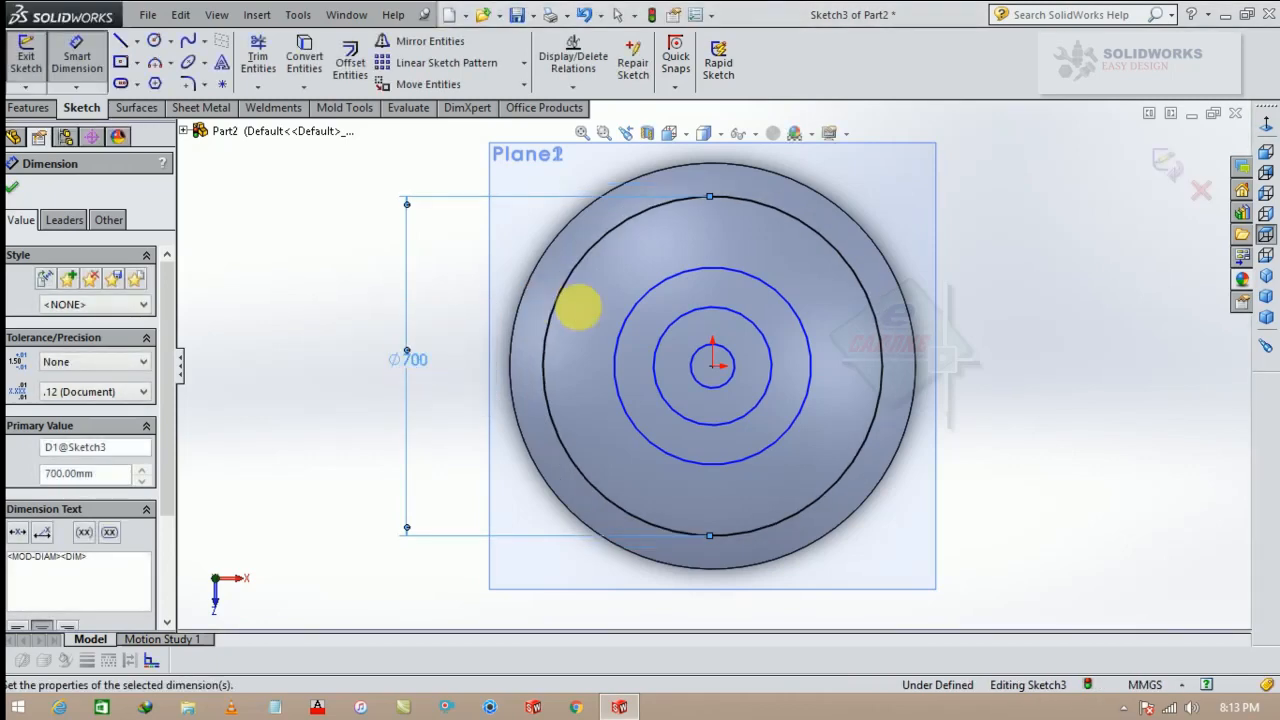
Step: Dimension the second-largest circle with a diameter of 500 mm
left_click(623, 323)
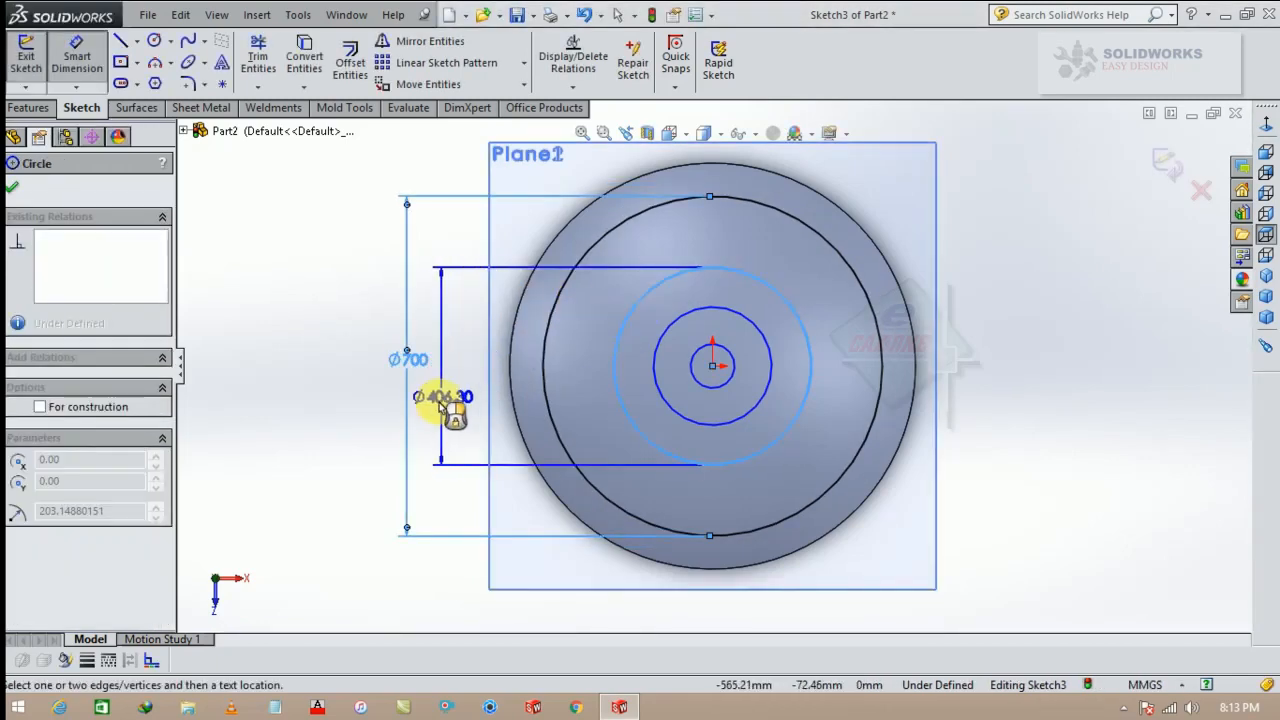
left_click(445, 402)
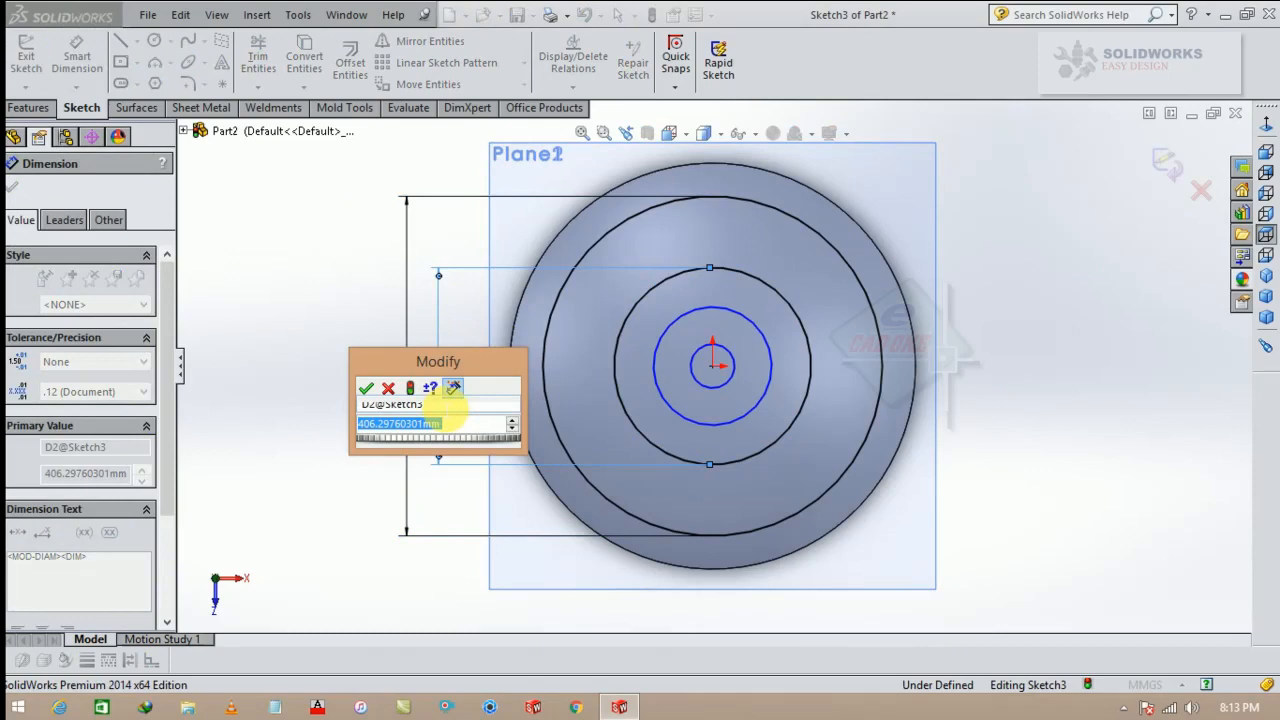
type("400")
key("Return")
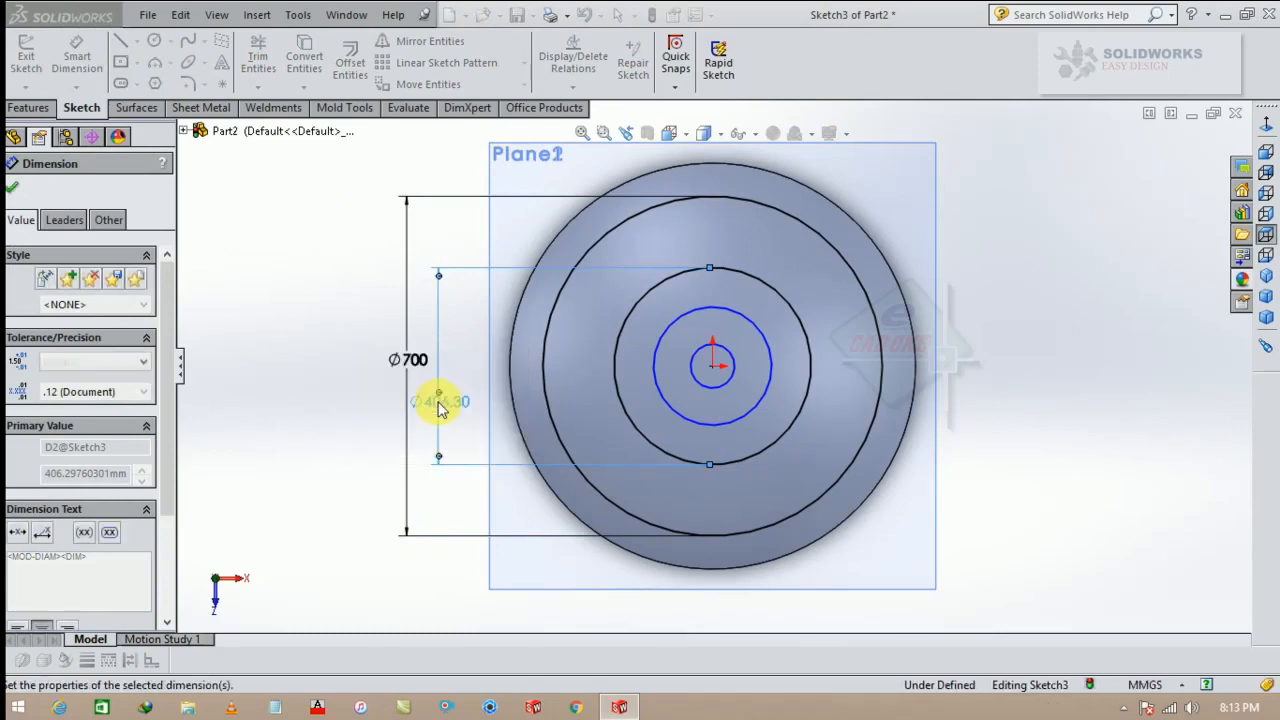
Step: Dimension the third-largest circle with a diameter of 350 mm
left_click(659, 350)
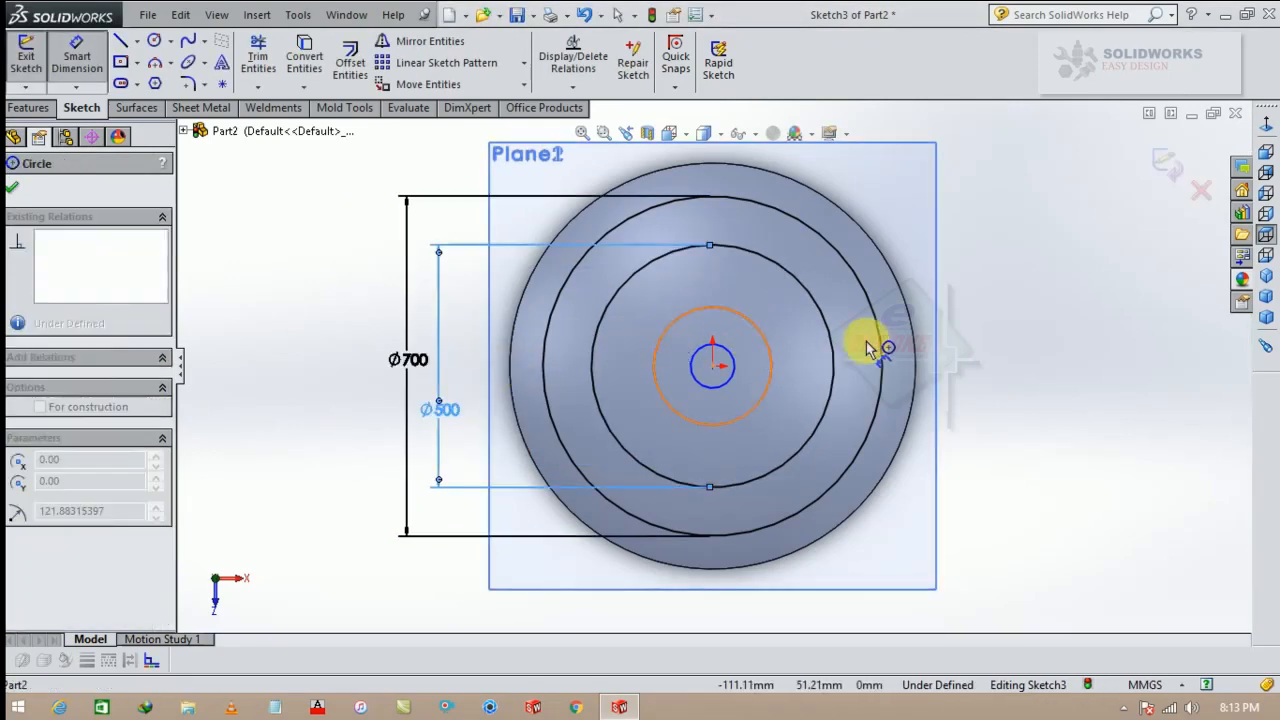
left_click(996, 345)
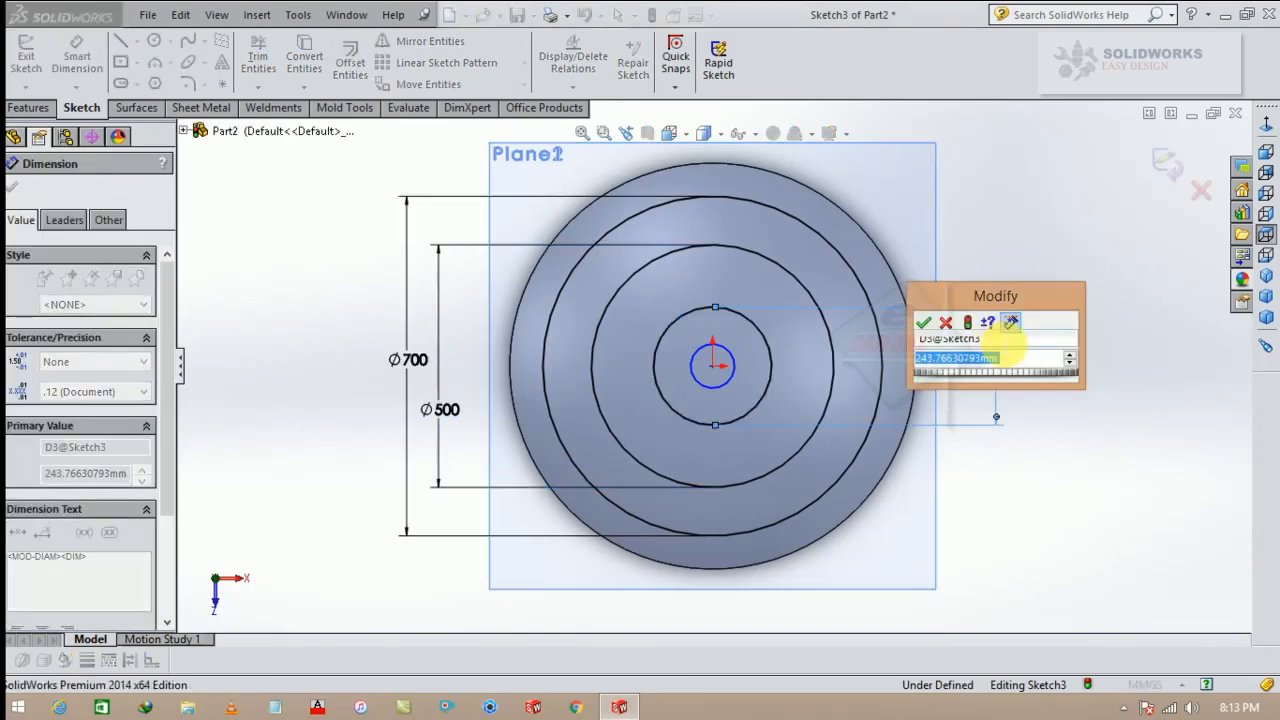
type("350")
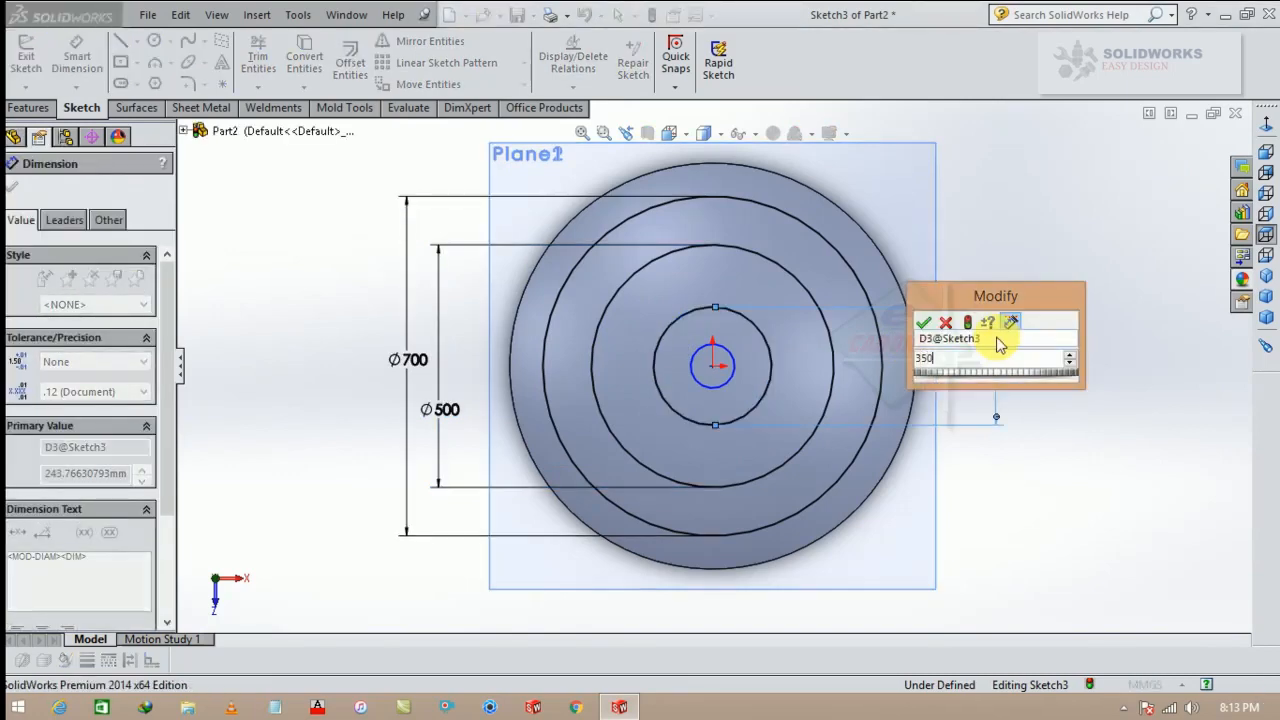
key("Return")
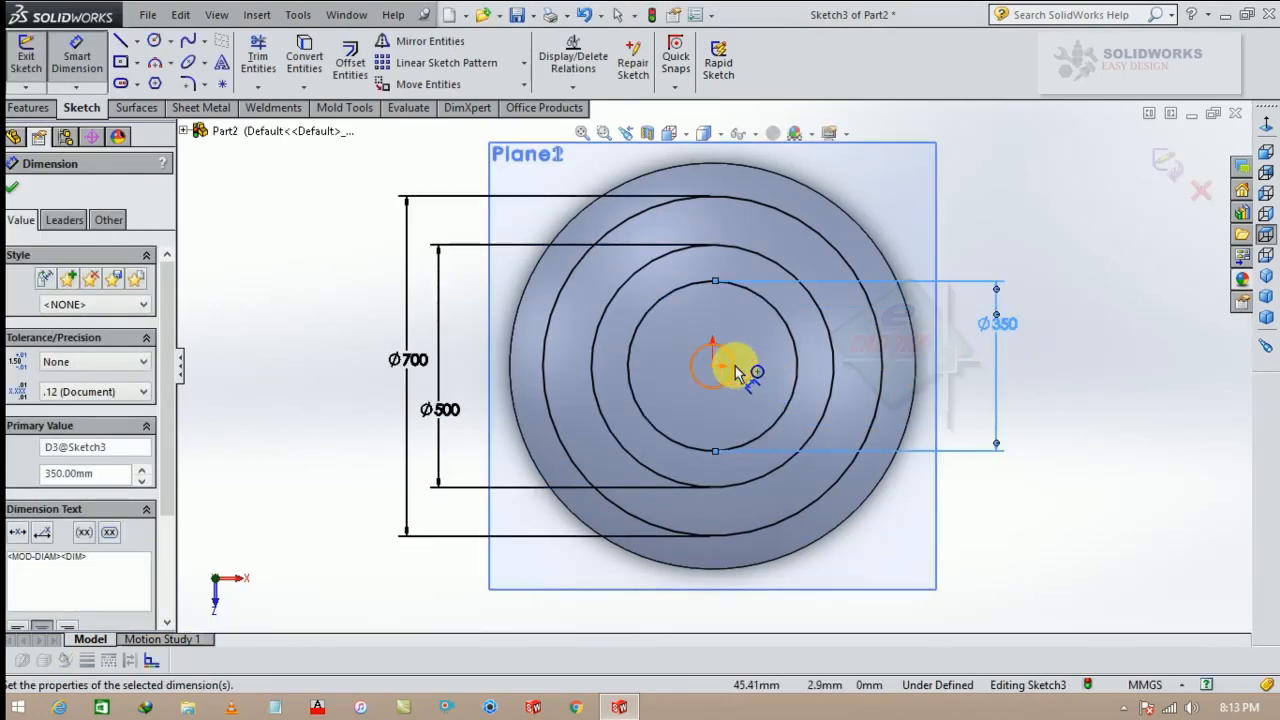
Step: Dimension the innermost circle with a diameter of 150 mm and finish dimensioning
left_click(737, 370)
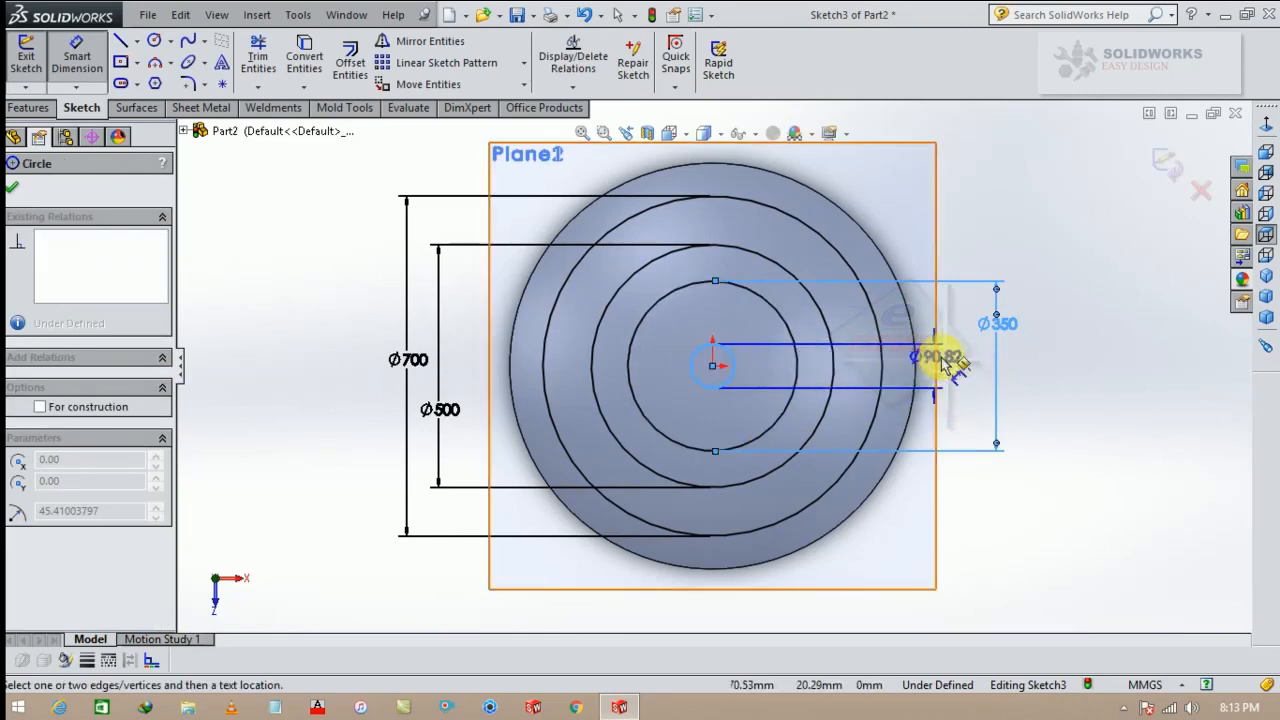
left_click(955, 362)
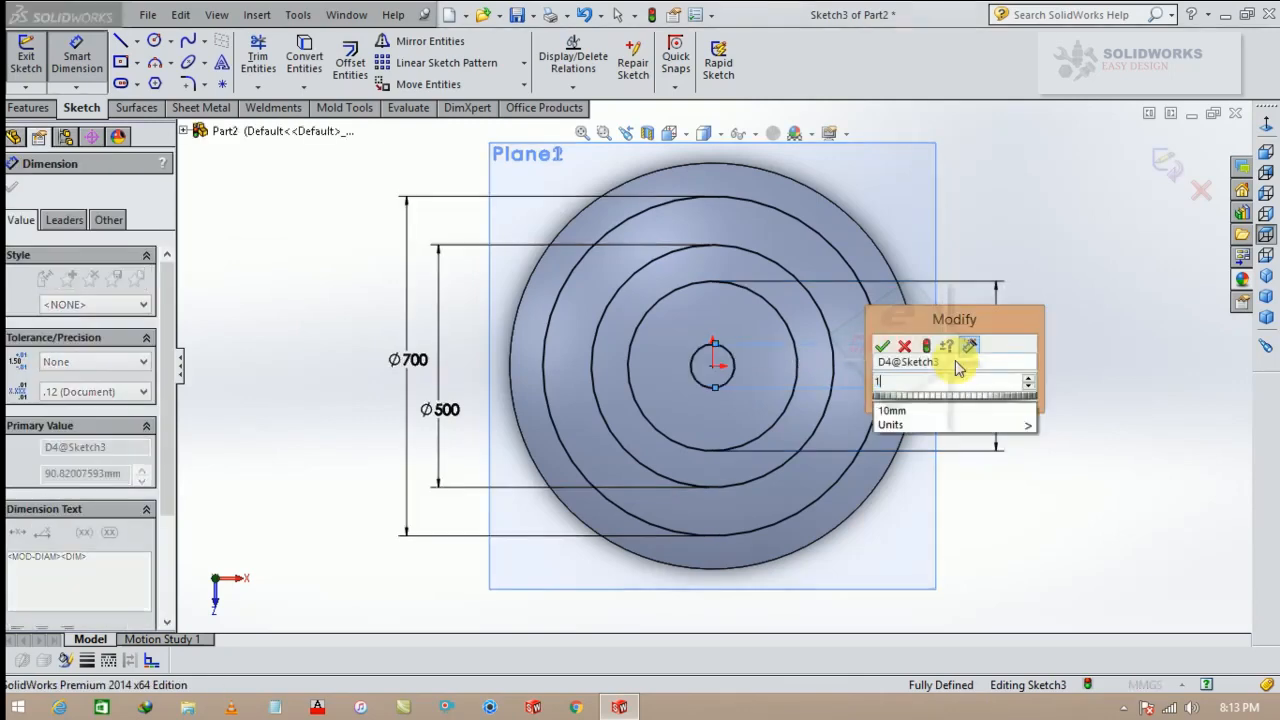
type("150")
key("Return")
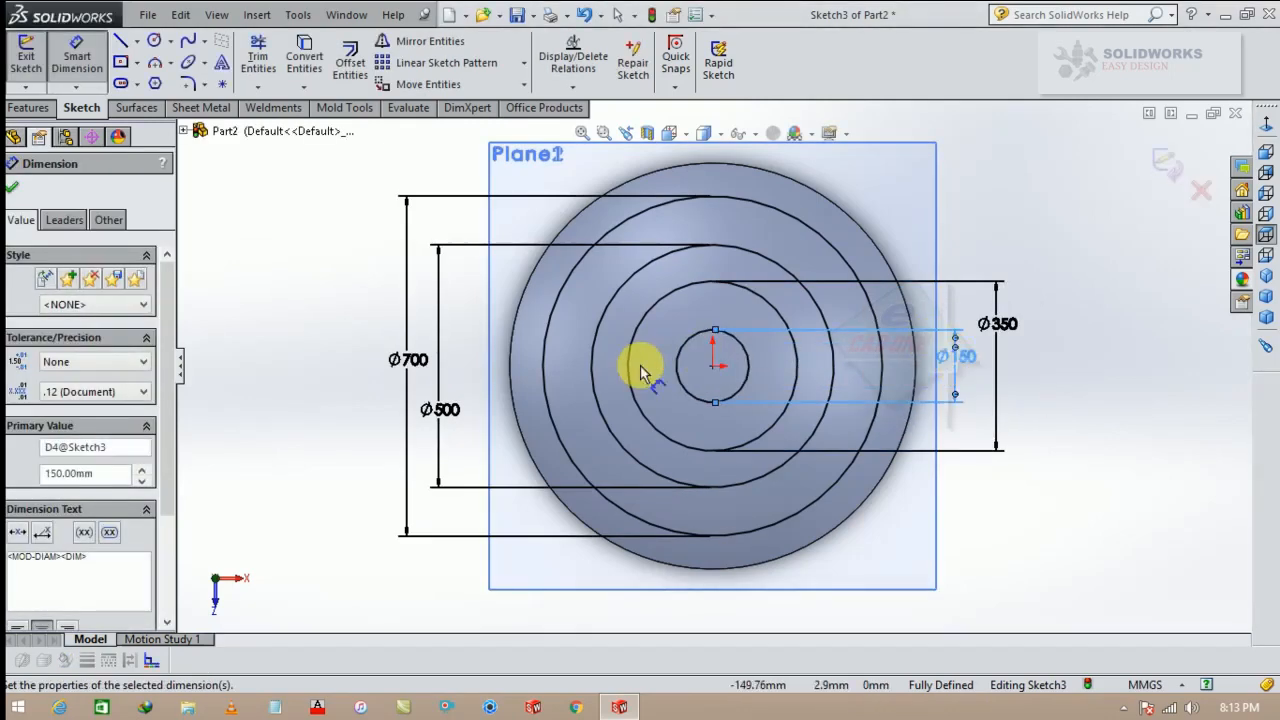
left_click(13, 187)
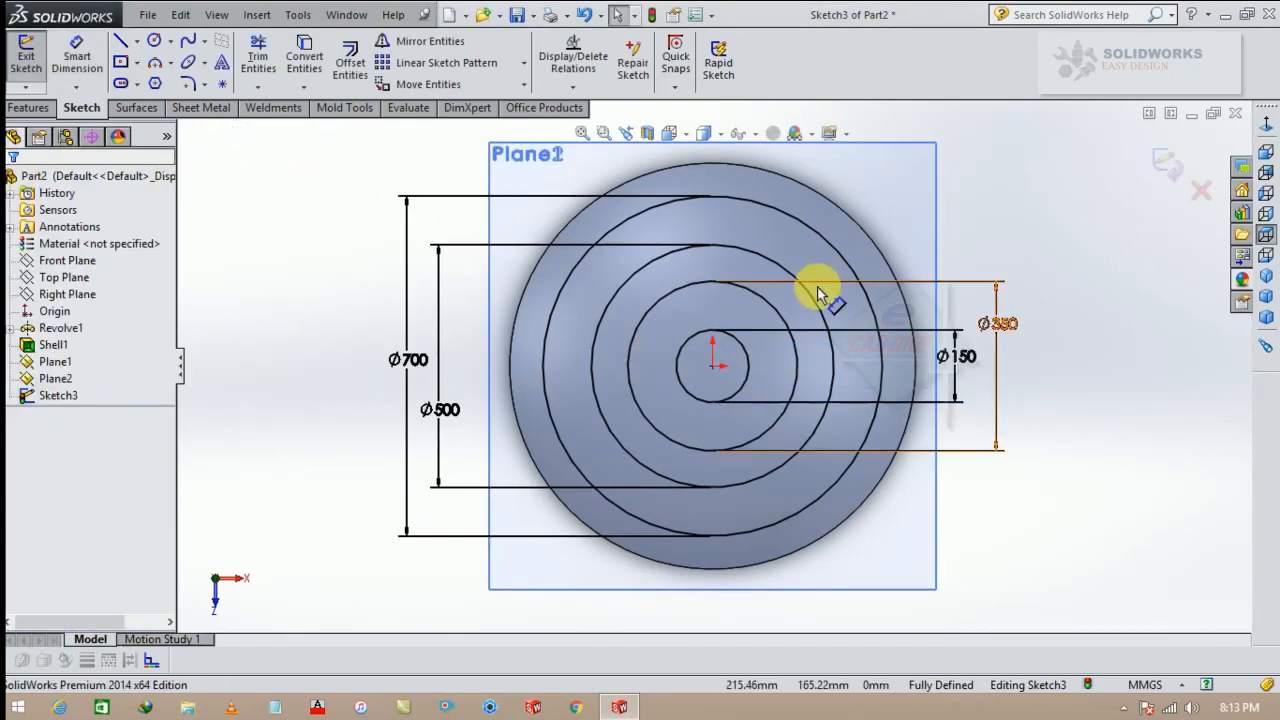
Step: Draw a vertical line through the origin from the top of the 500 mm circle to the bottom of the 350 mm circle
scroll(843, 337, "down", 3)
scroll(540, 345, "down", 2)
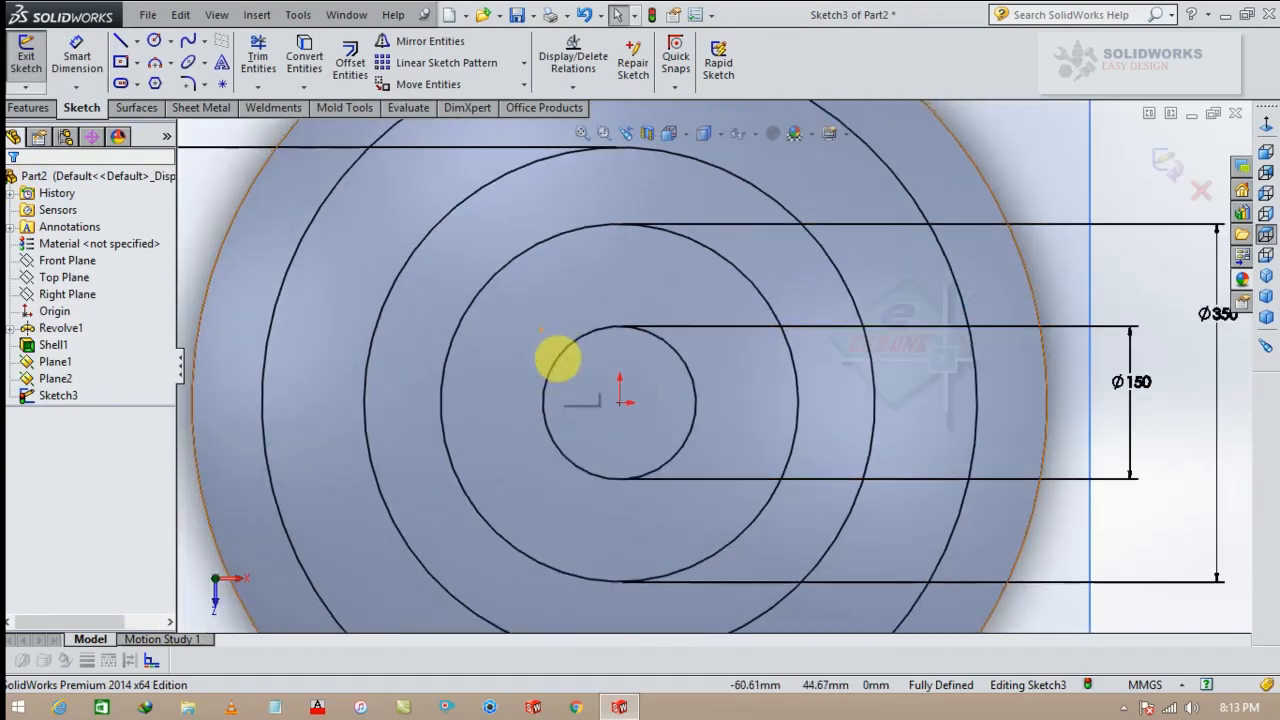
scroll(586, 243, "down", 1)
left_click(122, 45)
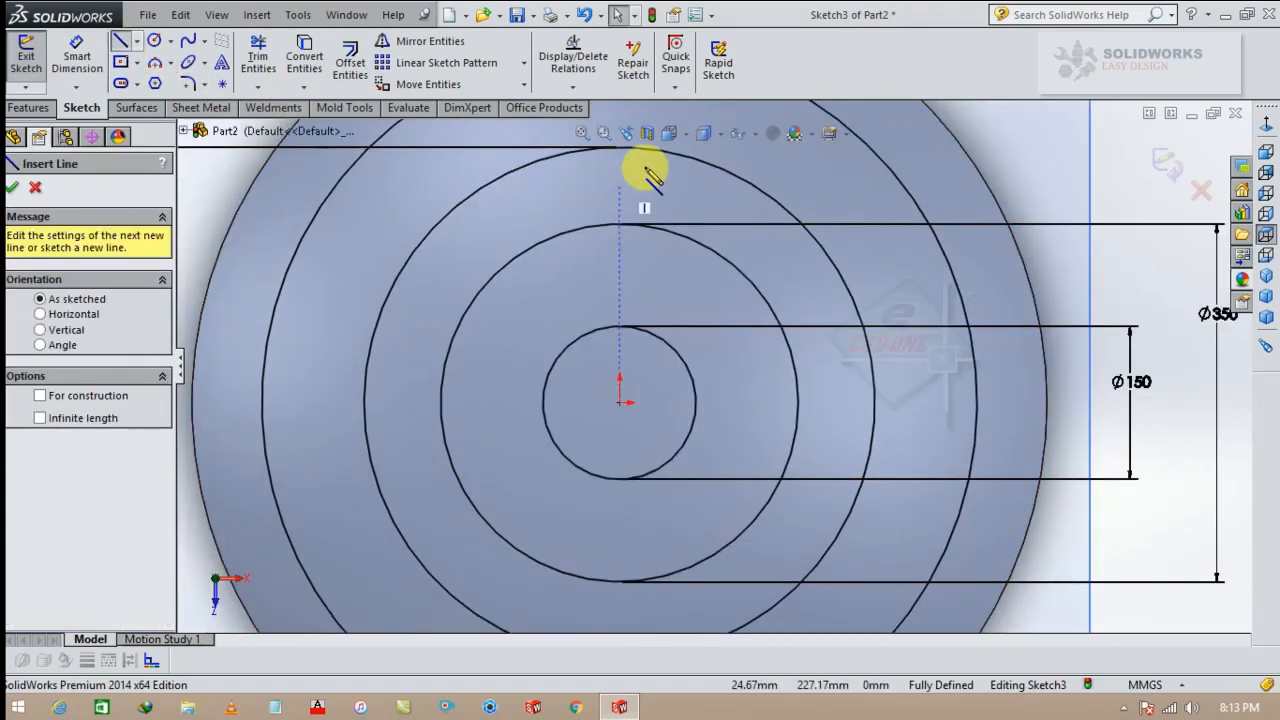
left_click(620, 147)
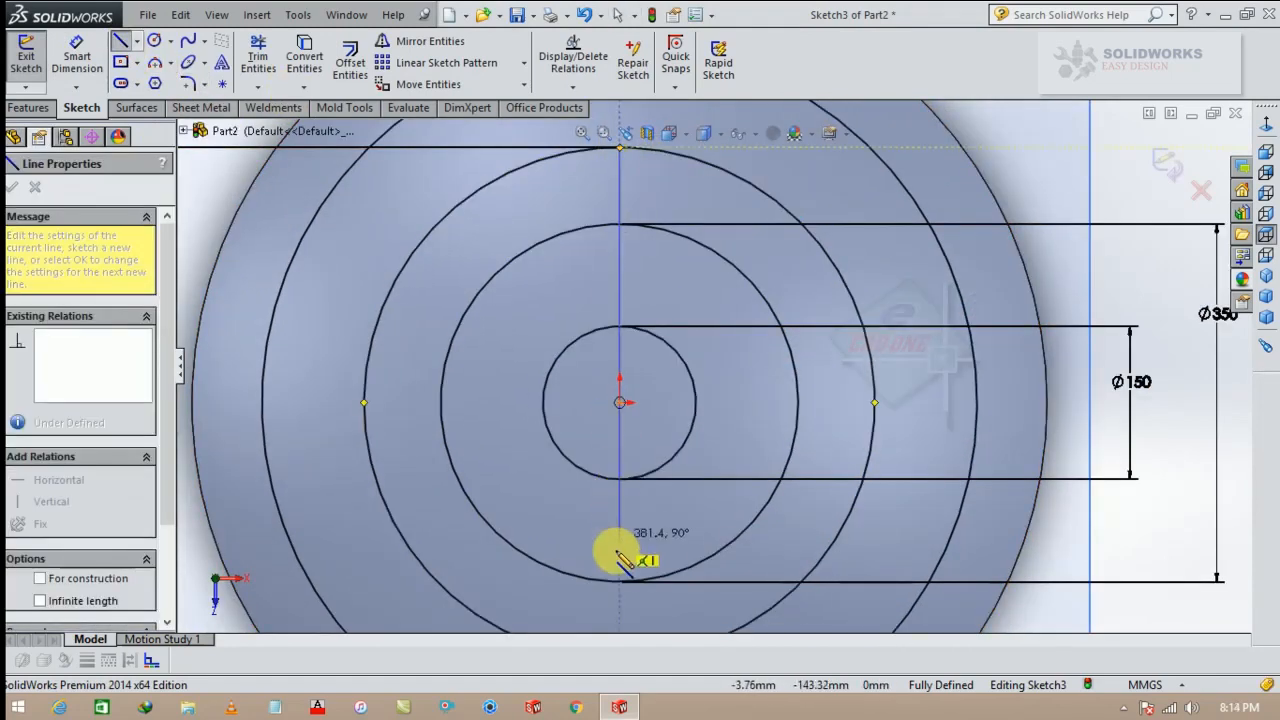
left_click(620, 580)
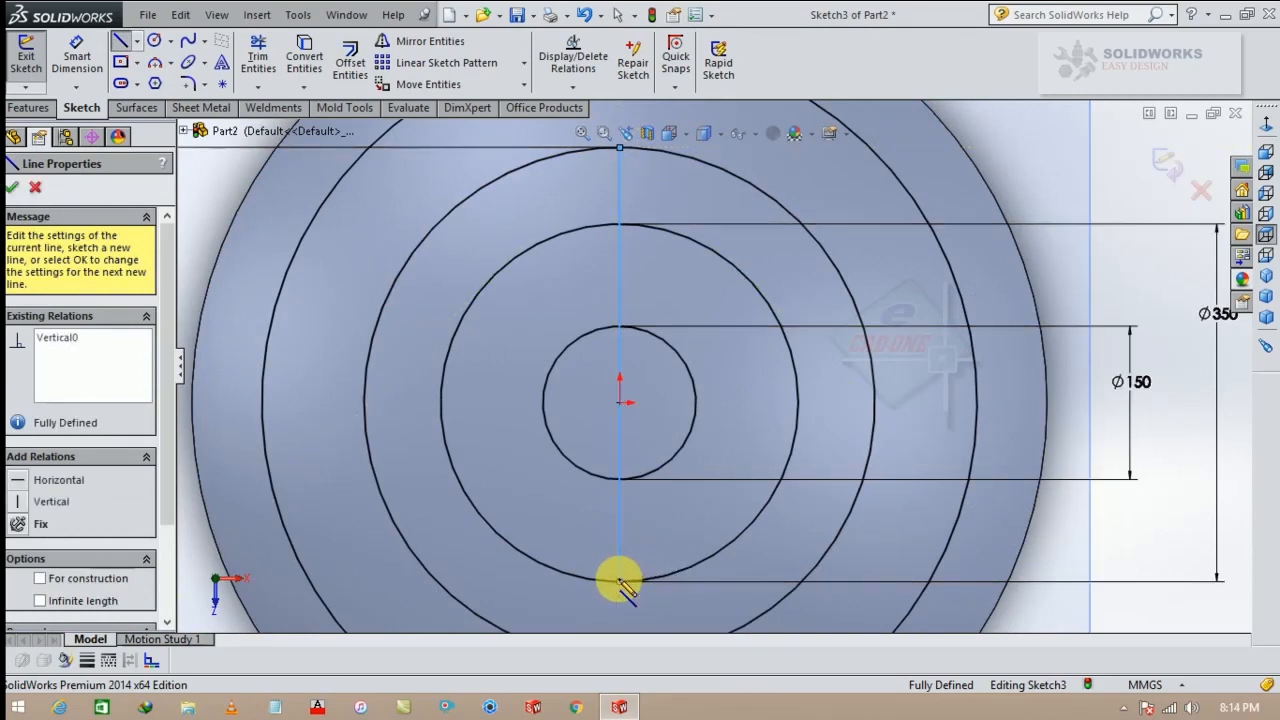
key("space")
Step: Draw a horizontal line through the origin between the left and right quadrant points of the 350 mm circle
left_click(122, 46)
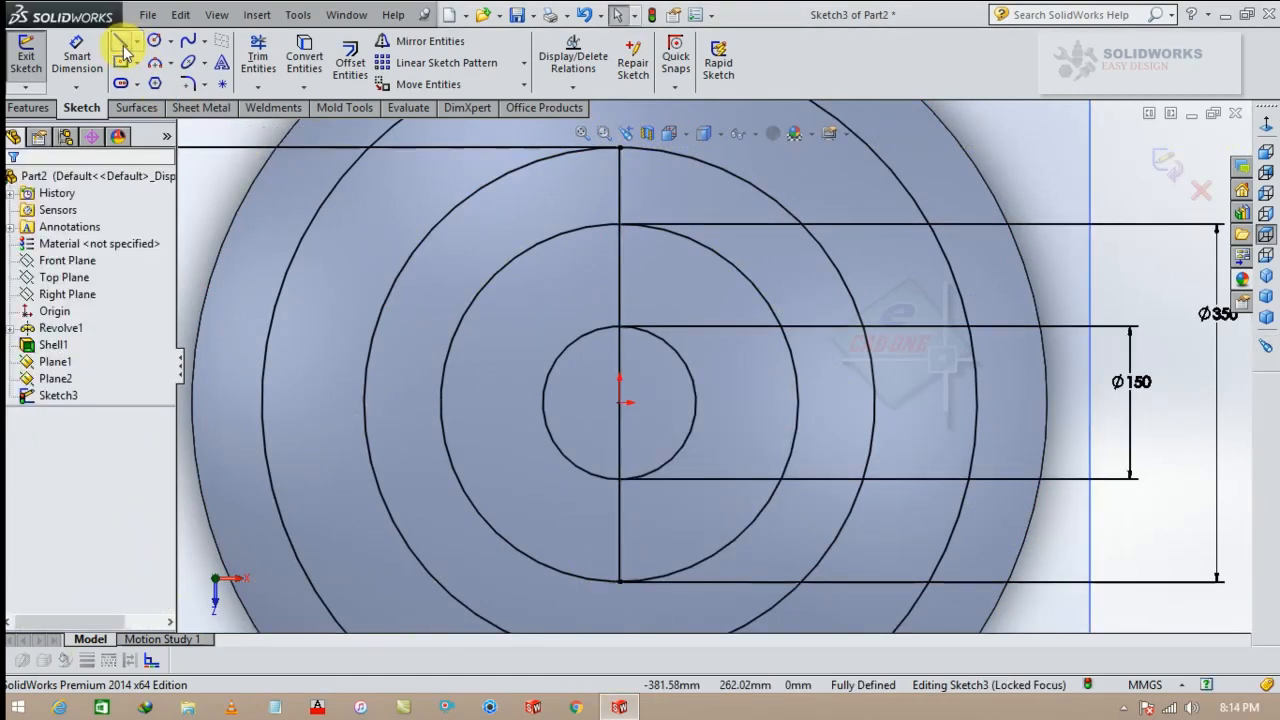
left_click(121, 46)
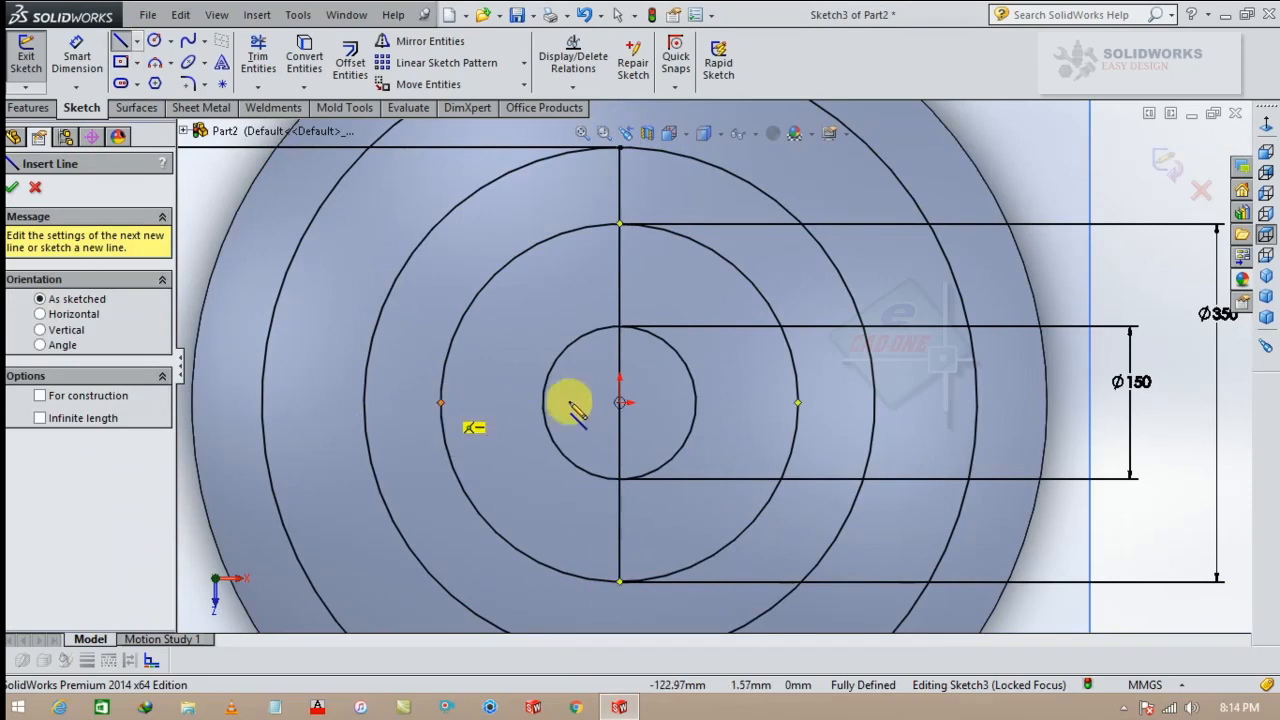
left_click(620, 402)
left_click(798, 402)
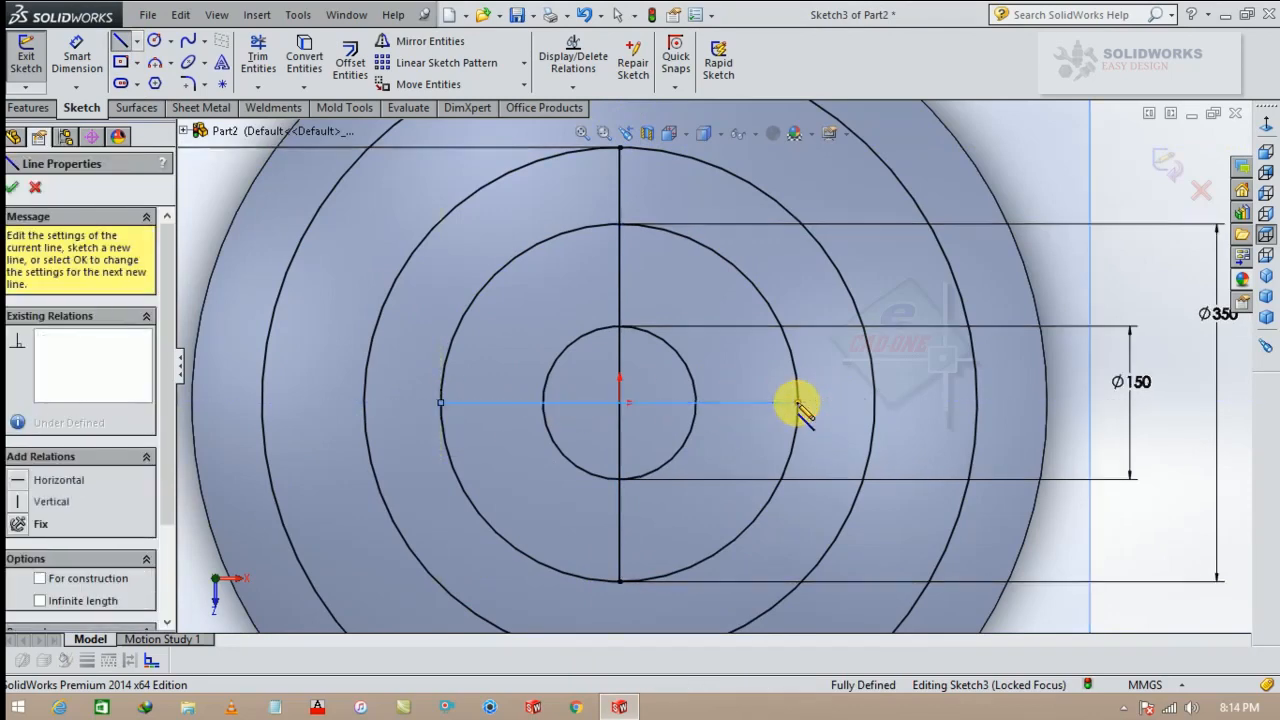
key("Escape")
Step: Draw two slanted lines from the top of the 350 mm circle to the upper left and upper right of the 150 mm circle
left_click(124, 42)
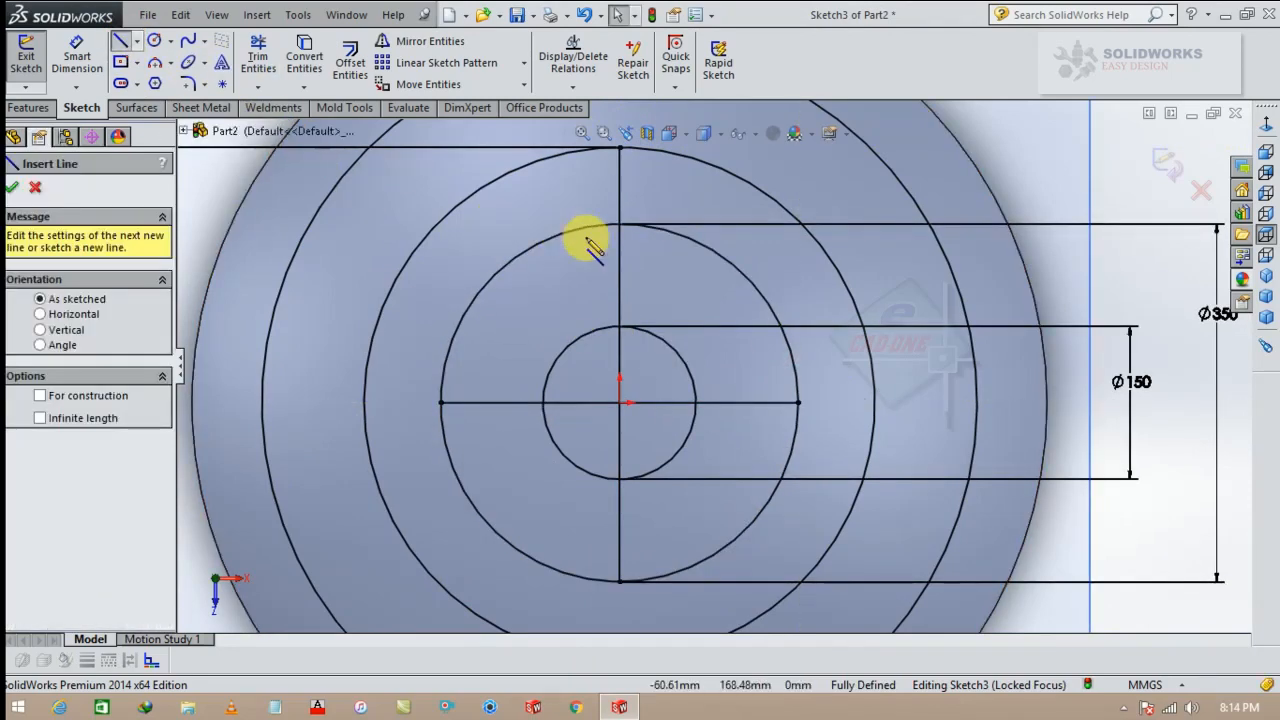
left_click(620, 224)
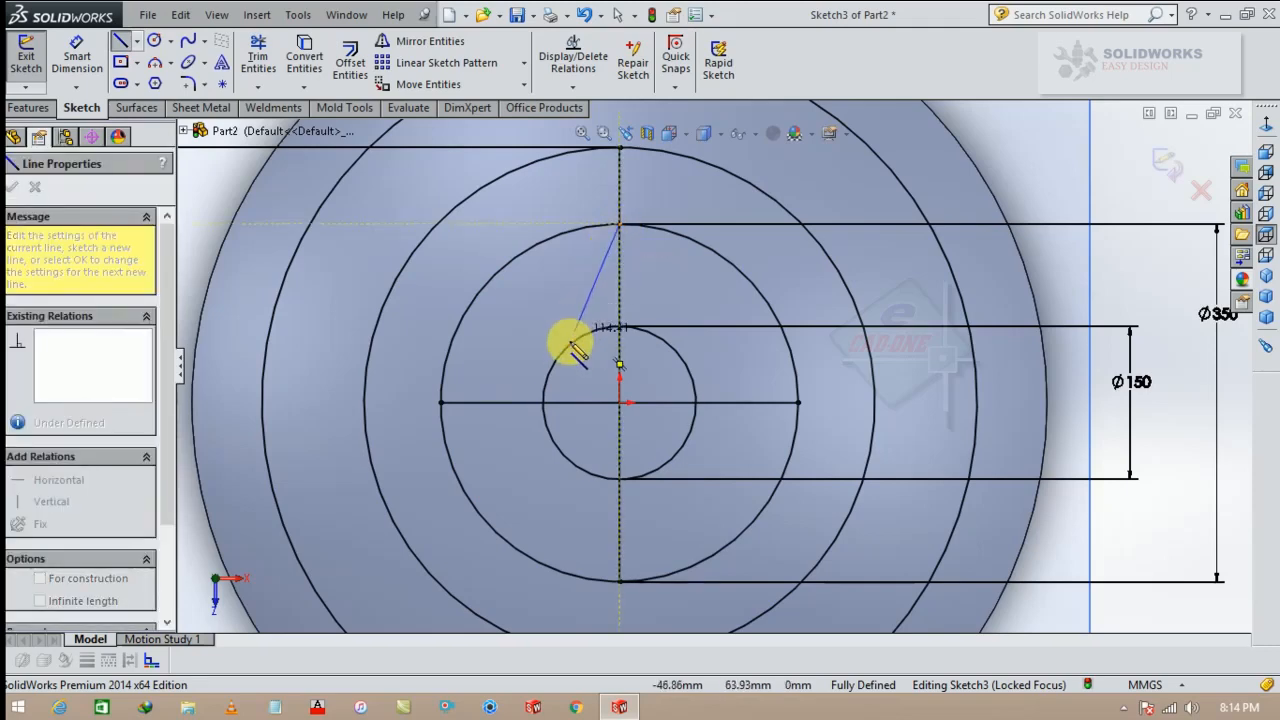
double_click(565, 348)
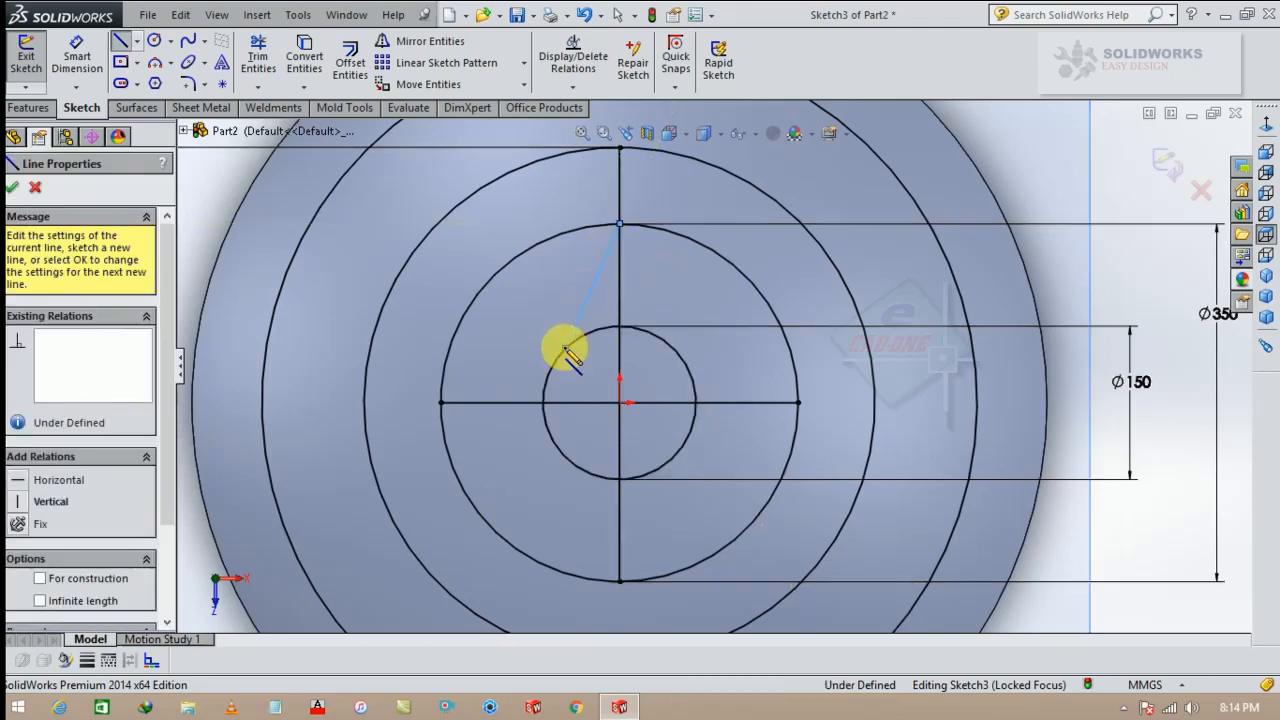
left_click(620, 224)
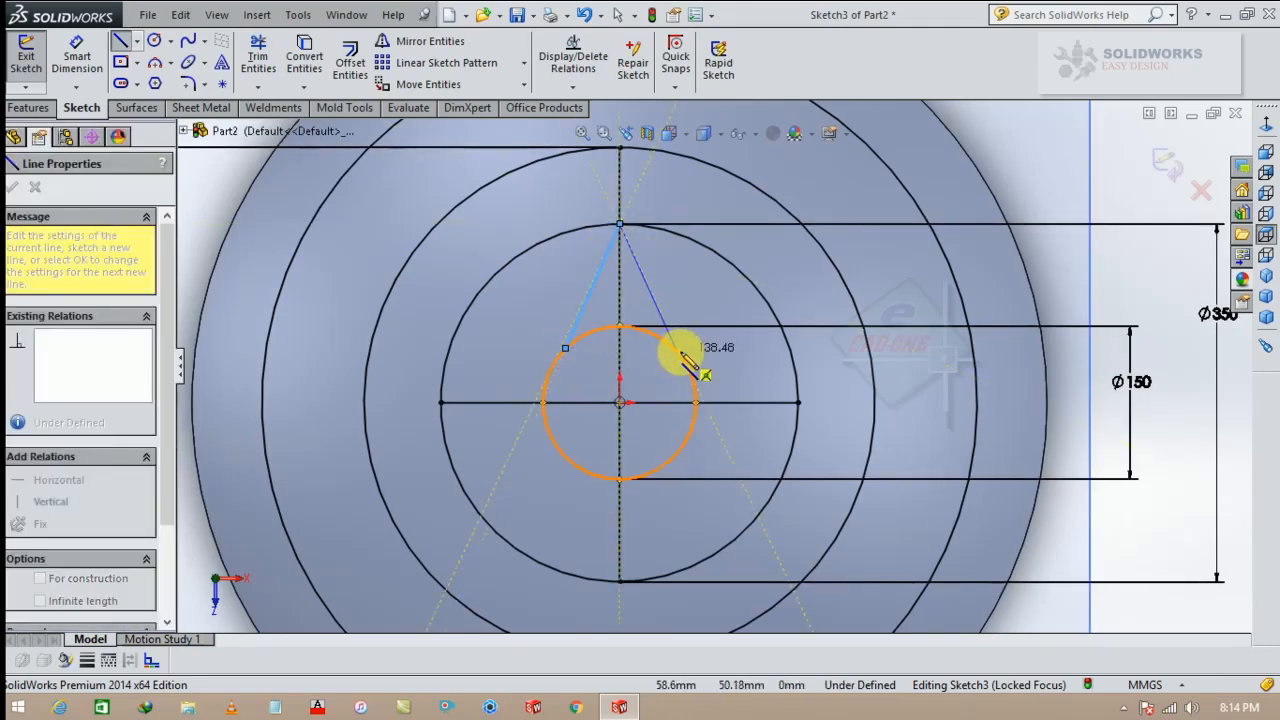
left_click(680, 352)
key("Escape")
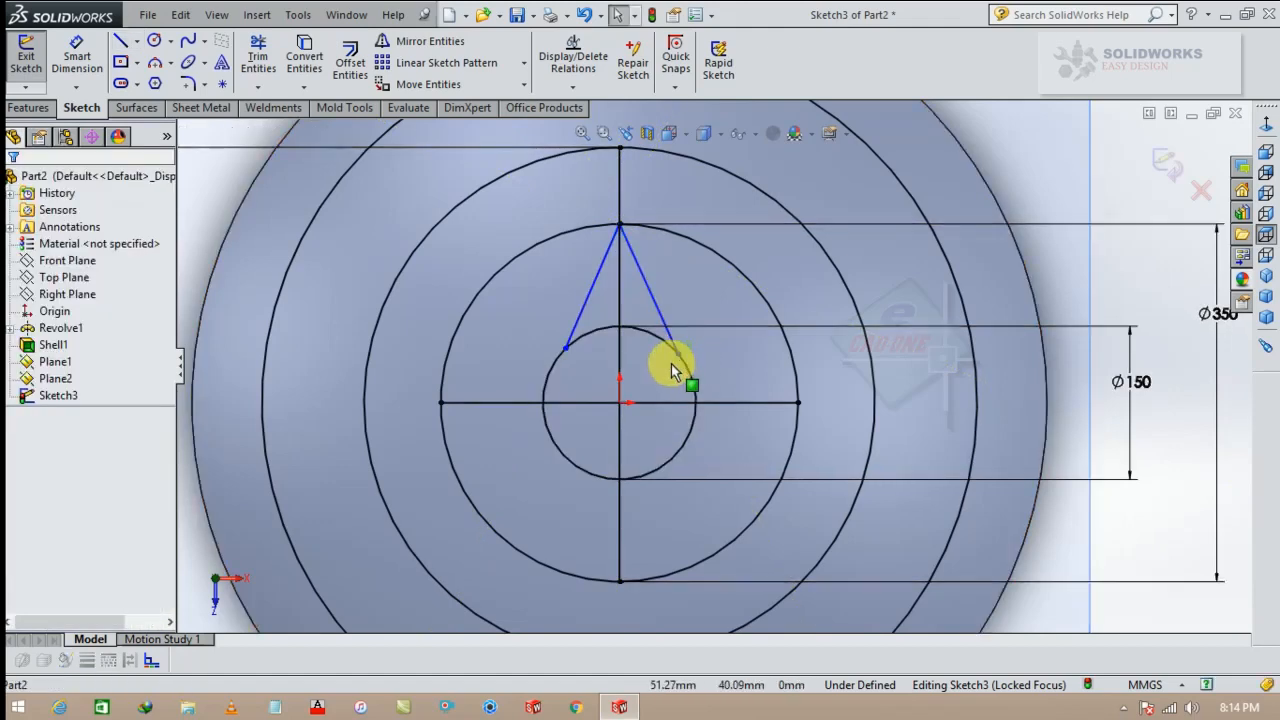
Step: Add tangent relations between the 150 mm circle and each of the two slanted lines
left_click(684, 362)
left_click(675, 346, "ctrl")
left_click(720, 285)
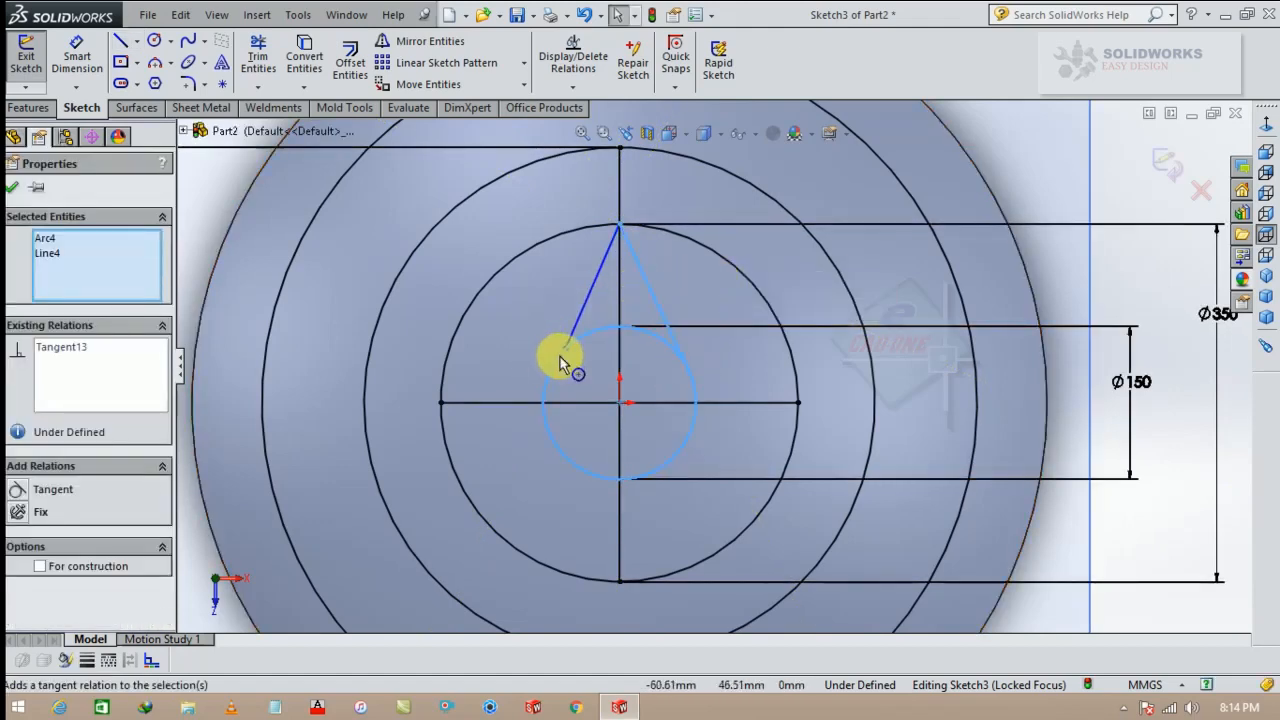
left_click(577, 351)
left_click(561, 350)
left_click(569, 341, "ctrl")
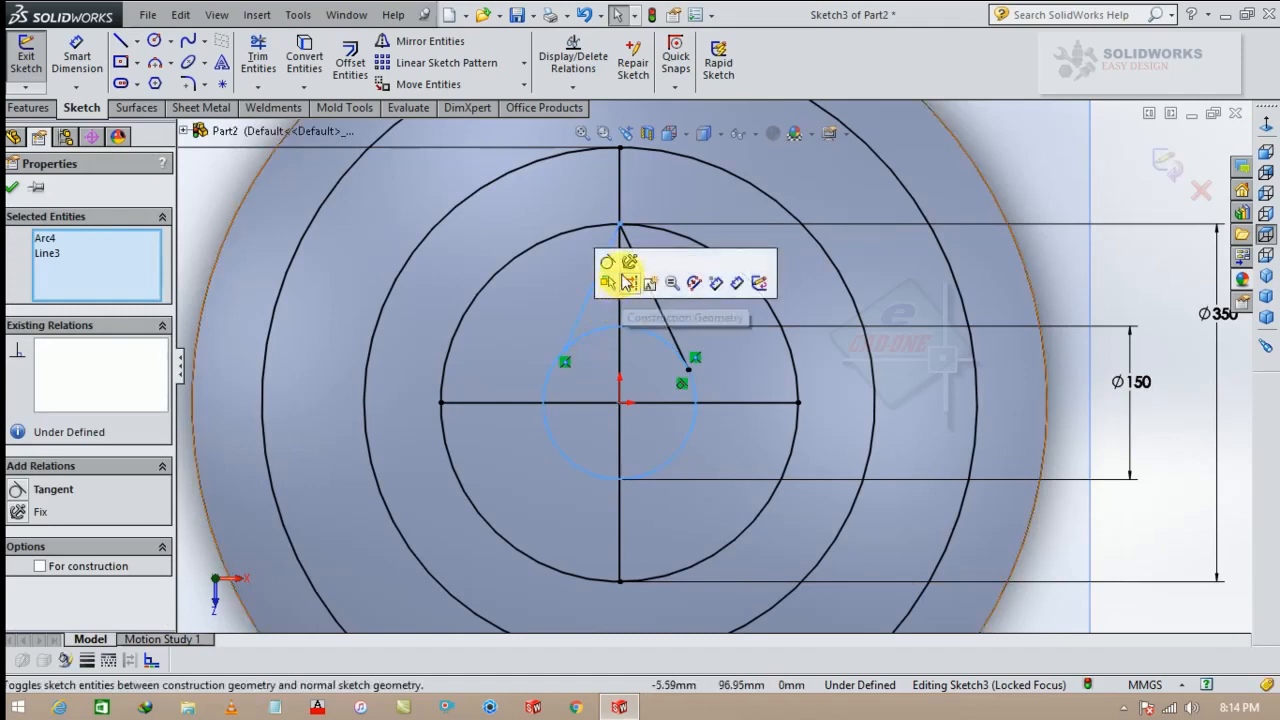
left_click(608, 263)
left_click(591, 263)
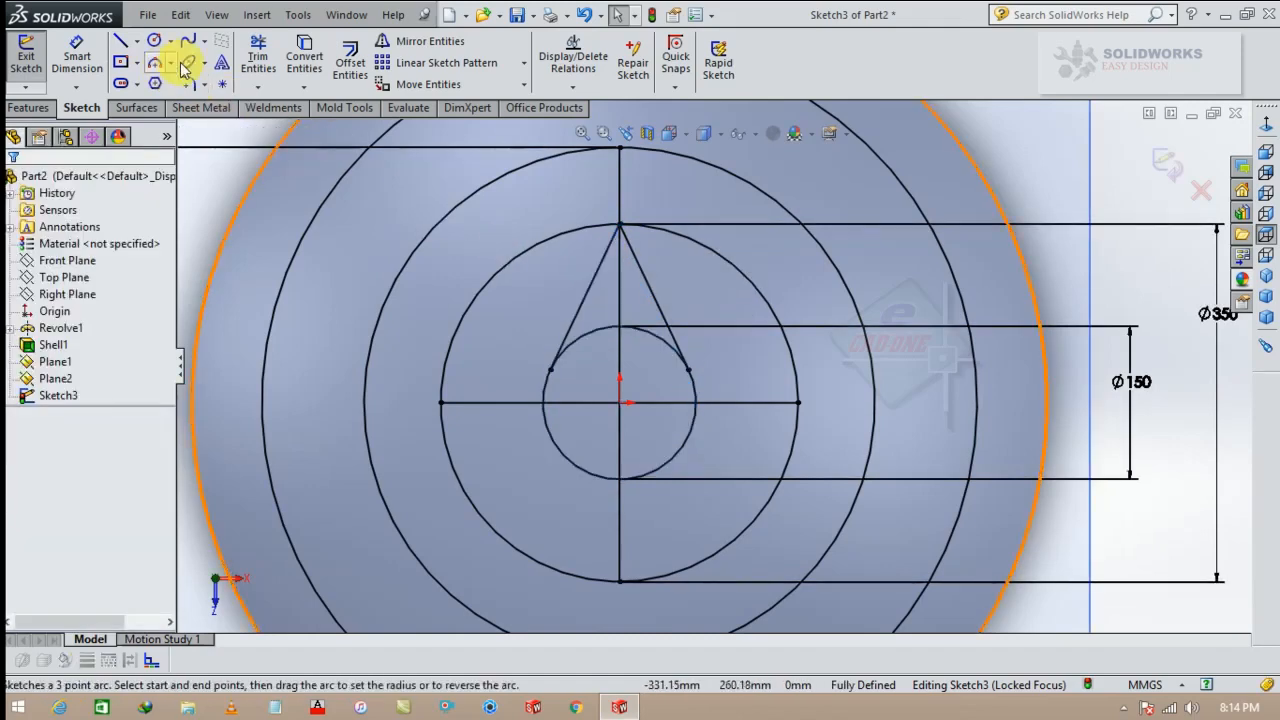
Step: Create a circular sketch pattern of the two tangent lines about the origin with 5 equally spaced instances over 360 degrees
left_click(270, 57)
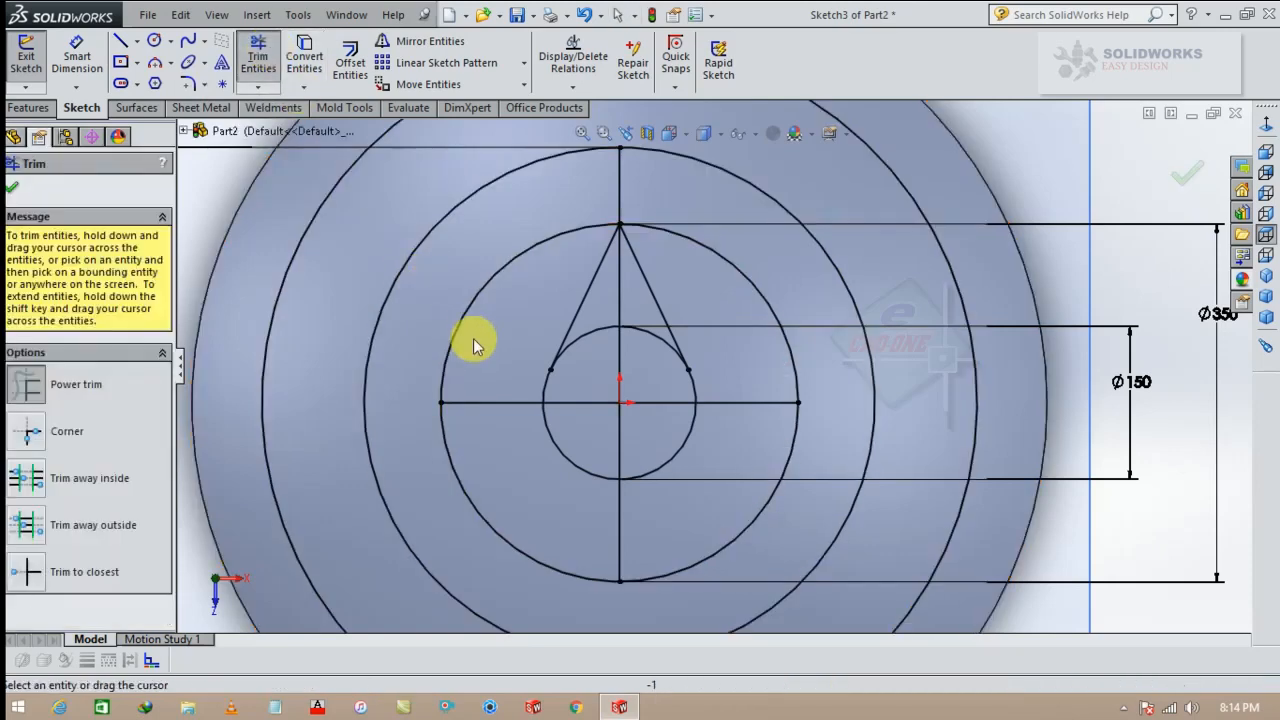
key("Escape")
left_click(523, 62)
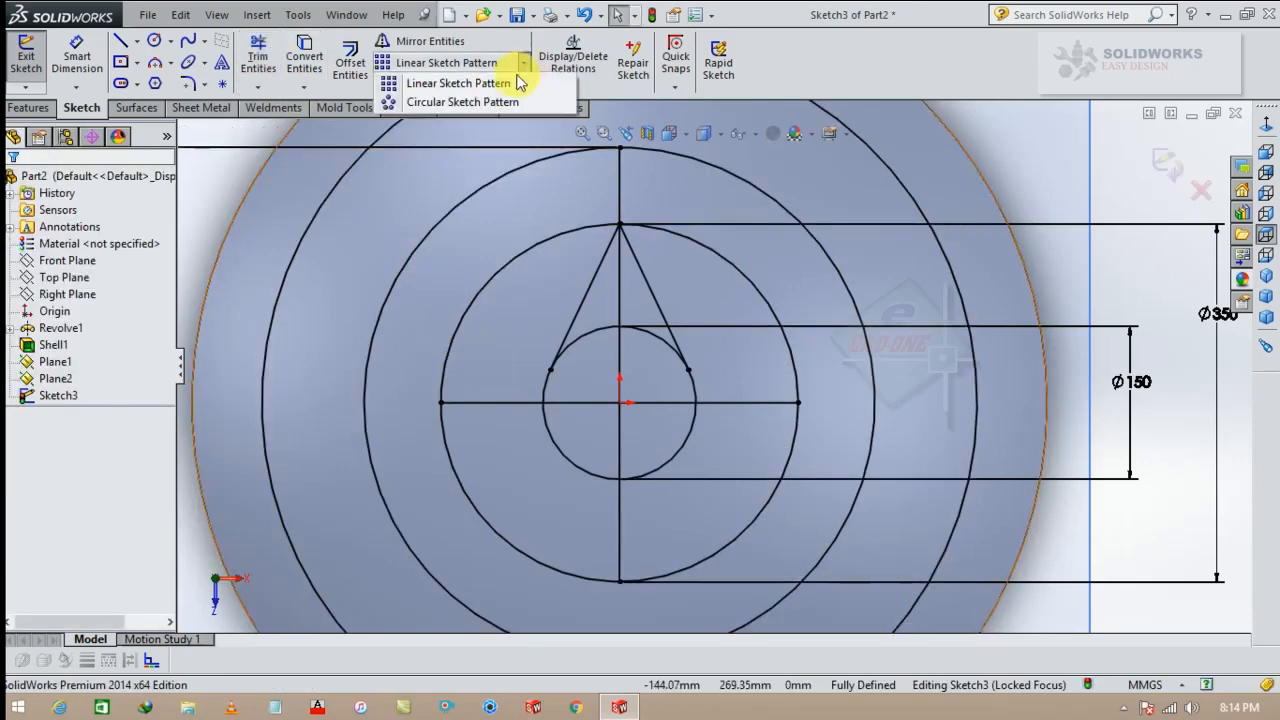
left_click(491, 103)
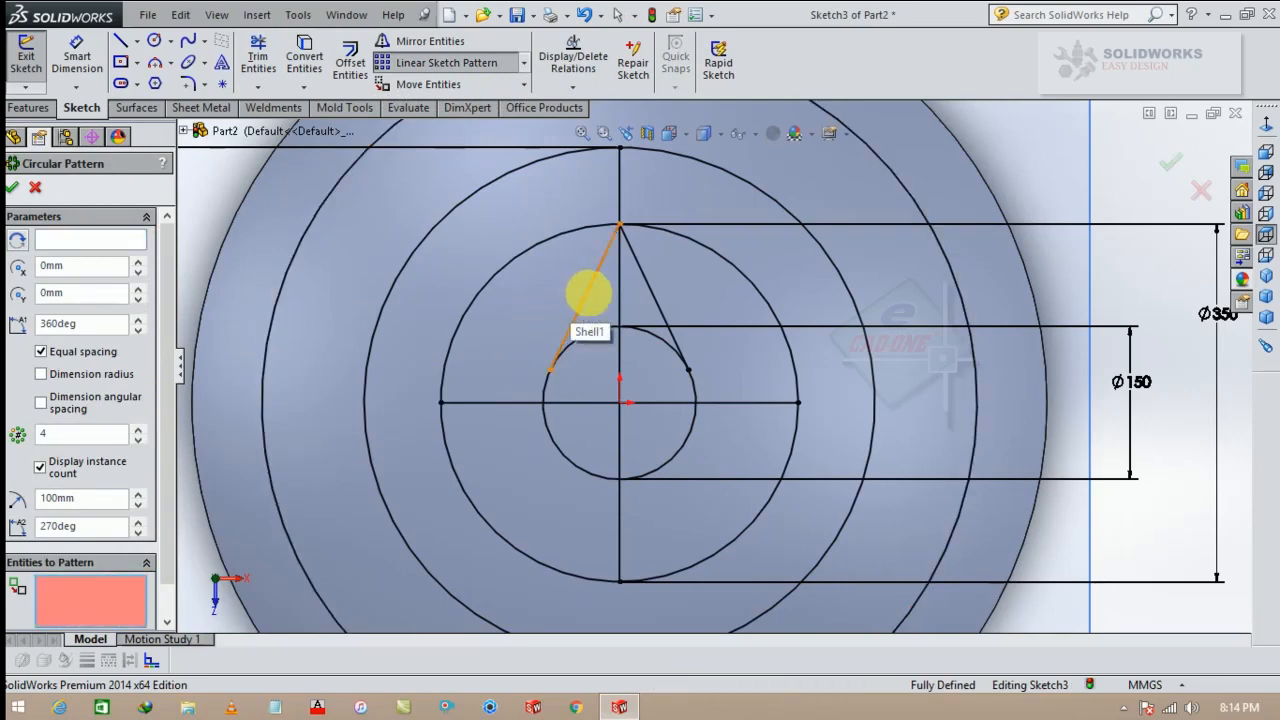
left_click(587, 293)
left_click(647, 277)
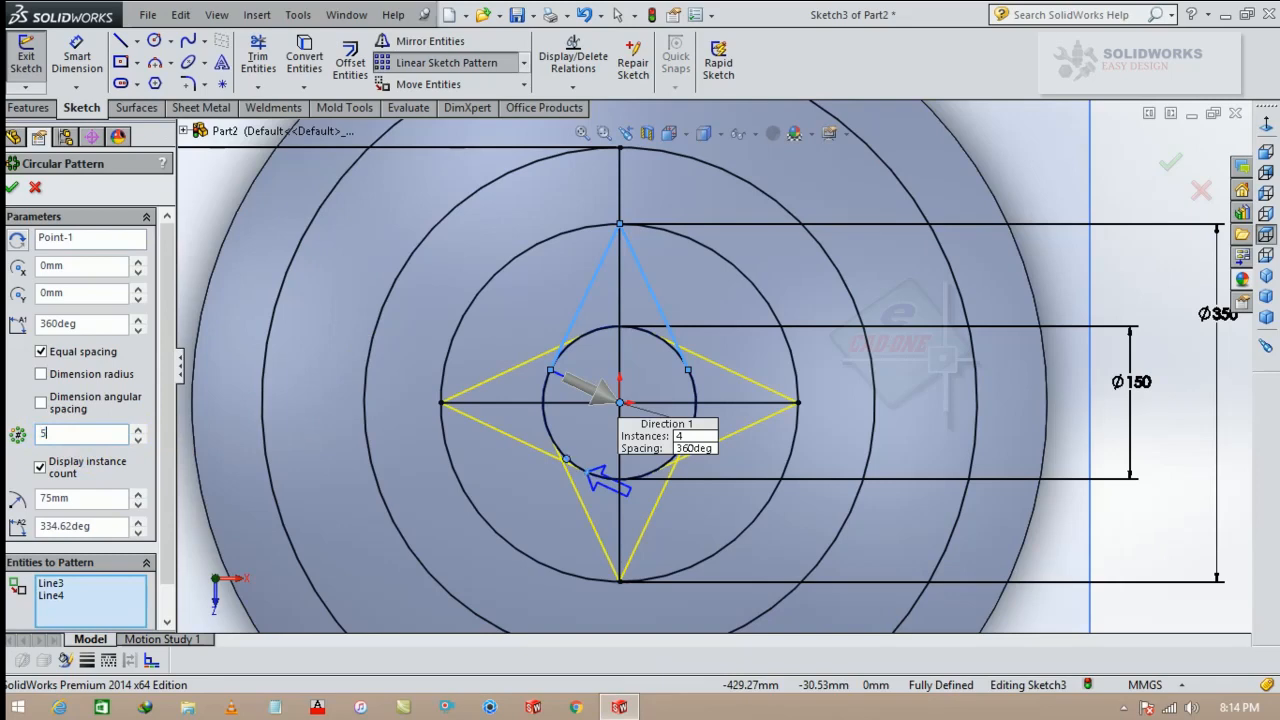
type("5")
left_click(12, 187)
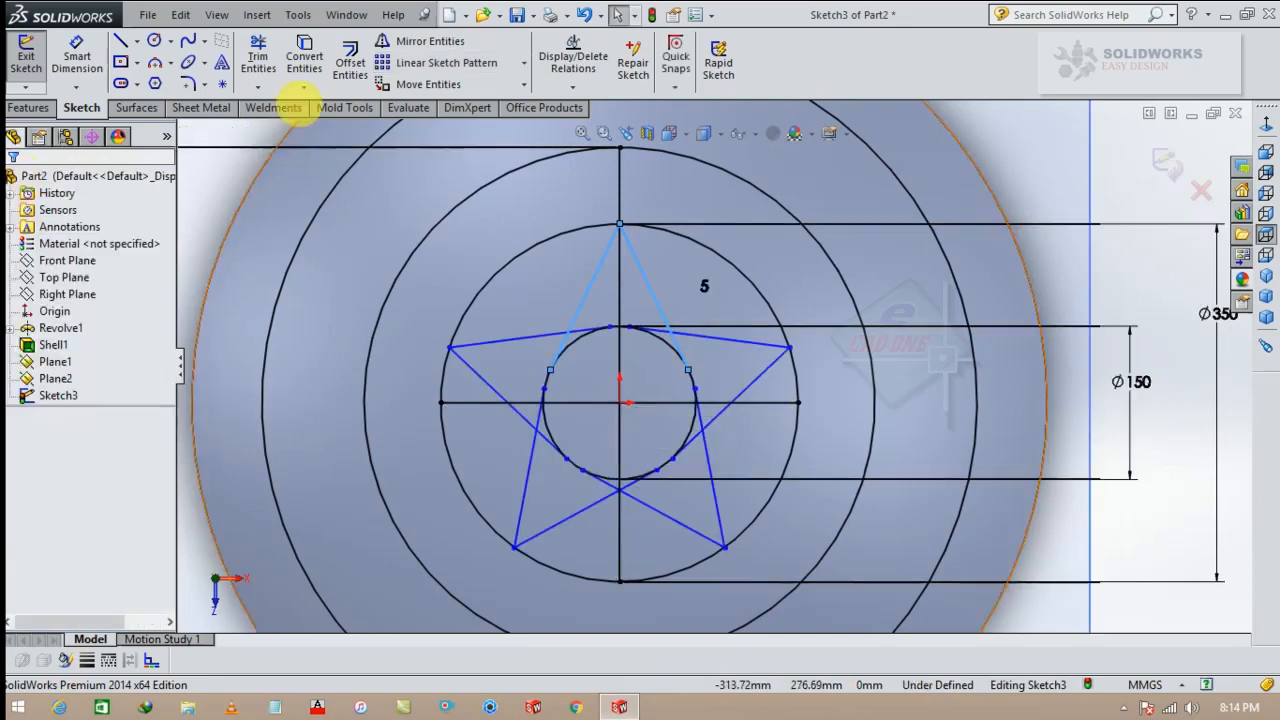
Step: Power trim the 150 mm circle and the line segments inside the star, leaving only its five-pointed outline
left_click(250, 52)
scroll(583, 420, "down", 2)
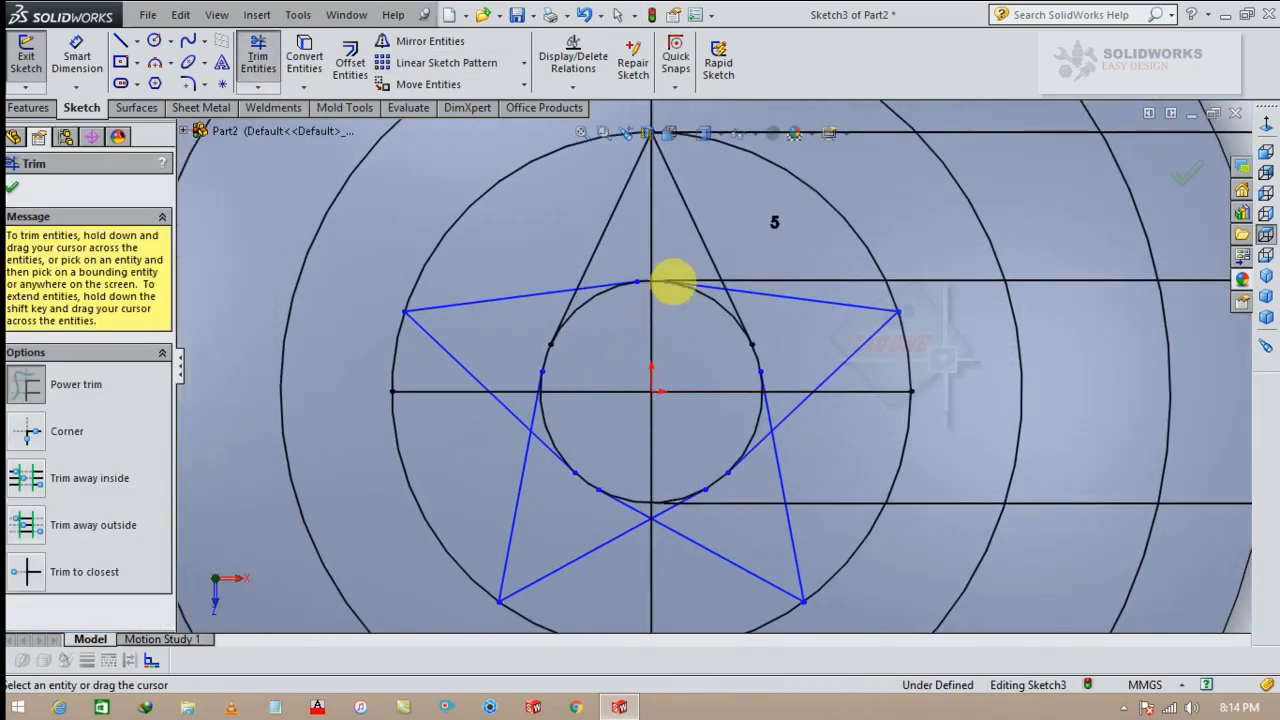
mouse_move(628, 290)
left_mouse_down()
mouse_move(606, 320)
mouse_move(537, 347)
mouse_move(543, 403)
mouse_move(614, 494)
mouse_move(700, 503)
mouse_move(781, 366)
mouse_move(651, 270)
left_mouse_up()
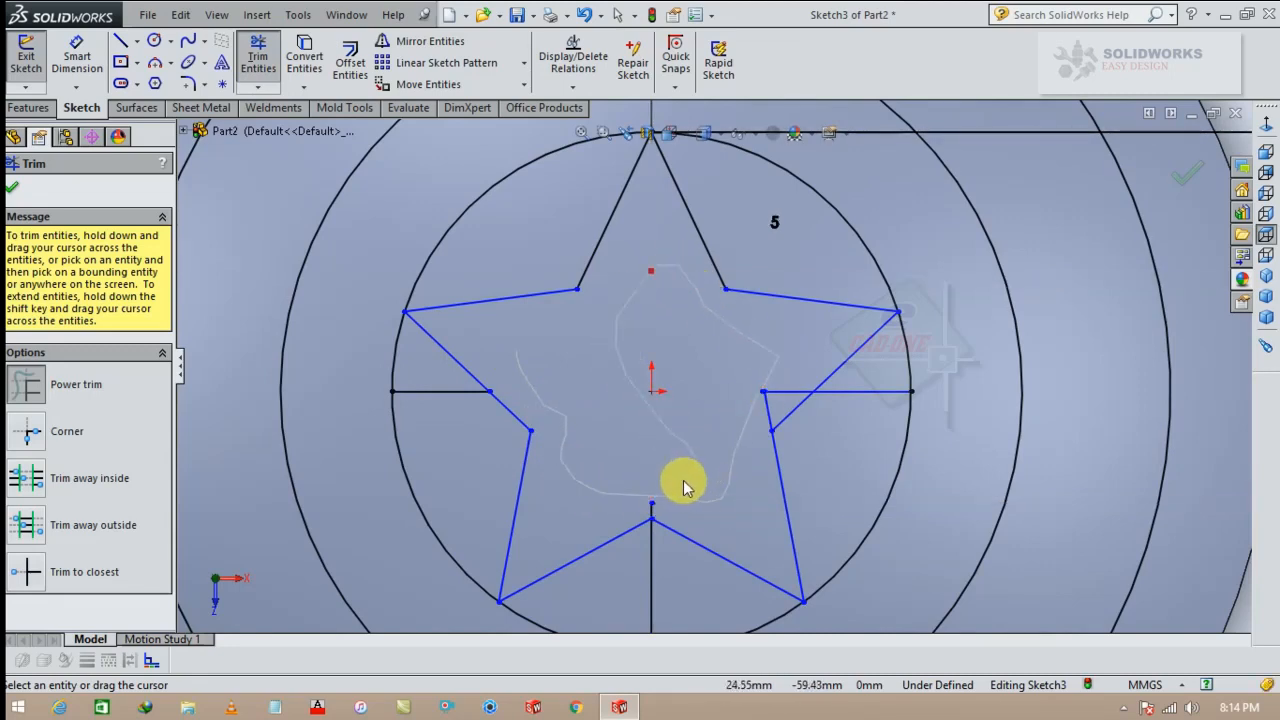
mouse_move(641, 511)
left_mouse_down()
mouse_move(677, 491)
mouse_move(676, 444)
left_mouse_up()
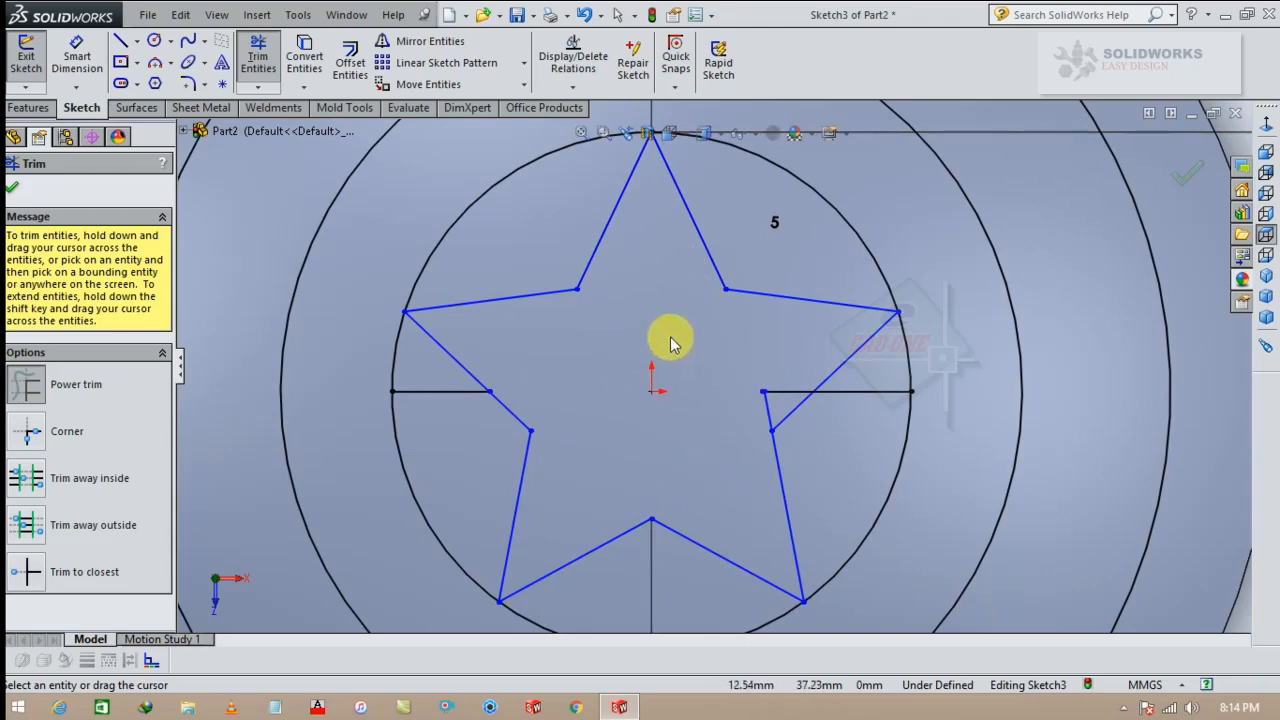
left_click_drag(790, 383, 737, 420)
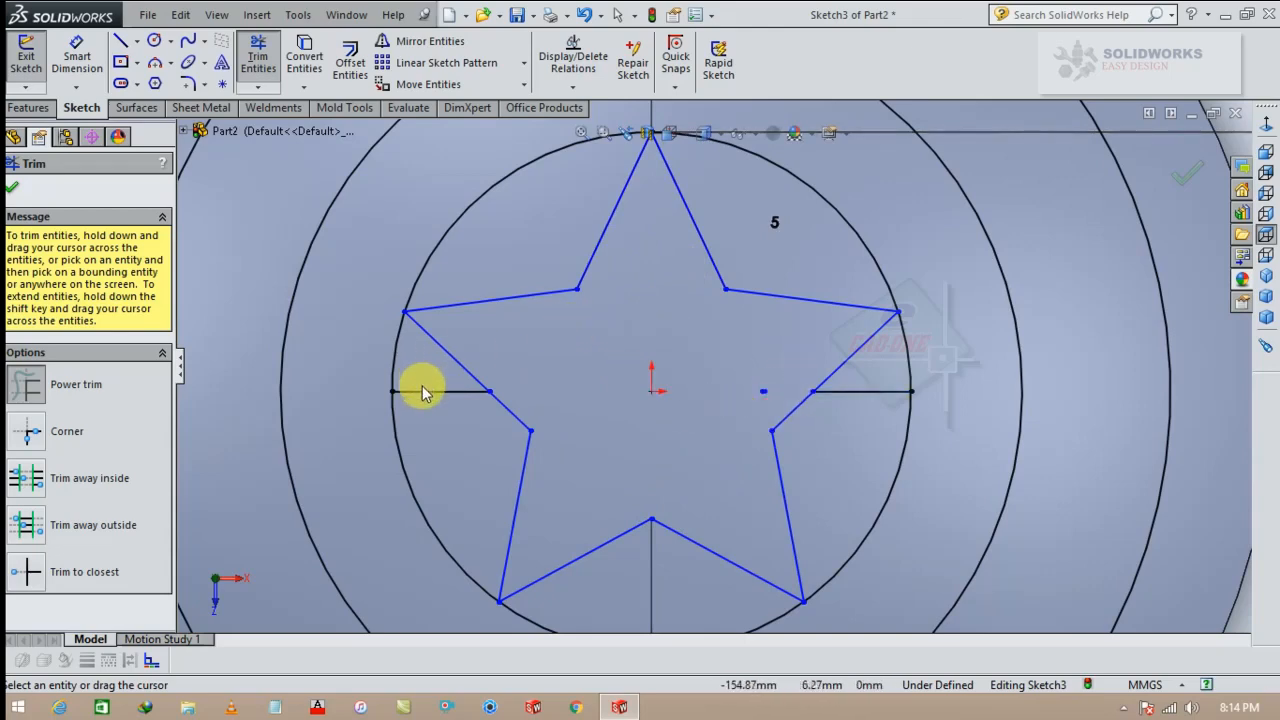
Step: Try to trim the leftover horizontal and vertical line segments between the star and the 350 mm circle
left_click(838, 392)
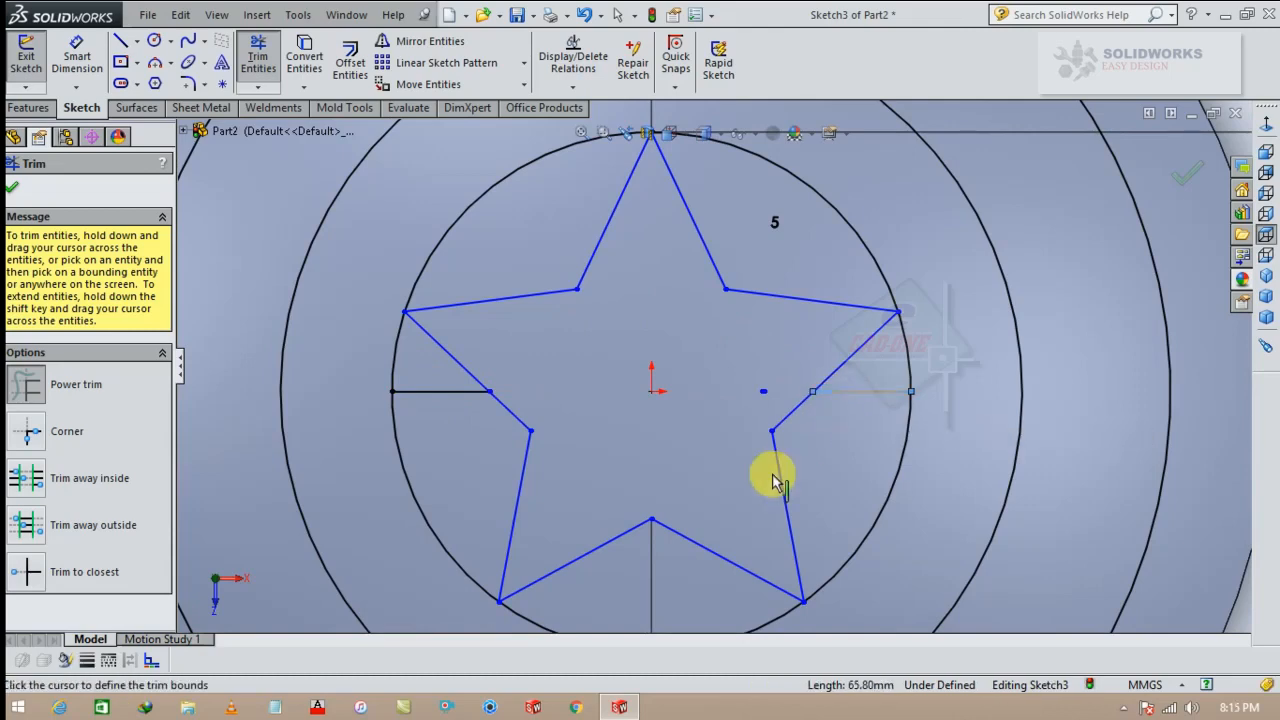
left_click(651, 560)
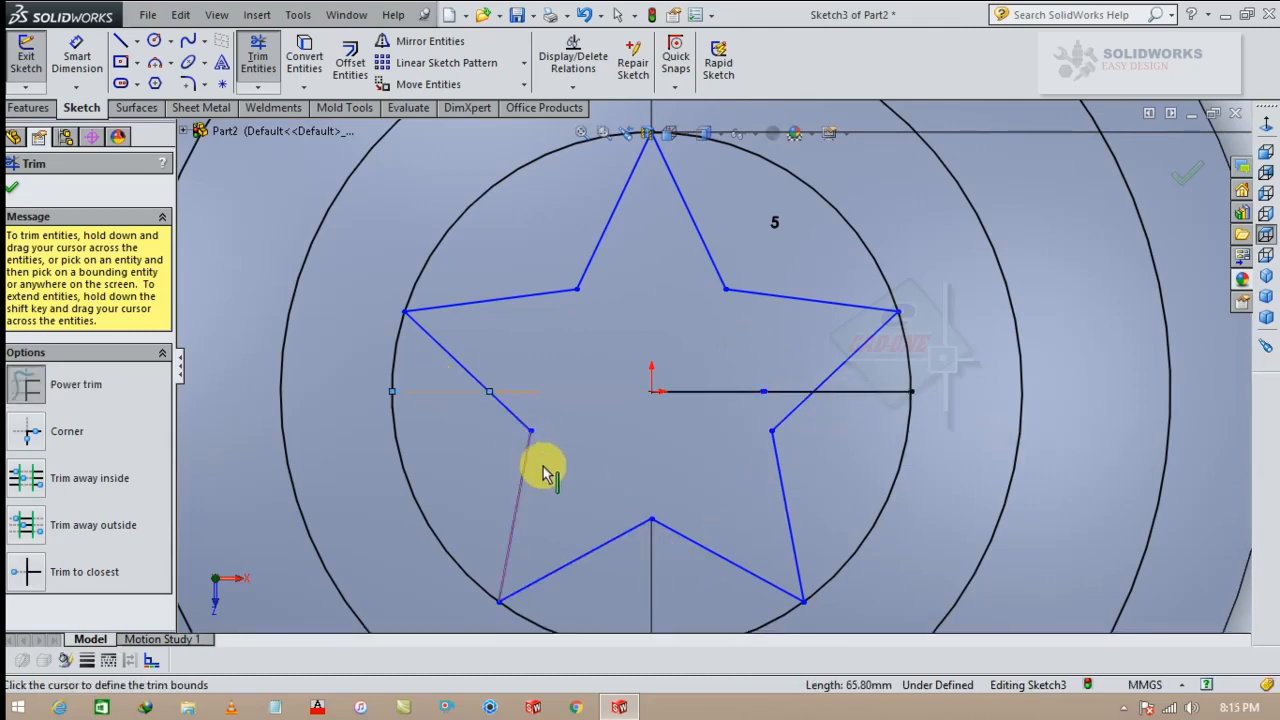
scroll(613, 451, "up", 2)
left_click(810, 384)
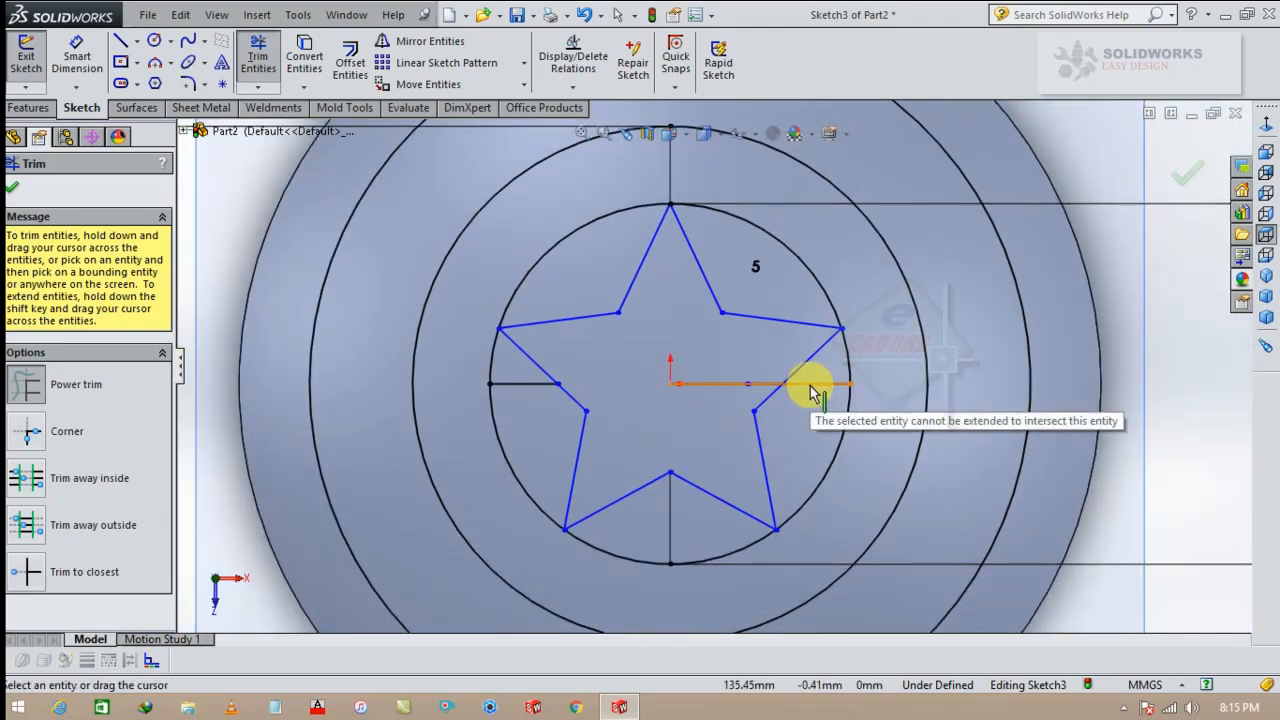
left_click(810, 390)
left_click(518, 390)
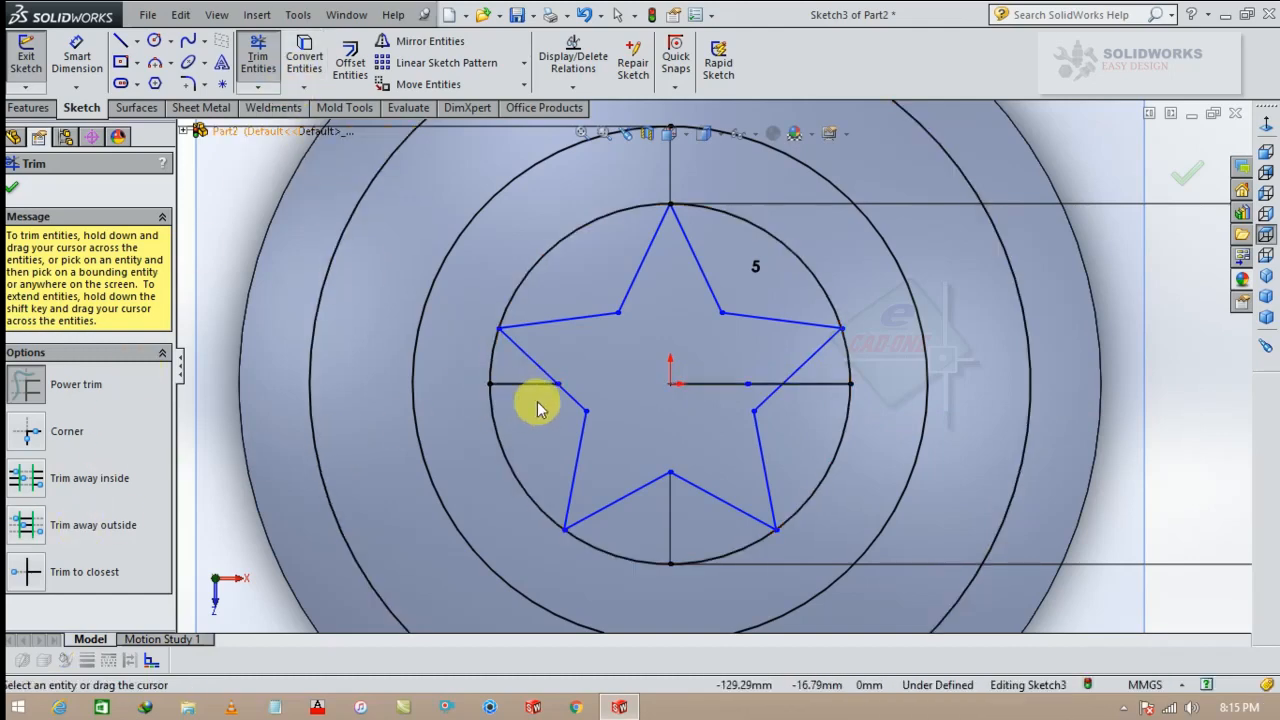
left_click(516, 386)
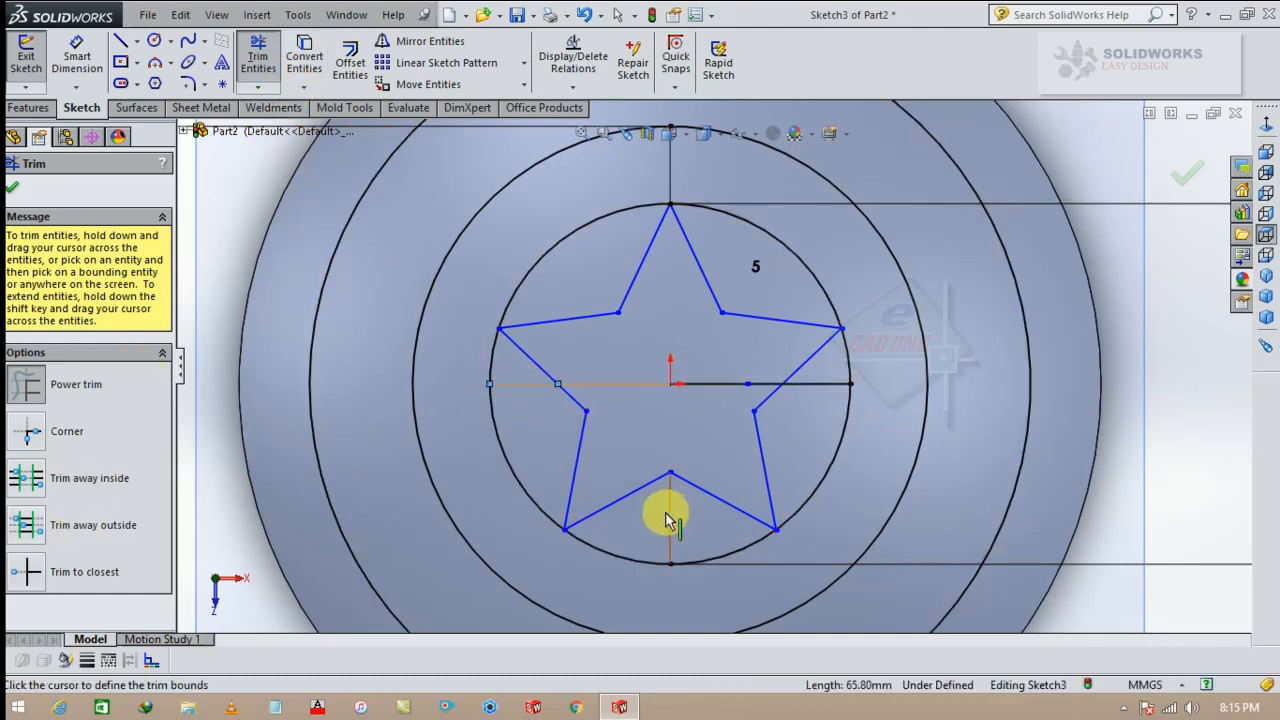
scroll(669, 496, "up", 1)
key("Escape")
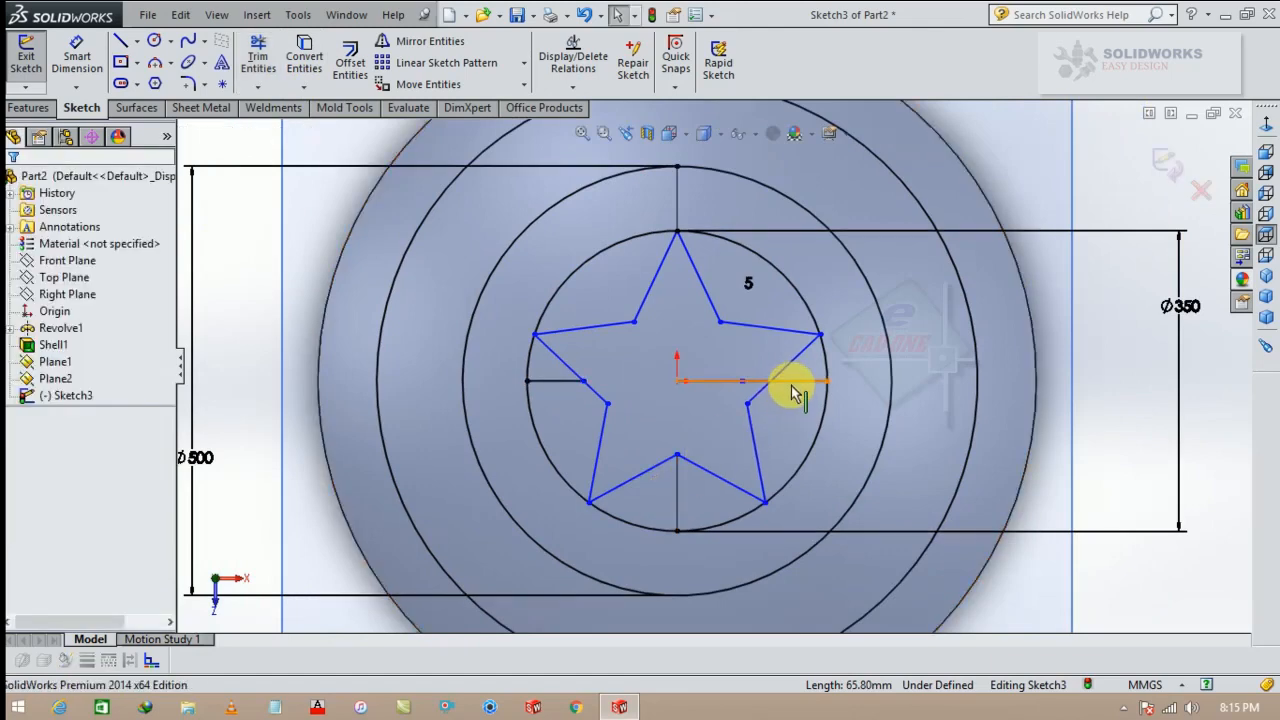
Step: Delete the two leftover horizontal lines on either side of the star inside the 350 mm circle
left_click(791, 385)
key("Delete")
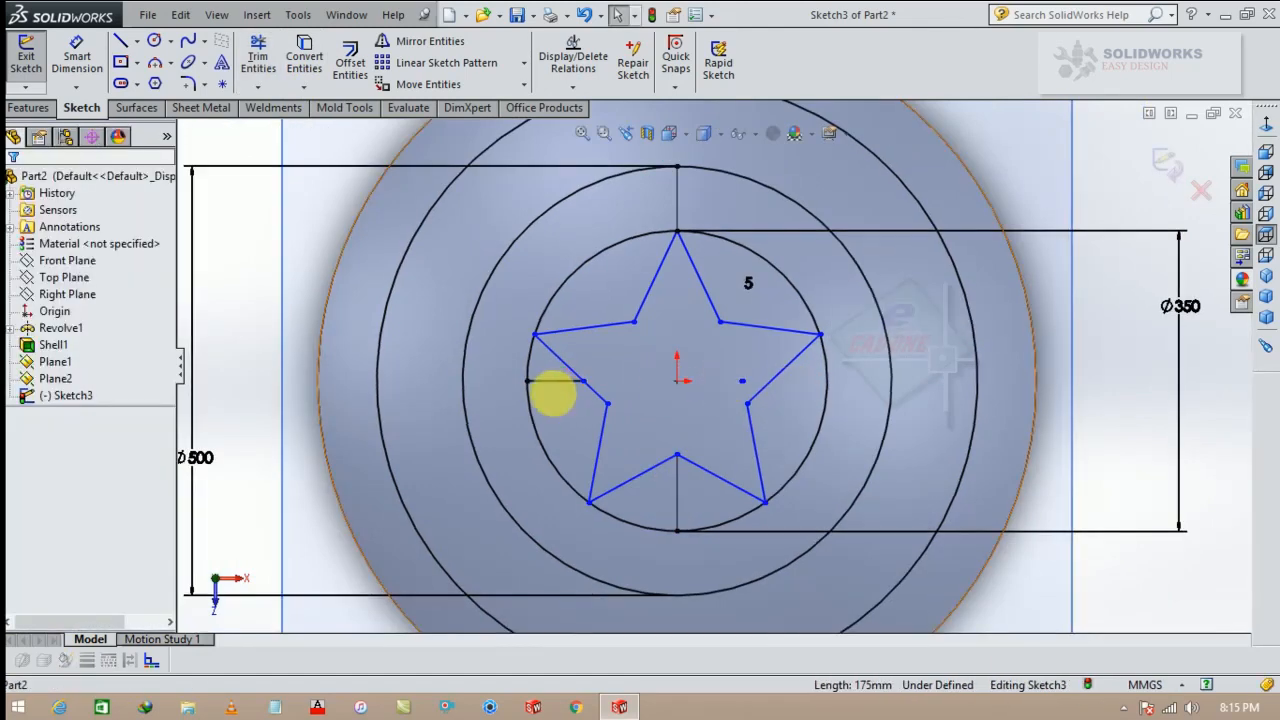
left_click(551, 390)
key("Delete")
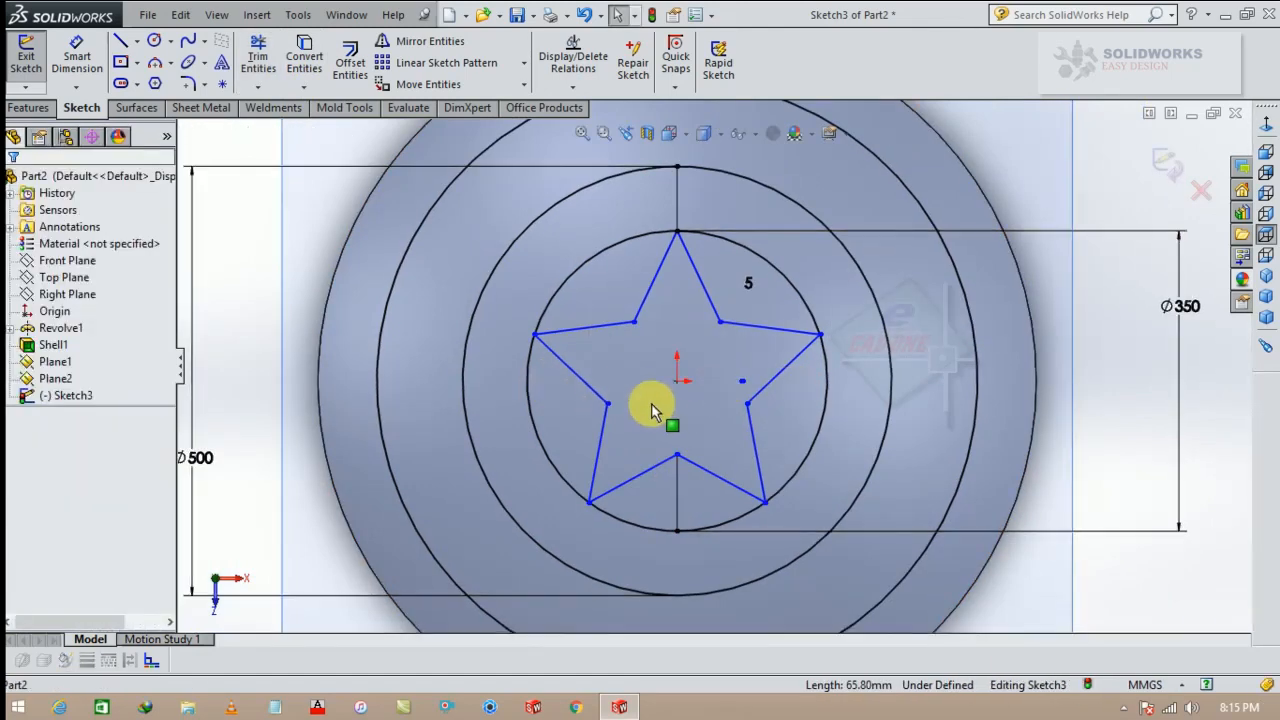
Step: Convert the vertical lines below and above the star into construction geometry
left_click(678, 500)
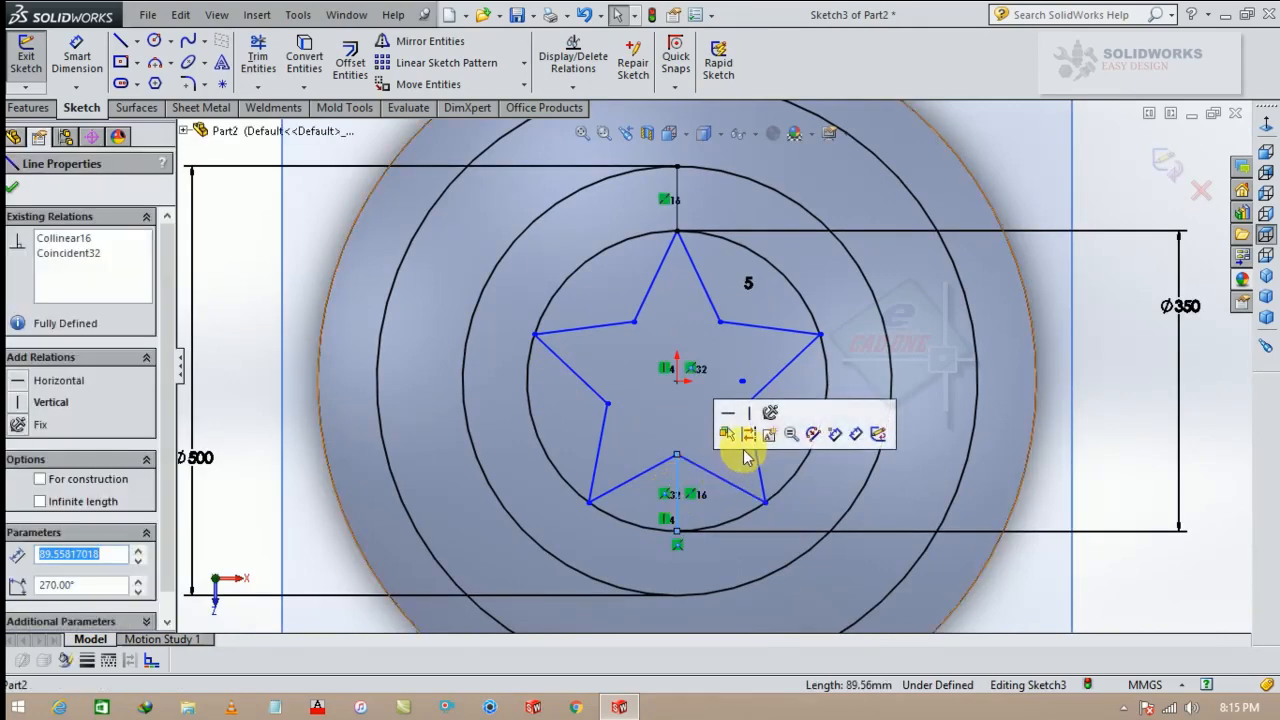
left_click(750, 432)
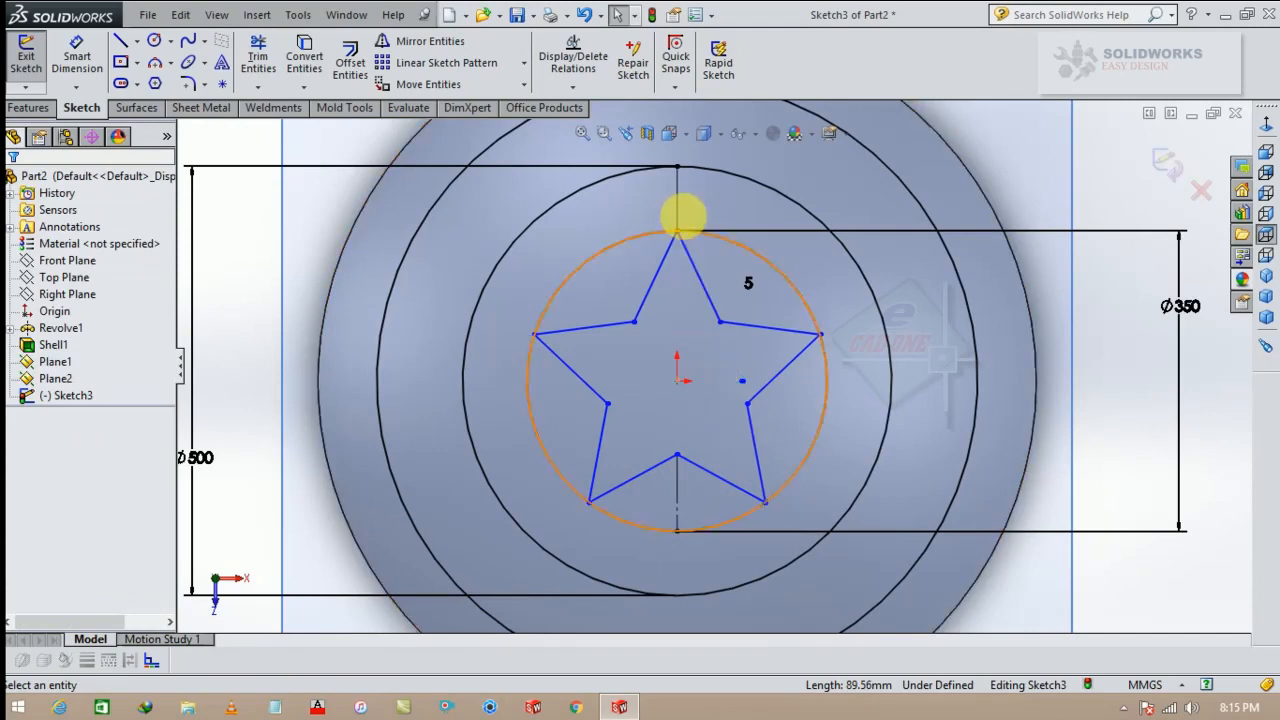
left_click(677, 205)
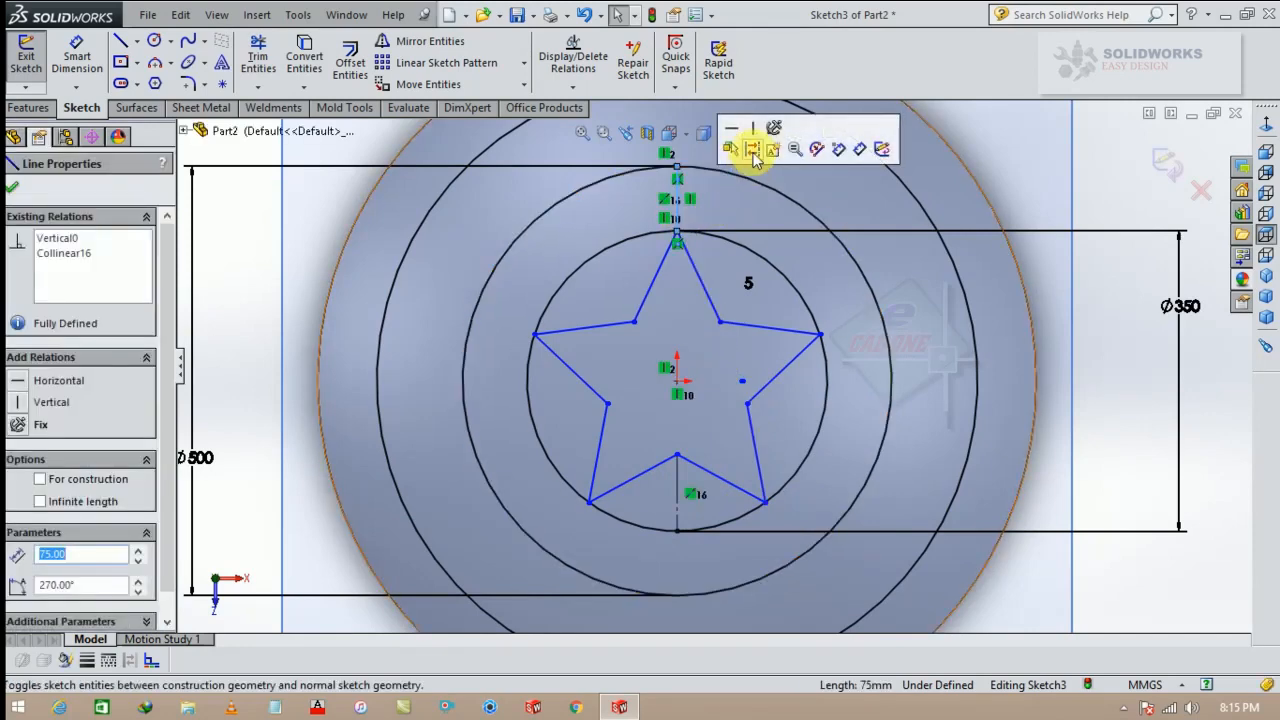
left_click(752, 149)
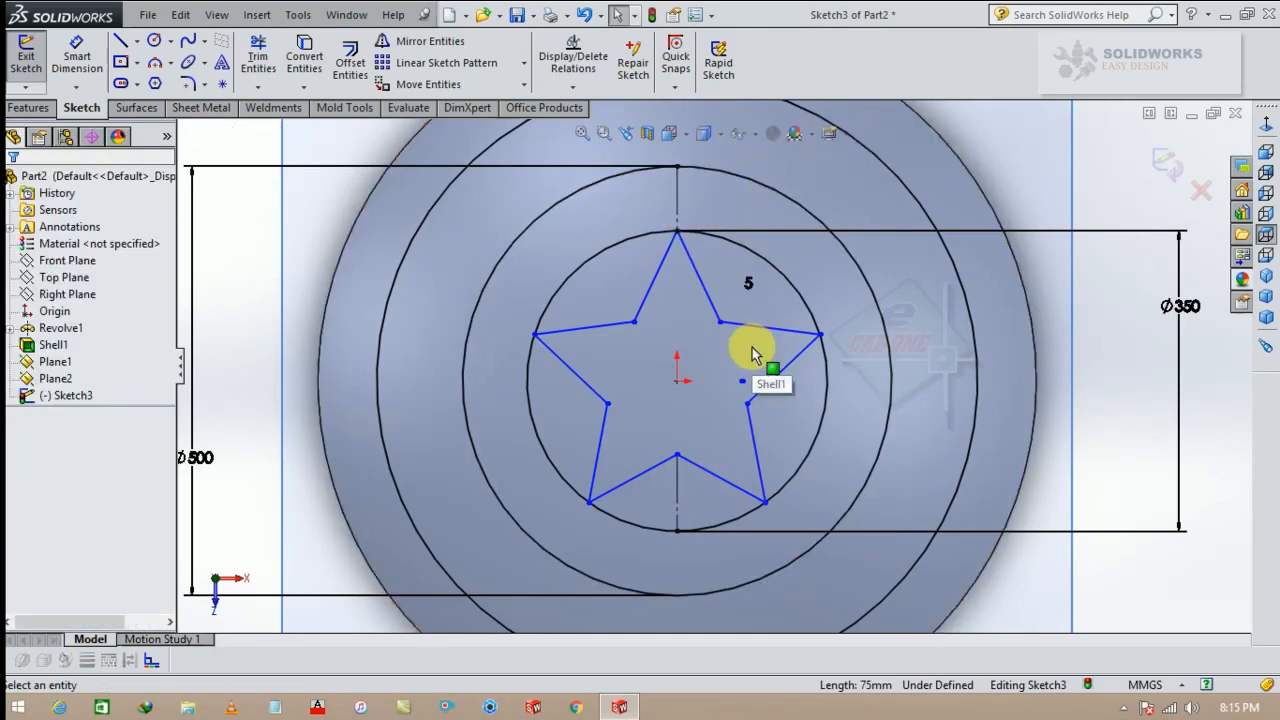
Step: Exit the star sketch, switch to the isometric view and hide the upper plane, Plane2
left_click(1167, 162)
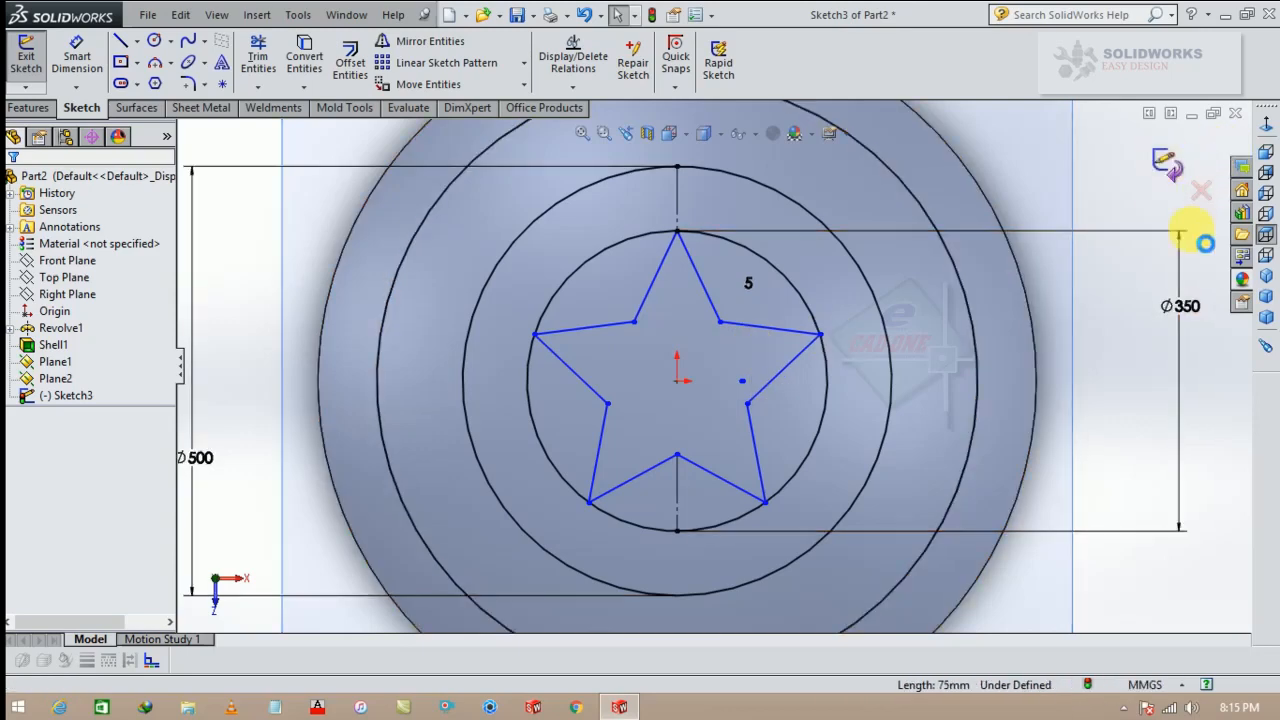
left_click(1265, 278)
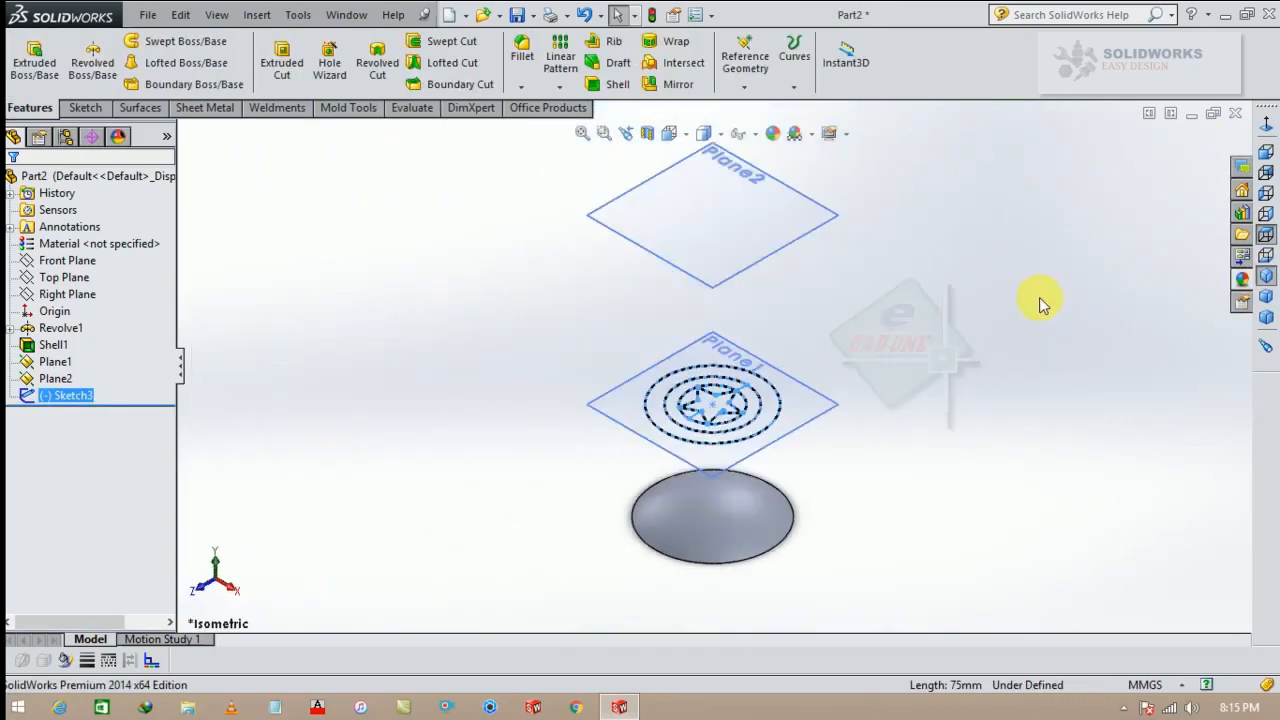
left_click(770, 228)
left_click(858, 162)
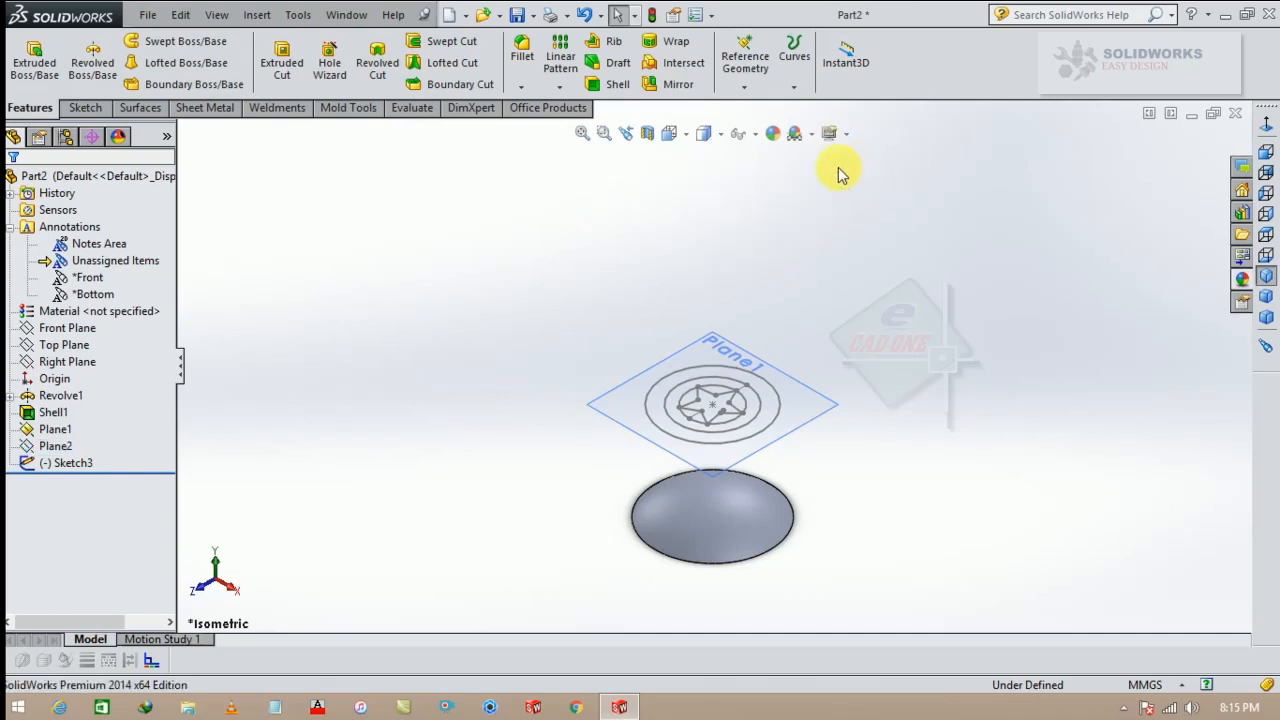
Step: Create a projection split line that projects the circles-and-star sketch, Sketch3, onto the dome's outer face
scroll(725, 410, "down", 2)
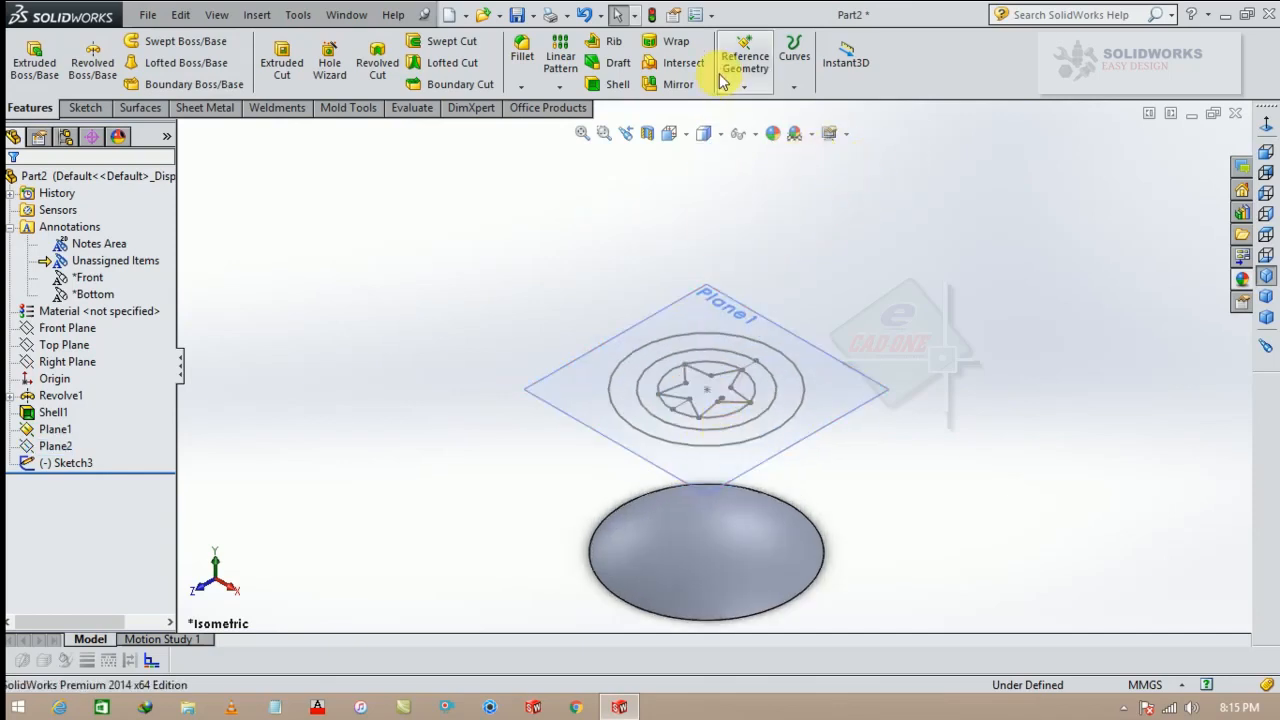
left_click(796, 80)
left_click(790, 105)
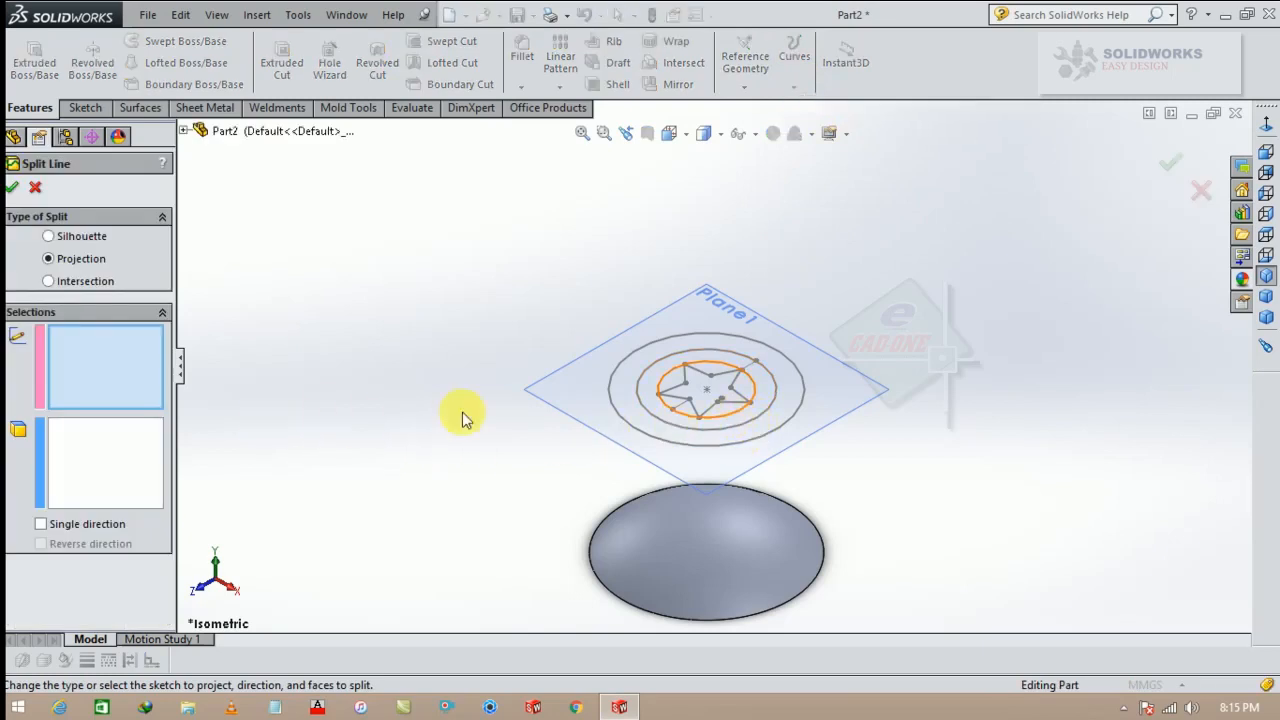
left_click(629, 369)
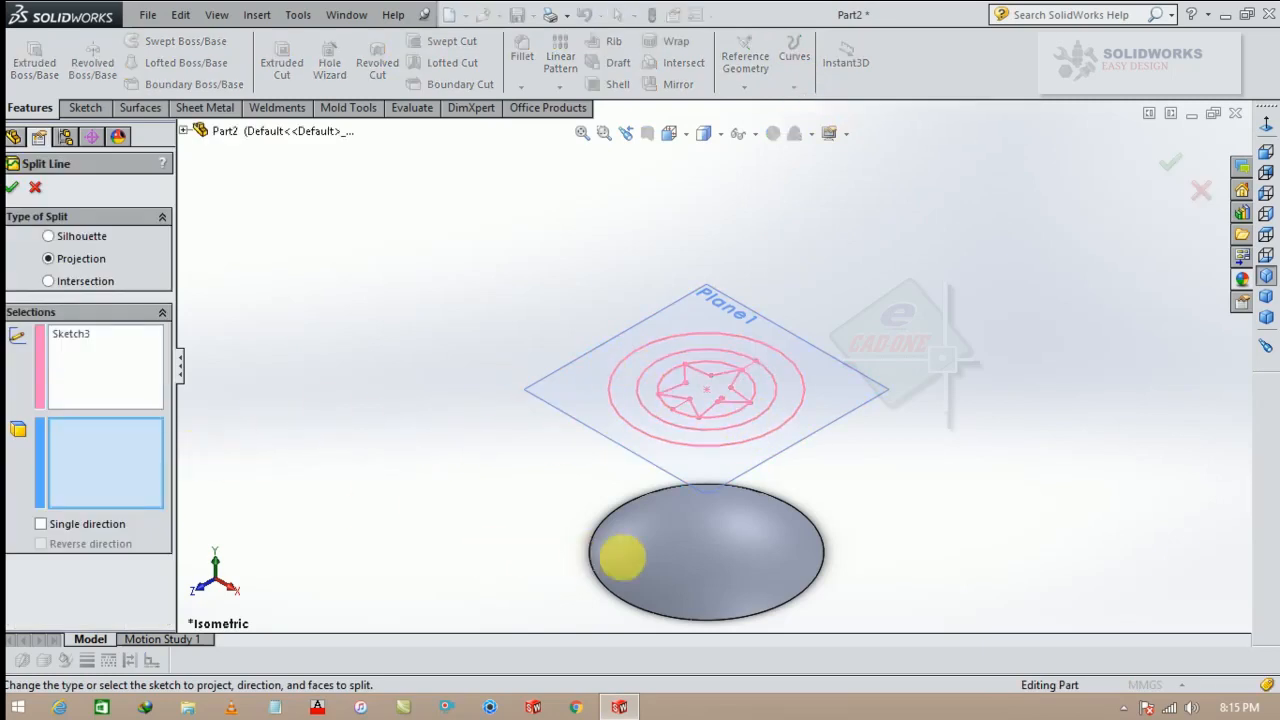
left_click(690, 557)
left_click(14, 190)
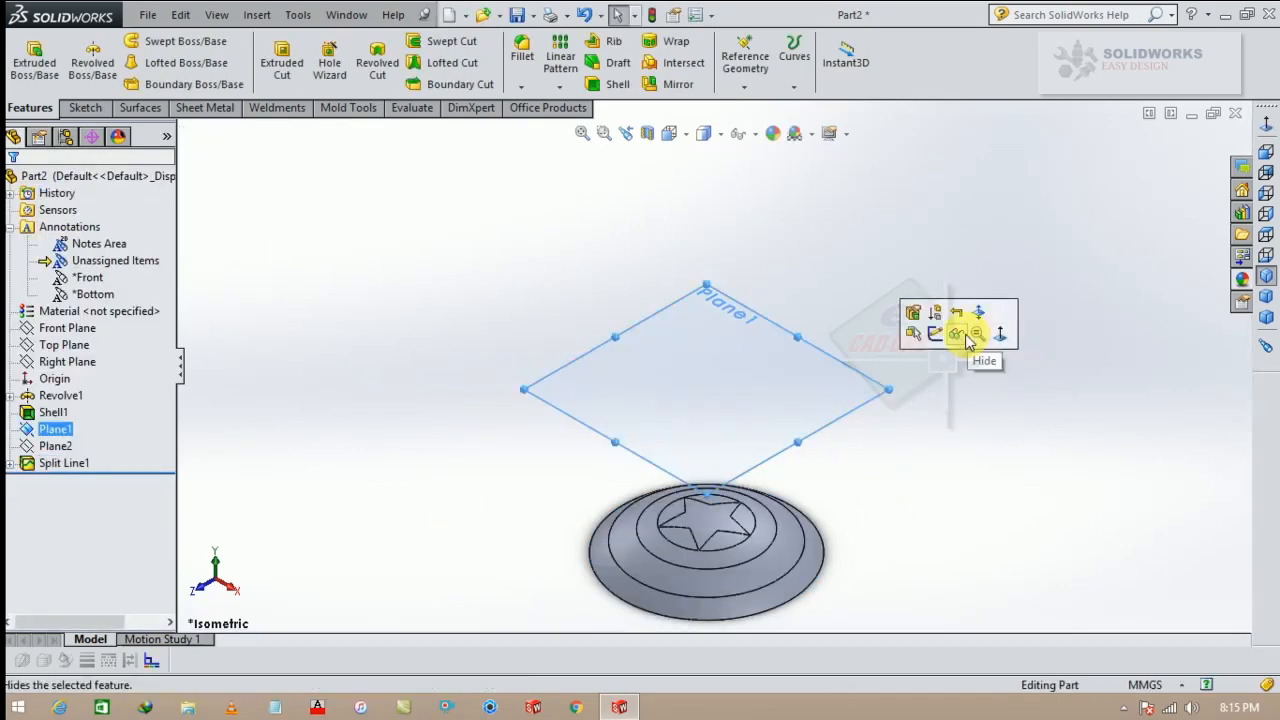
Step: Hide the remaining offset plane, Plane1, above the dome
left_click(976, 335)
middle_click_drag(886, 477, 878, 588)
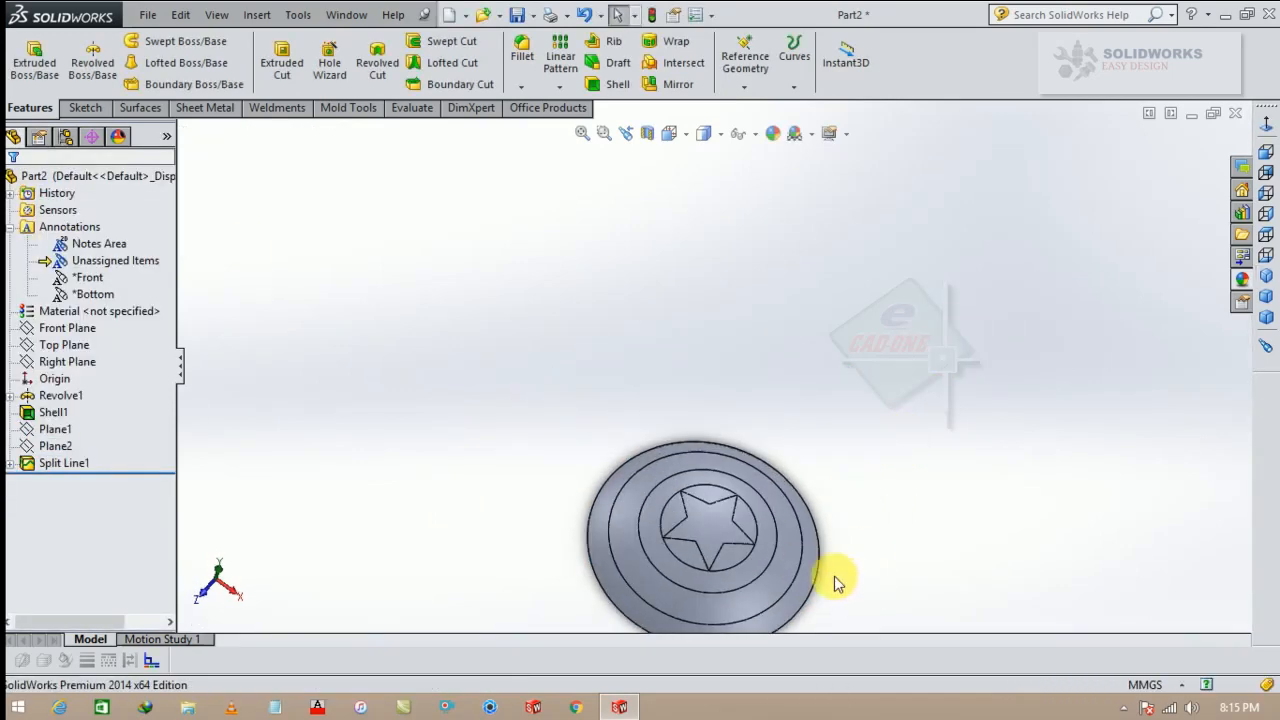
scroll(745, 498, "up", 2)
scroll(731, 487, "down", 4)
middle_click_drag(826, 413, 808, 464)
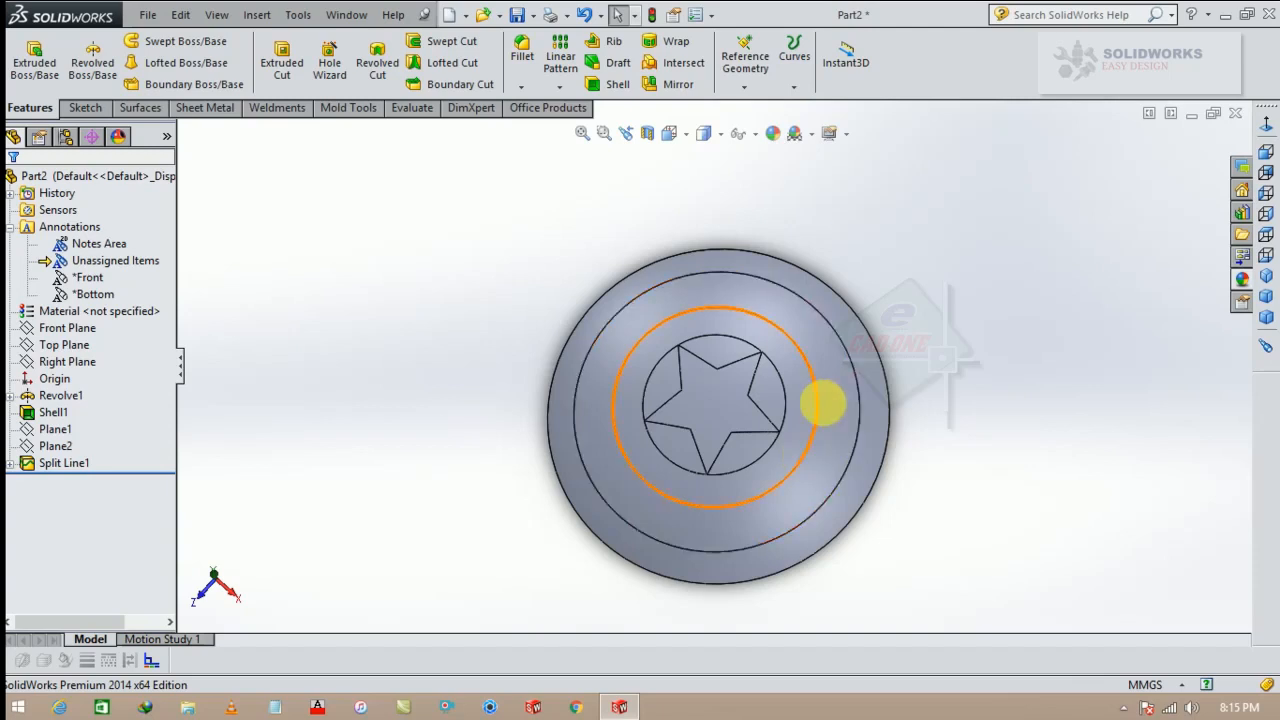
Step: Apply the machined steel appearance to the whole part and change the scene to a plain white background
left_click(1241, 280)
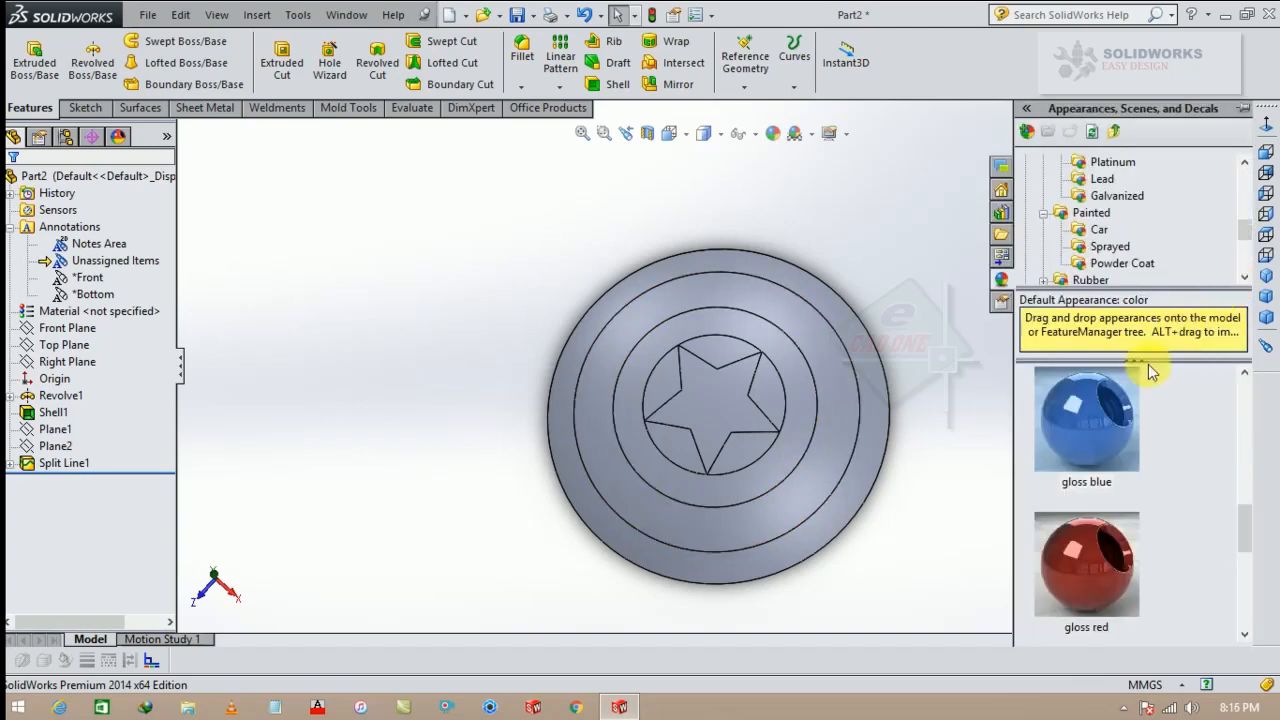
left_click(1044, 216)
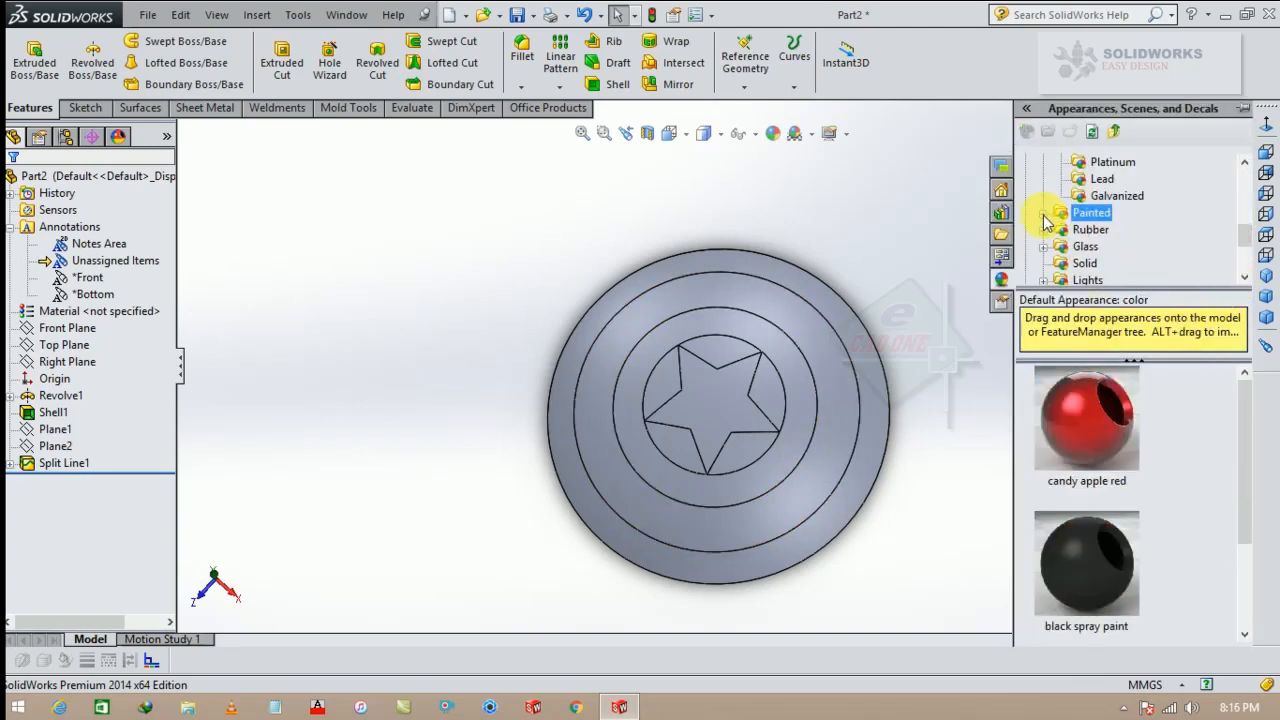
scroll(1244, 230, "up", 4)
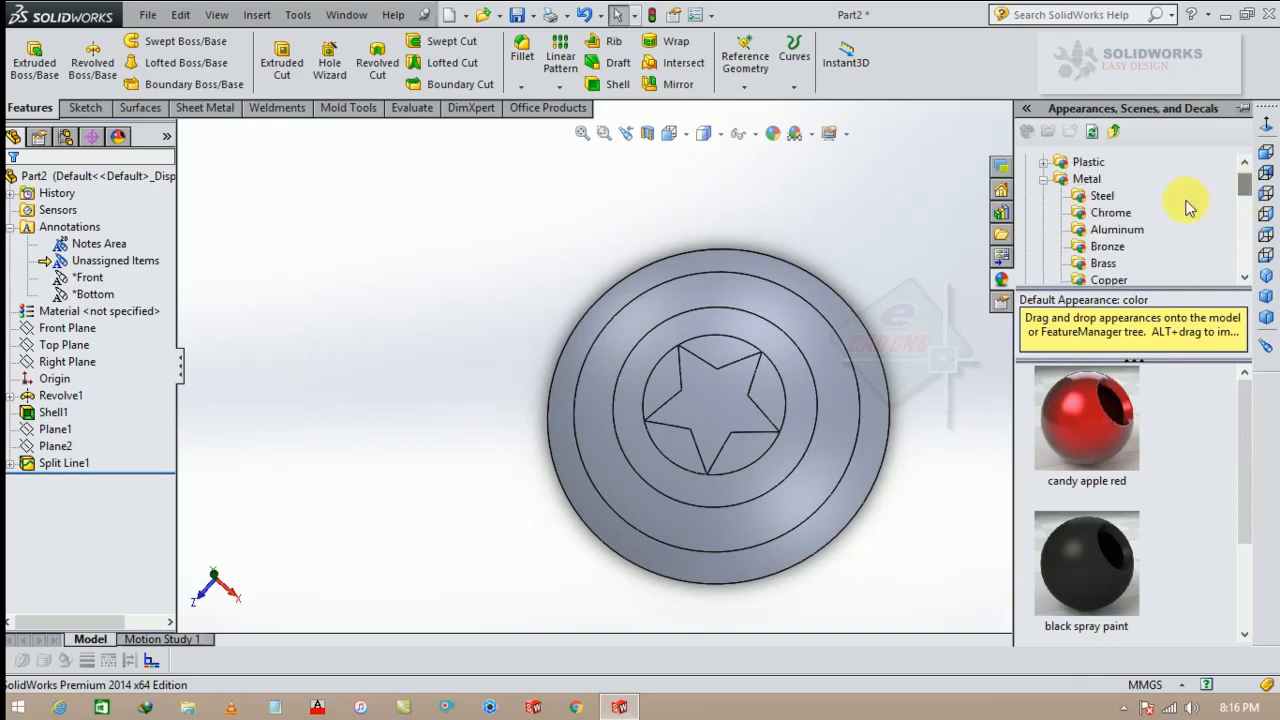
mouse_move(1243, 192)
left_mouse_down()
mouse_move(1245, 207)
mouse_move(1248, 190)
left_mouse_up()
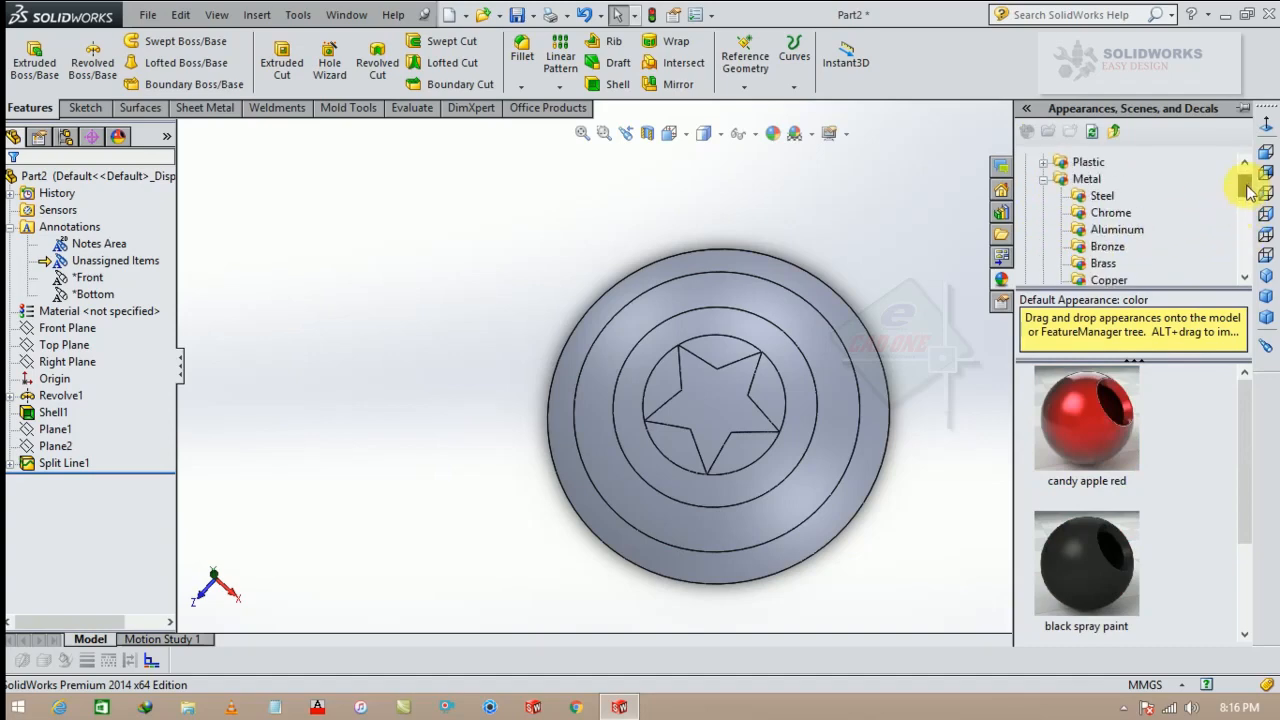
left_click(1102, 196)
left_click_drag(1245, 393, 1245, 557)
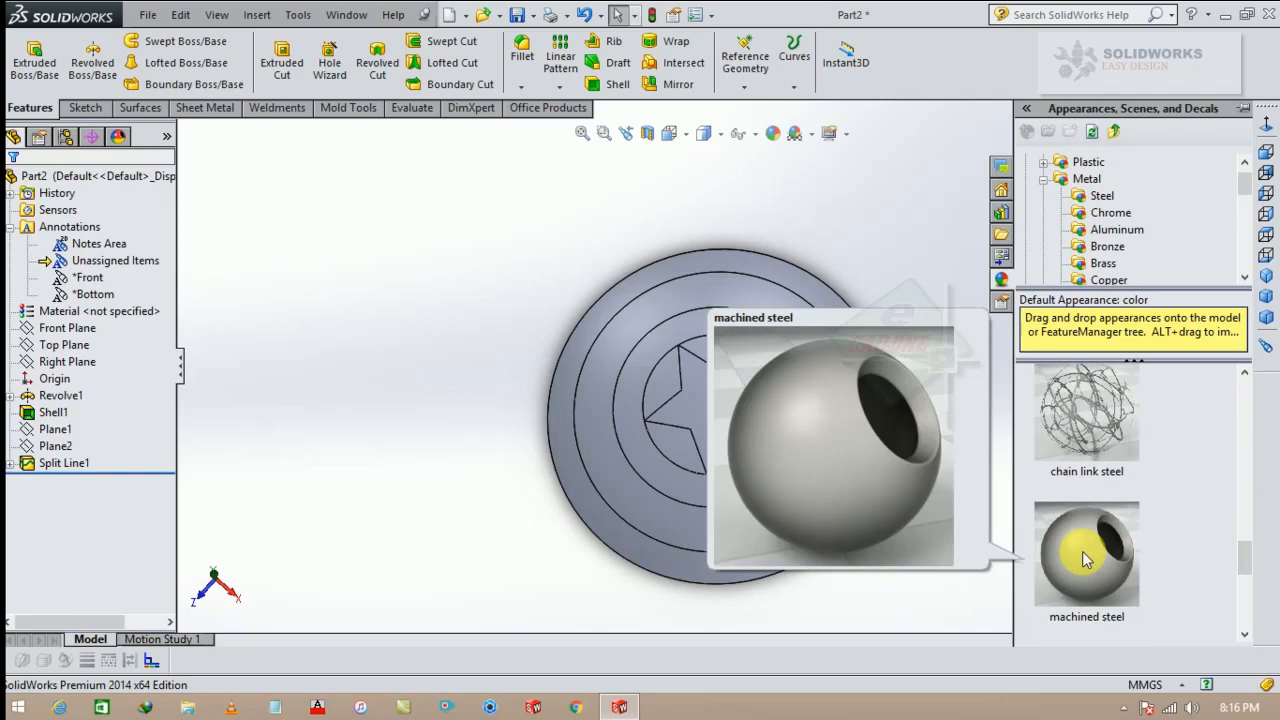
double_click(1087, 560)
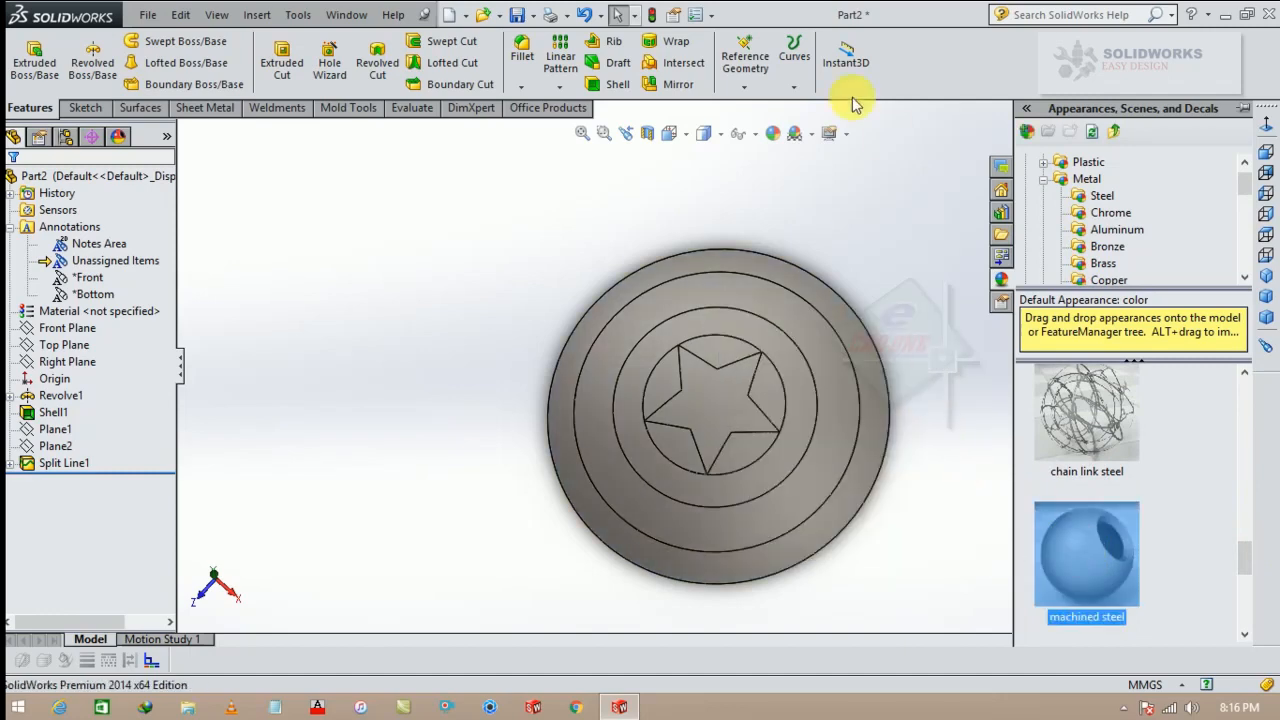
left_click(810, 133)
left_click(836, 48)
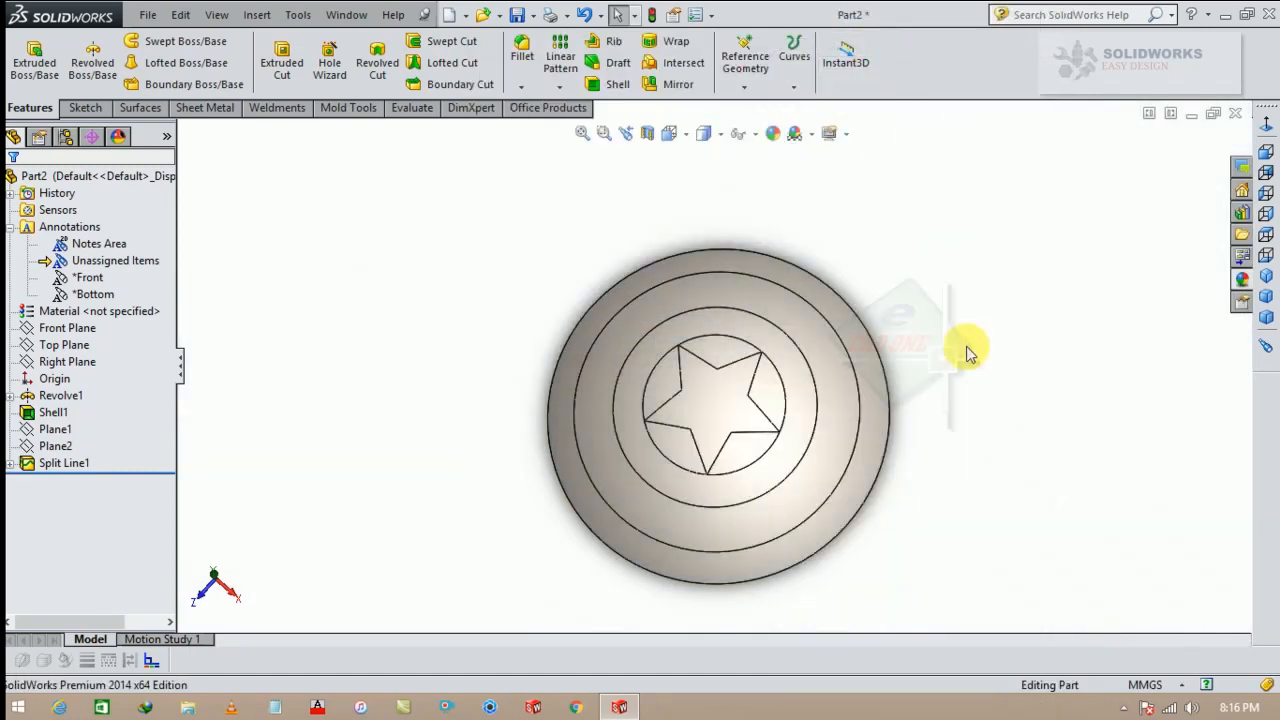
Step: Apply the candy apple red painted appearance to the outermost ring and the ring around the 350 mm circle
left_click(852, 356)
left_click(810, 402, "ctrl")
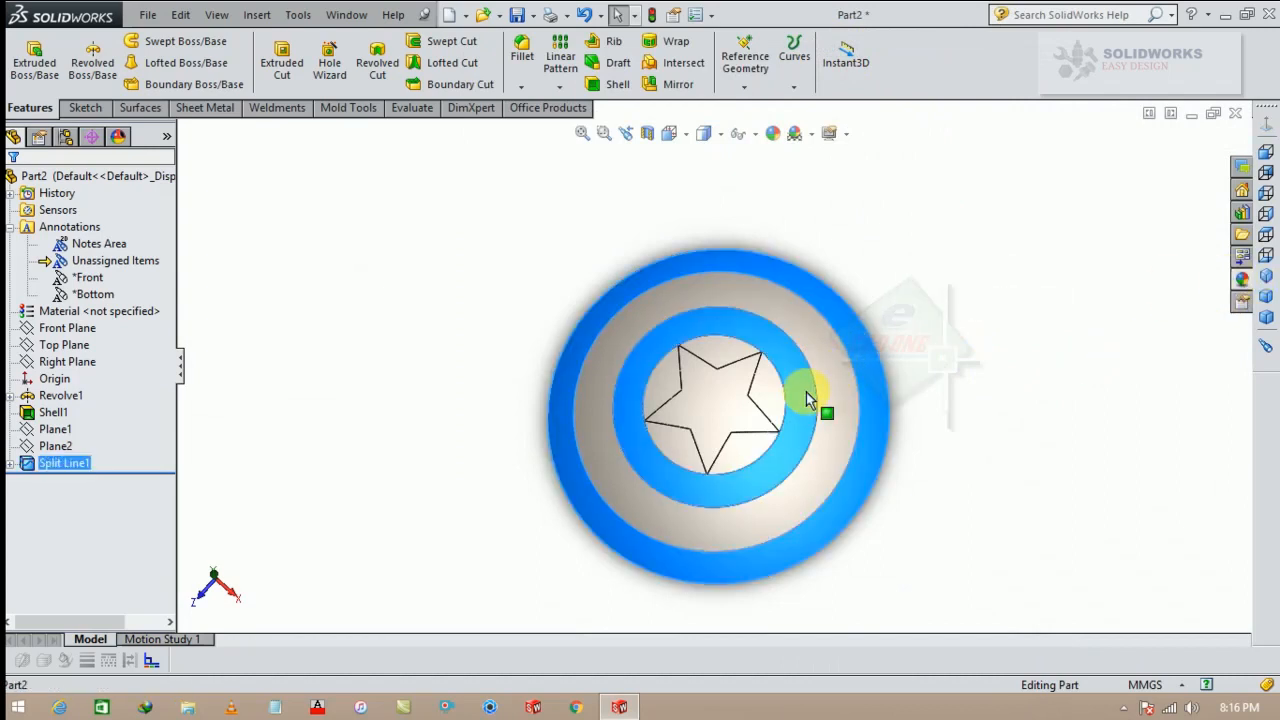
left_click(1241, 280)
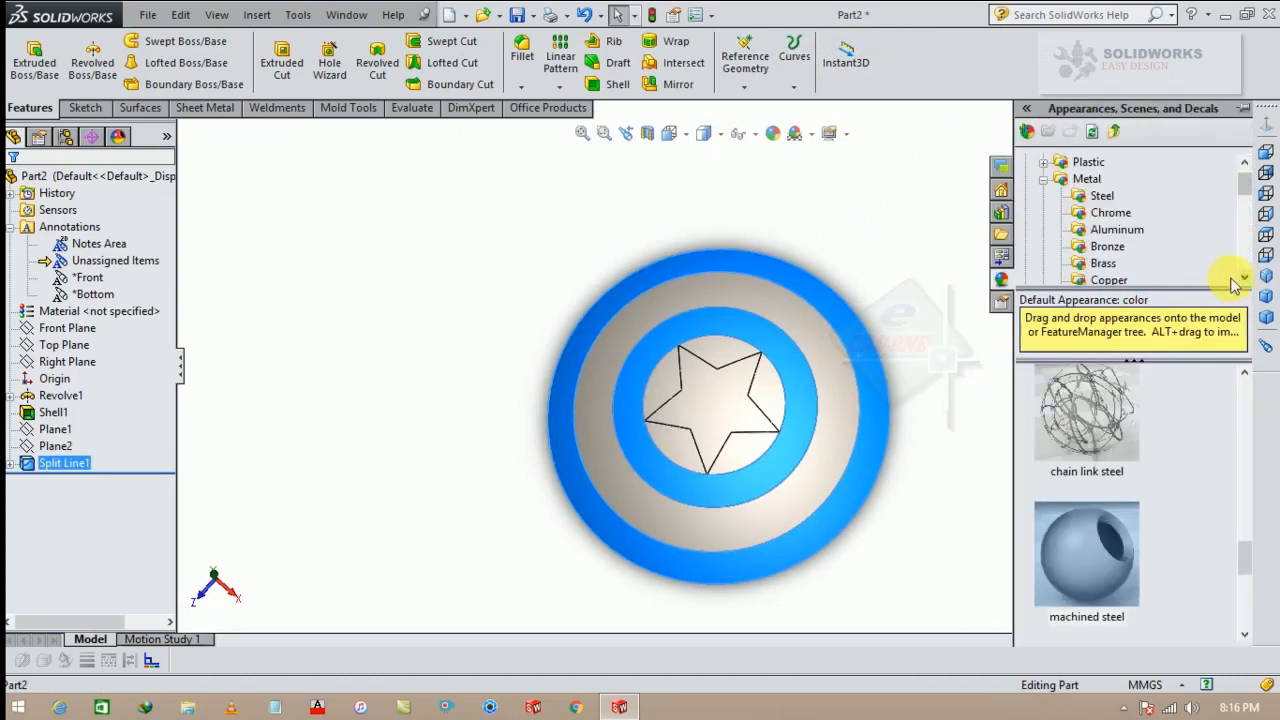
left_click(1043, 181)
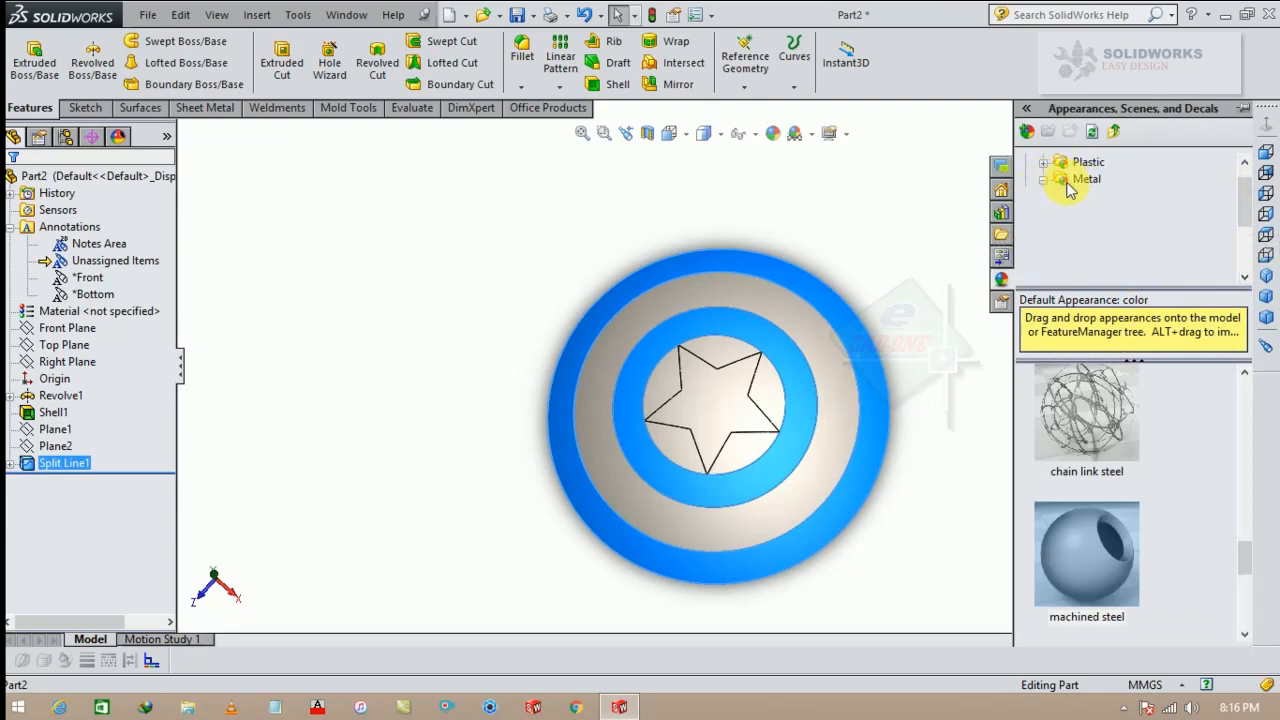
left_click(1070, 198)
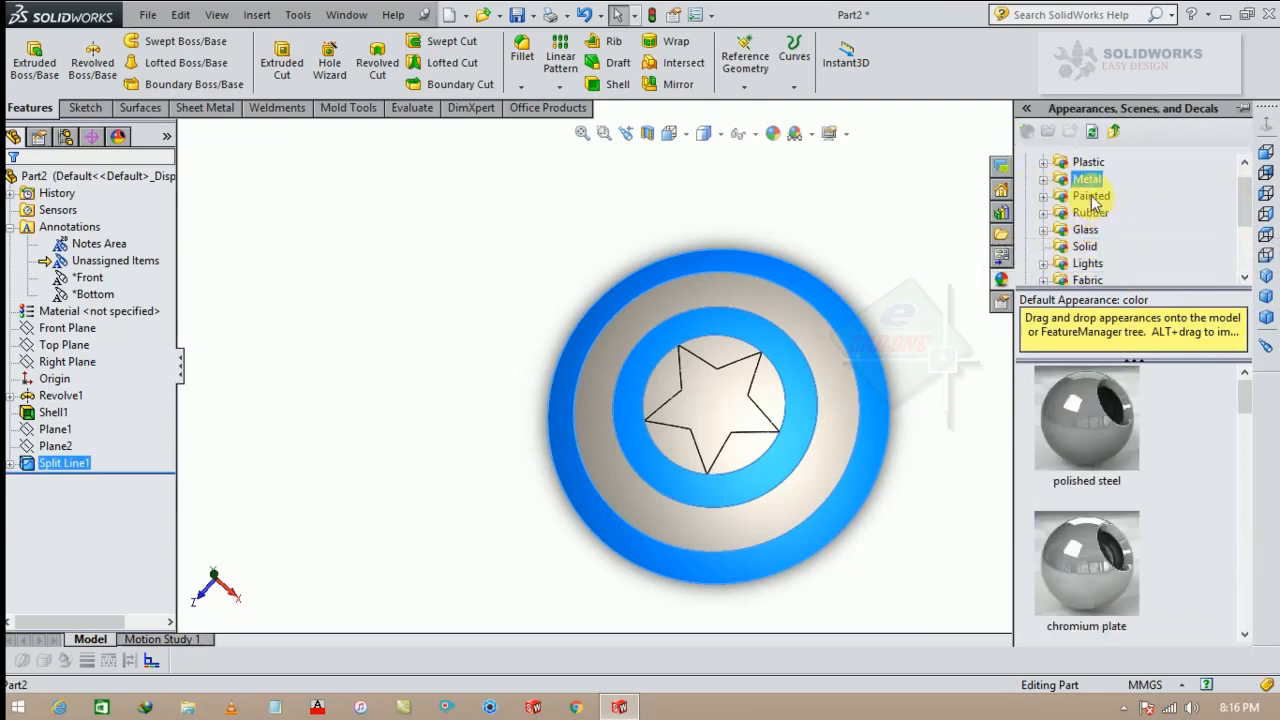
left_click_drag(1110, 430, 1195, 330)
Step: Apply the gloss blue car paint to the areas between the star and its surrounding circle, and save the part as Part2 on the Desktop
left_click(1243, 279)
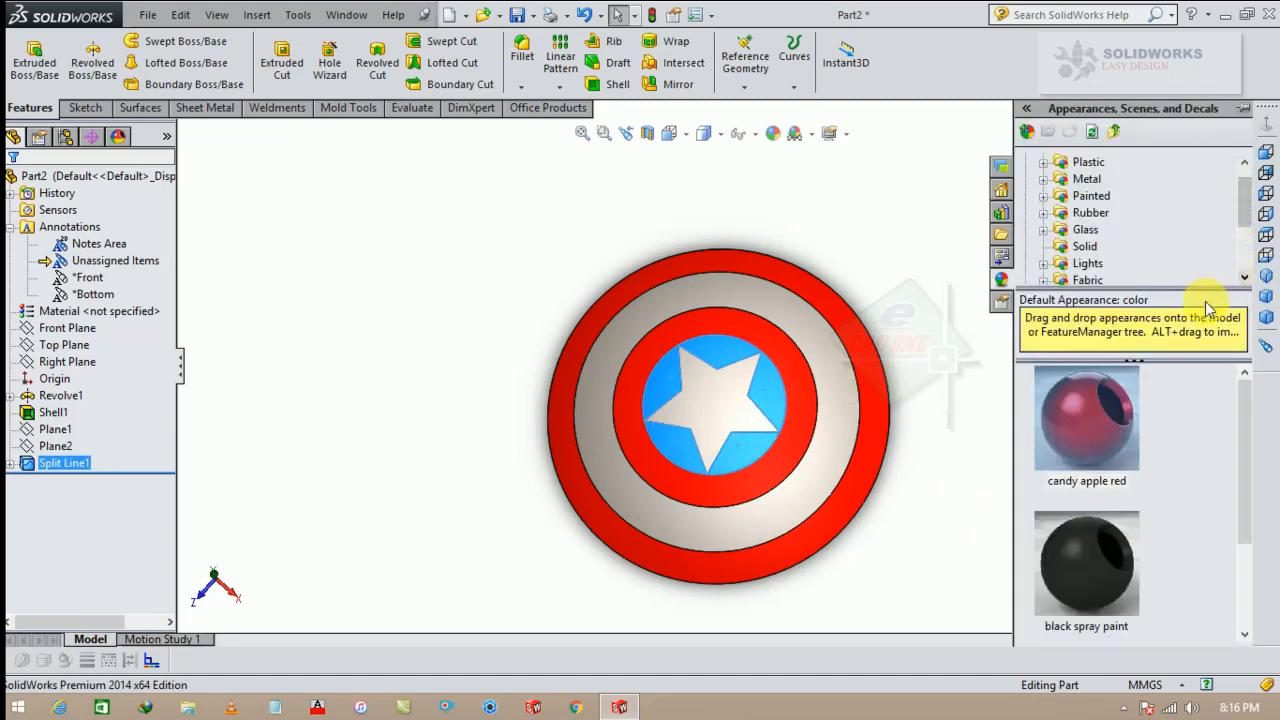
left_click_drag(1243, 412, 1252, 501)
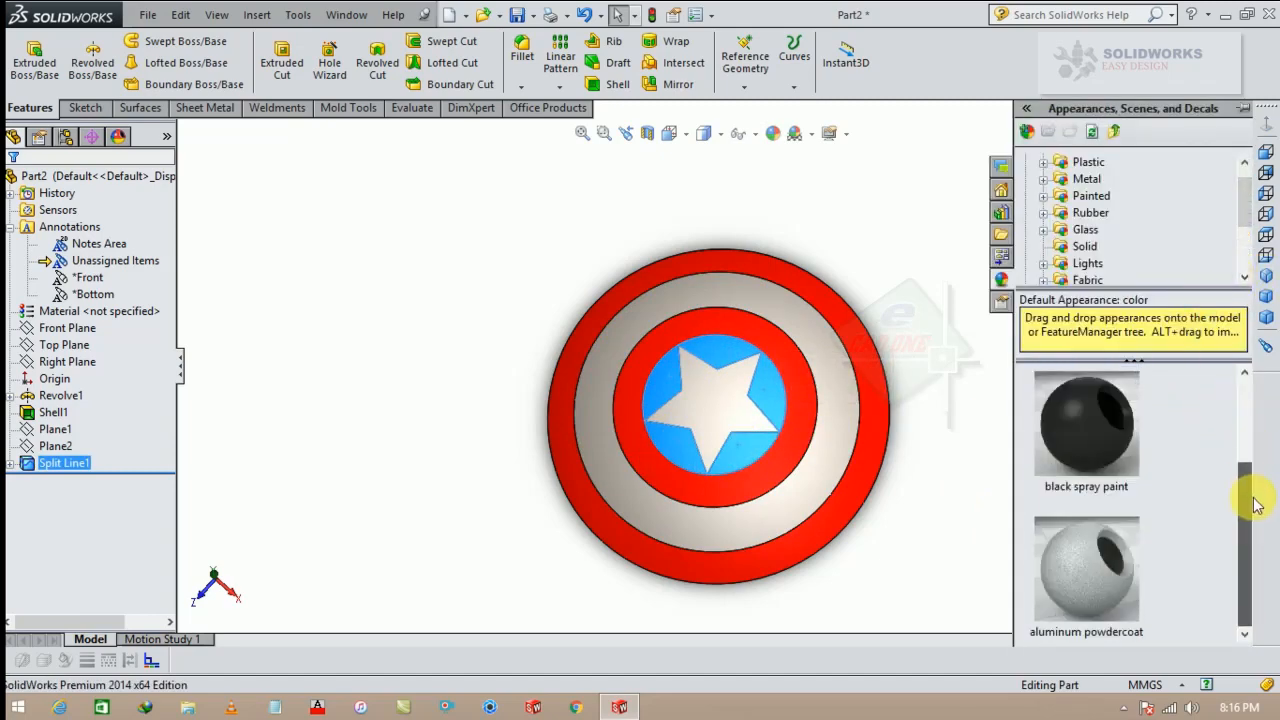
left_click(1078, 247)
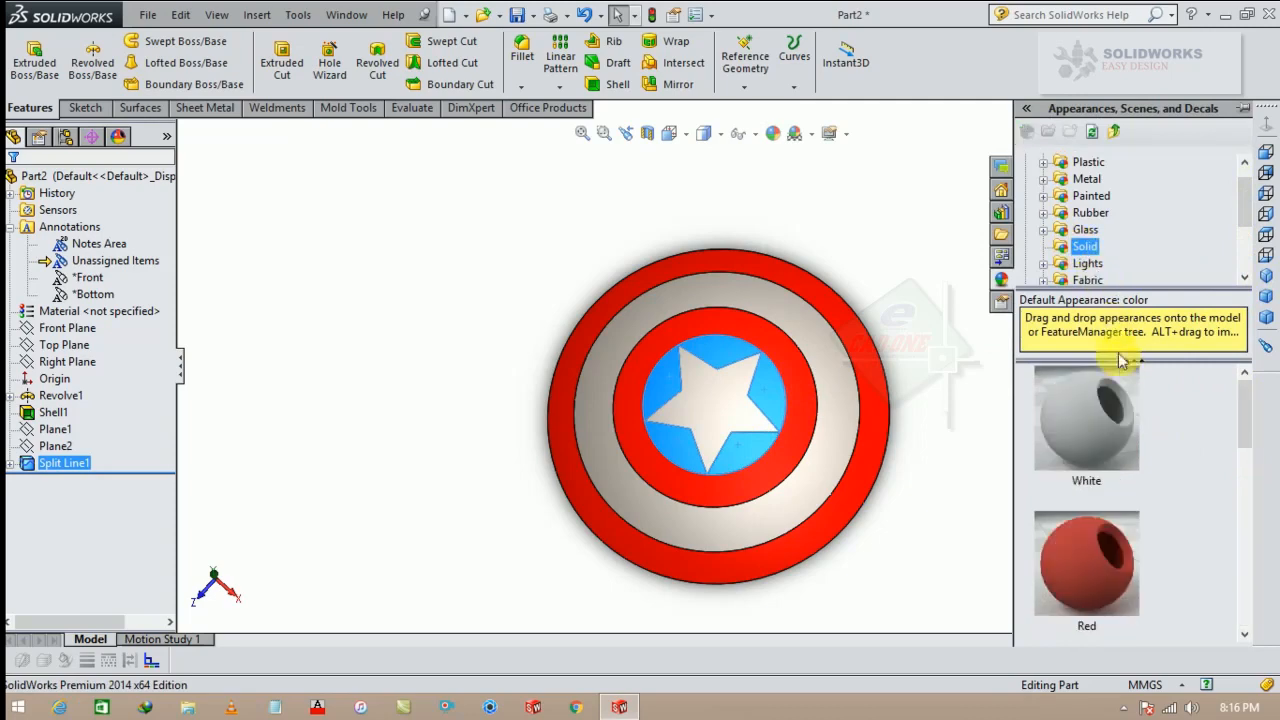
left_click(1043, 196)
left_click(1096, 214)
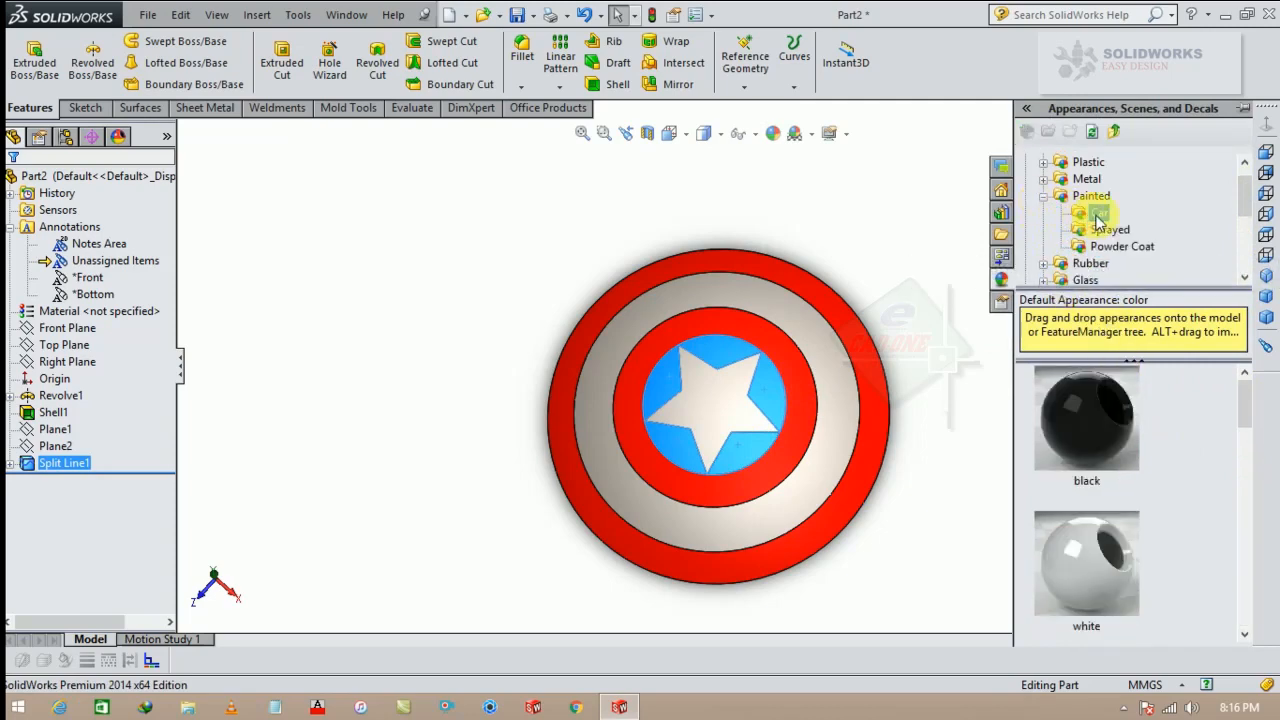
left_click_drag(1251, 392, 1249, 497)
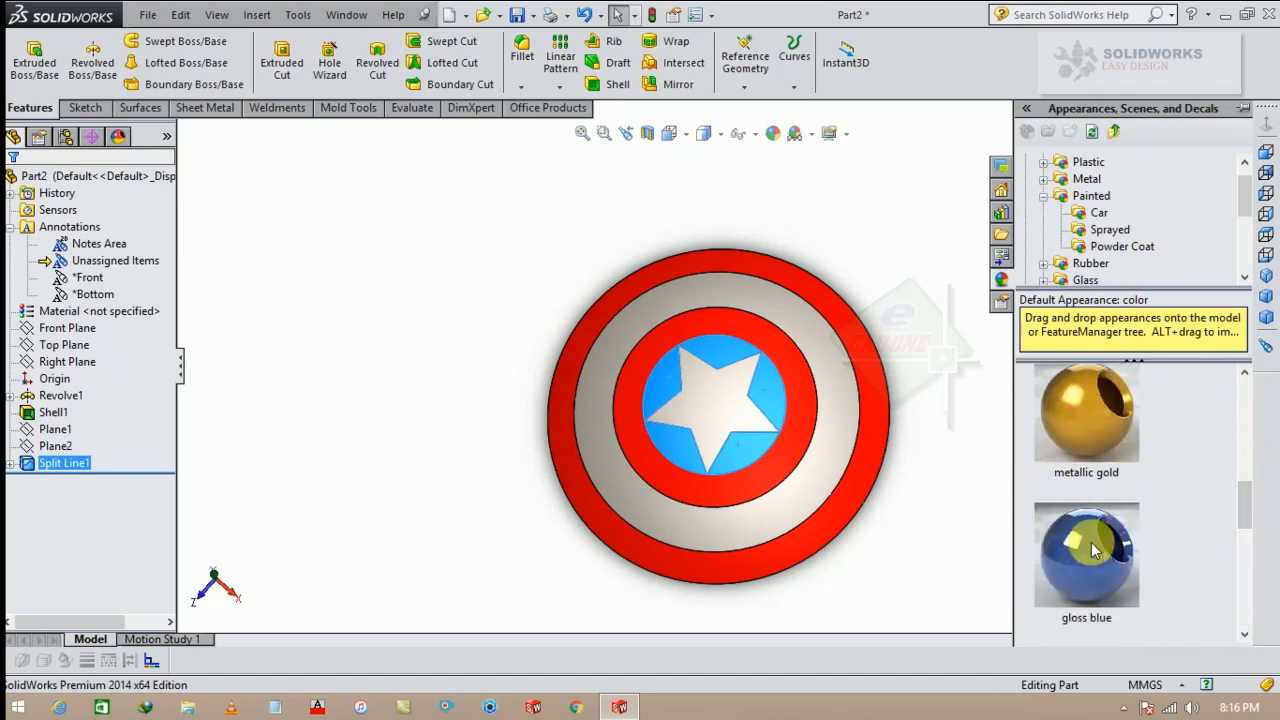
double_click(1093, 549)
left_click(951, 521)
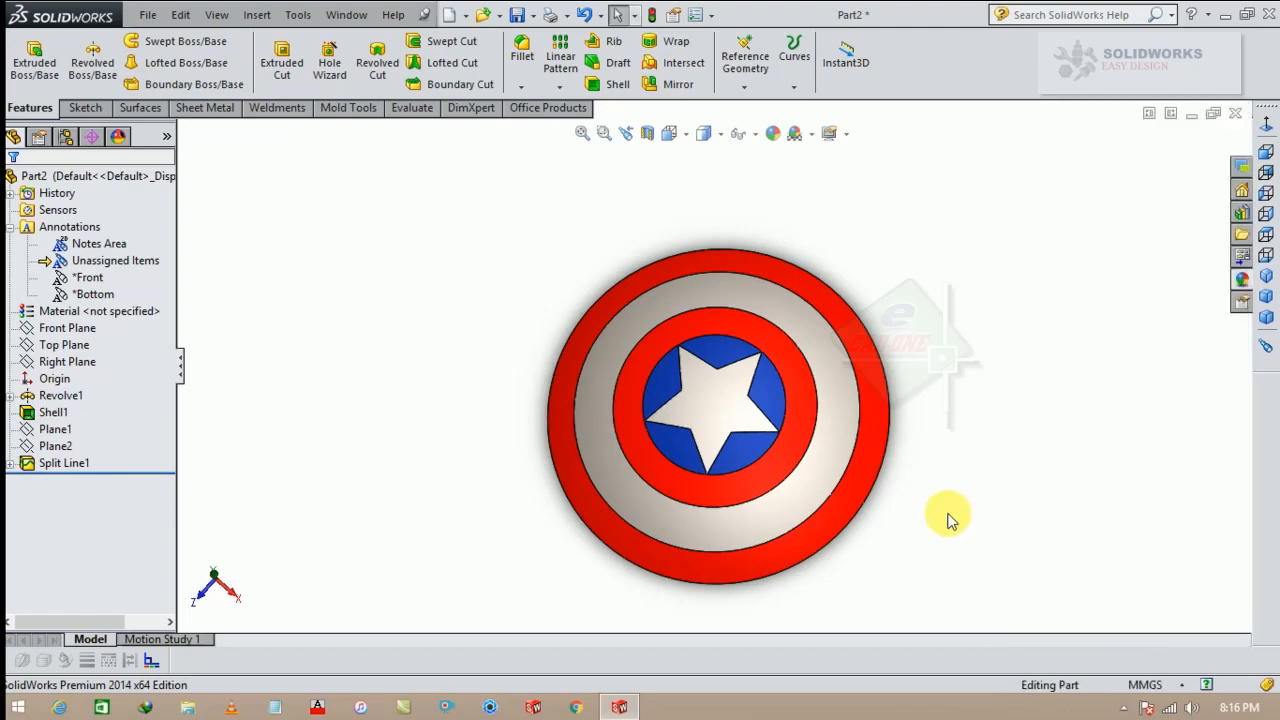
key("ctrl+s")
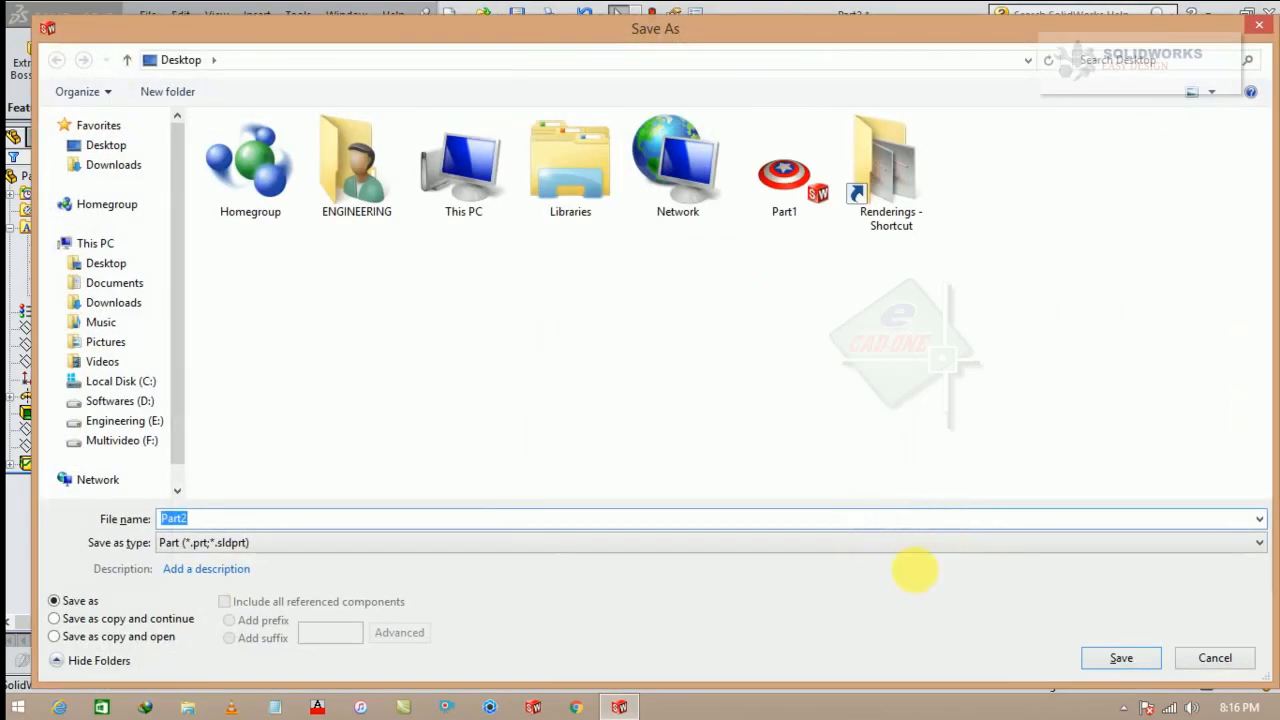
left_click(1117, 660)
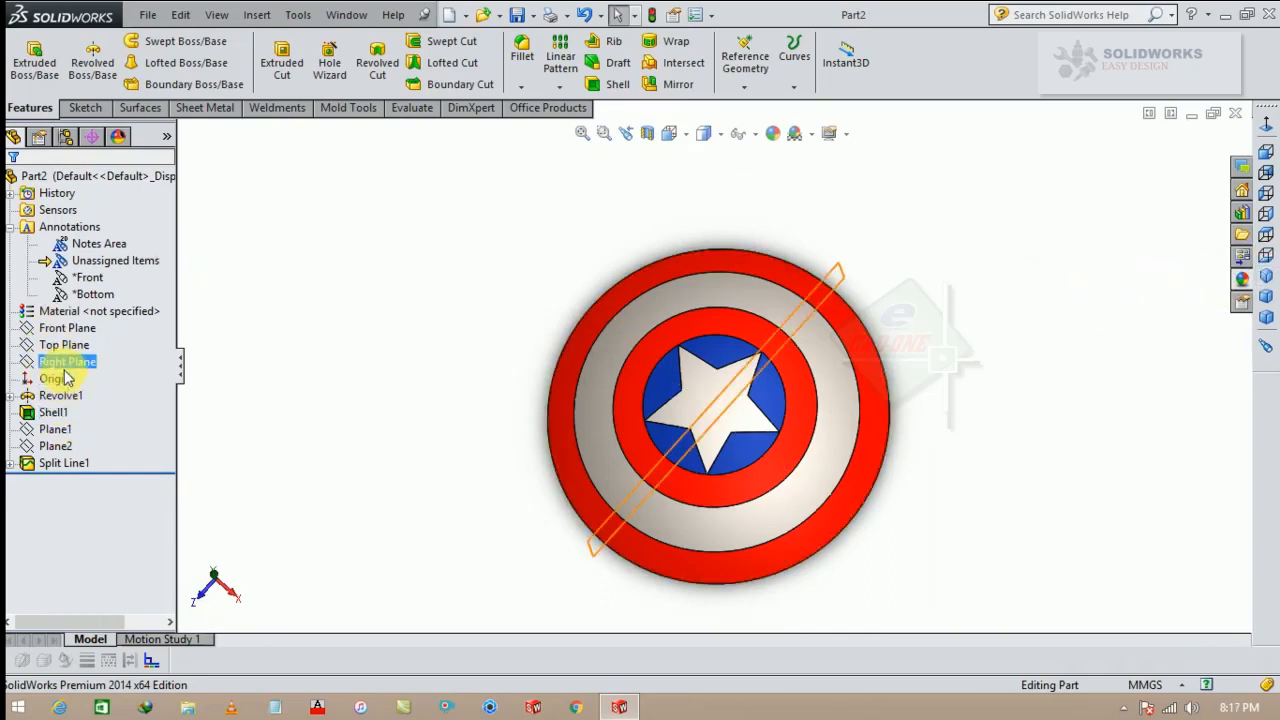
Step: Show the offset plane Plane1 above the dome and start a new sketch on it
left_click(57, 429)
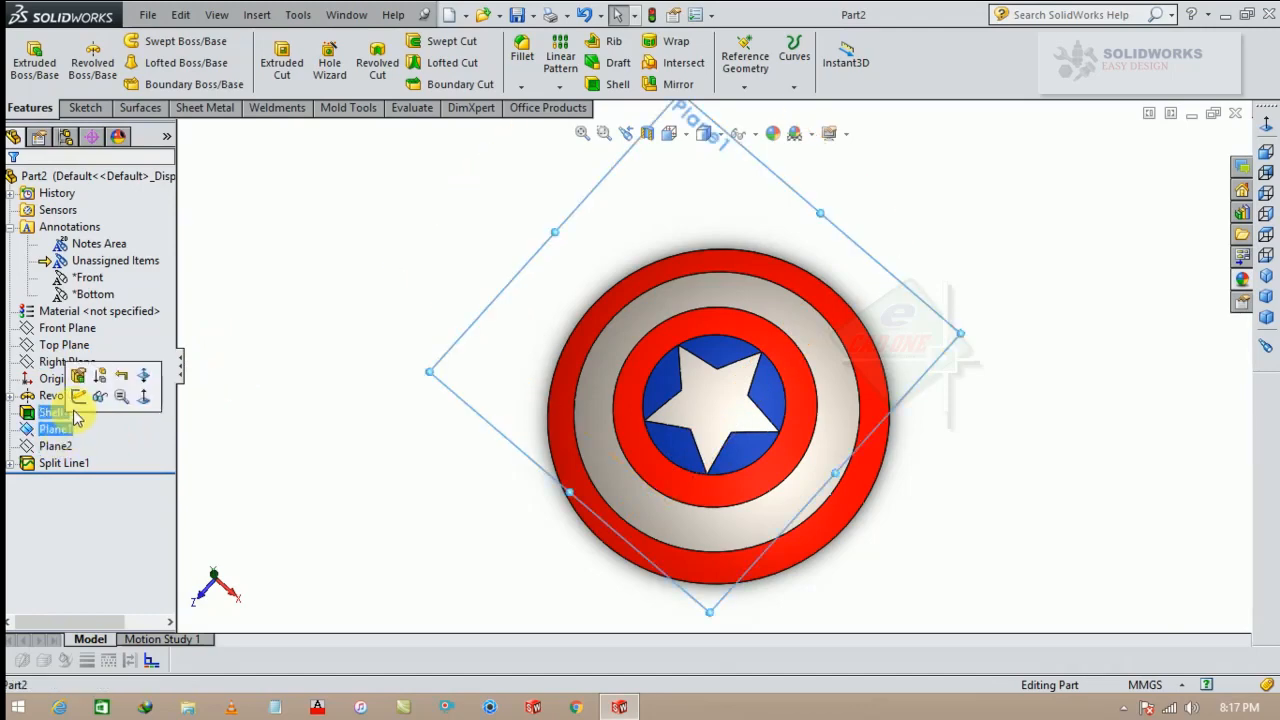
middle_click_drag(362, 470, 414, 354)
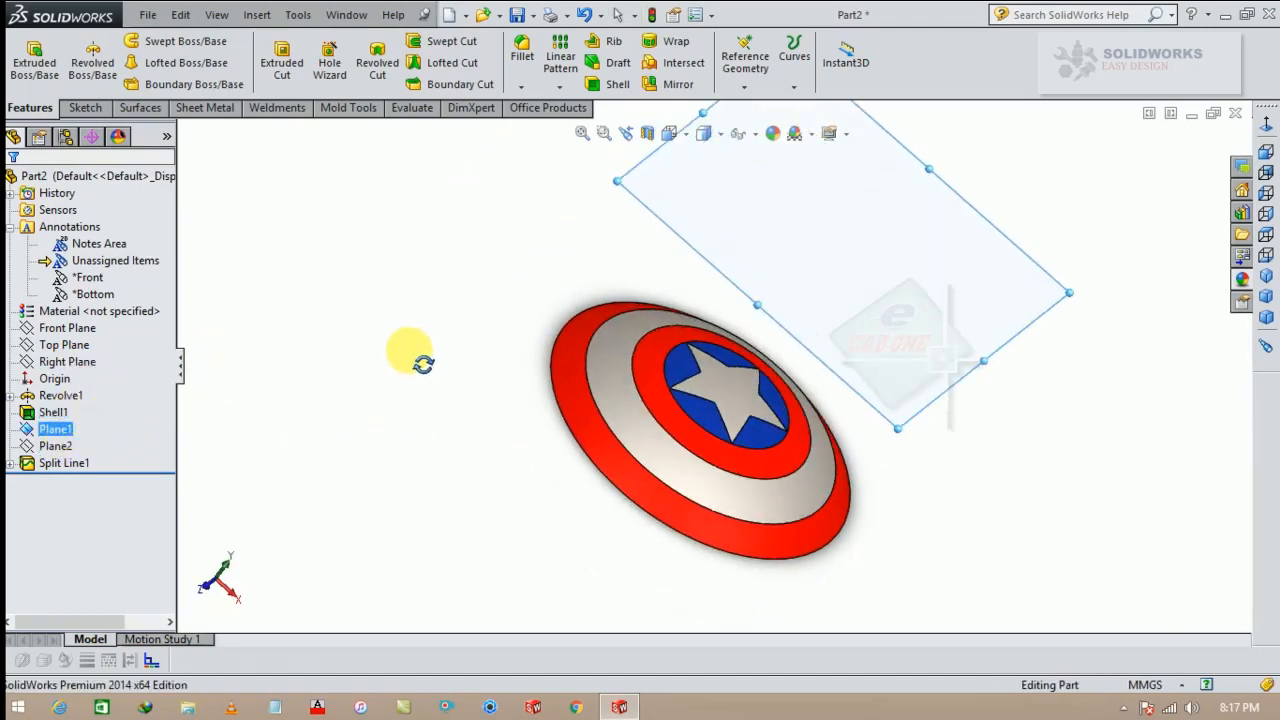
left_click(885, 302)
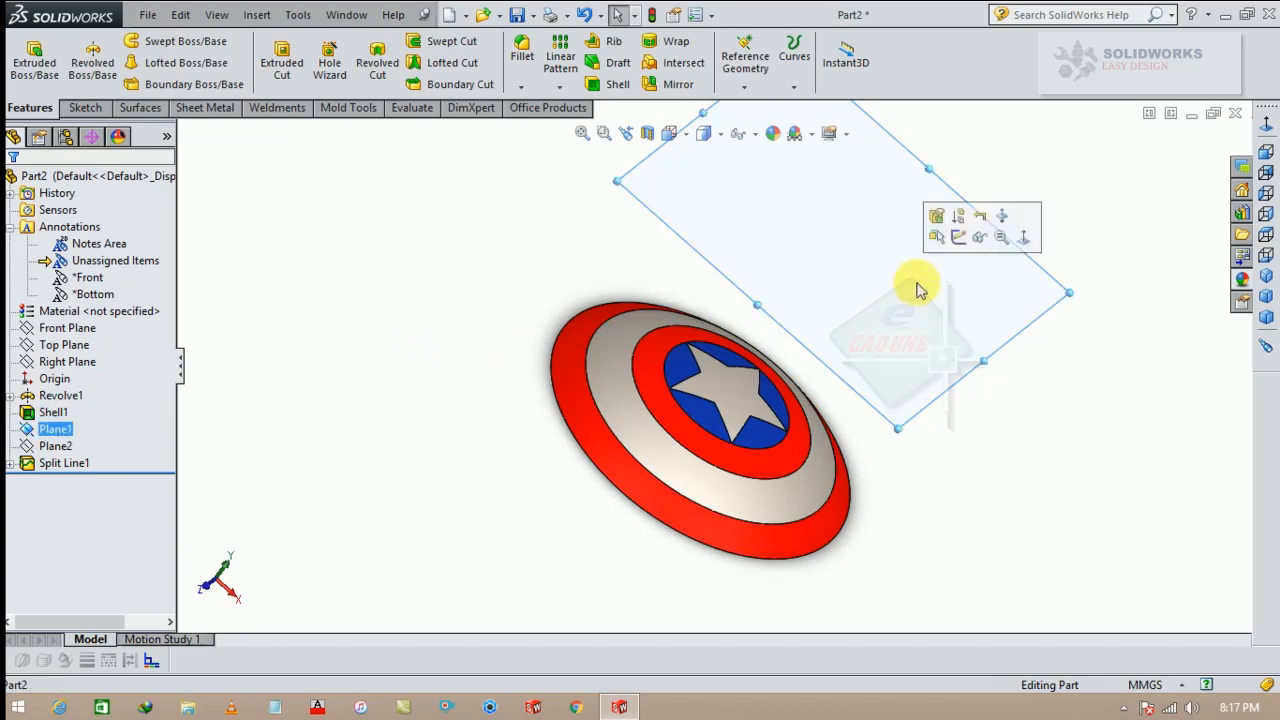
left_click(966, 238)
Step: Insert the broken-shield image 8cf4d9390b26e101d3224b36235bb96c from the Desktop as a sketch picture on Plane1
left_click(222, 15)
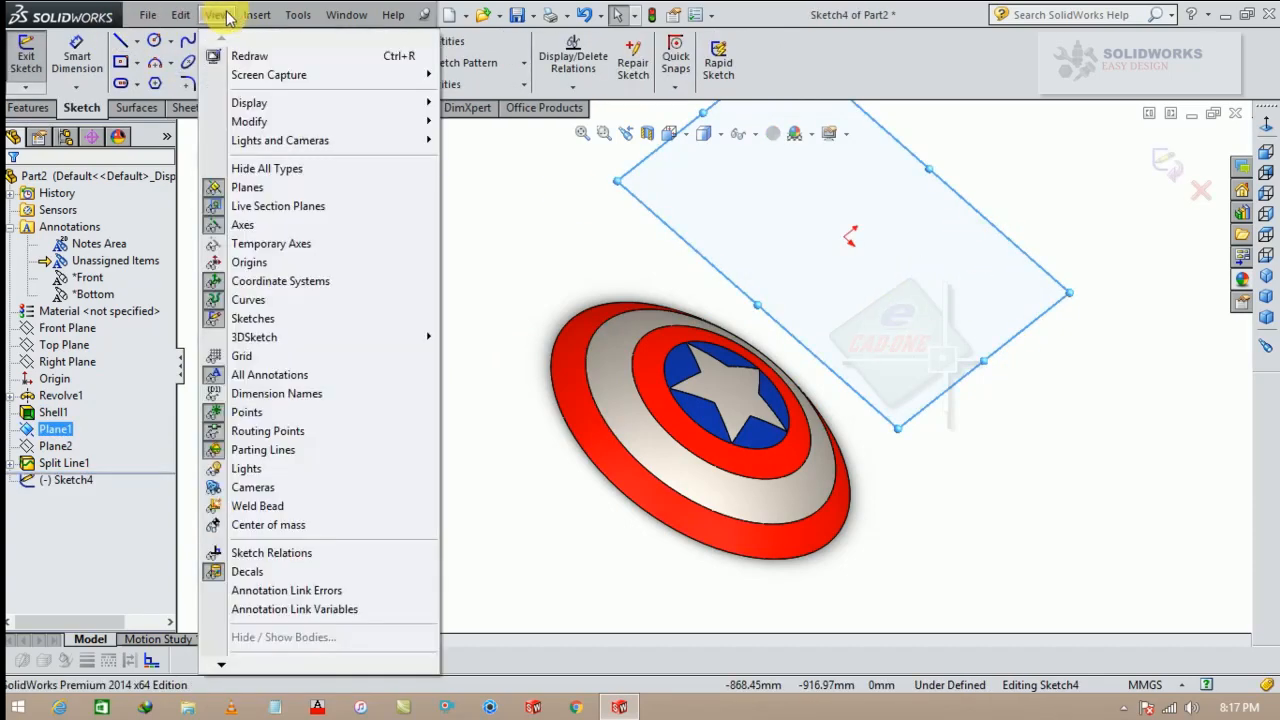
mouse_move(256, 15)
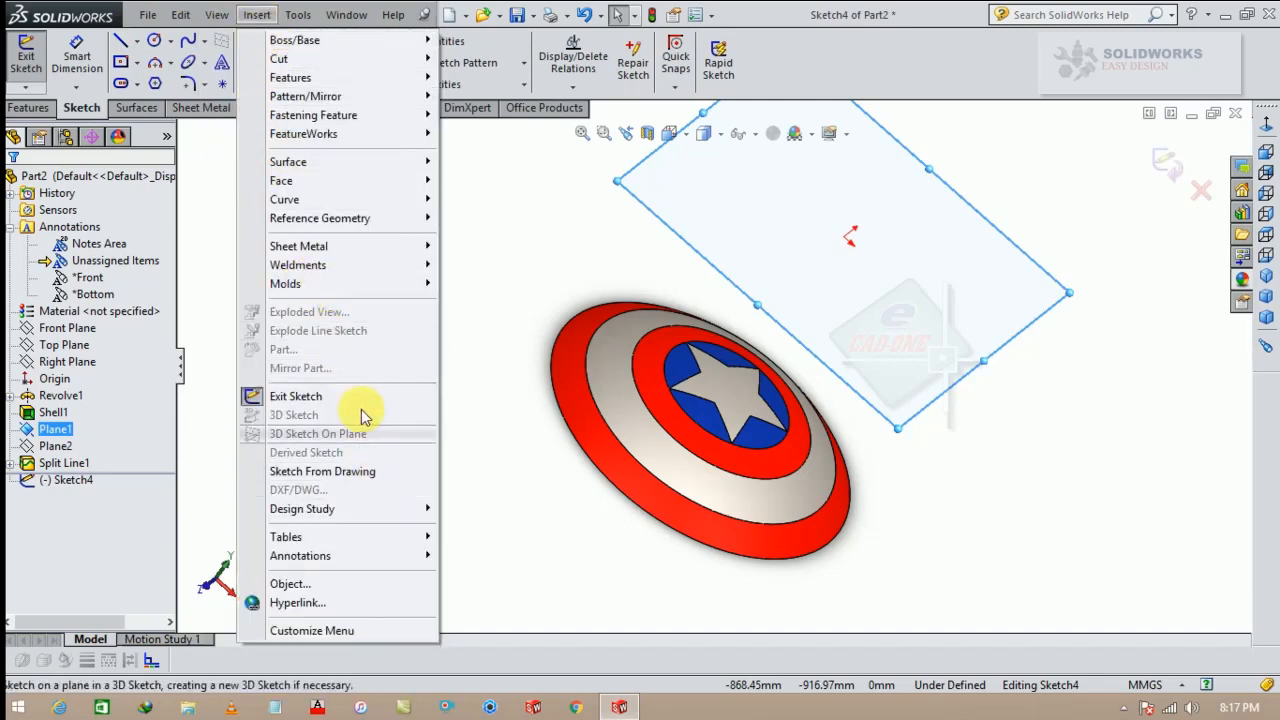
mouse_move(298, 15)
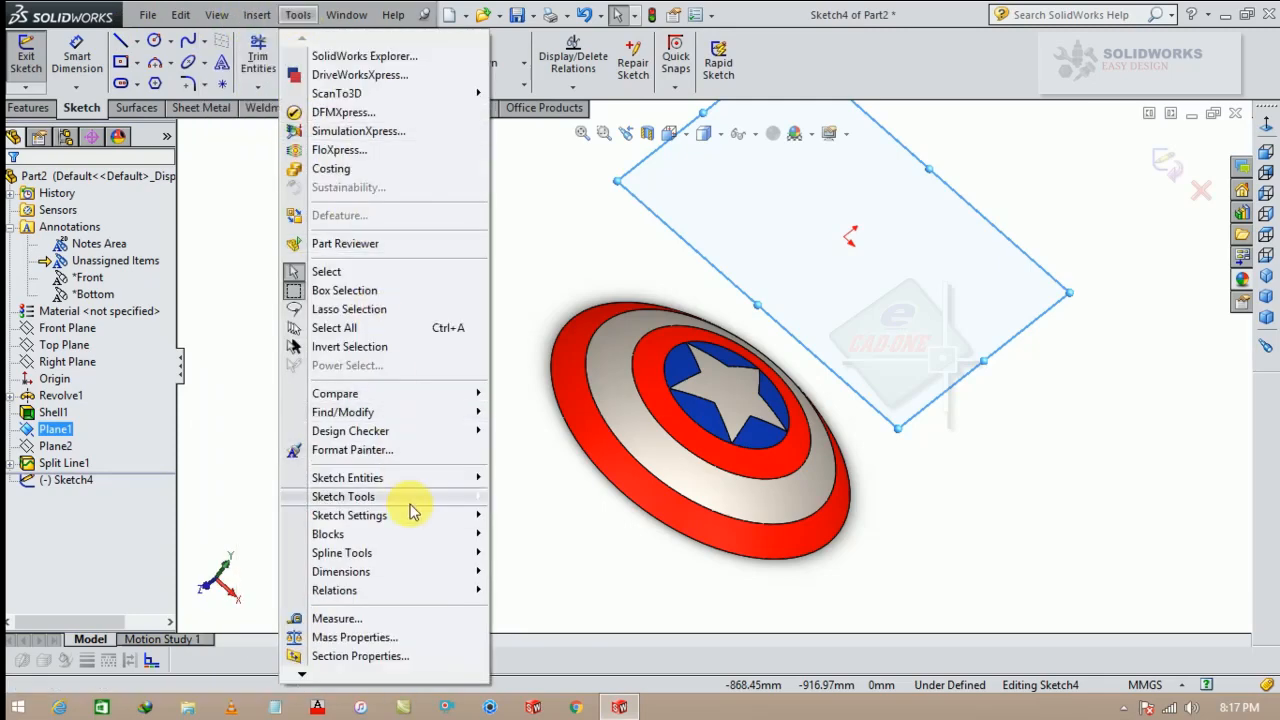
mouse_move(410, 512)
left_click(527, 640)
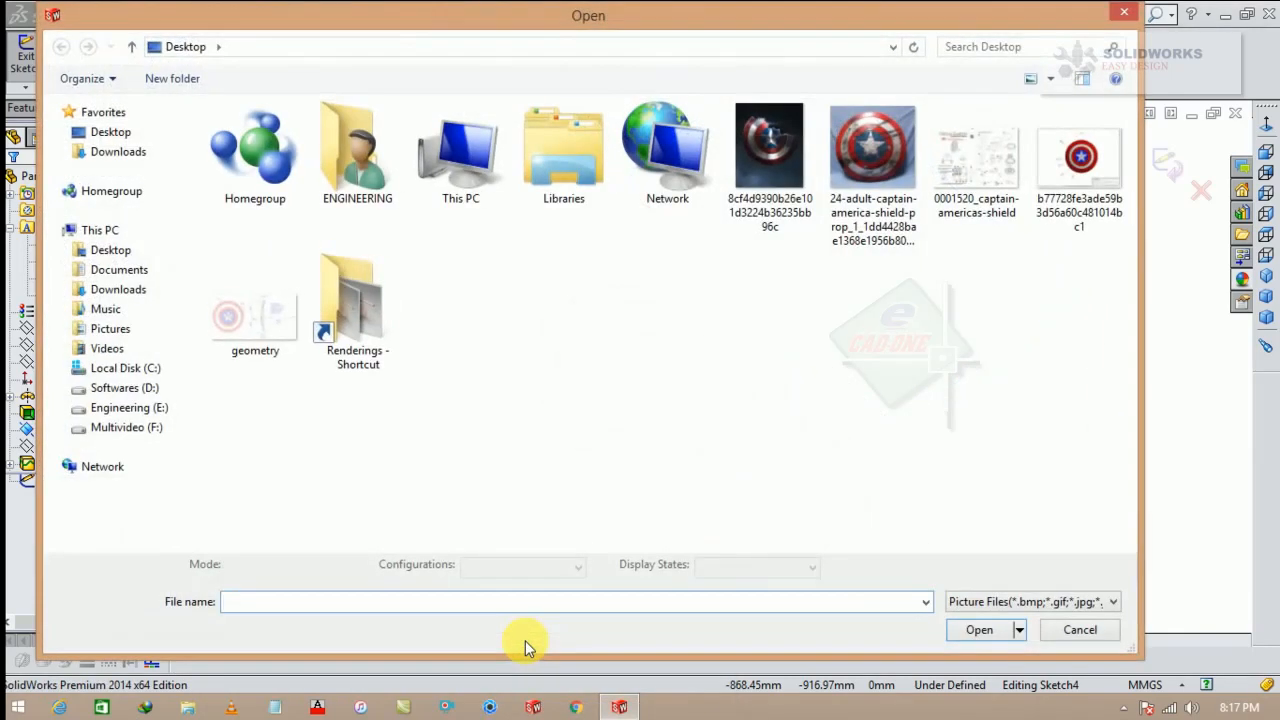
left_click(781, 143)
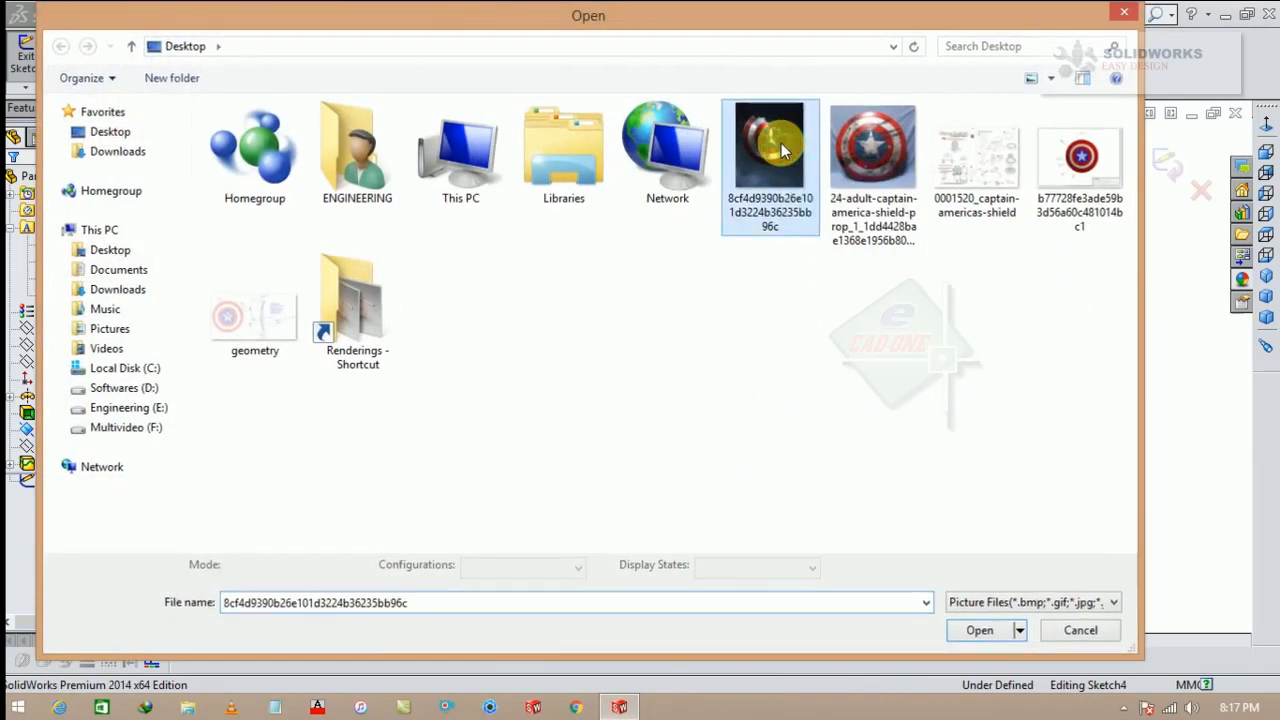
double_click(781, 143)
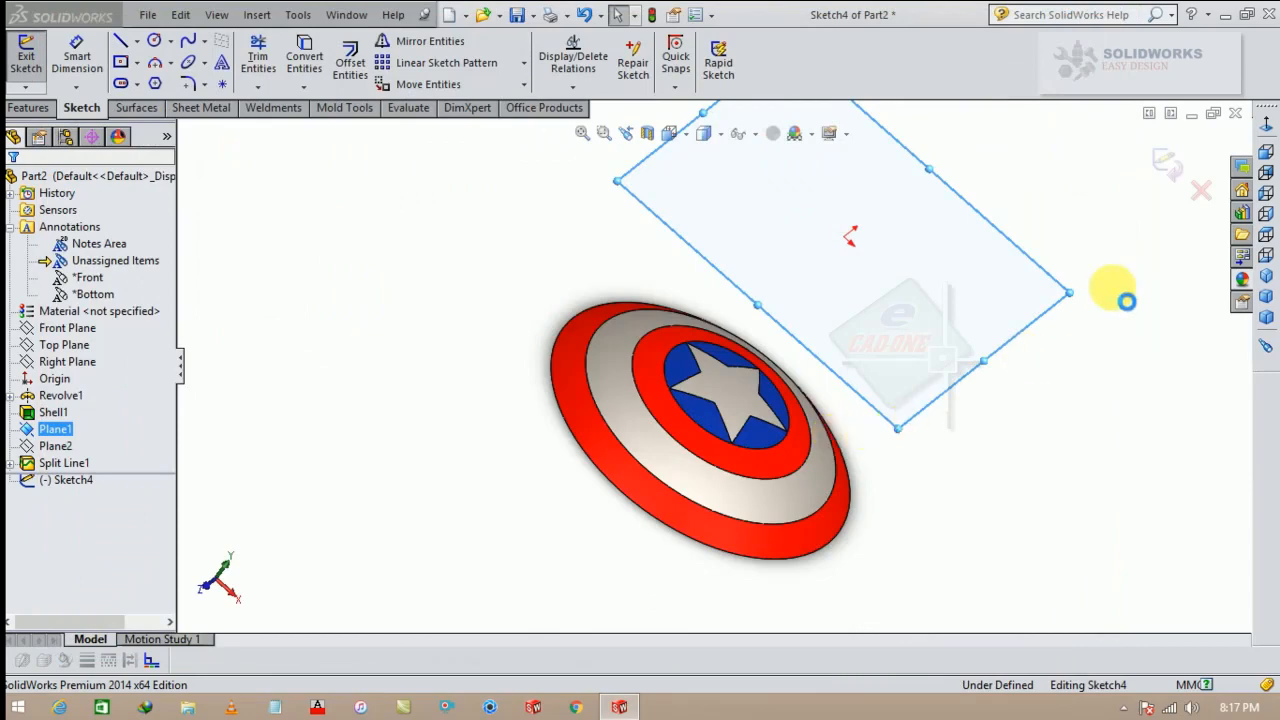
Step: Align the sketch picture over the shield and enlarge it to about 959 × 1198 mm, placed at about X -499 mm, Y -696 mm
left_click(1266, 123)
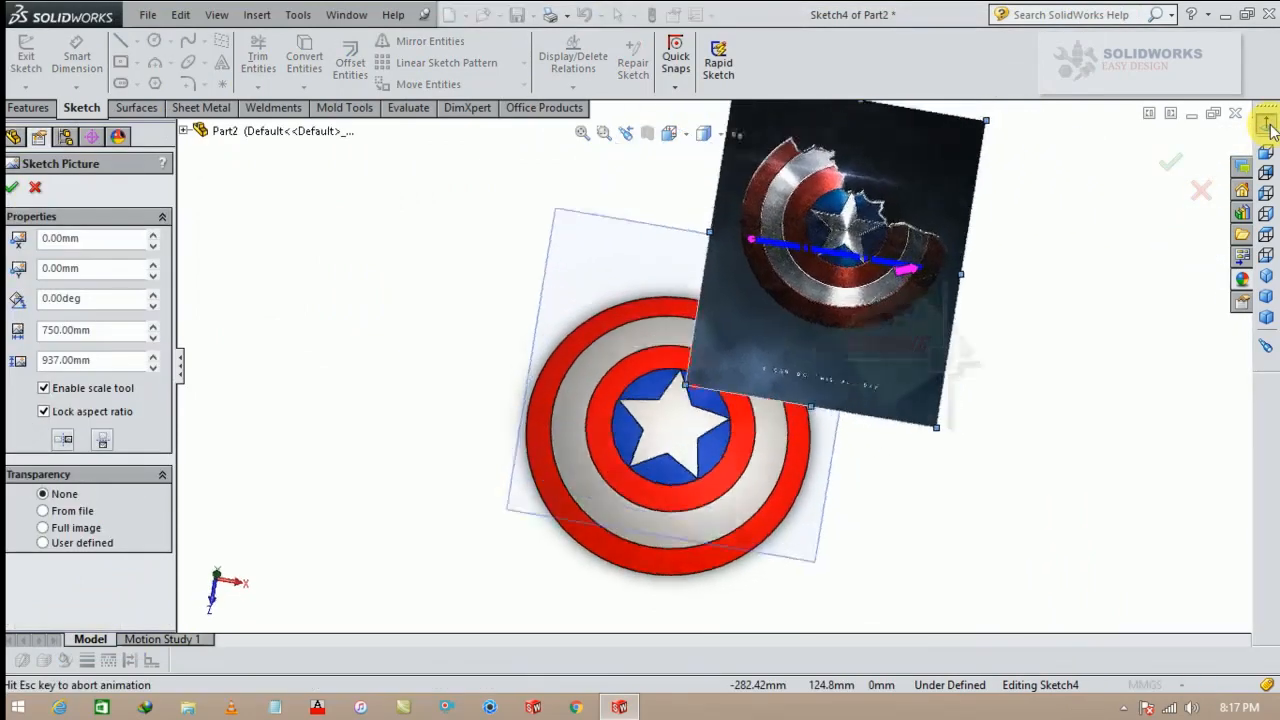
mouse_move(833, 247)
left_mouse_down()
mouse_move(772, 344)
mouse_move(719, 393)
left_mouse_up()
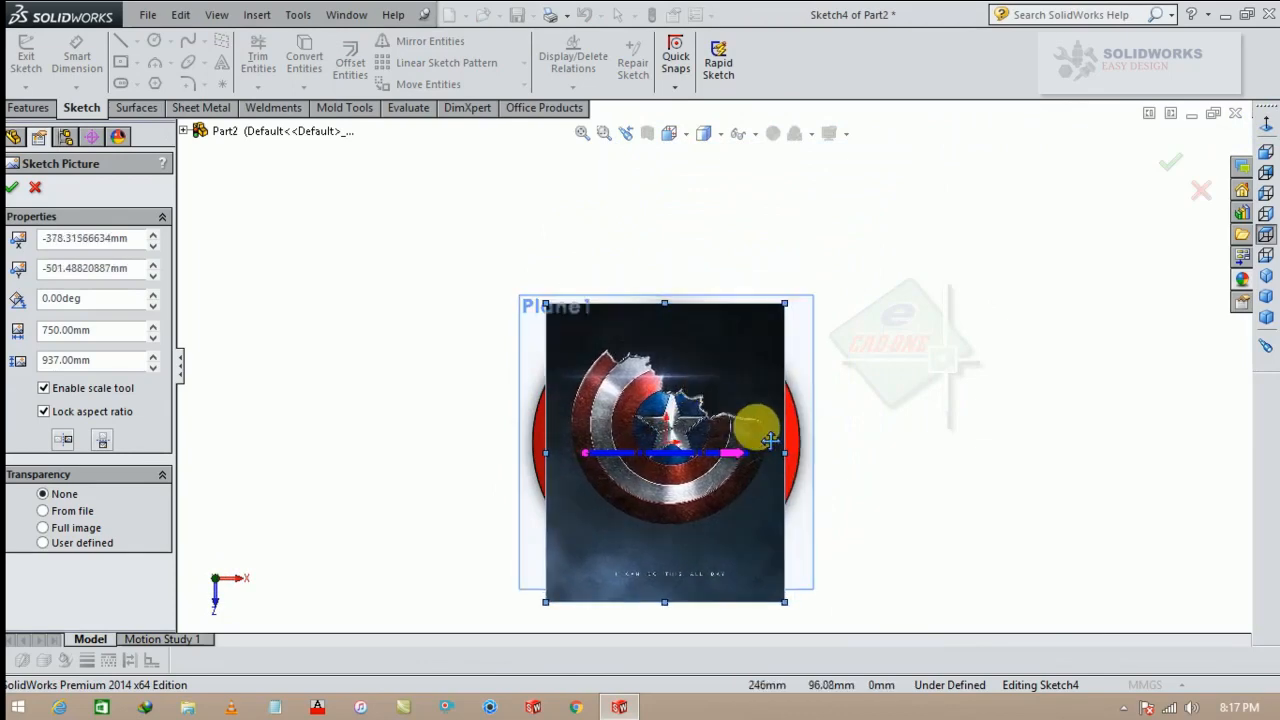
left_click_drag(800, 469, 852, 460)
mouse_move(720, 404)
left_mouse_down()
mouse_move(686, 401)
mouse_move(697, 396)
mouse_move(680, 426)
left_mouse_up()
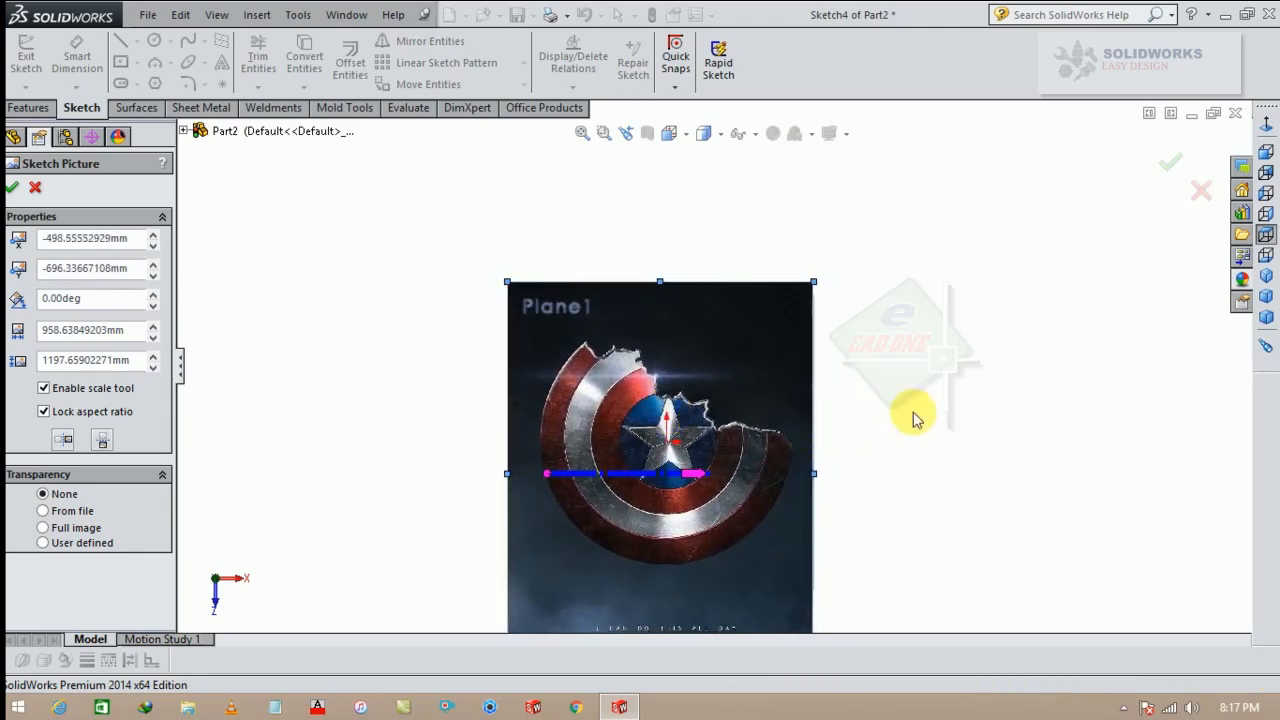
mouse_move(943, 384)
middle_mouse_down()
mouse_move(722, 436)
mouse_move(931, 423)
mouse_move(1051, 371)
middle_mouse_up()
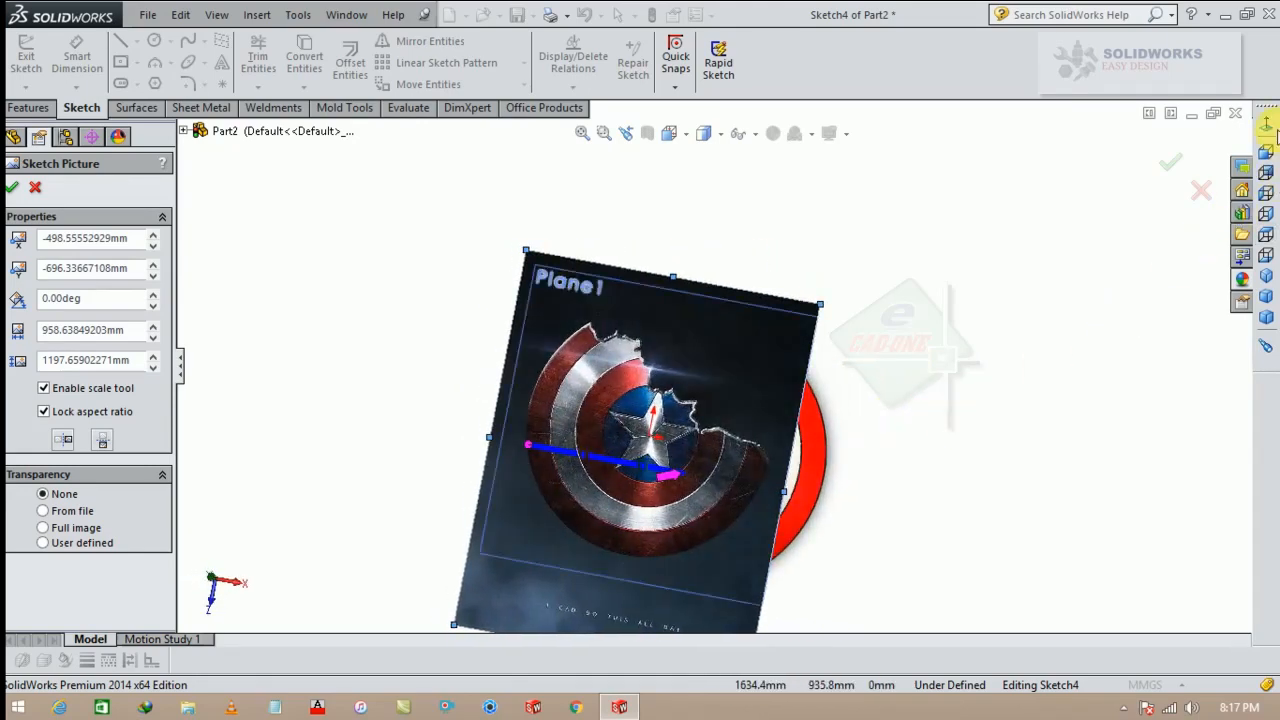
left_click(1266, 125)
scroll(757, 185, "down", 4)
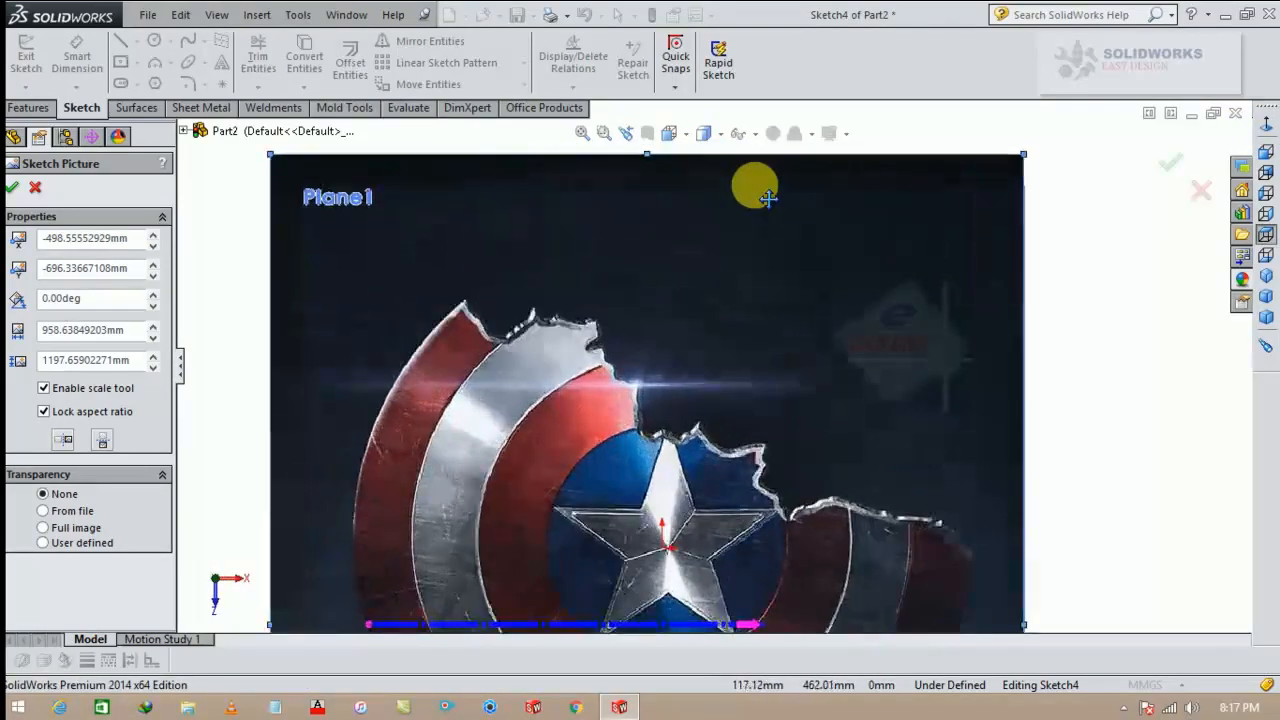
left_click(12, 189)
left_click(189, 44)
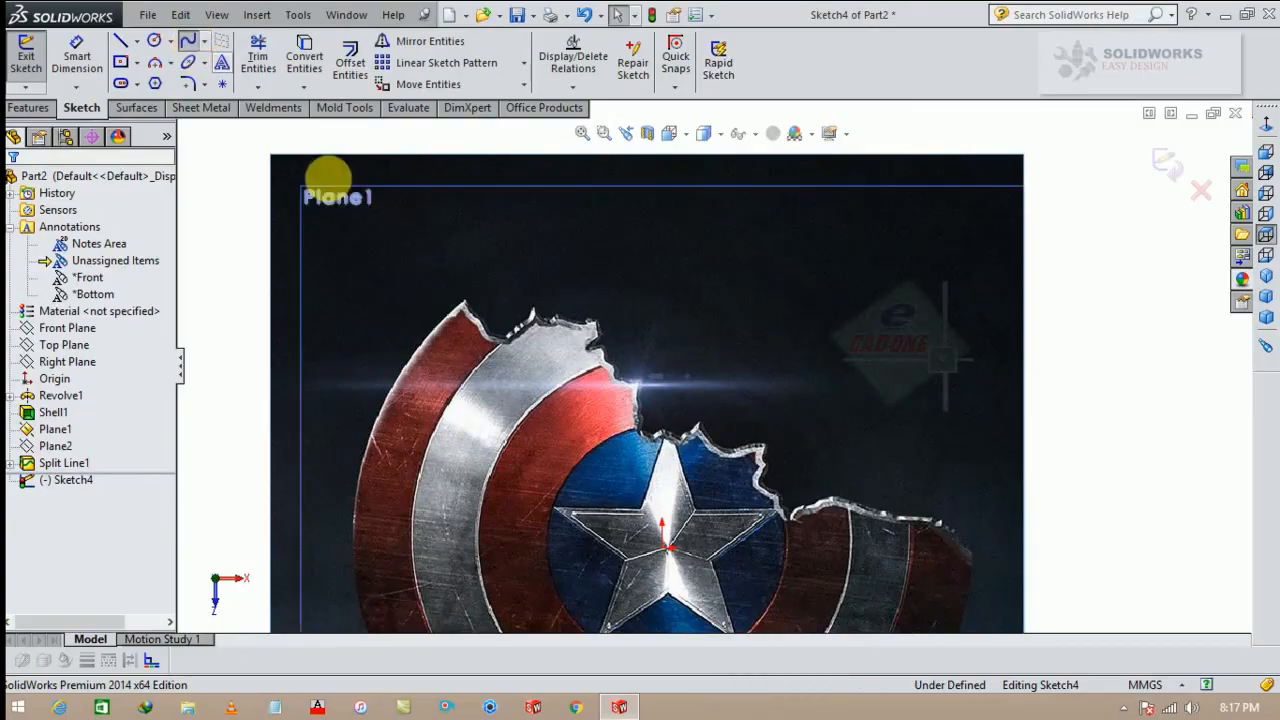
scroll(540, 307, "down", 5)
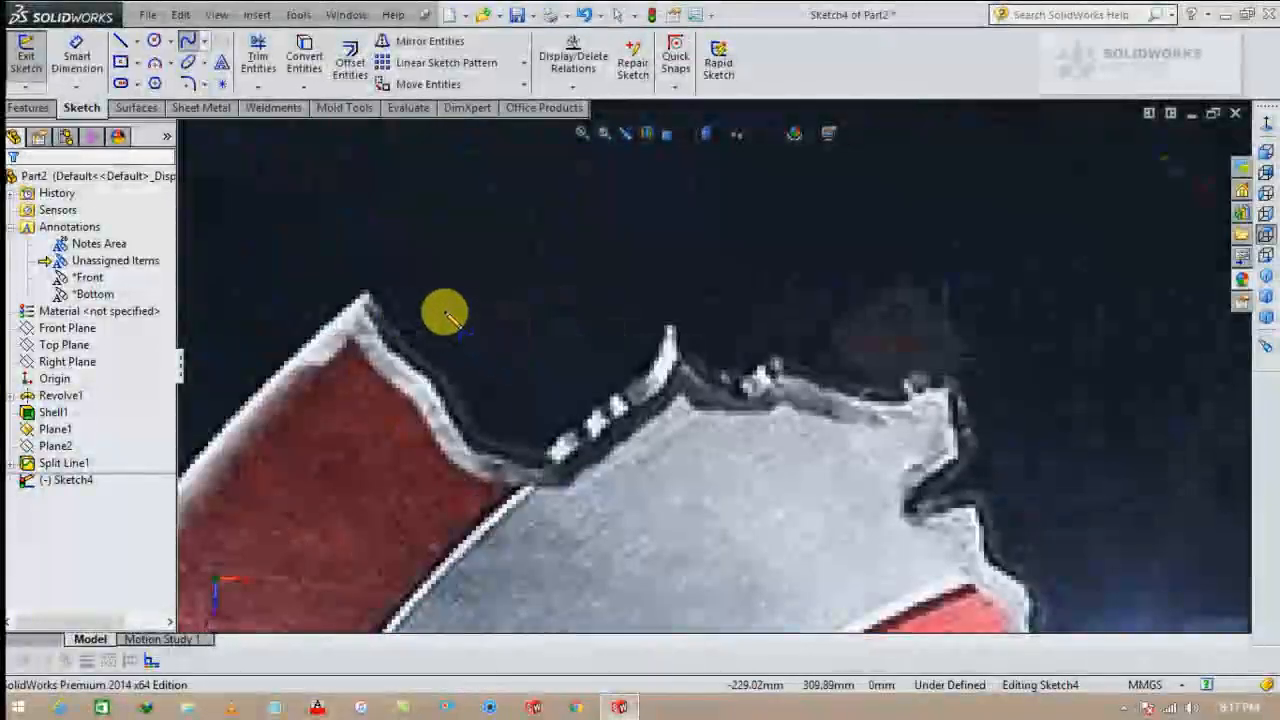
scroll(445, 312, "up", 1)
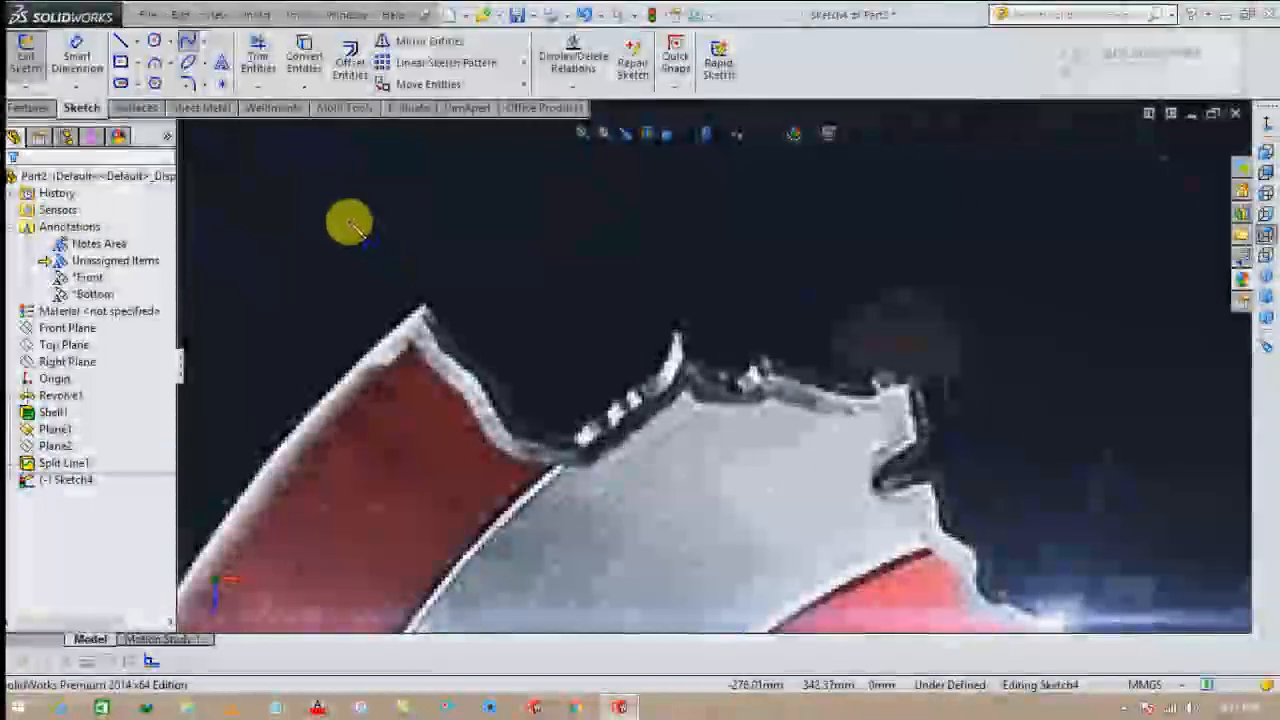
left_click(313, 182)
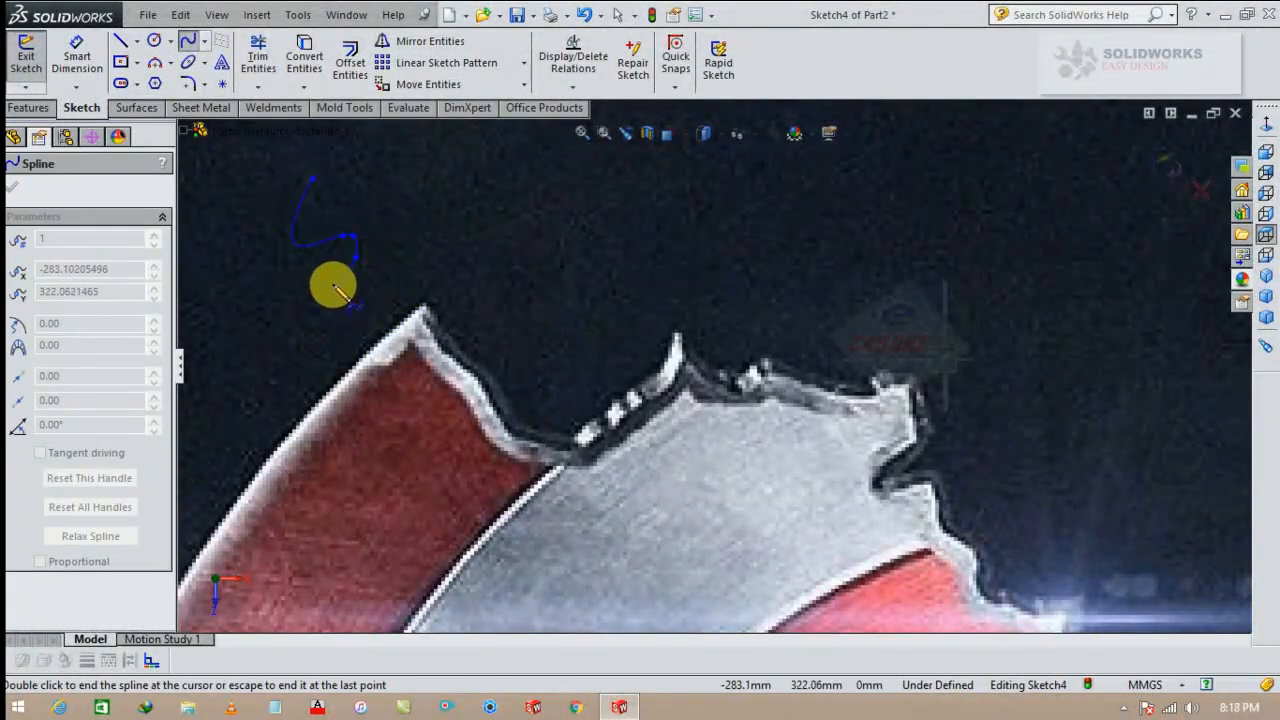
key("Escape")
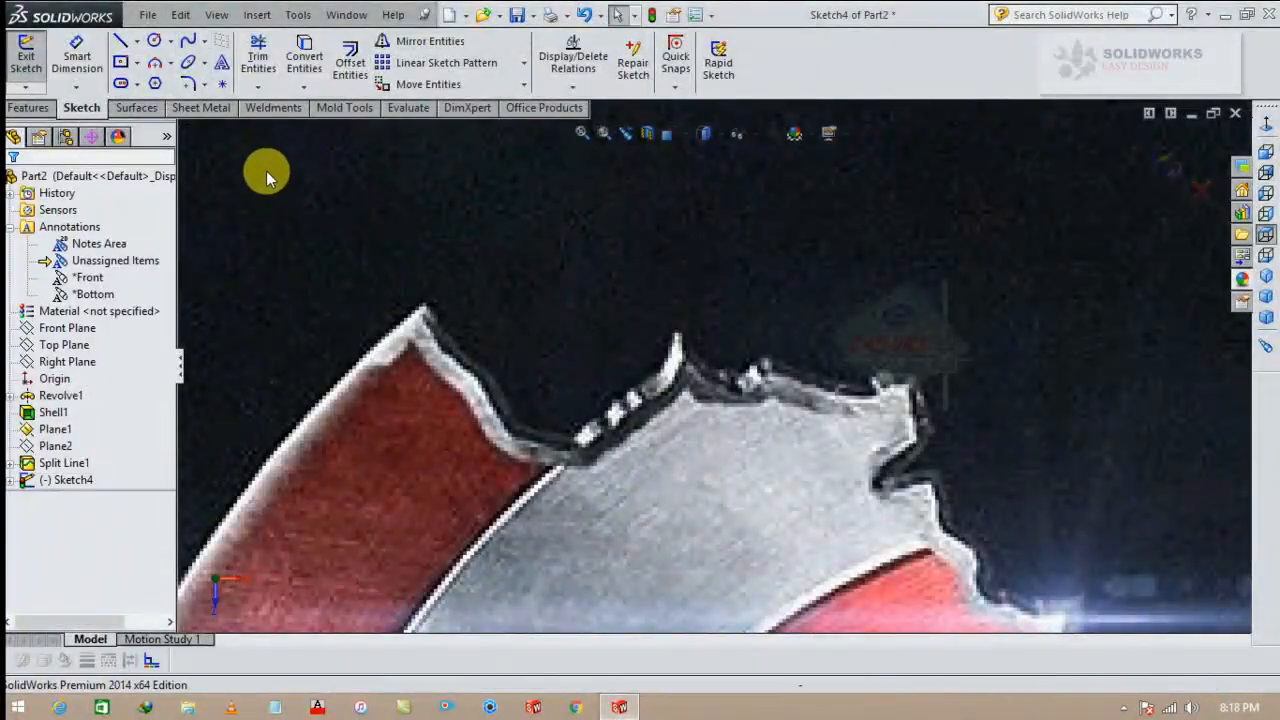
Step: Trace the broken upper edge of the pictured shield with one spline extending past the rim at both ends, and exit the sketch
left_click(188, 42)
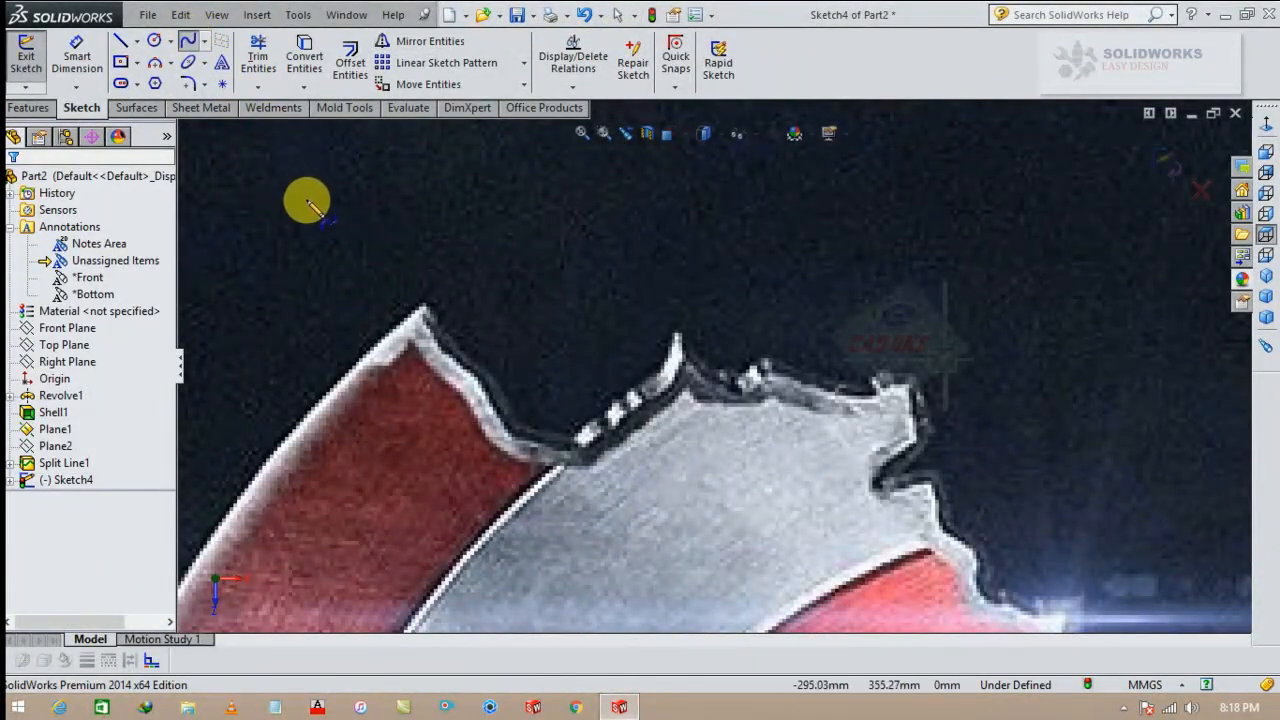
left_click(309, 205)
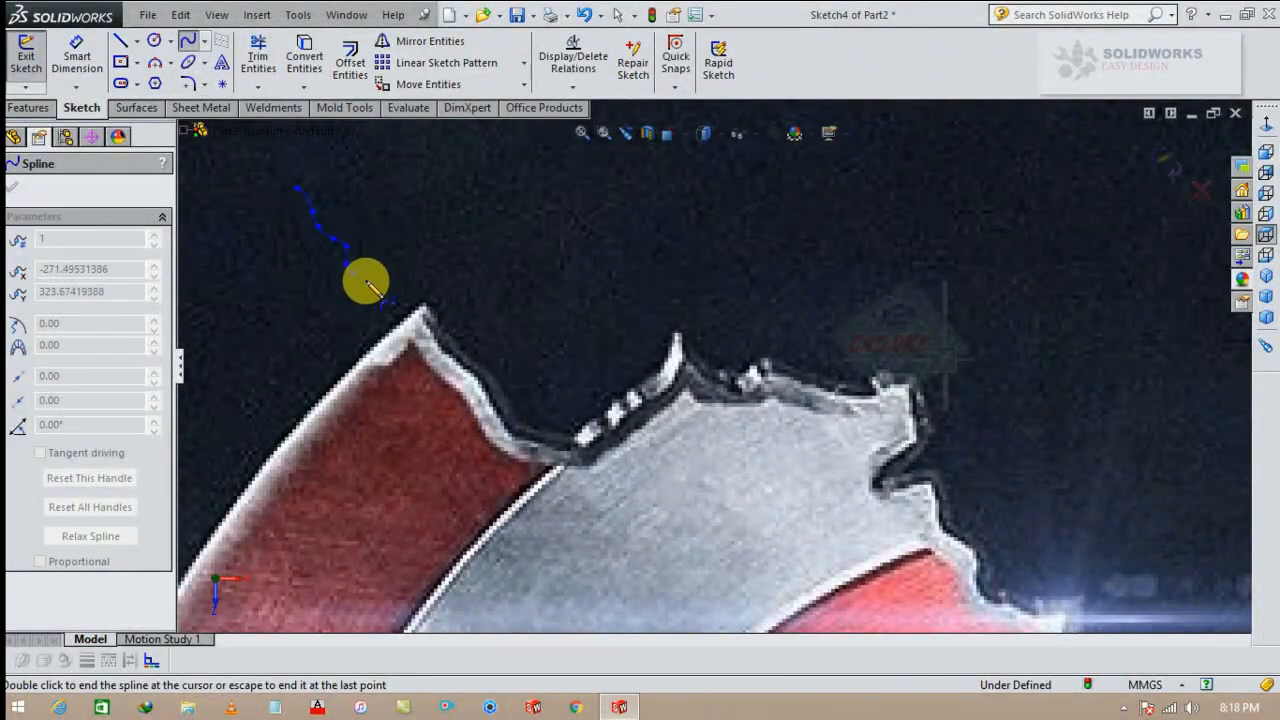
left_click(427, 323)
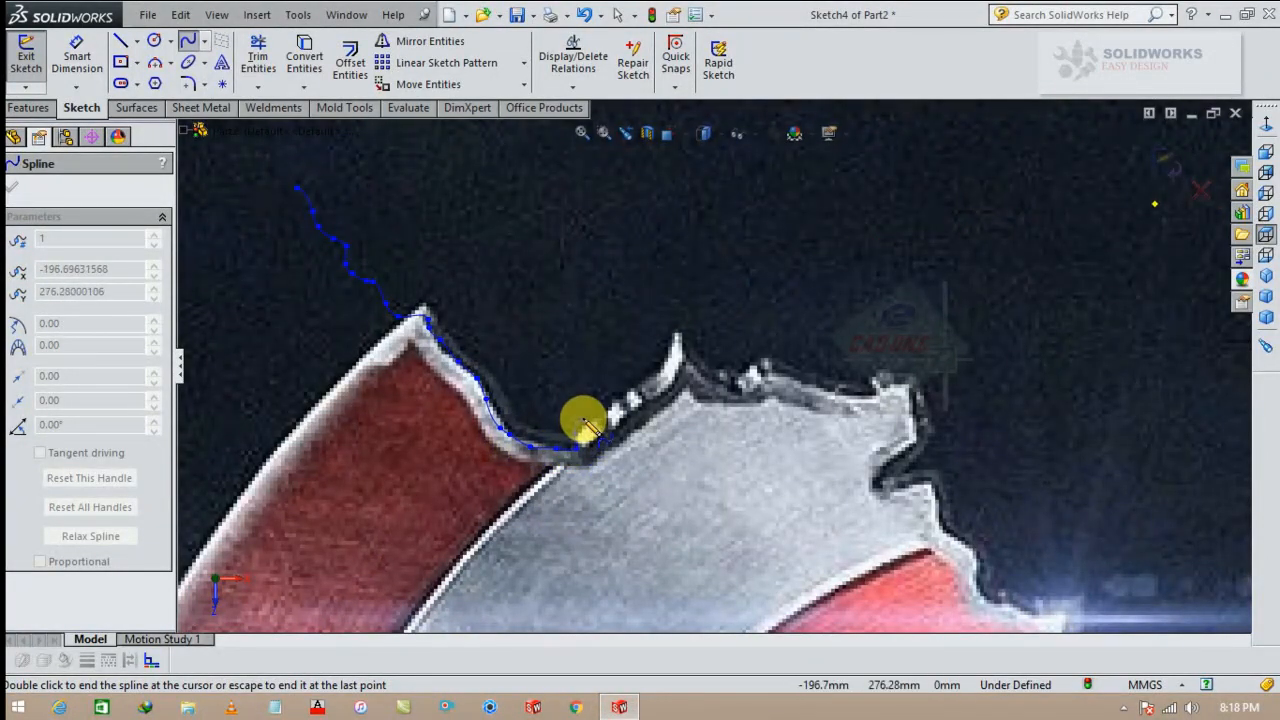
scroll(583, 420, "down", 3)
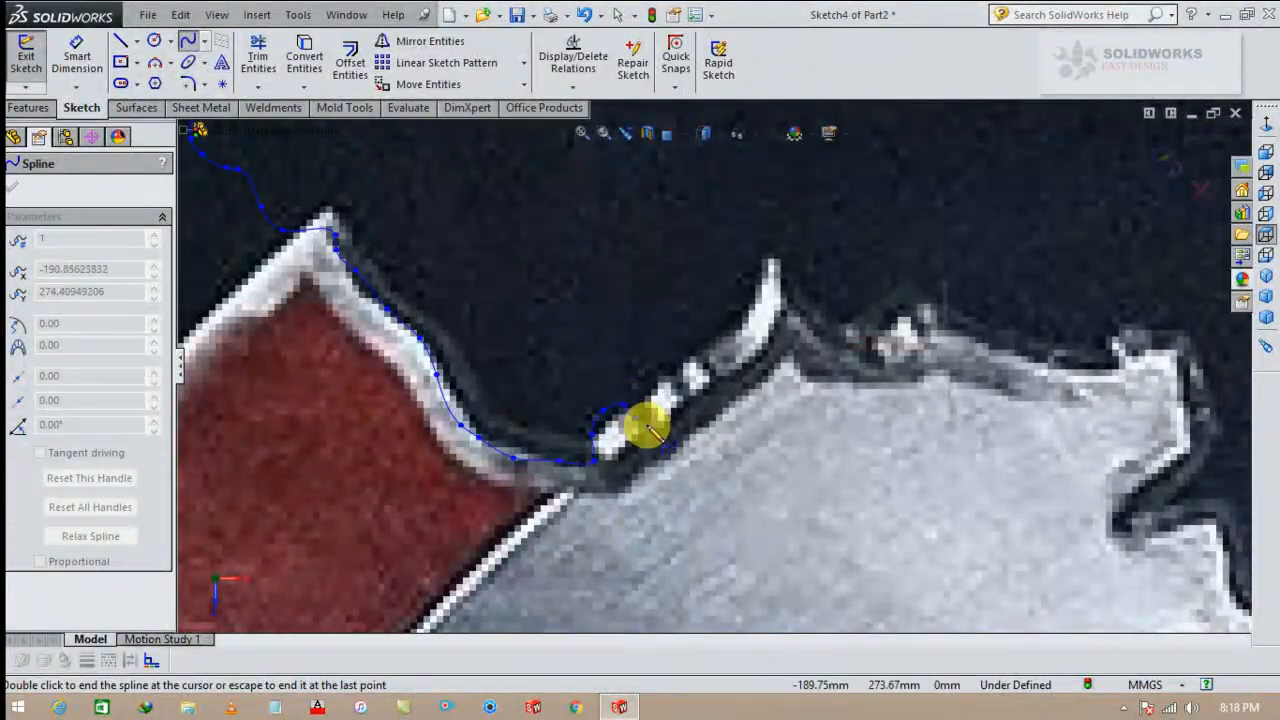
left_click(673, 373)
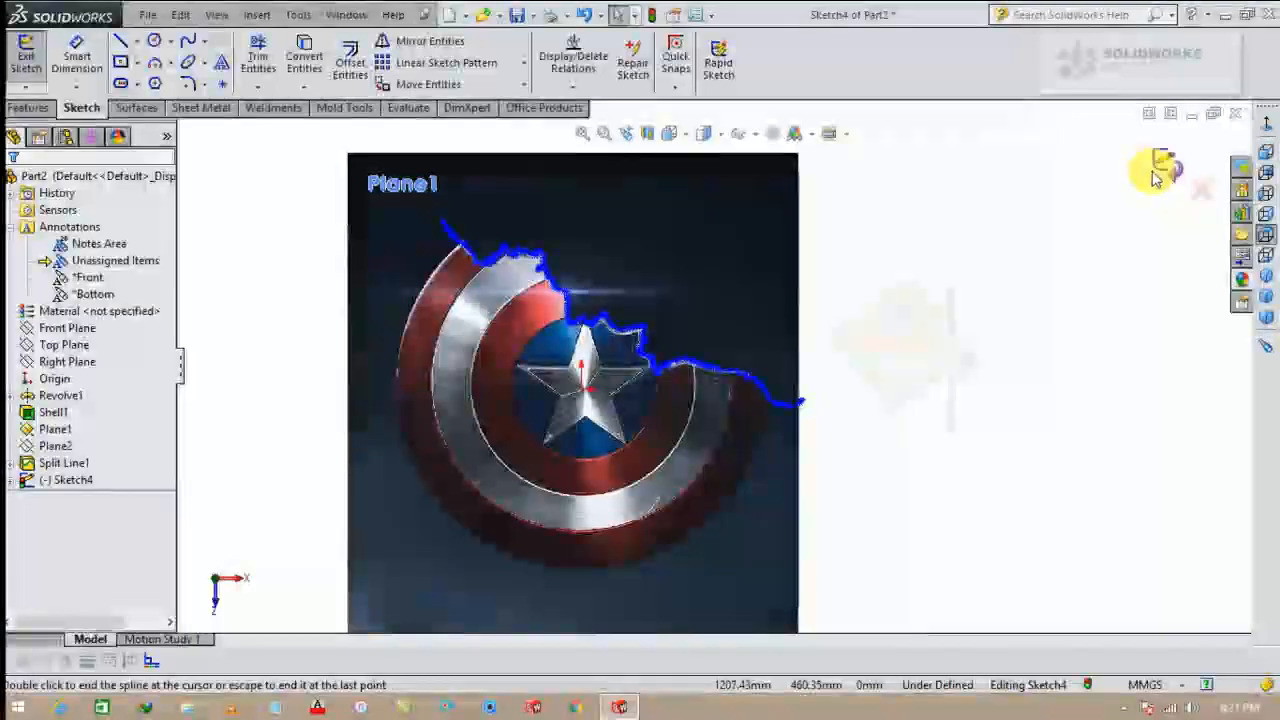
left_click(1160, 165)
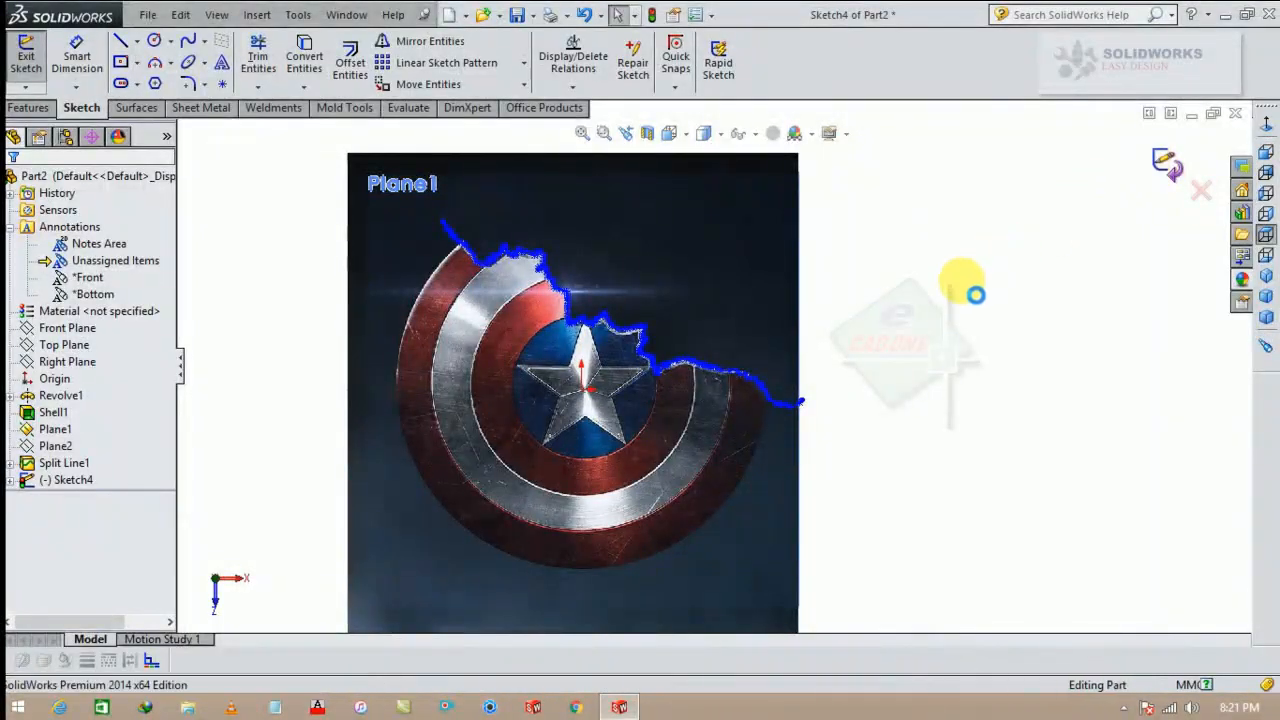
Step: Delete the reference sketch picture from the traced sketch and hide Plane1
mouse_move(926, 334)
middle_mouse_down()
mouse_move(871, 257)
mouse_move(965, 352)
mouse_move(680, 229)
middle_mouse_up()
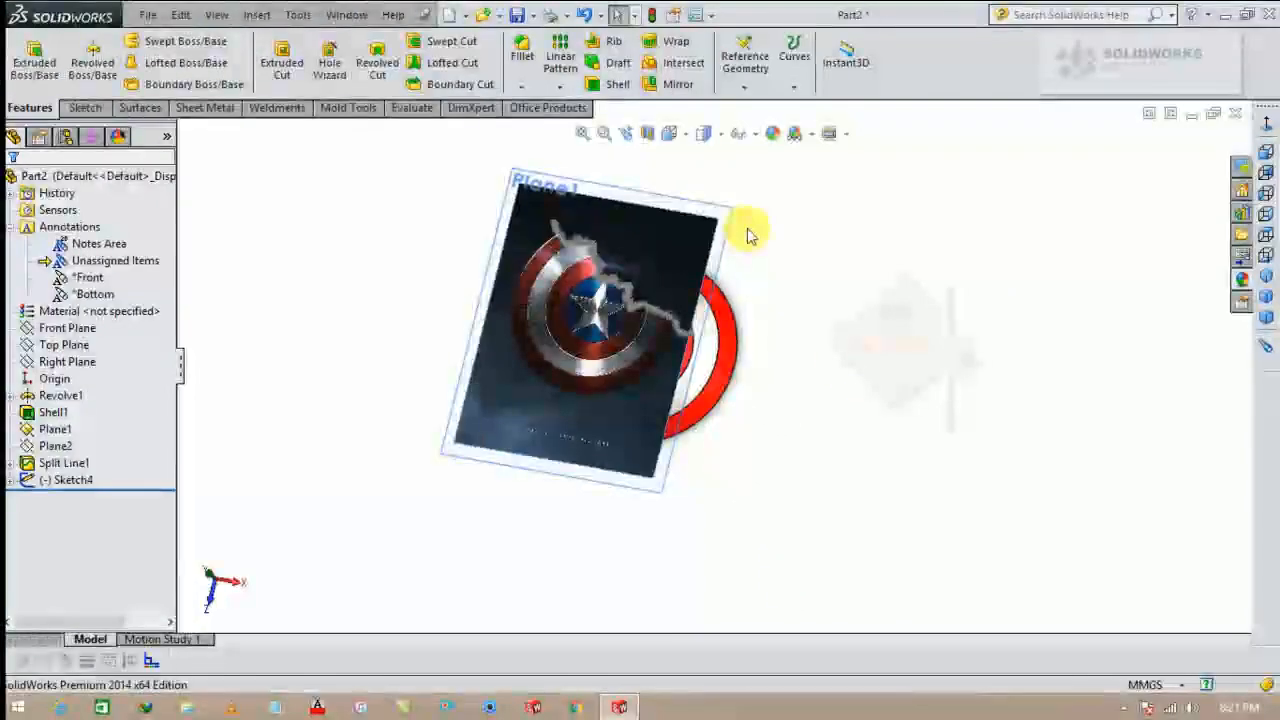
right_click(656, 234)
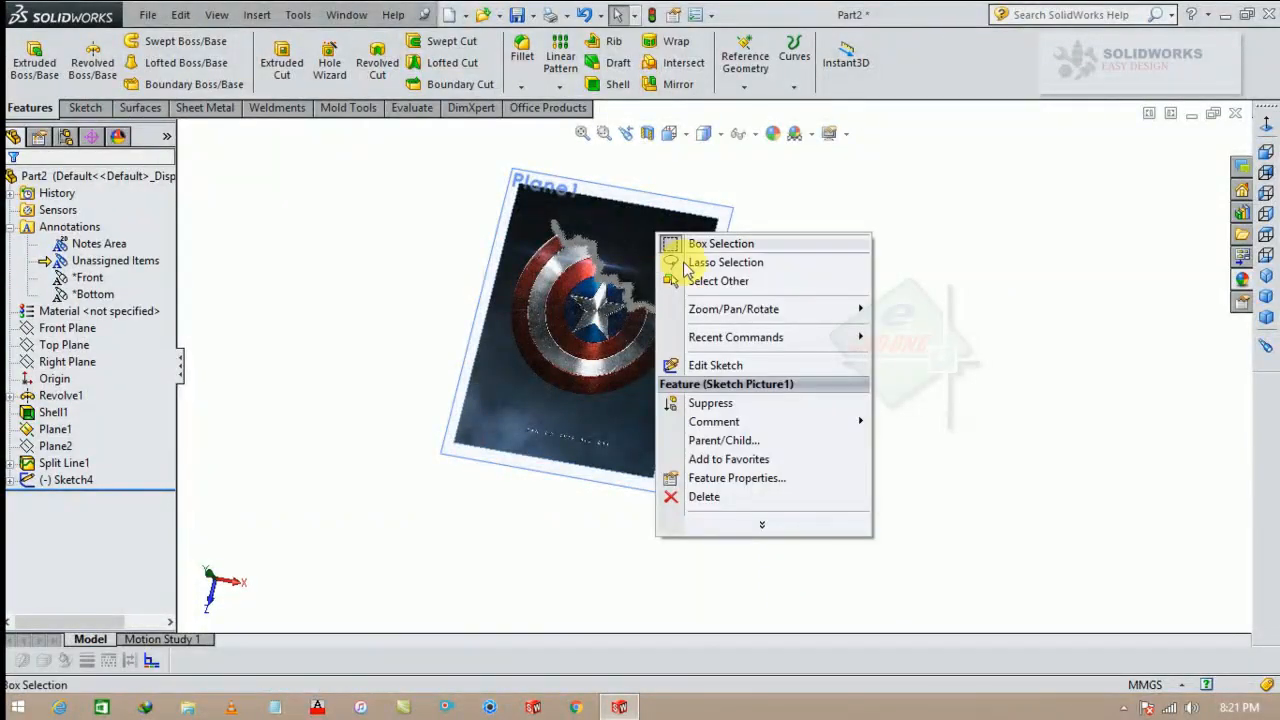
left_click(706, 498)
left_click(752, 266)
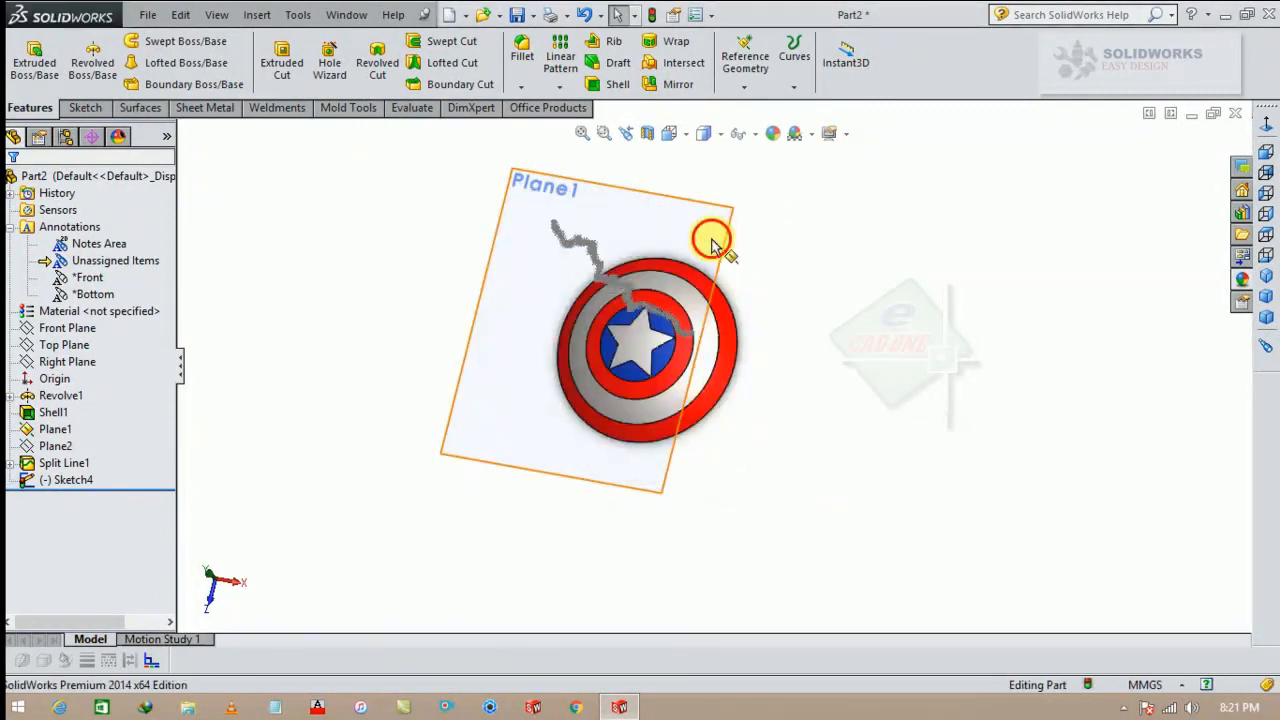
left_click(716, 243)
left_click(810, 190)
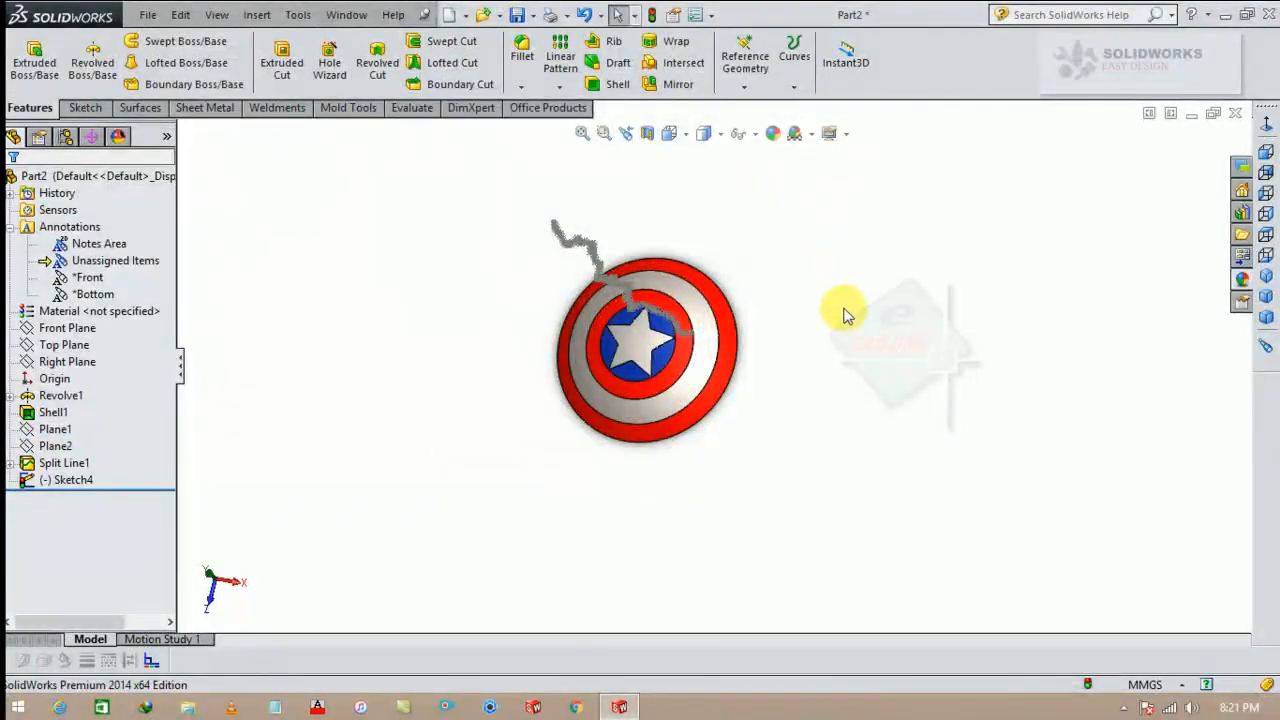
Step: Set up a projection Split Line with the traced spline sketch and select the outer red, silver and inner red ring faces
left_click(1265, 124)
scroll(620, 235, "down", 5)
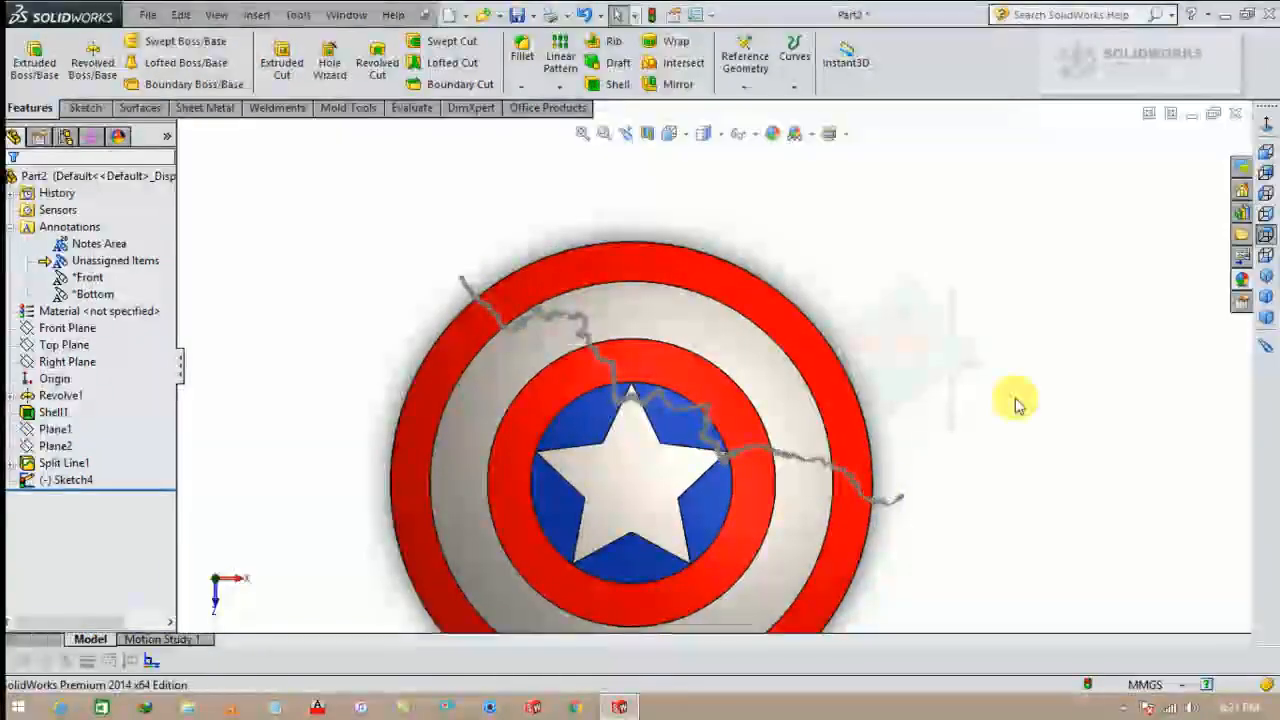
left_click(788, 90)
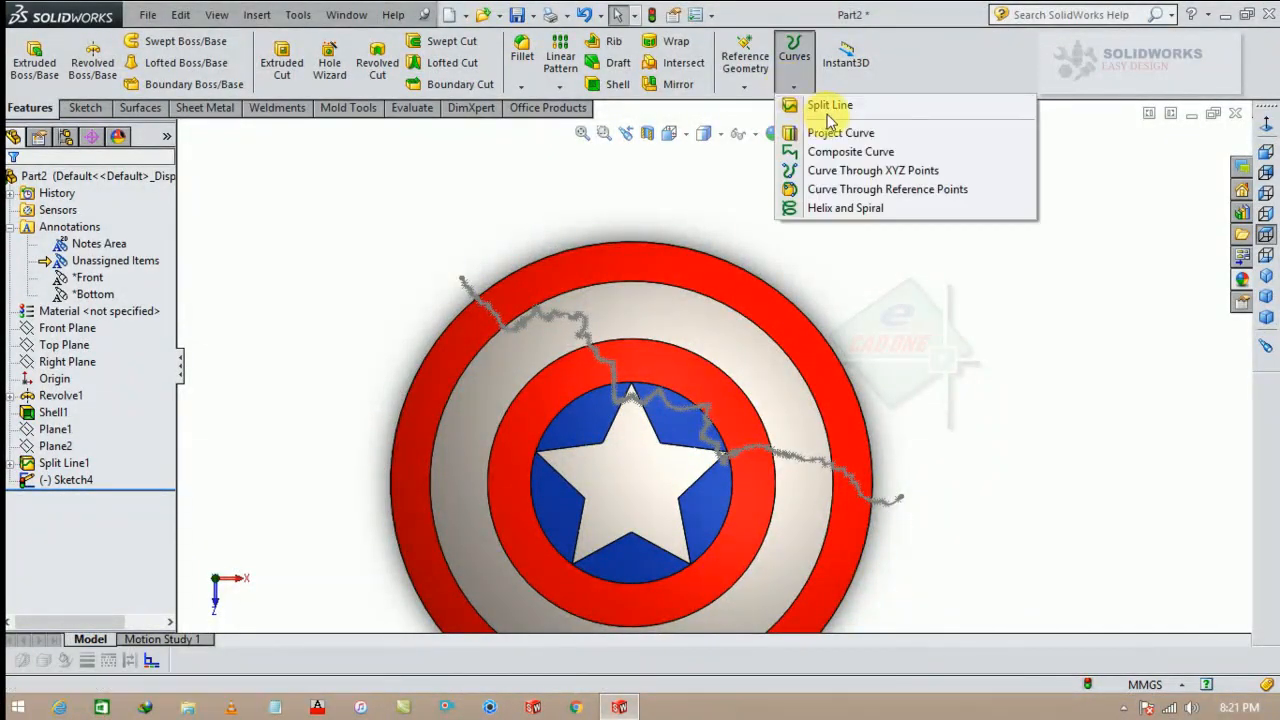
left_click(792, 104)
left_click(462, 283)
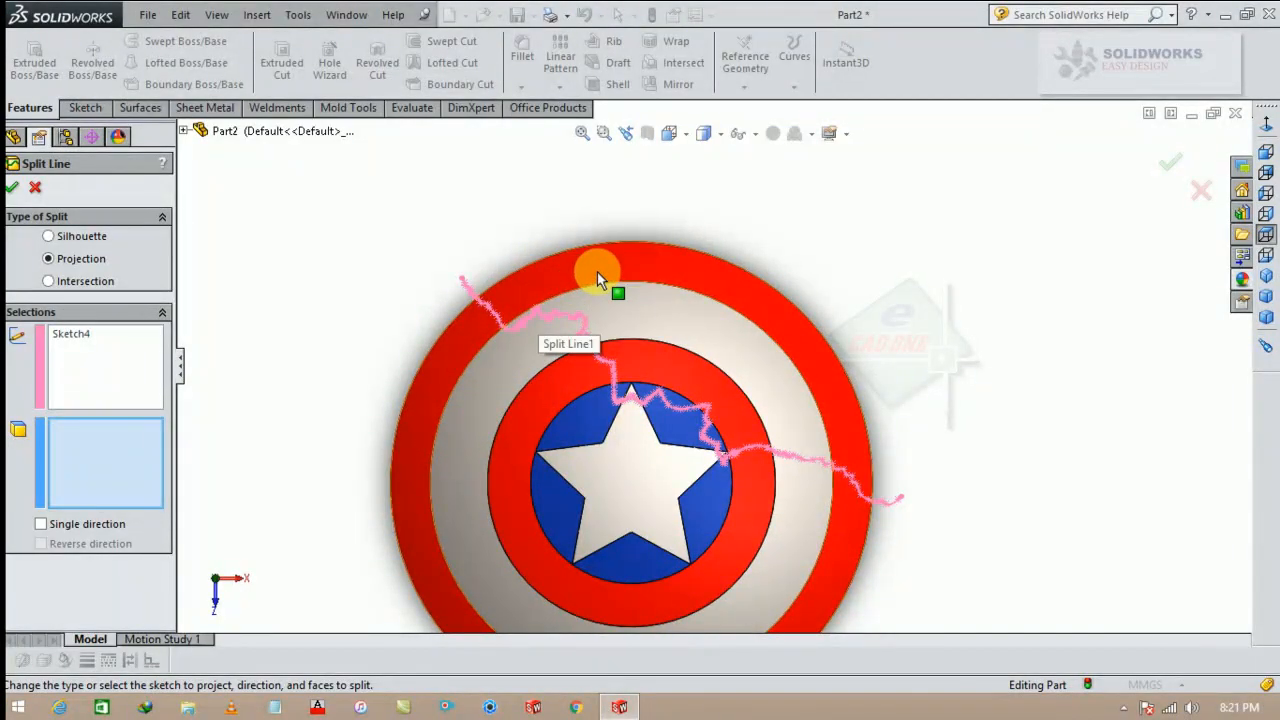
left_click(636, 287)
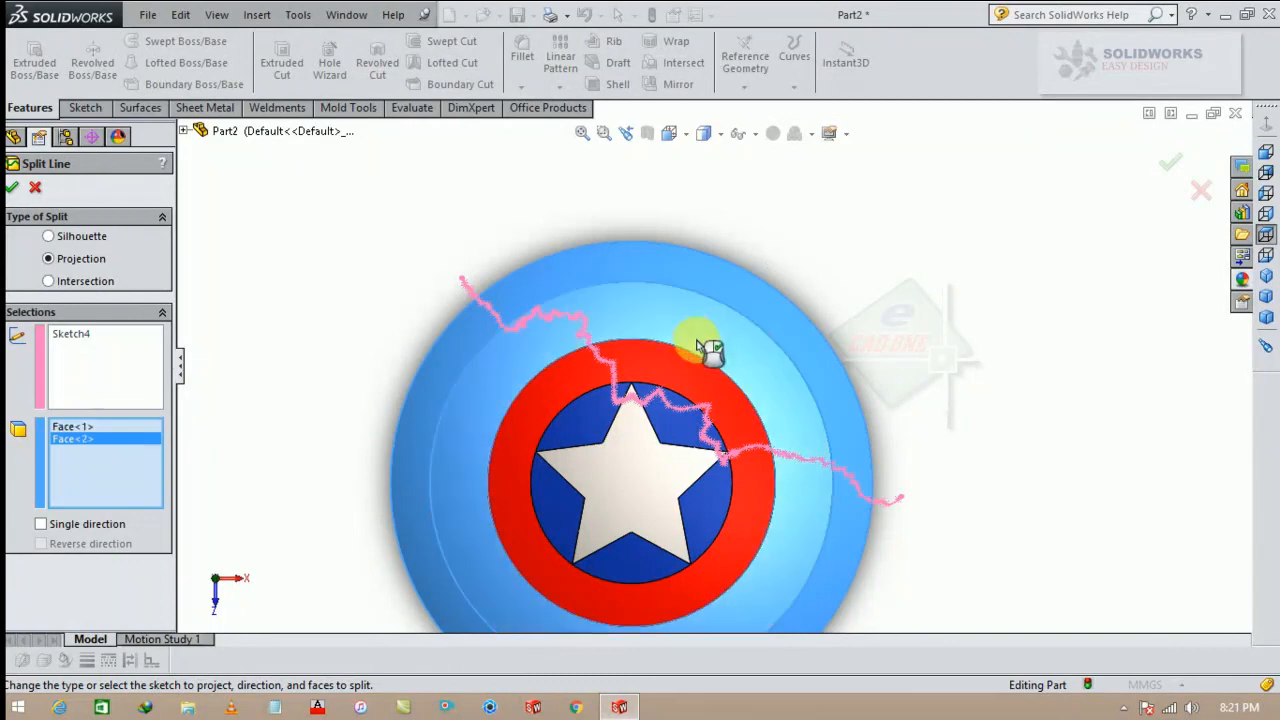
left_click(700, 355)
Step: Add the star face and the three blue faces crossed by the traced line to the split selection, and complete the Split Line
scroll(644, 438, "down", 3)
scroll(644, 438, "down", 2)
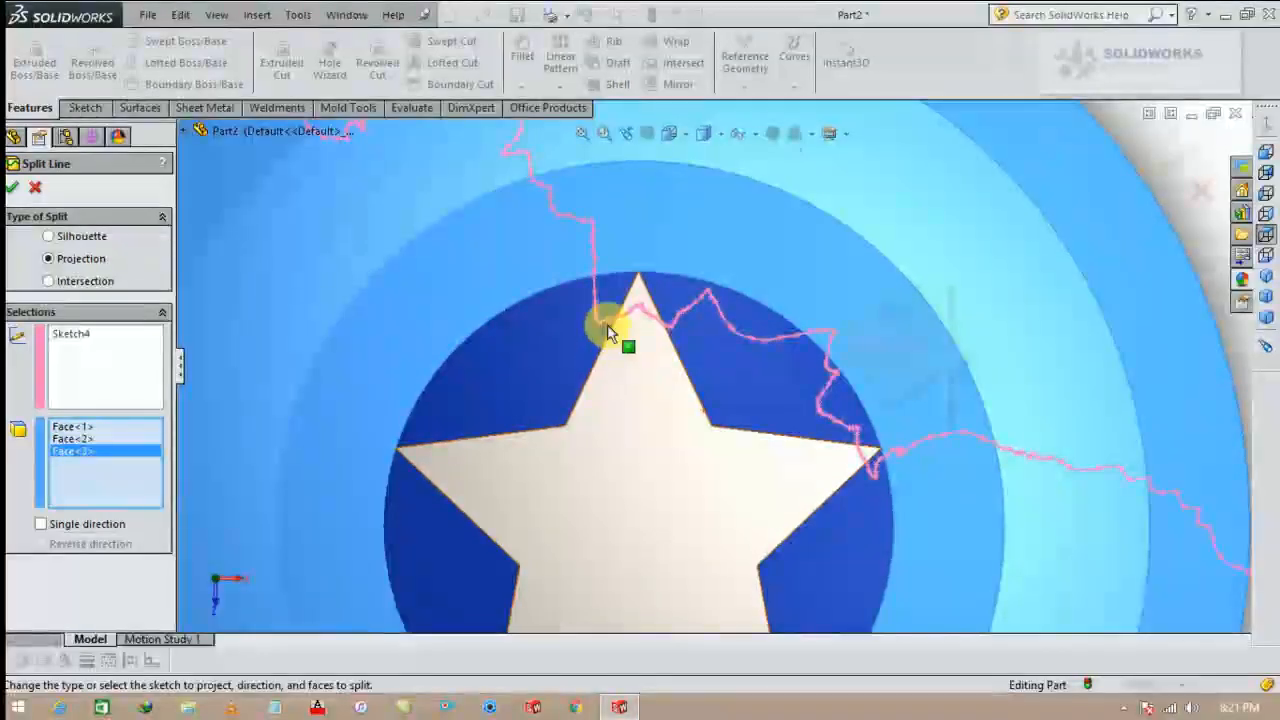
scroll(608, 323, "down", 2)
left_click(615, 282)
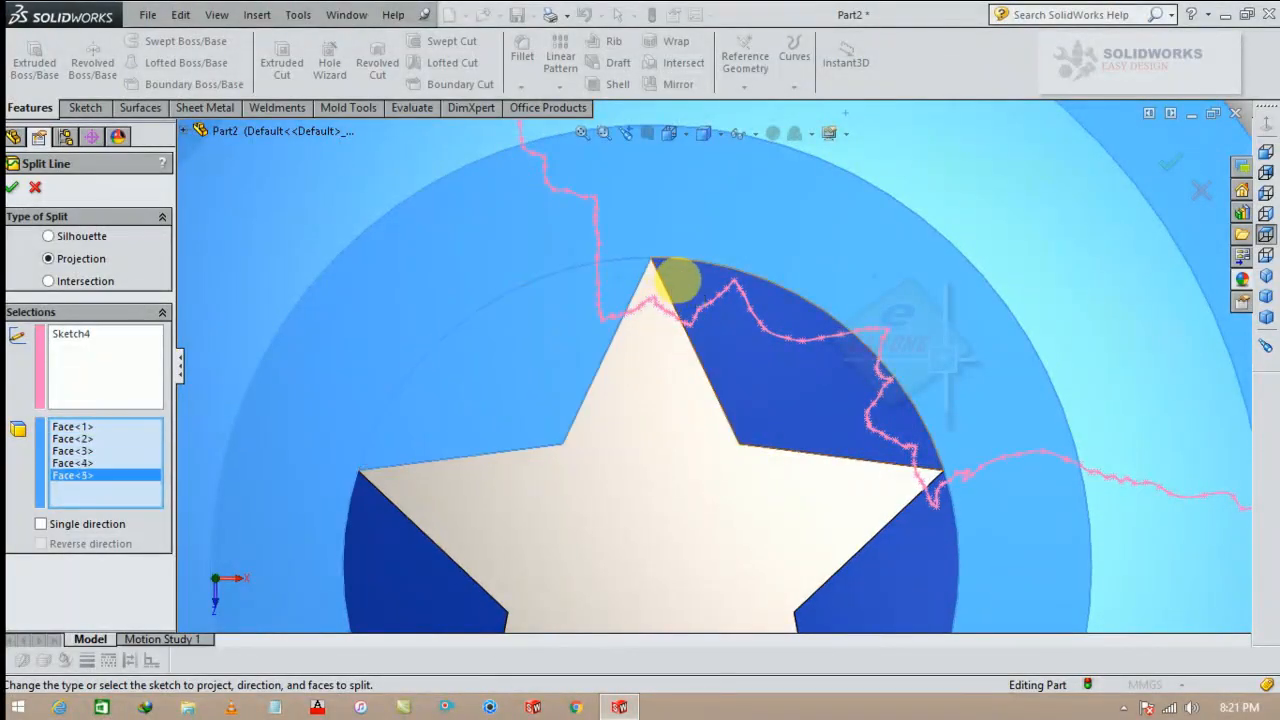
left_click(655, 288)
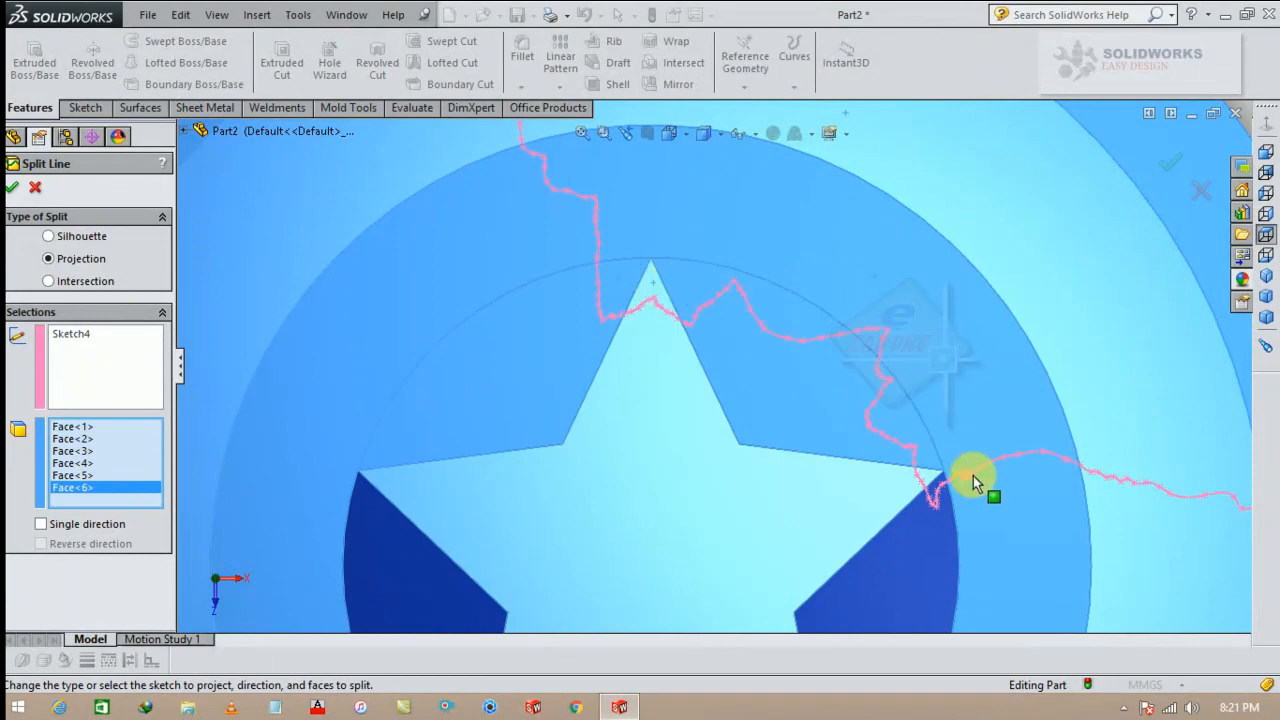
left_click(912, 524)
scroll(948, 485, "down", 3)
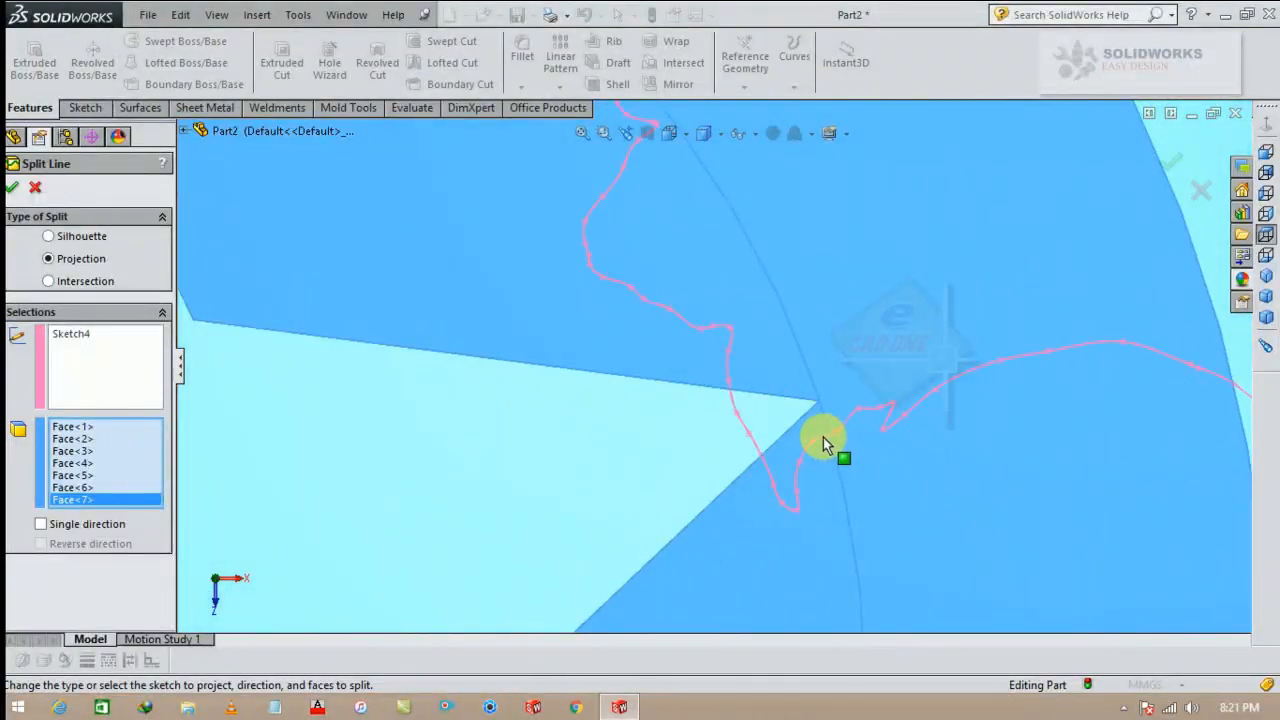
scroll(851, 392, "up", 3)
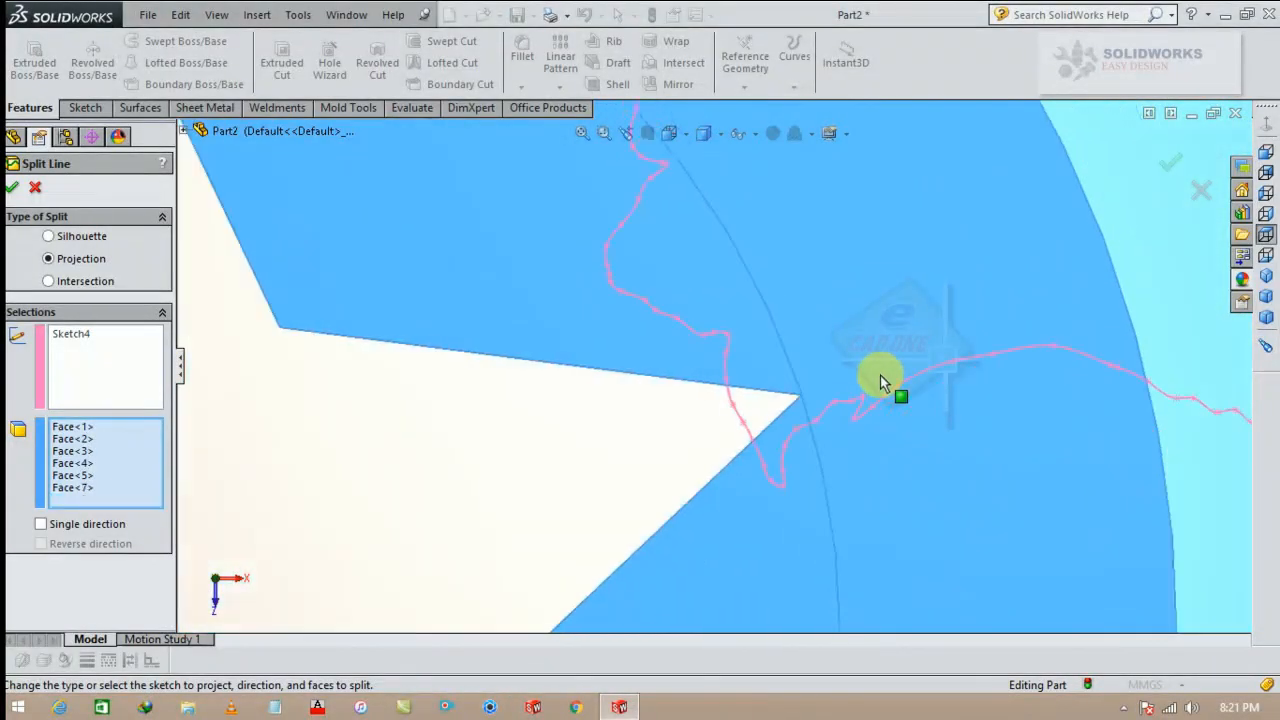
left_click(751, 390)
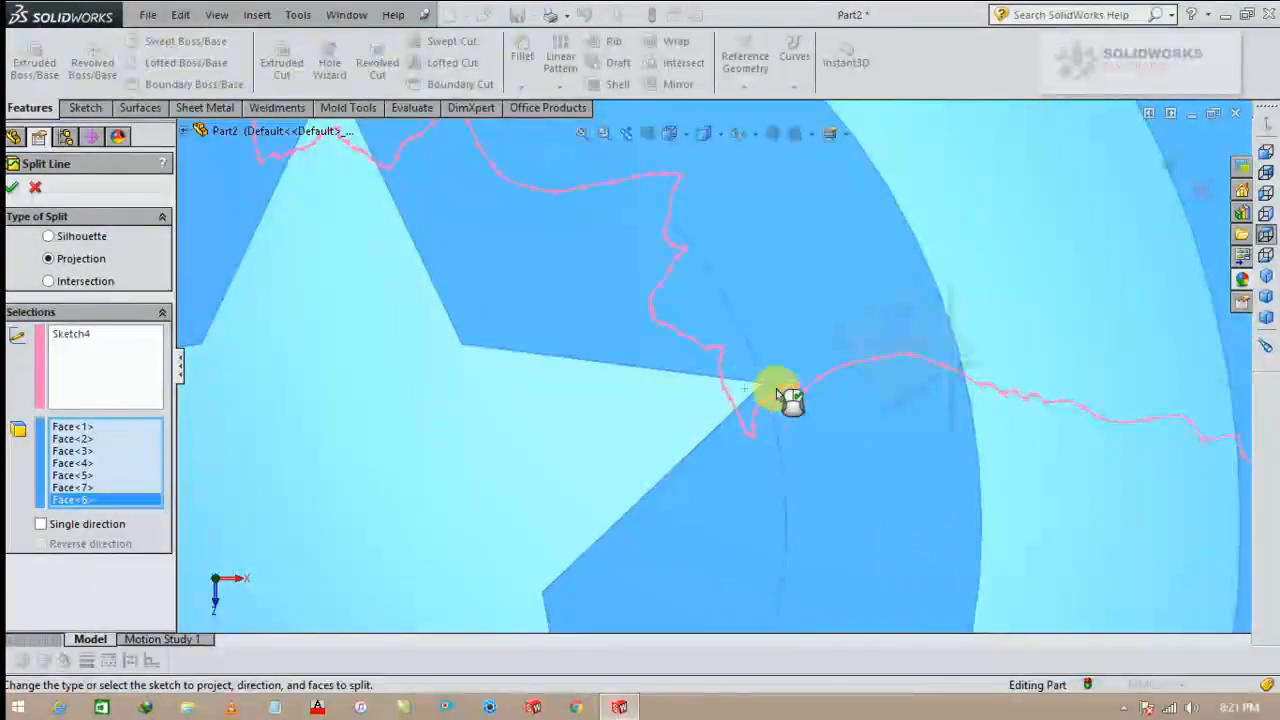
scroll(825, 396, "up", 5)
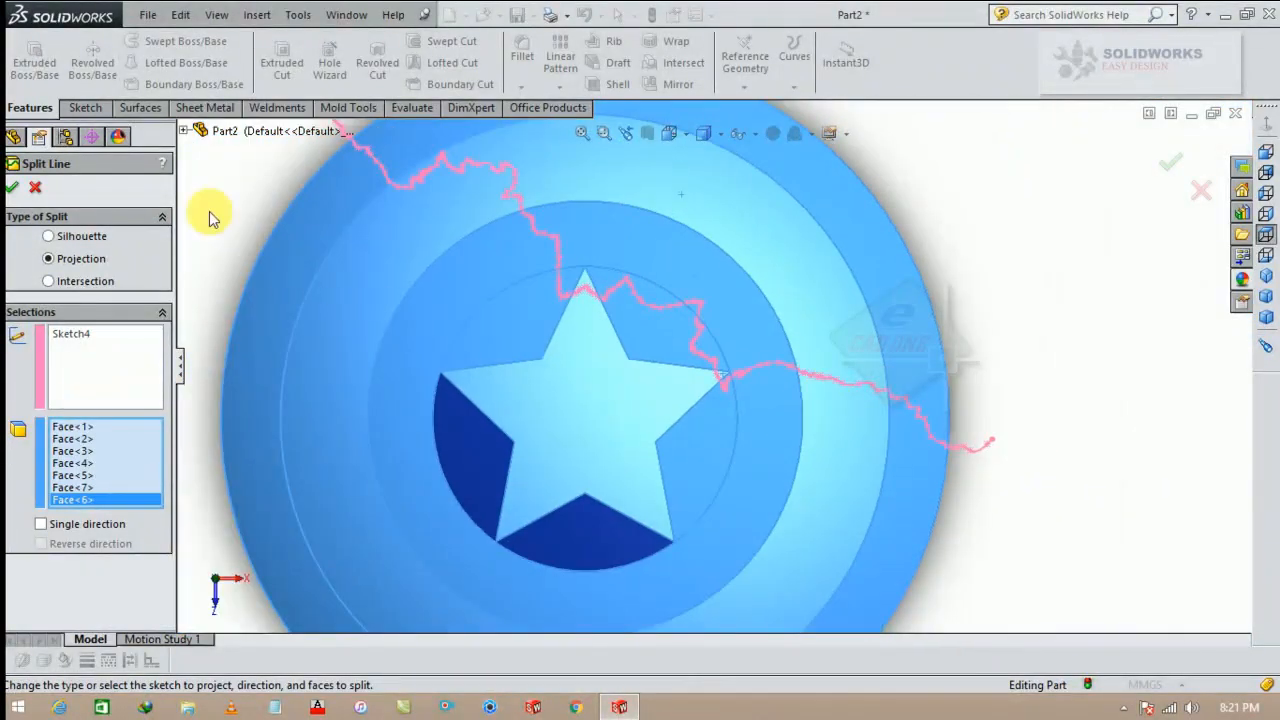
left_click(14, 189)
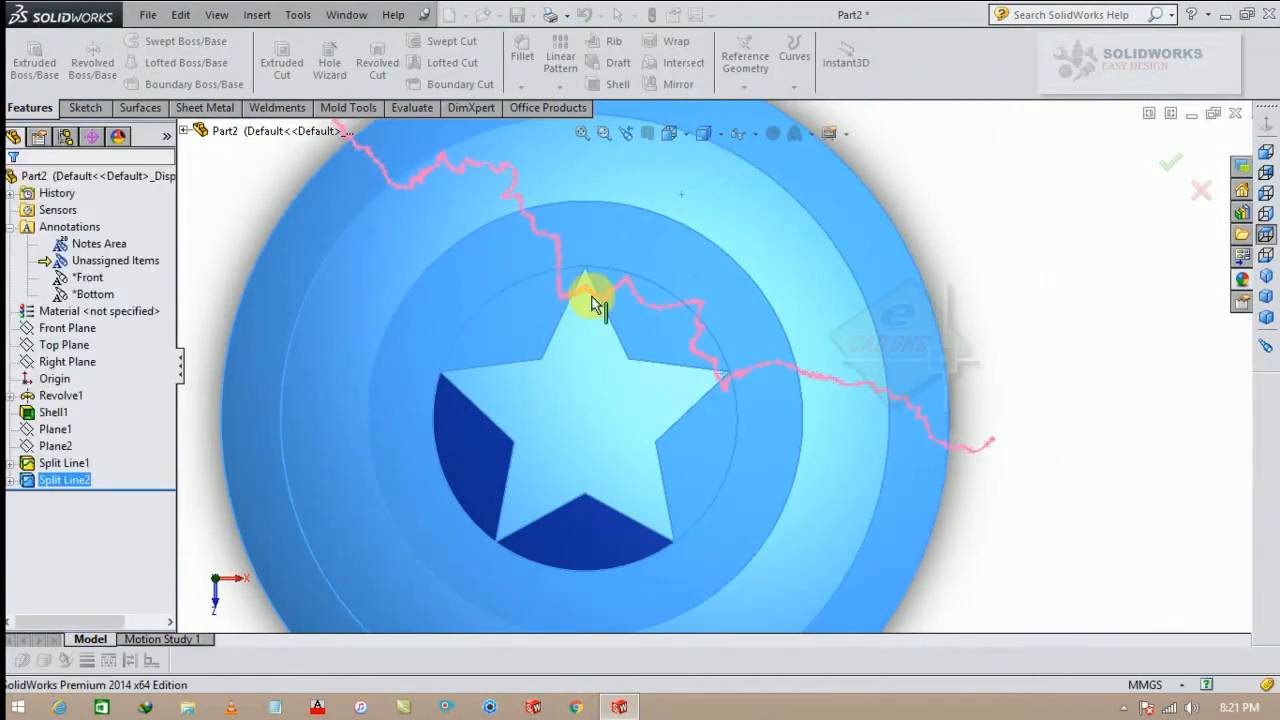
Step: Examine the split faces along the broken edge around the star and rings
scroll(660, 352, "up", 2)
scroll(643, 343, "down", 1)
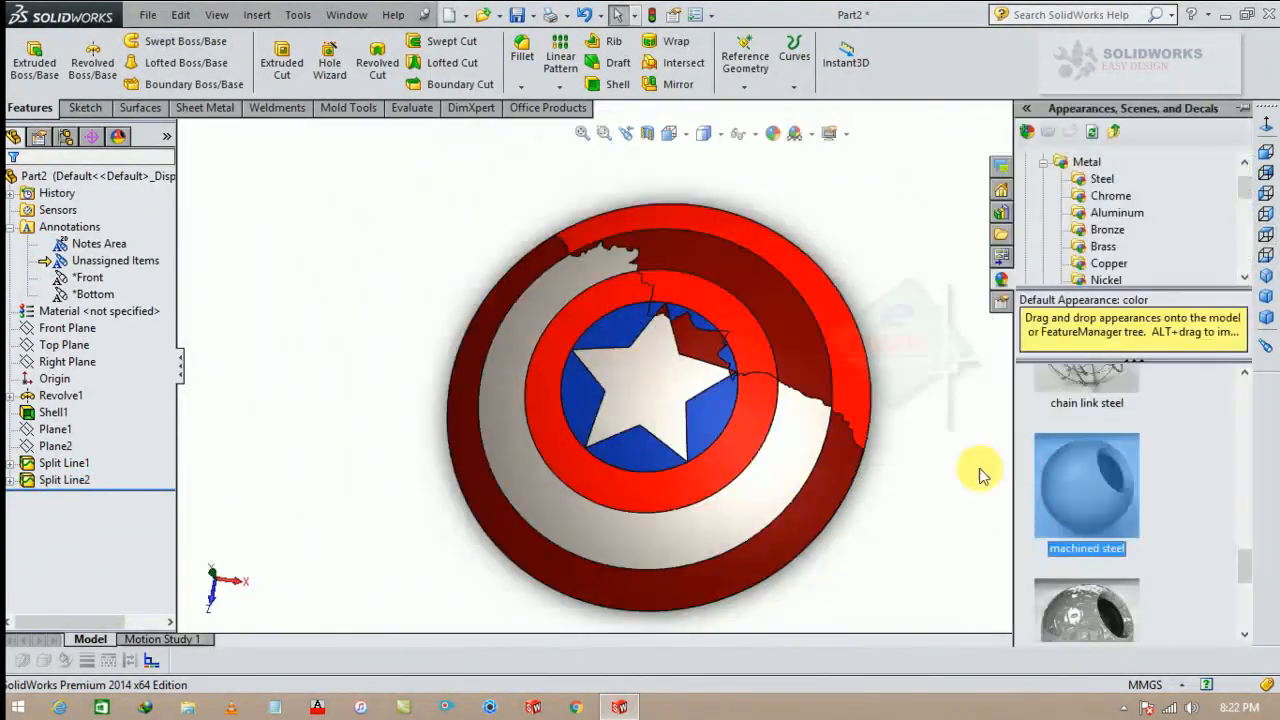
scroll(700, 300, "down", 5)
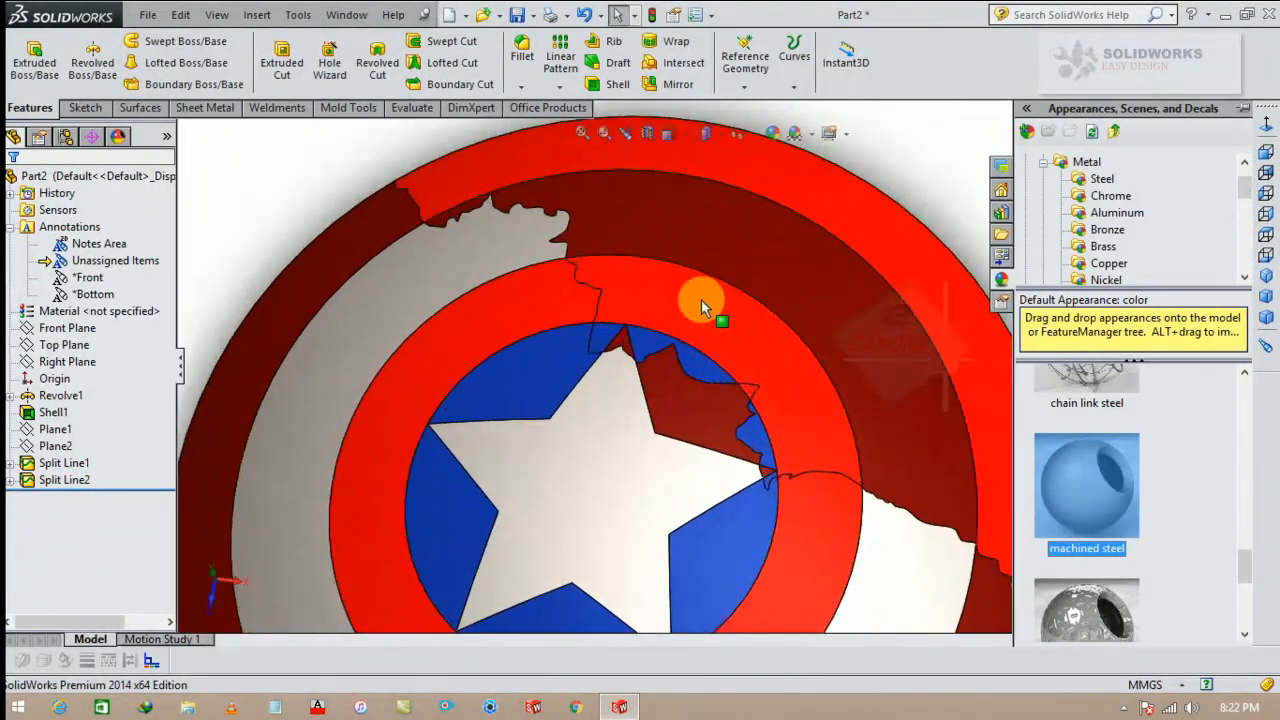
left_click(632, 354)
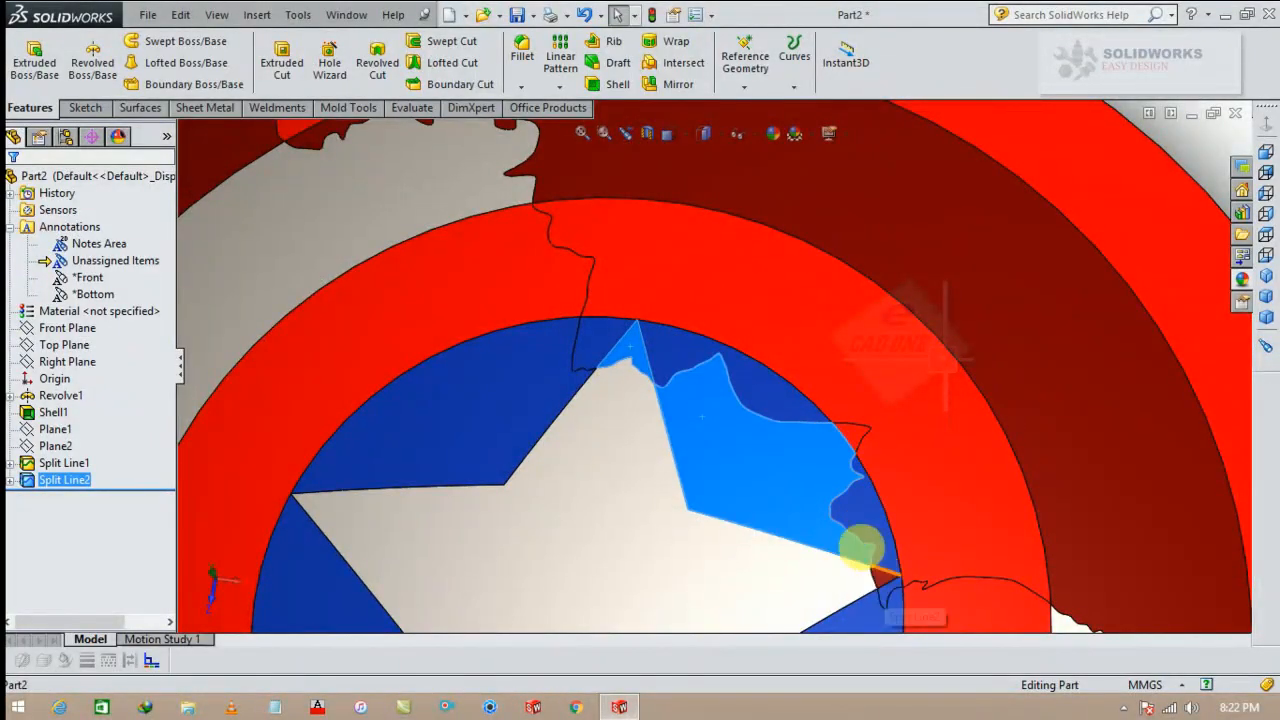
key("f")
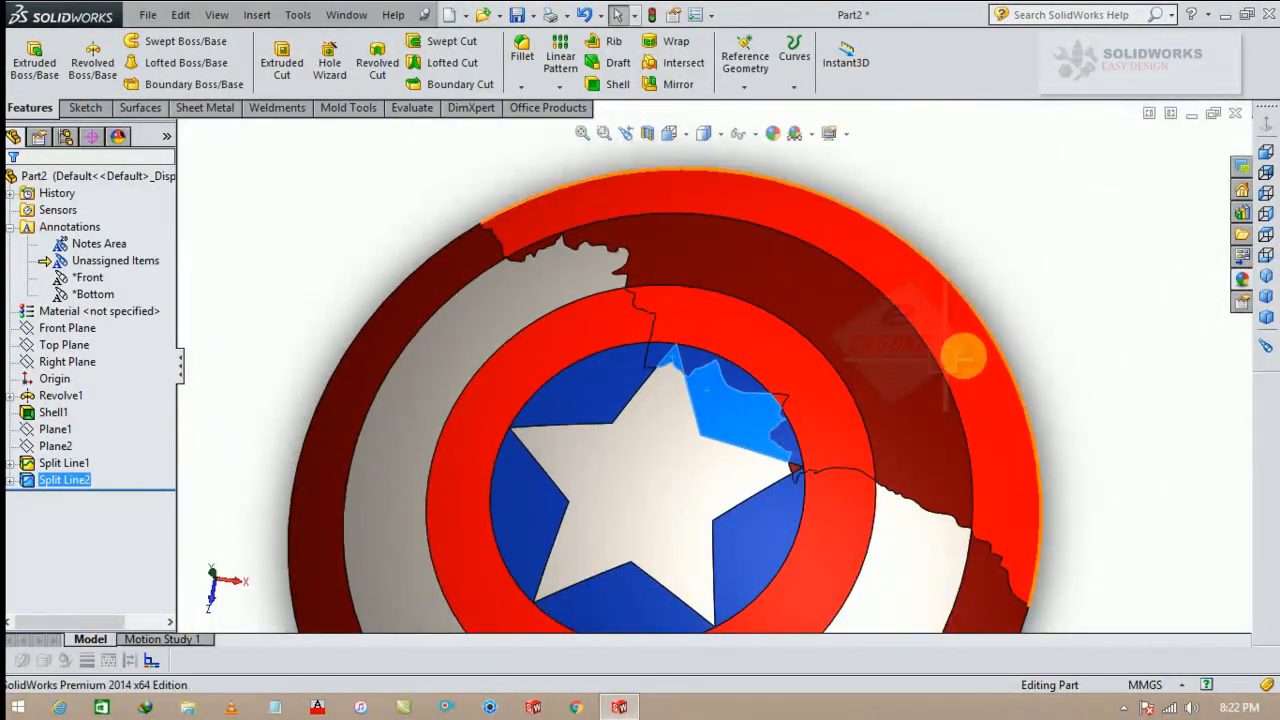
left_click(1086, 274)
scroll(1026, 297, "up", 6)
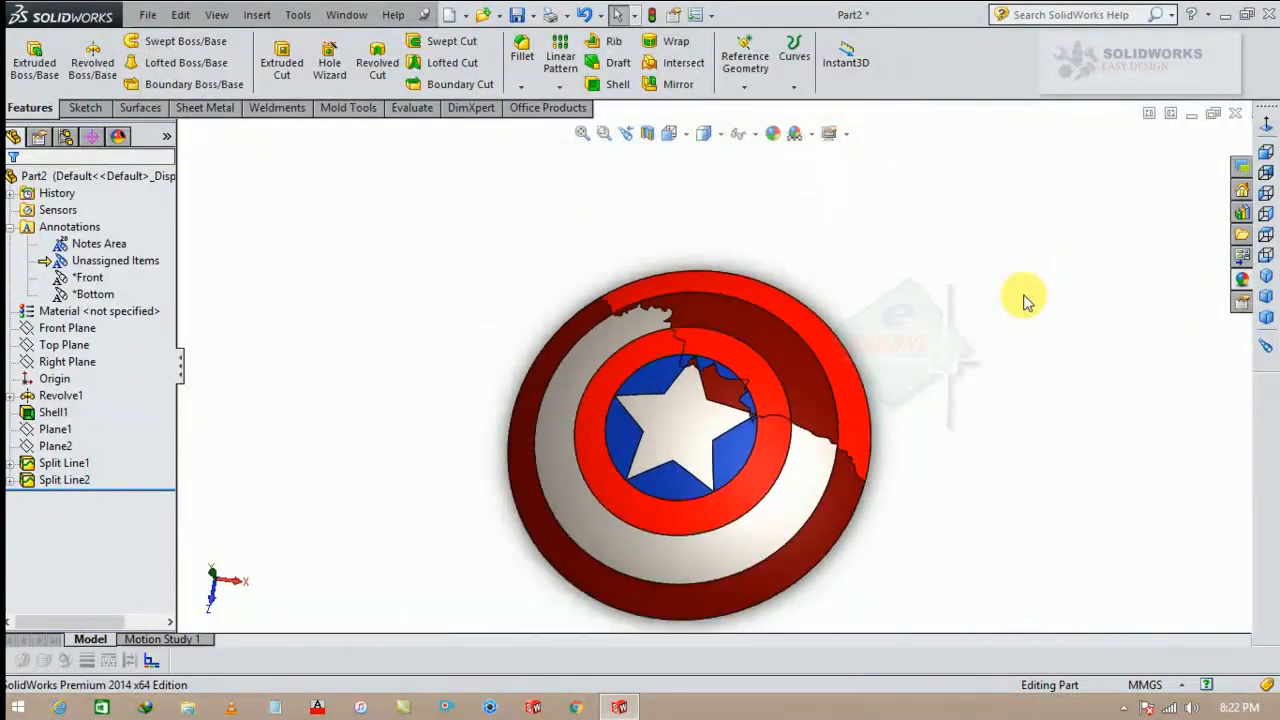
Step: Copy the shield body once with Move/Copy Body, translated about -848 mm along Z
middle_click_drag(843, 485, 840, 400)
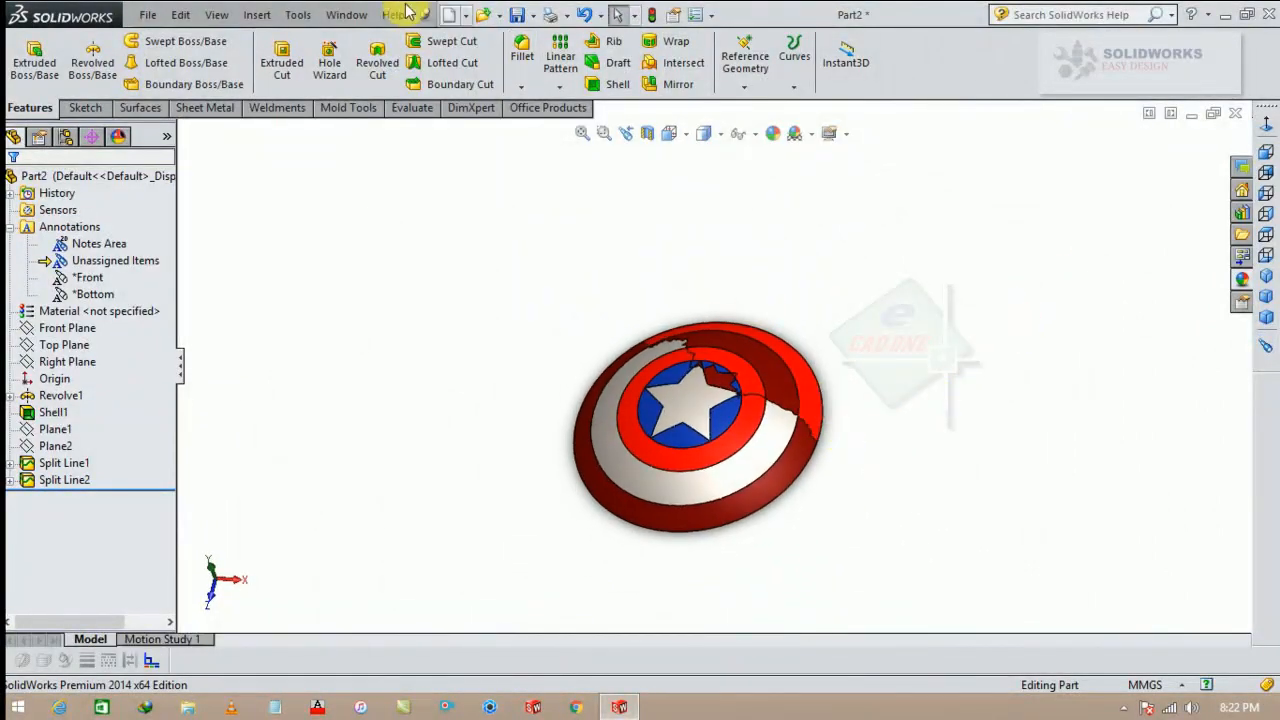
left_click(259, 16)
mouse_move(278, 78)
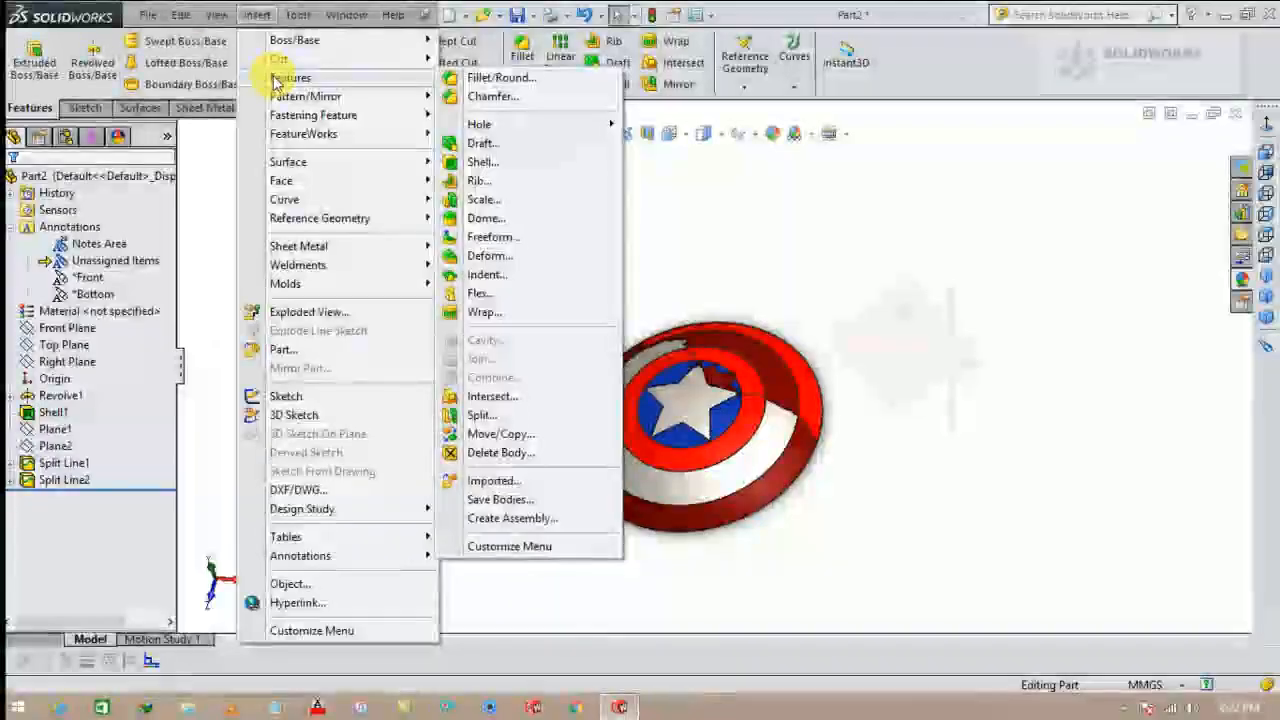
left_click(523, 433)
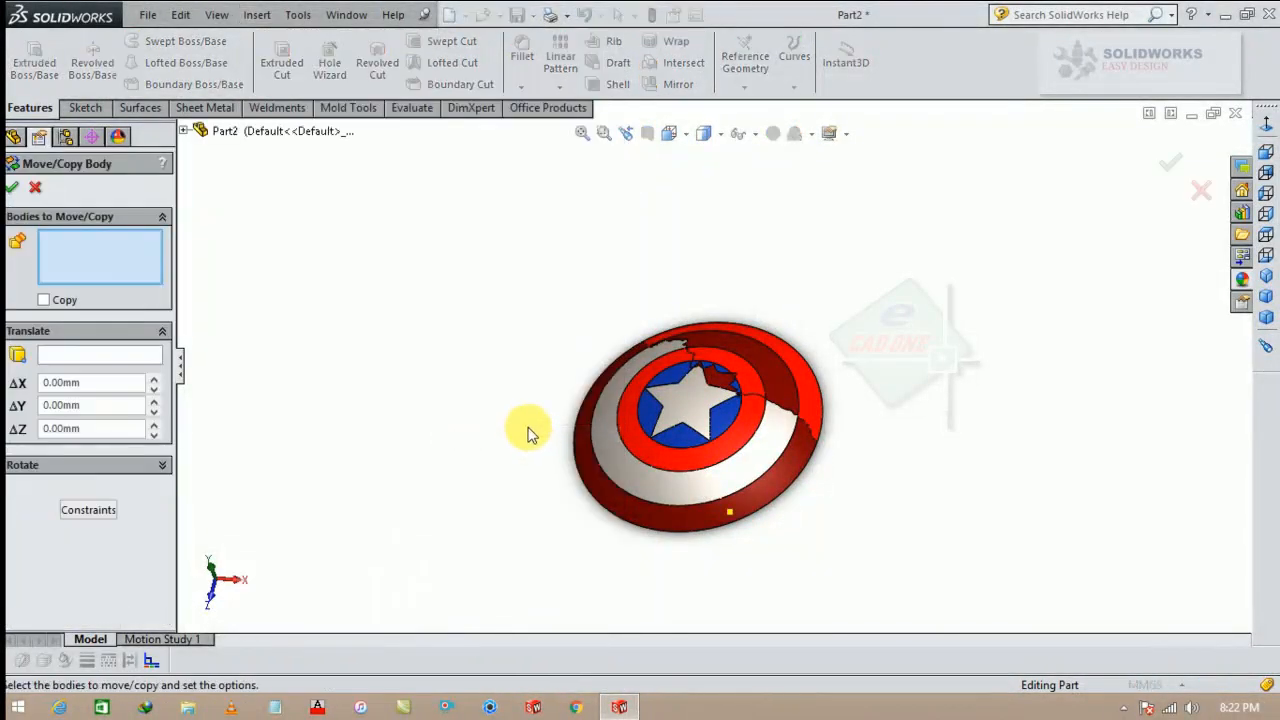
left_click(43, 301)
left_click_drag(916, 290, 508, 586)
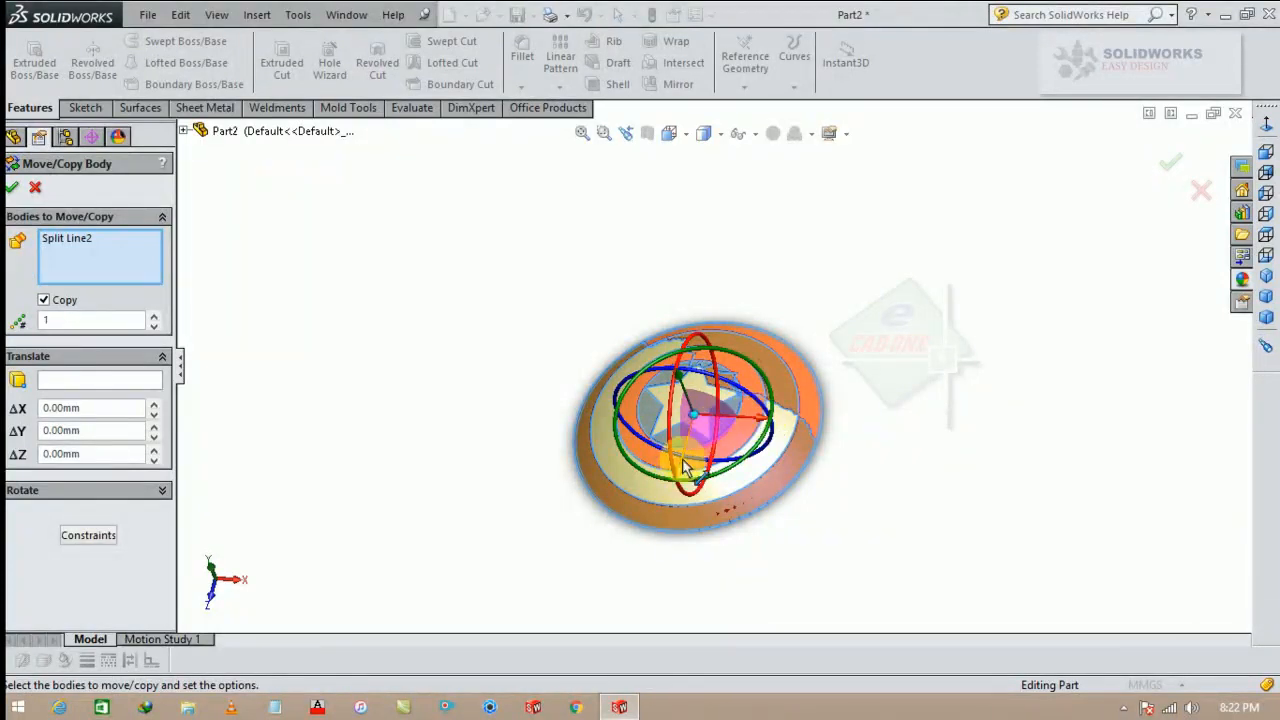
left_click_drag(683, 466, 728, 266)
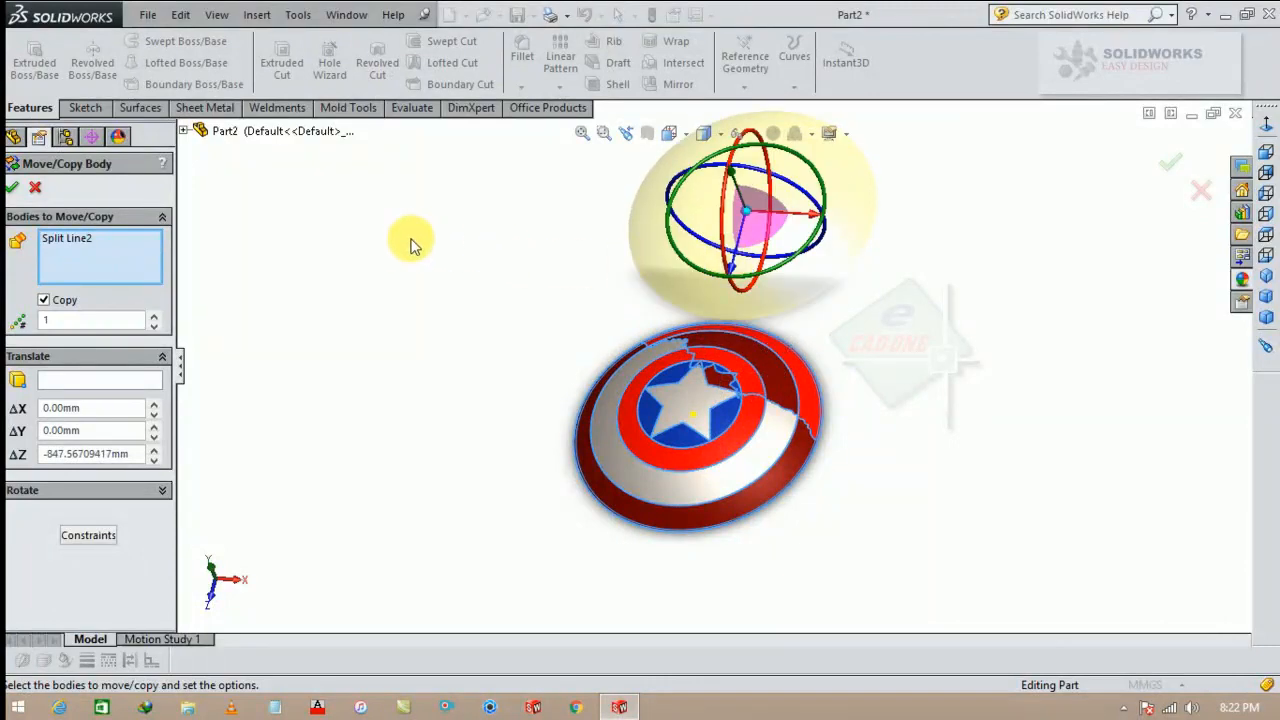
left_click(14, 187)
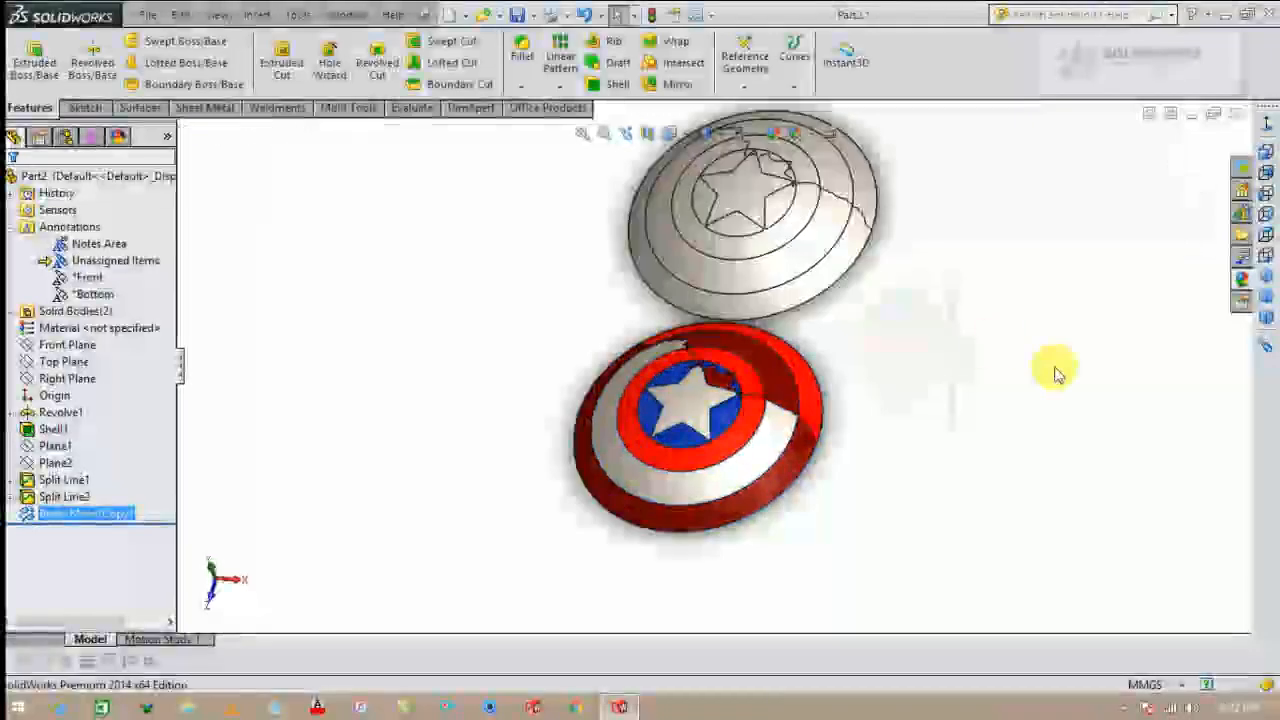
Step: Start a new sketch on the Top Plane
middle_click_drag(950, 445, 866, 449)
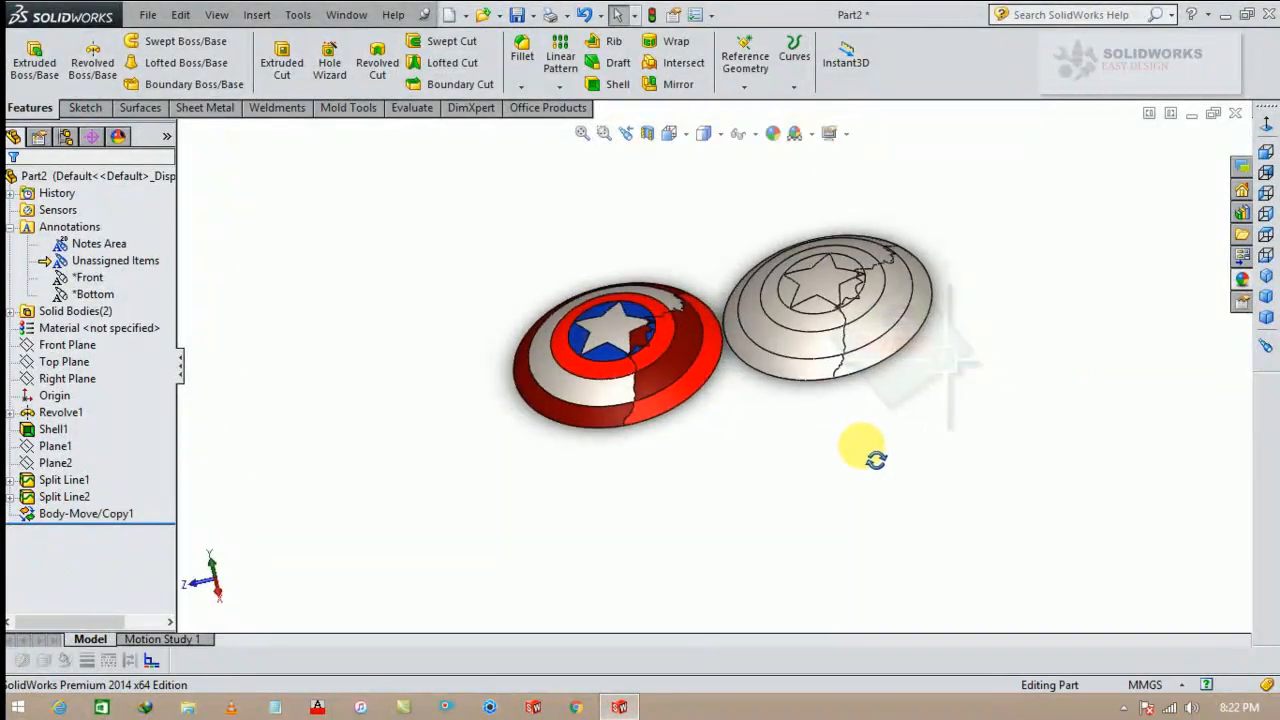
scroll(732, 275, "down", 3)
middle_click_drag(818, 350, 788, 420)
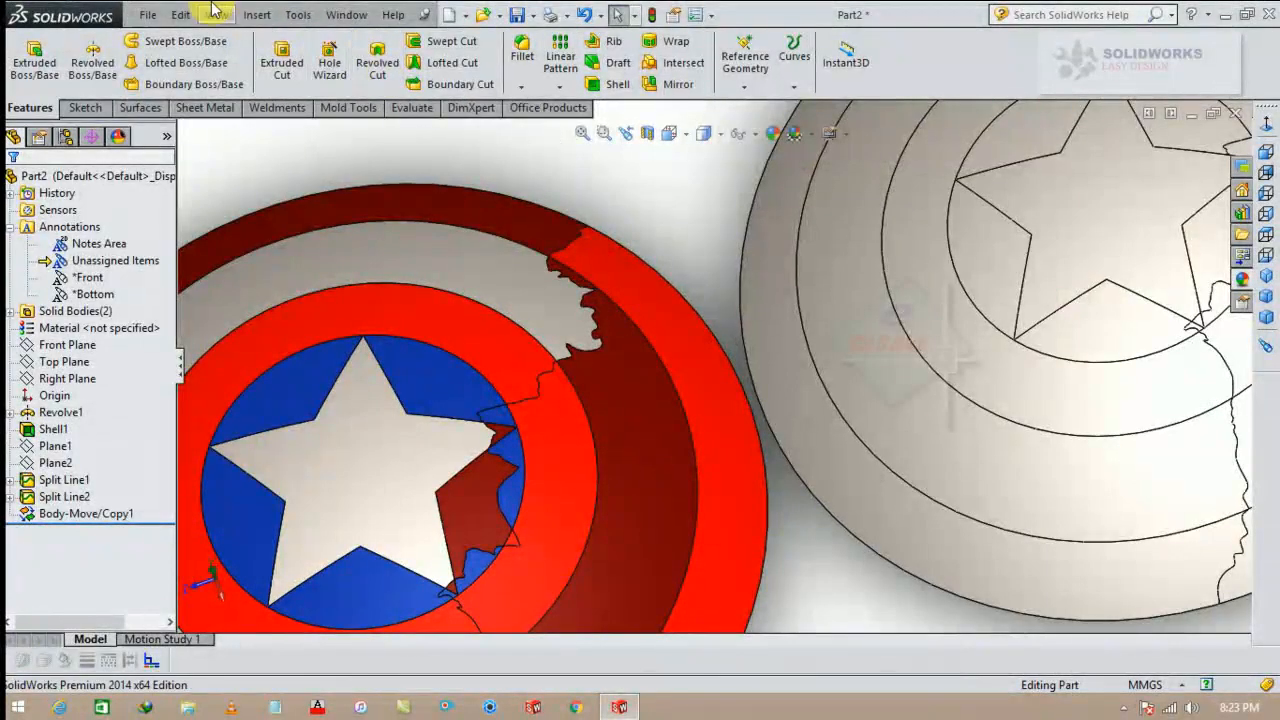
left_click(63, 361)
left_click(75, 340)
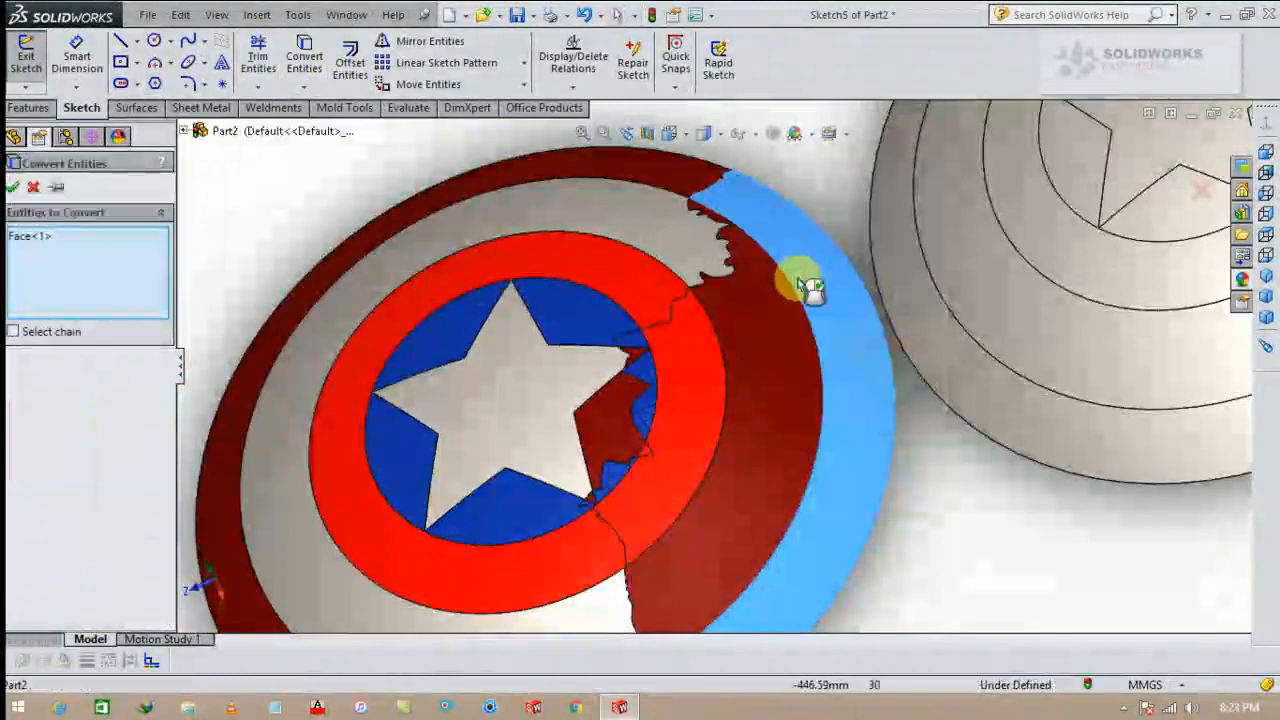
Step: Convert all coloured-shield faces on the broken-off side of the traced edge, including the small slivers around the star tips, into sketch entities
left_click(743, 366)
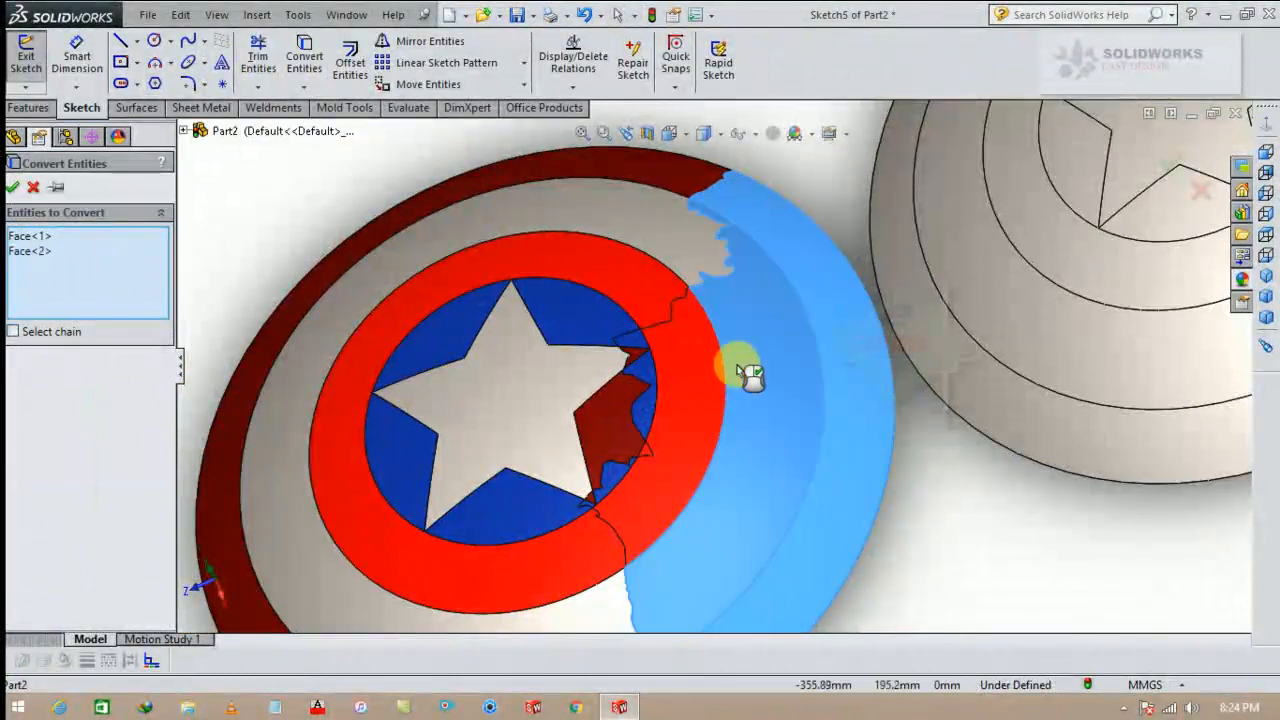
left_click(648, 404)
scroll(640, 415, "down", 5)
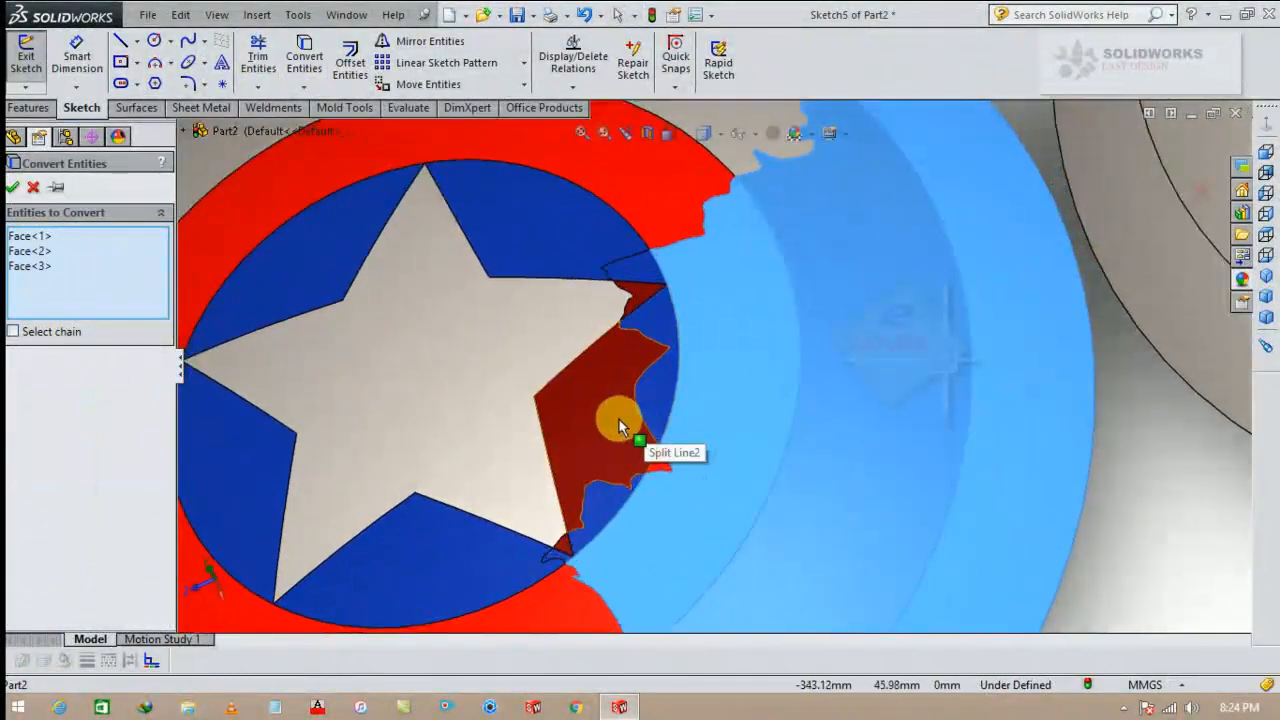
left_click(668, 382)
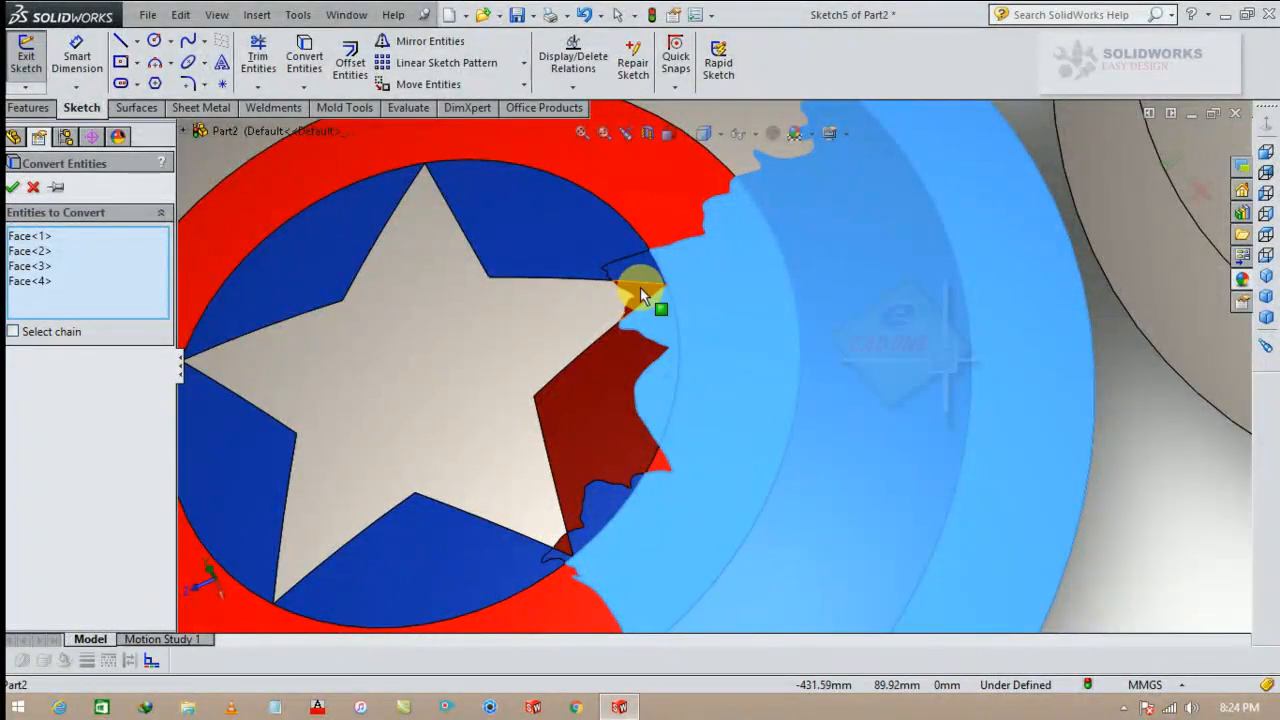
left_click(608, 503)
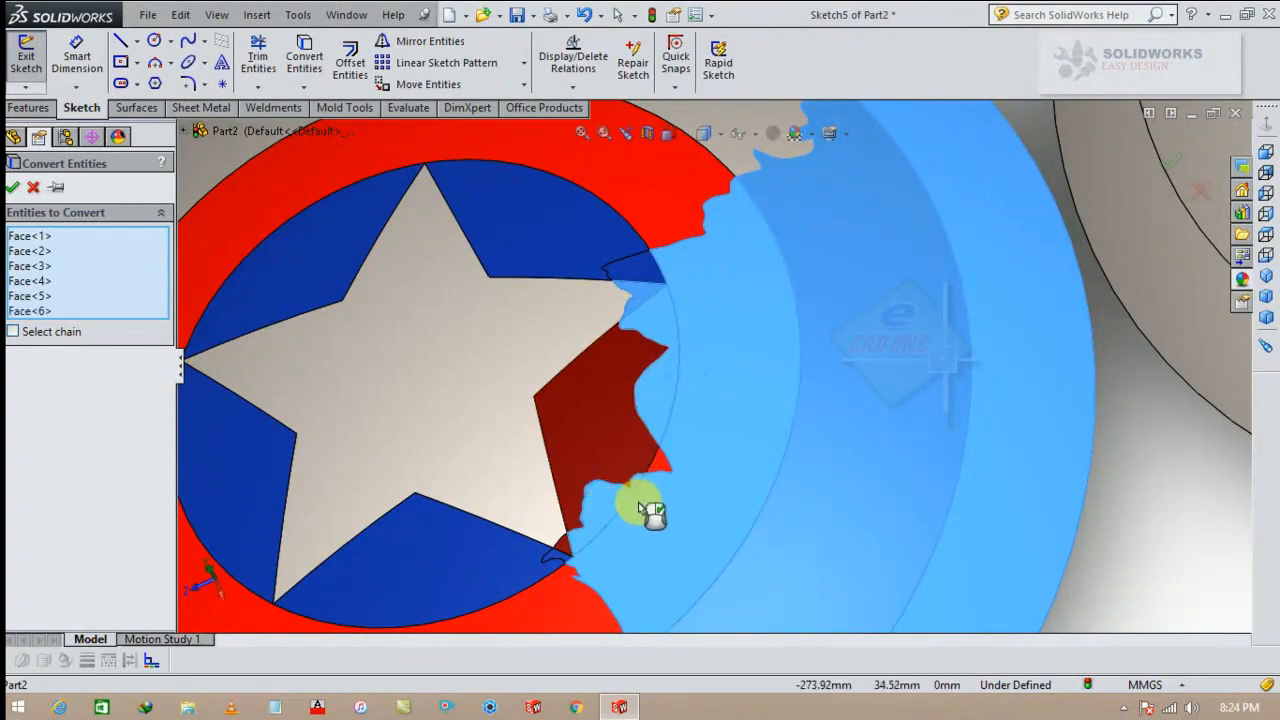
scroll(573, 547, "down", 5)
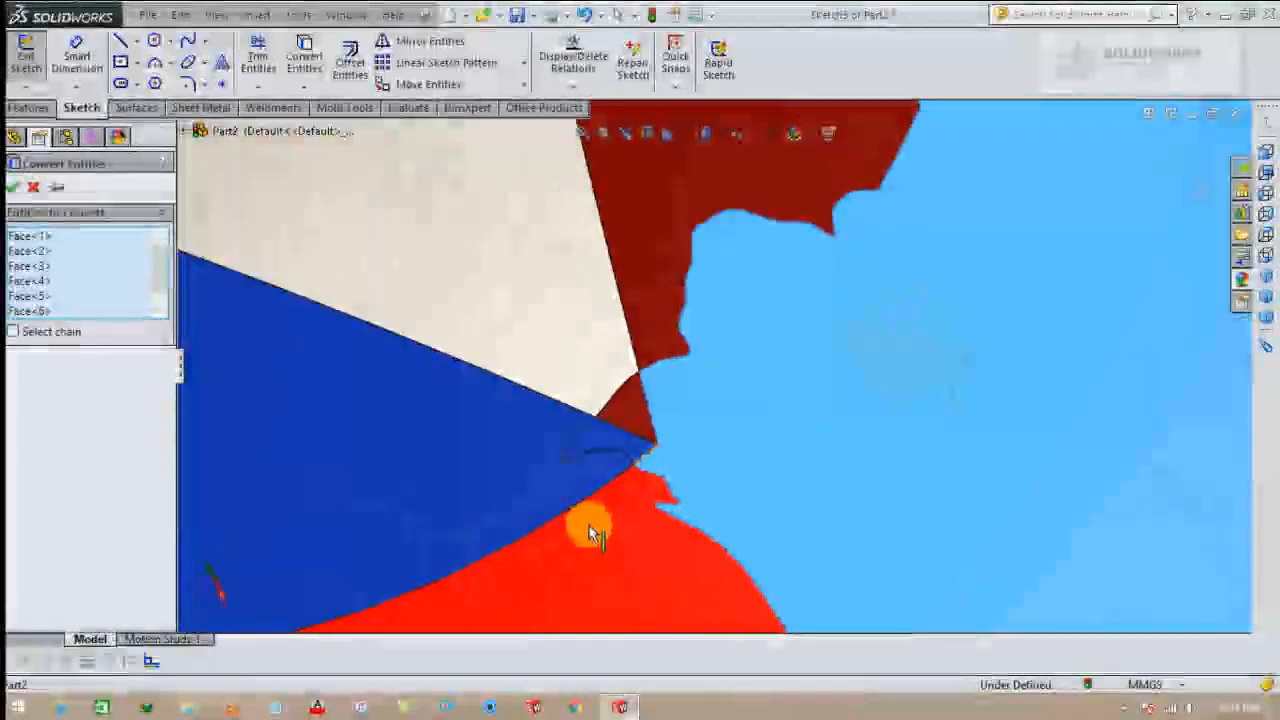
left_click(617, 433)
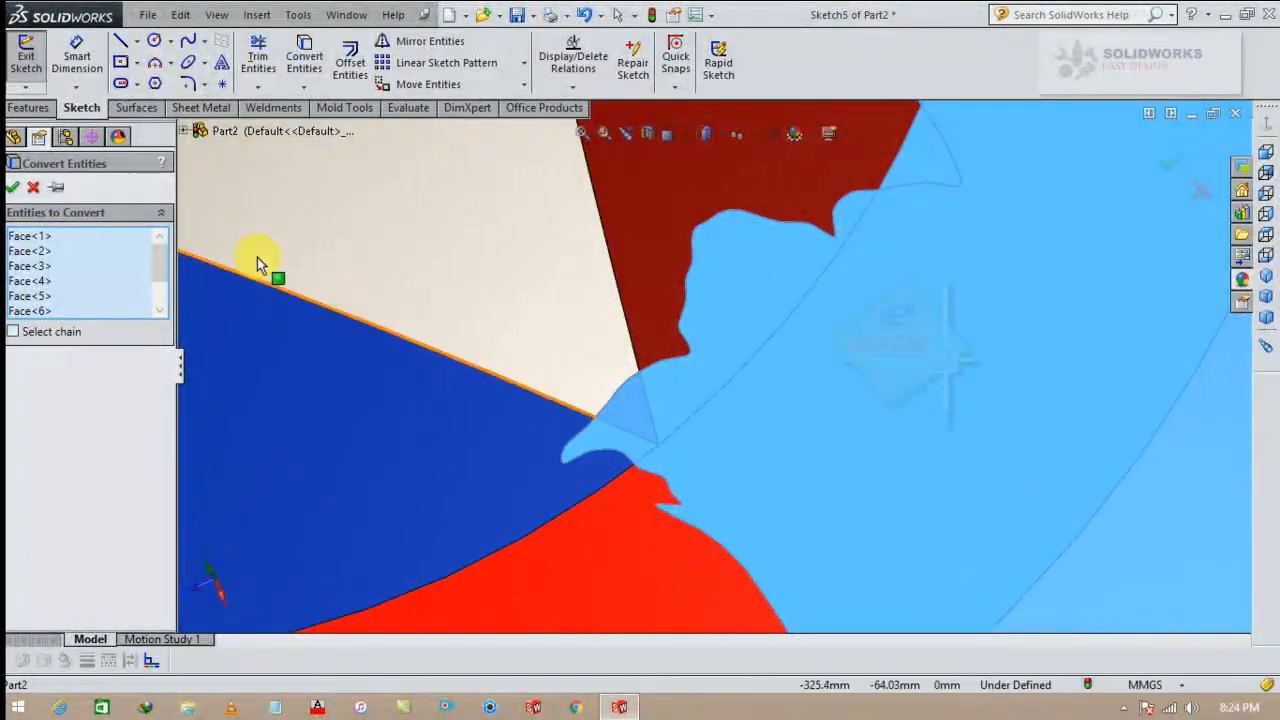
left_click(14, 188)
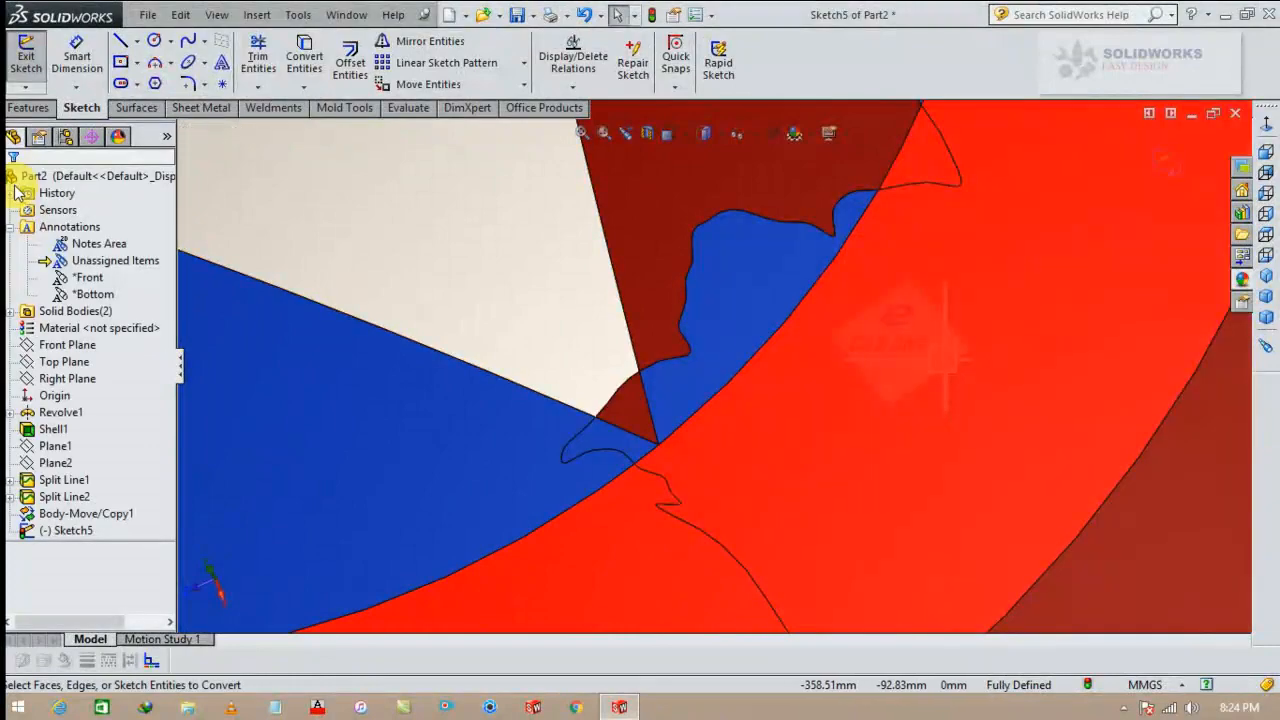
Step: Cut the broken-off piece from the coloured shield with an Extruded Cut set to Through All - Both
scroll(584, 442, "up", 5)
scroll(584, 448, "up", 3)
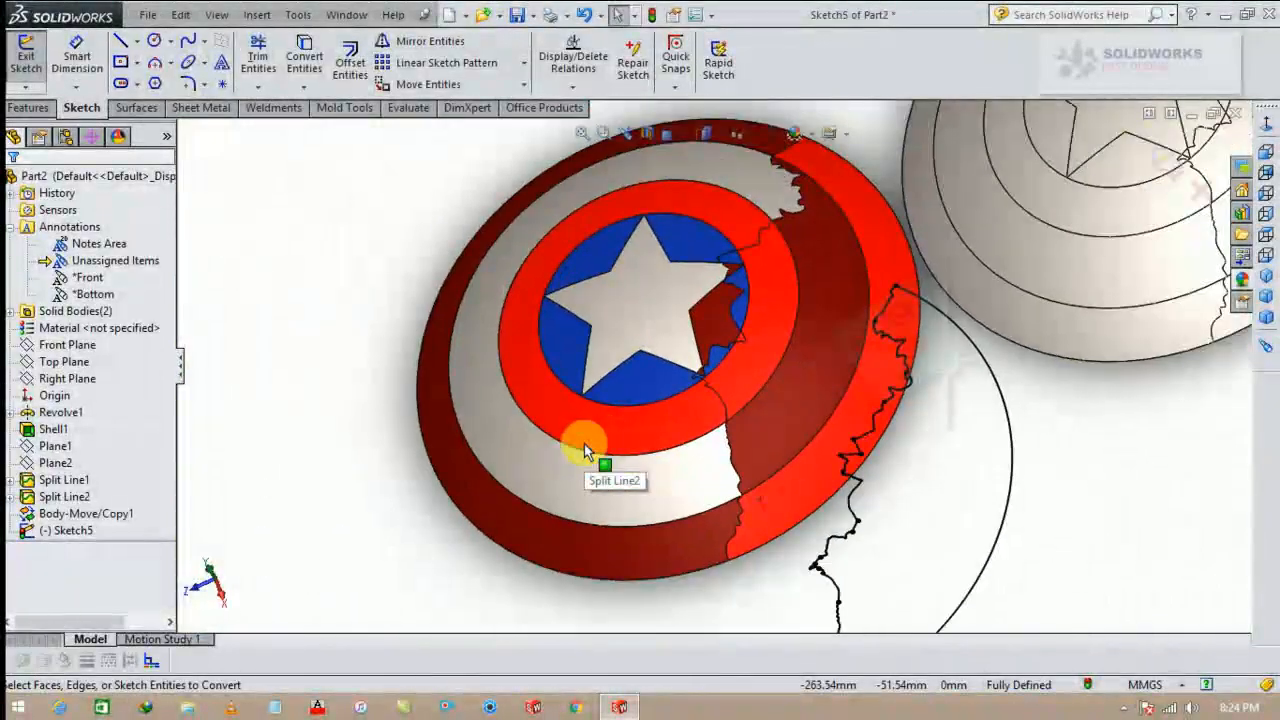
scroll(724, 442, "up", 3)
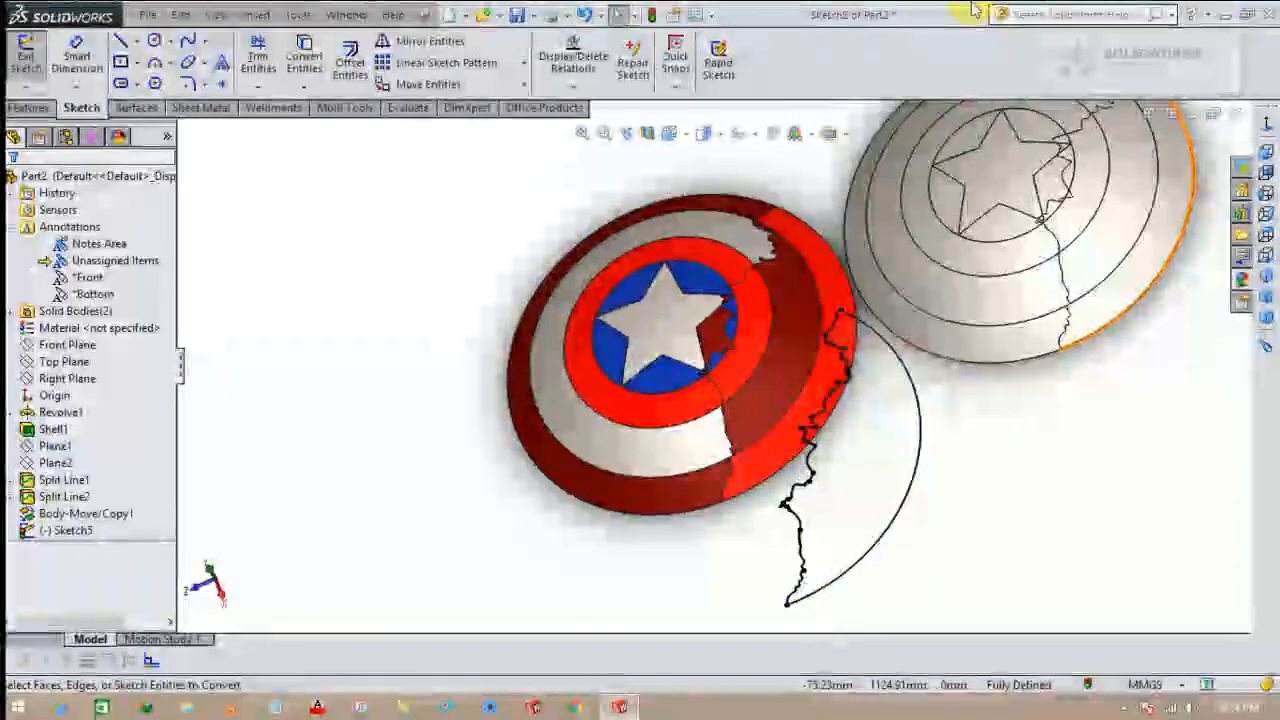
left_click(27, 108)
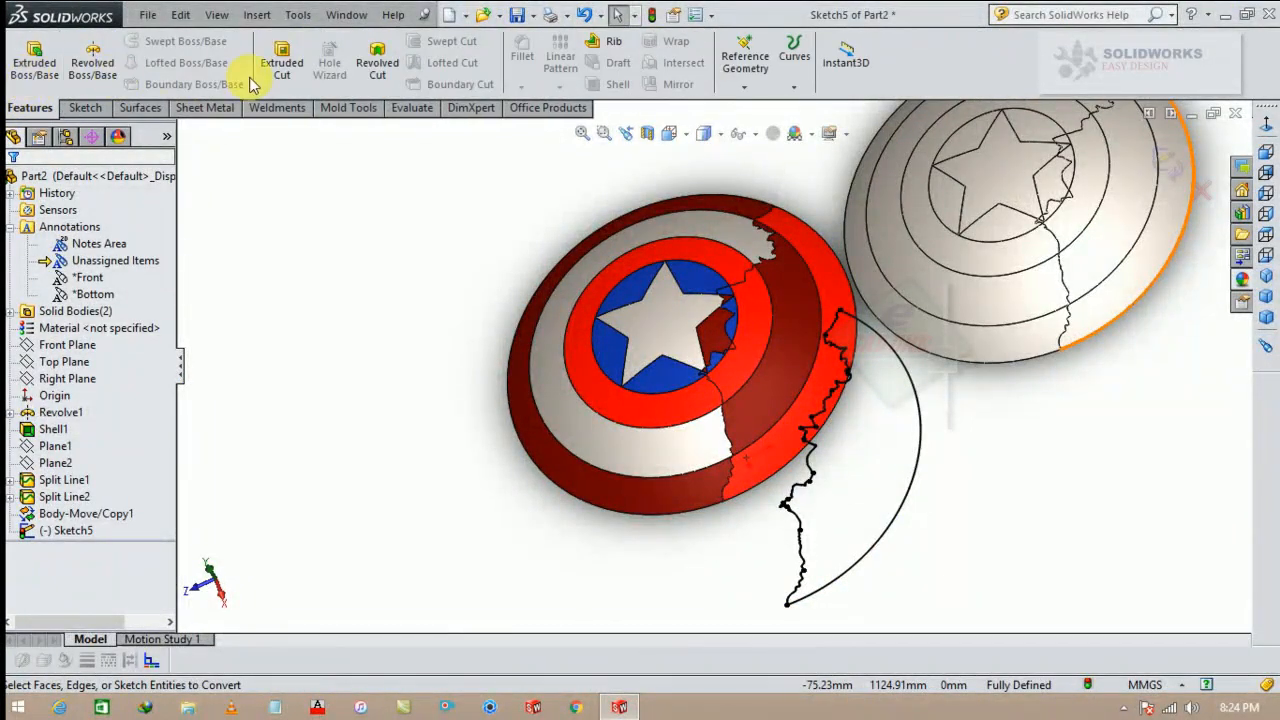
left_click(283, 65)
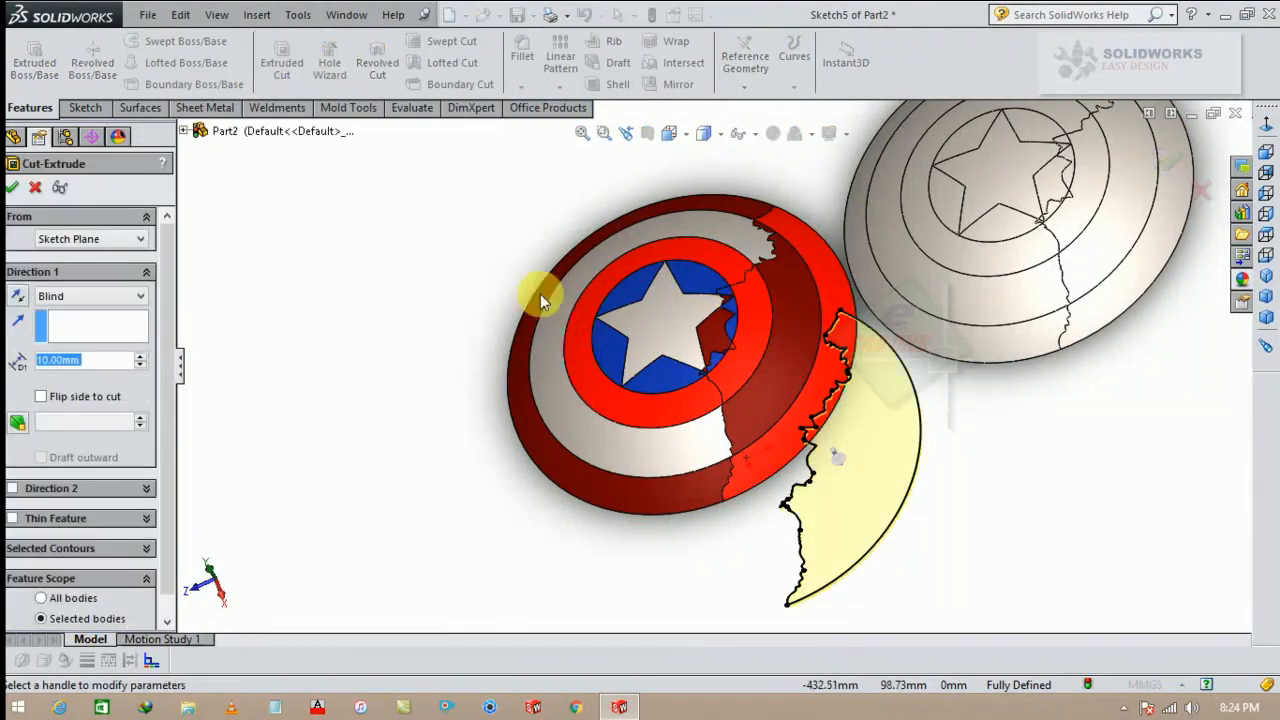
left_click(134, 296)
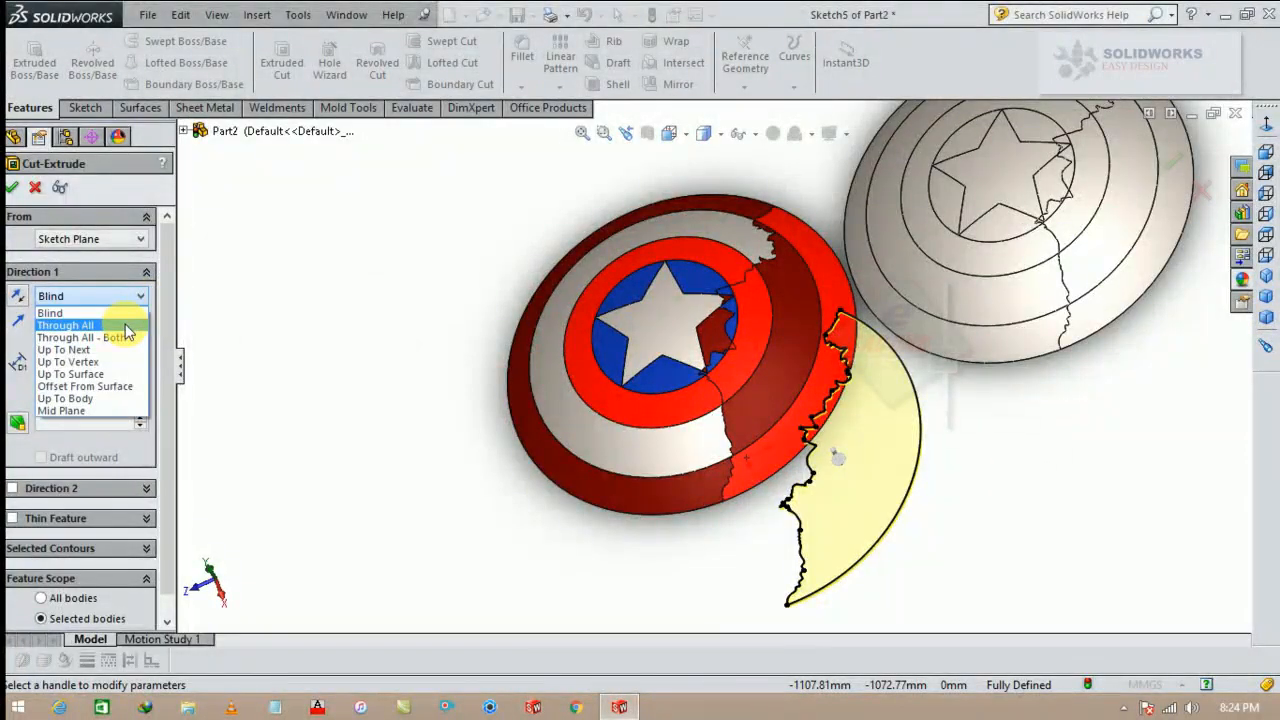
left_click(120, 337)
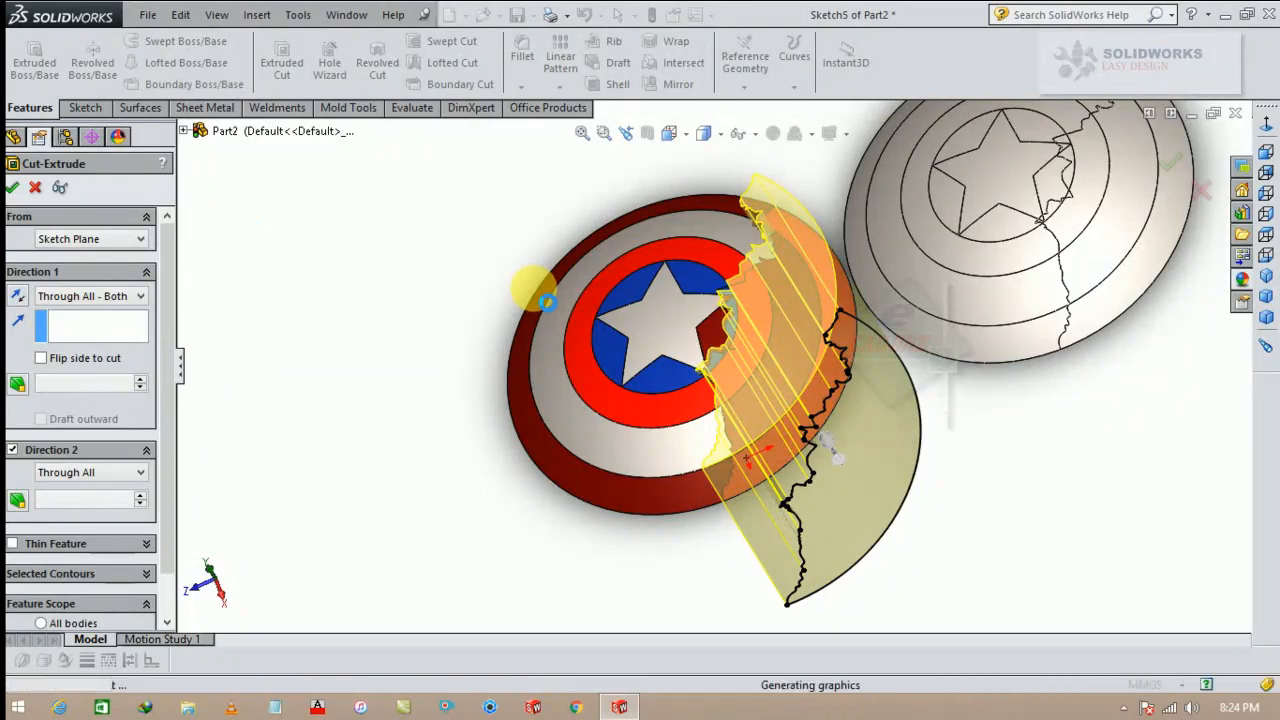
middle_click_drag(571, 337, 752, 413)
scroll(1014, 271, "down", 3)
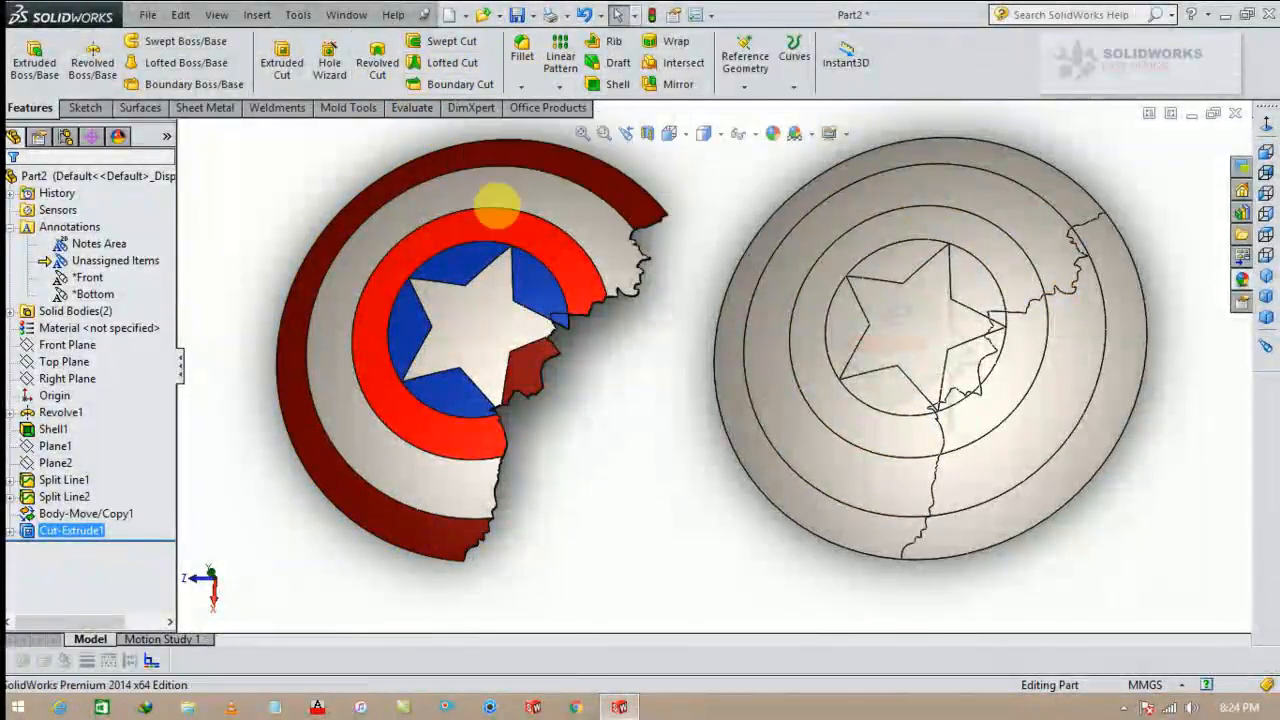
Step: Start another sketch on the Top Plane for cutting the uncoloured shield copy
scroll(646, 306, "up", 3)
middle_click_drag(662, 318, 577, 467)
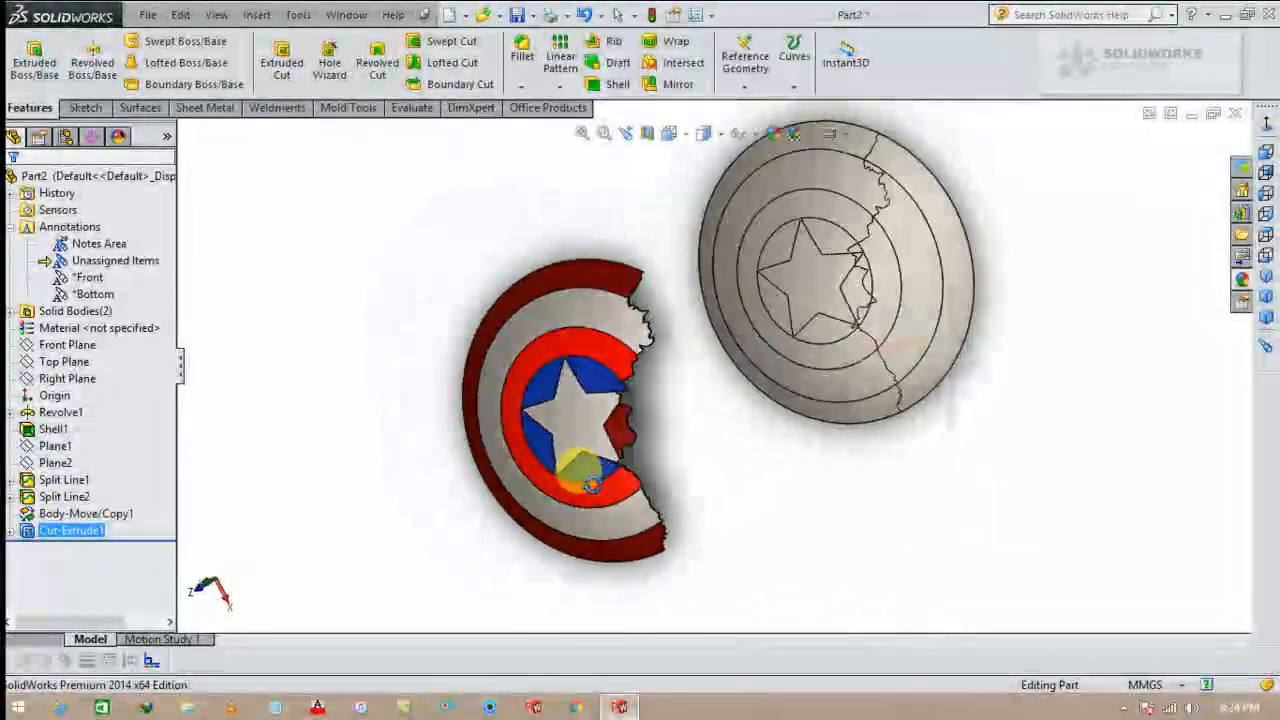
scroll(860, 245, "down", 1)
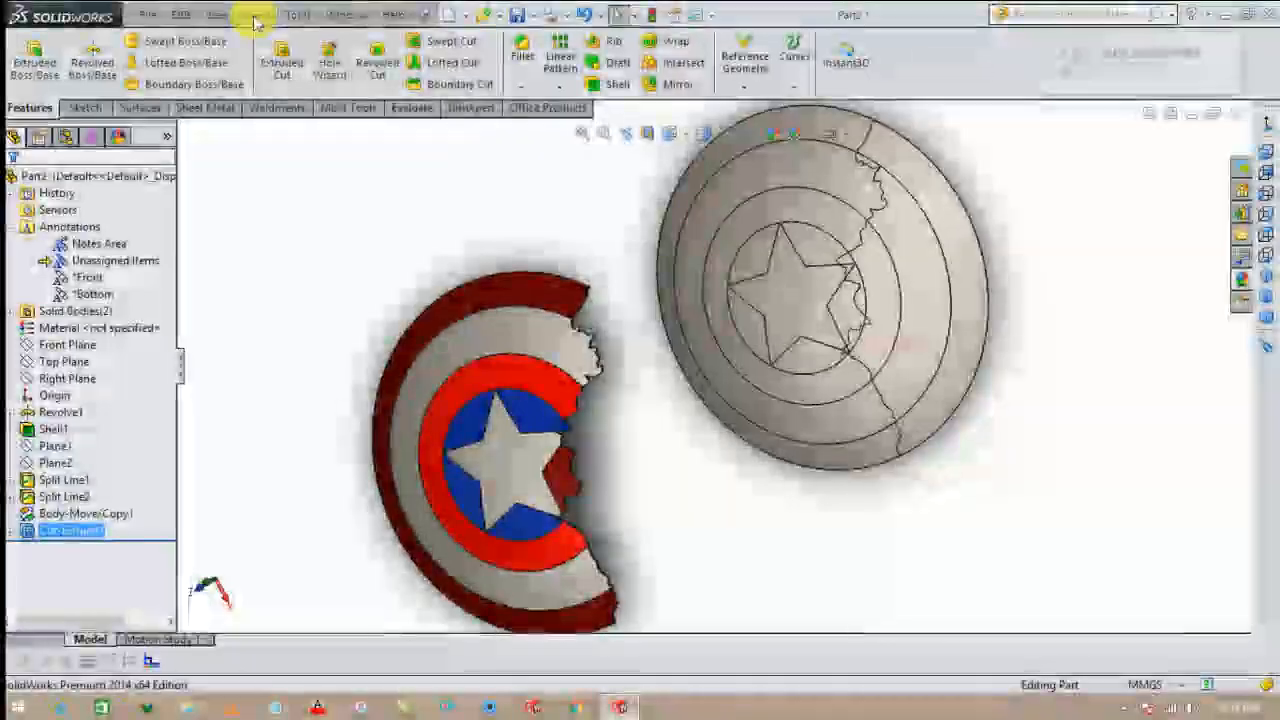
left_click(76, 362)
left_click(96, 336)
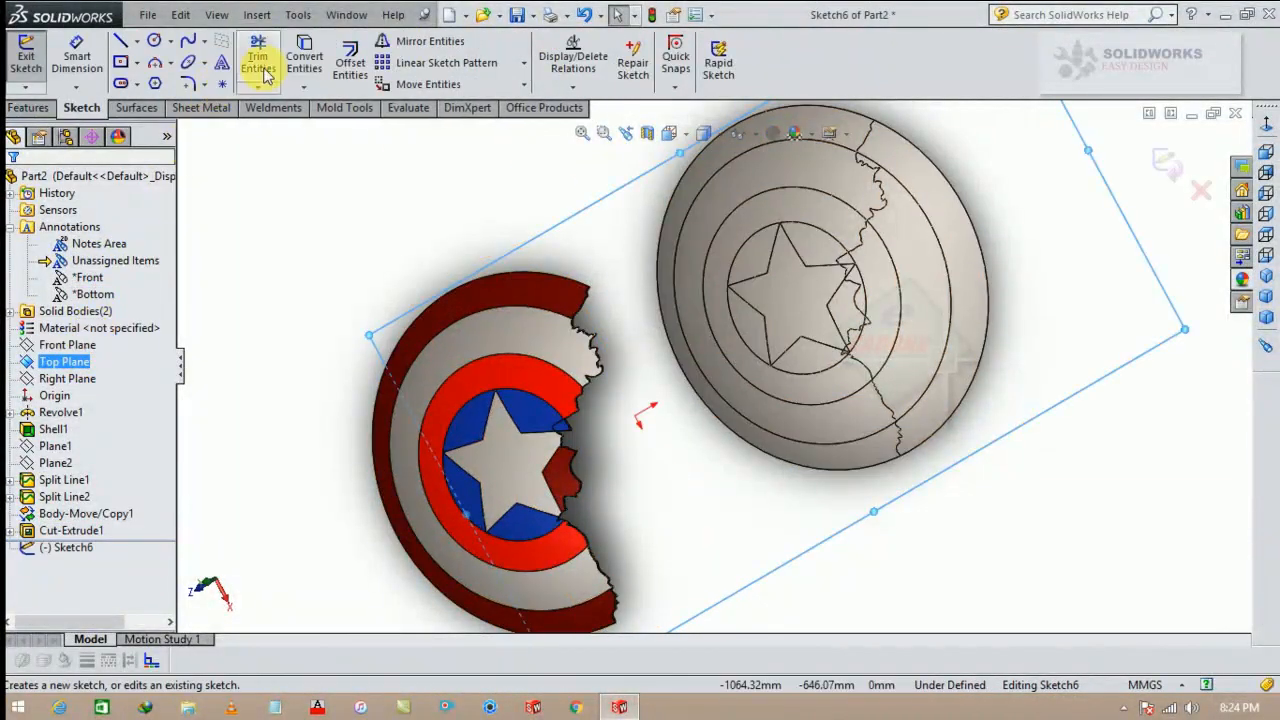
Step: Convert the uncoloured copy's ring, star and star-background faces on the larger side of the traced edge into sketch entities
left_click(306, 60)
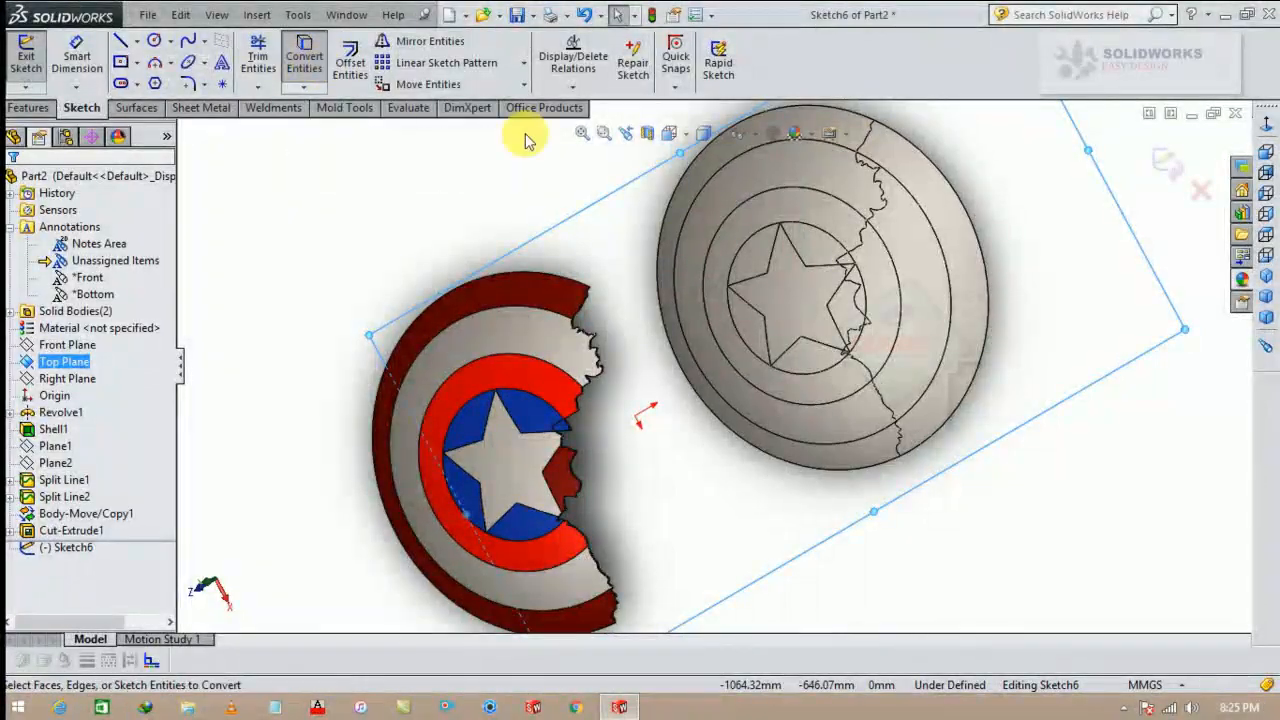
middle_click_drag(858, 302, 877, 283)
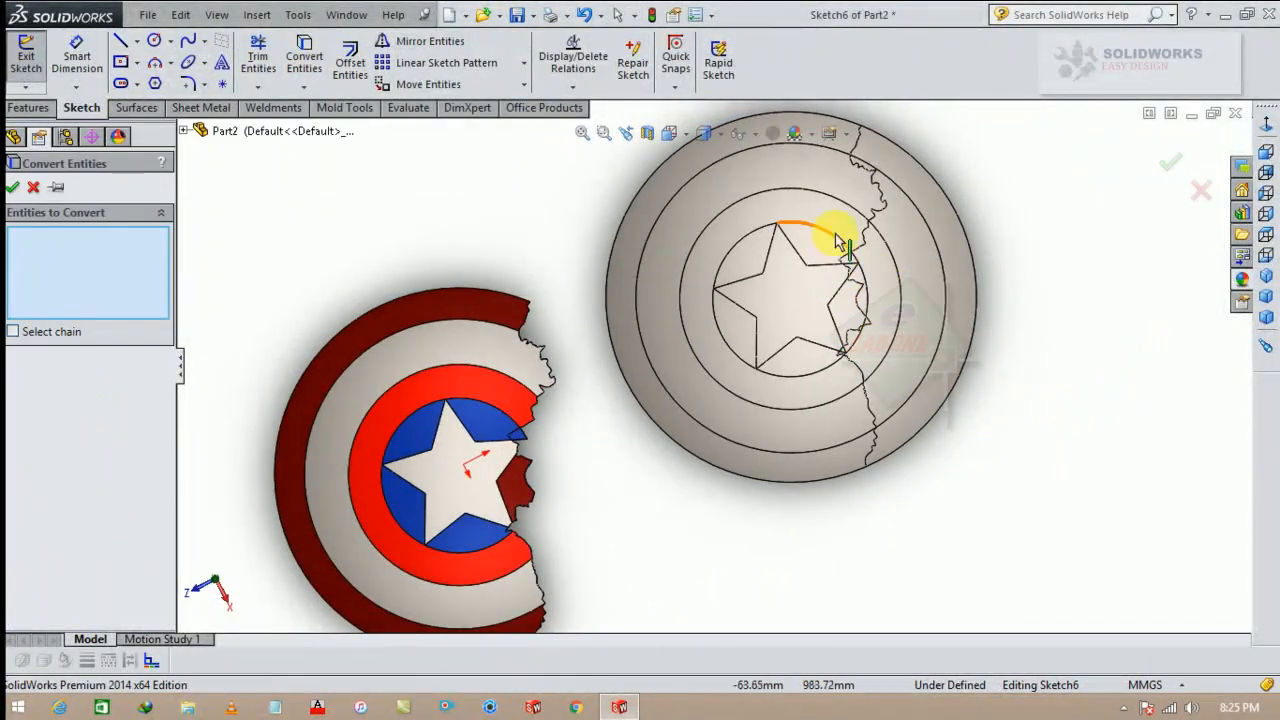
left_click(667, 217)
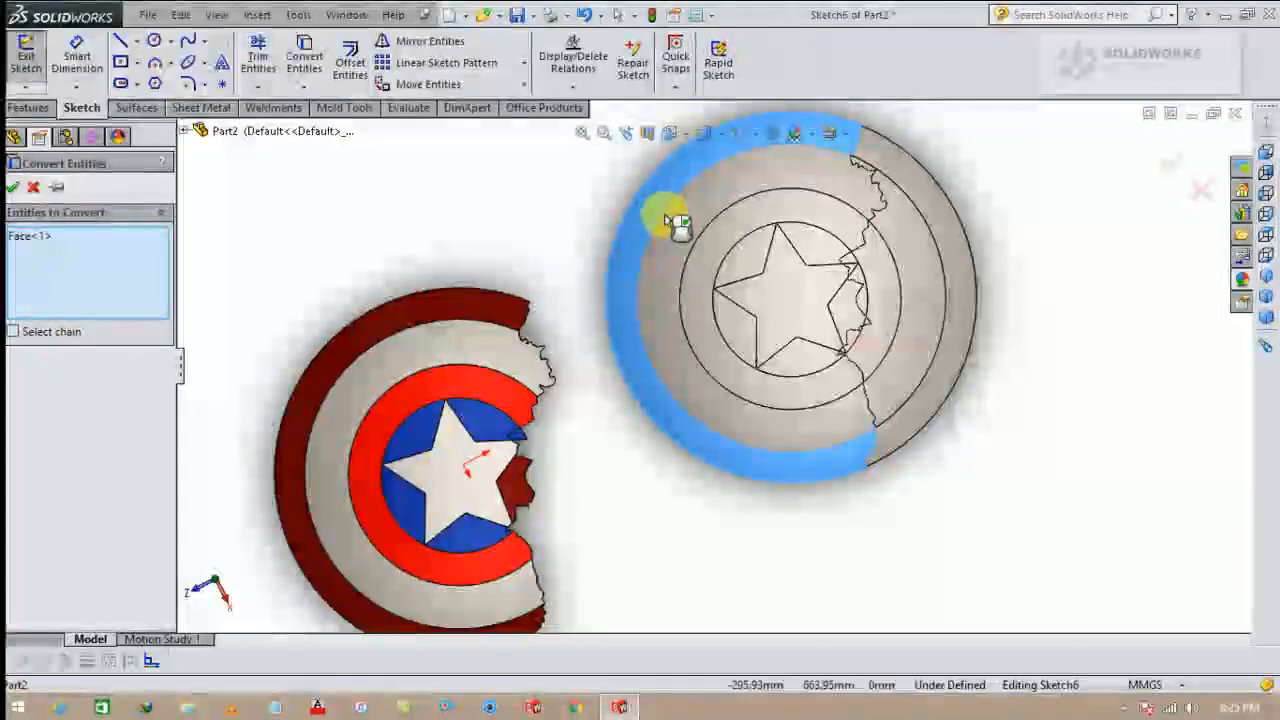
left_click(690, 242)
left_click(708, 260)
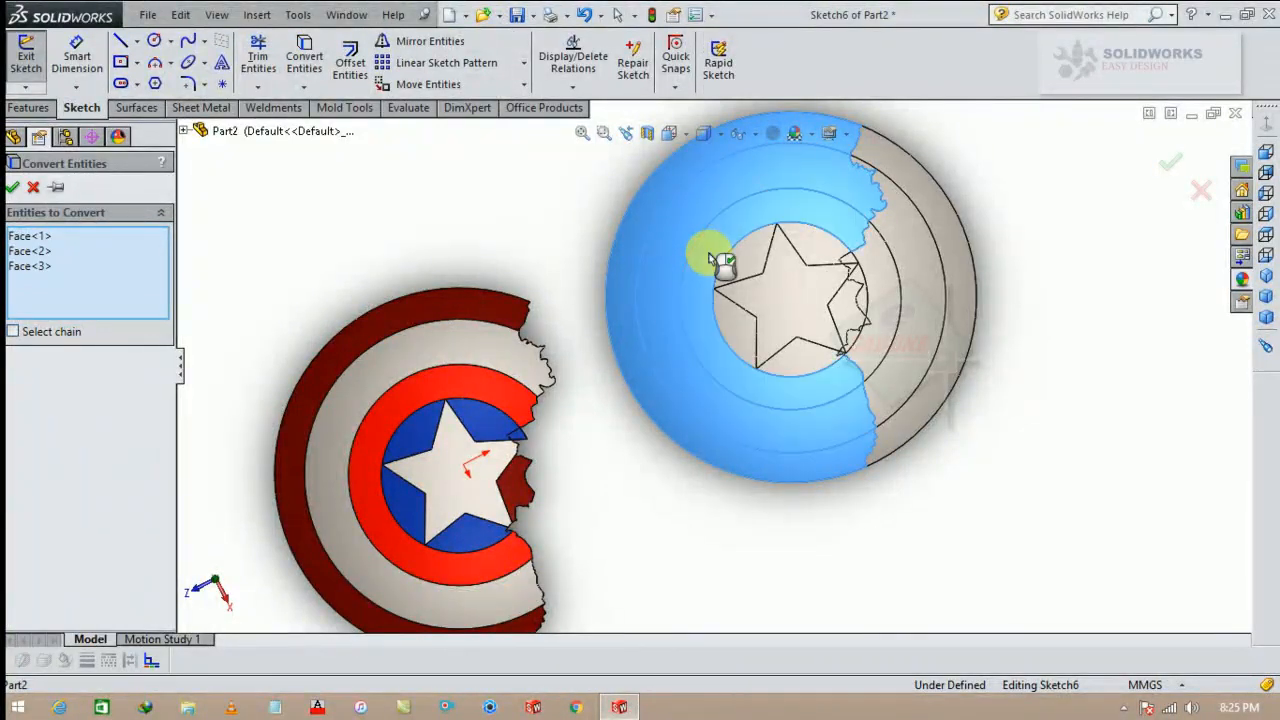
left_click(783, 291)
left_click(737, 320)
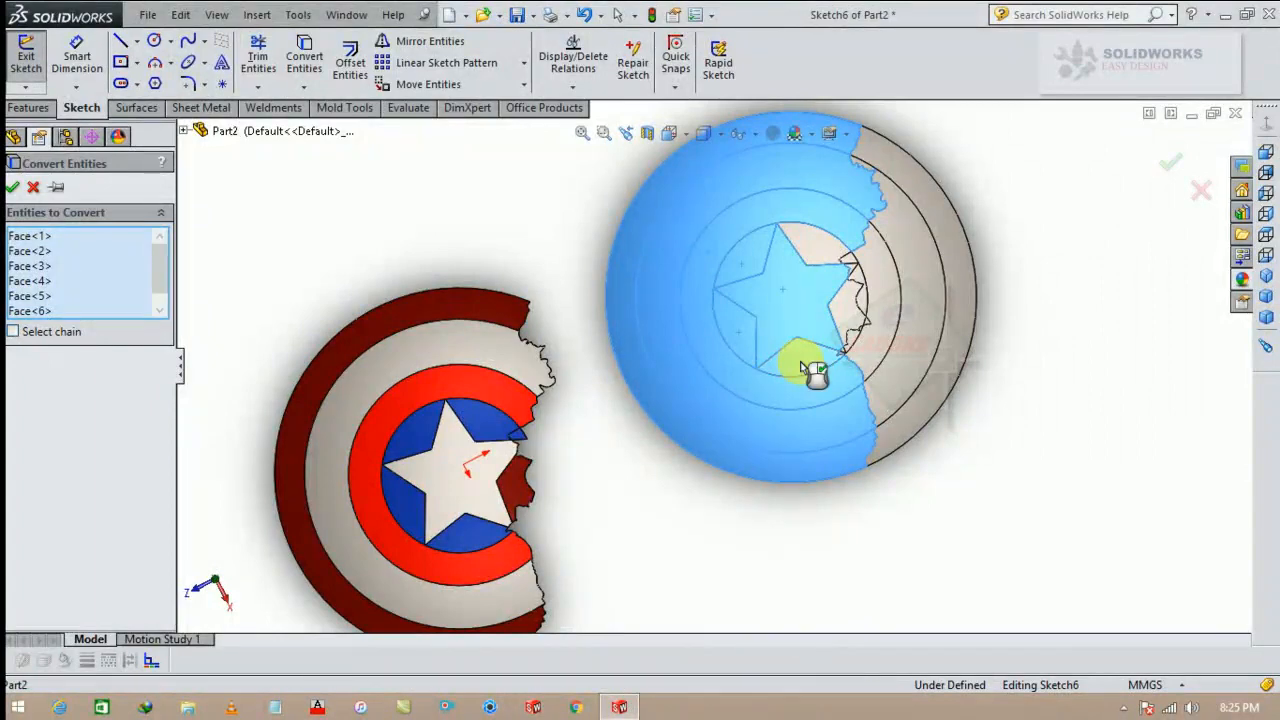
scroll(840, 272, "up", 3)
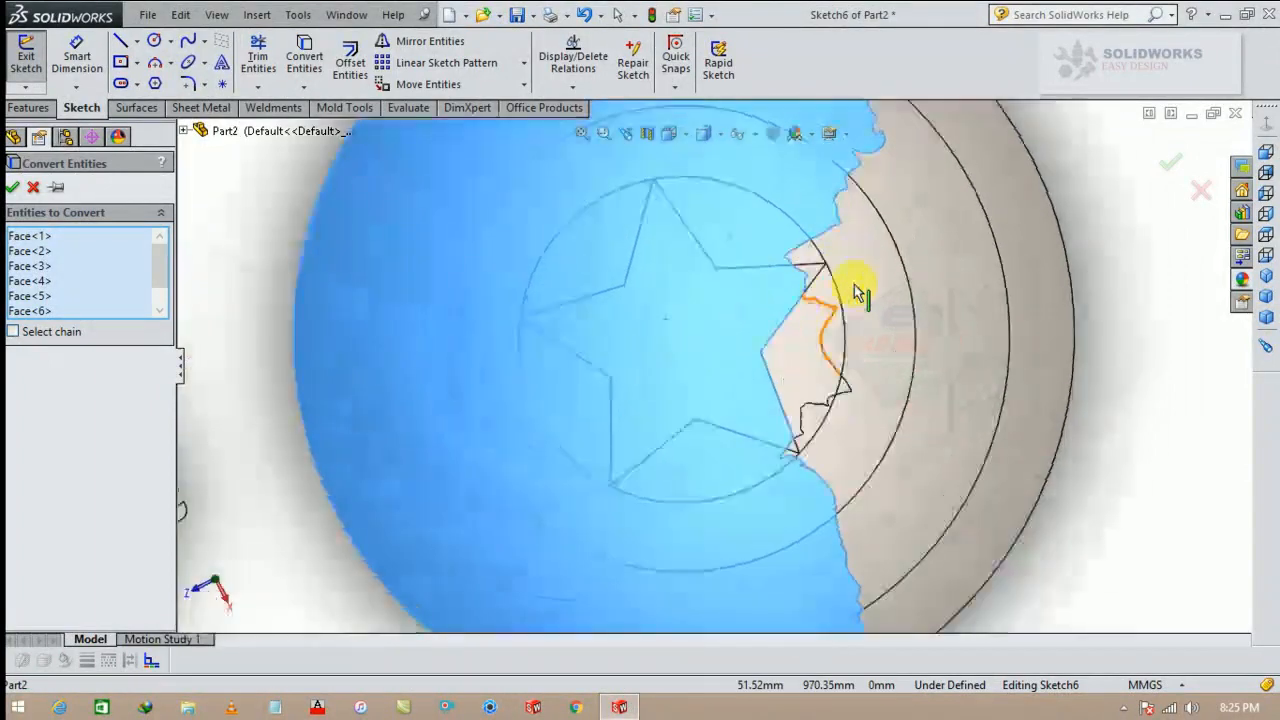
scroll(791, 409, "up", 4)
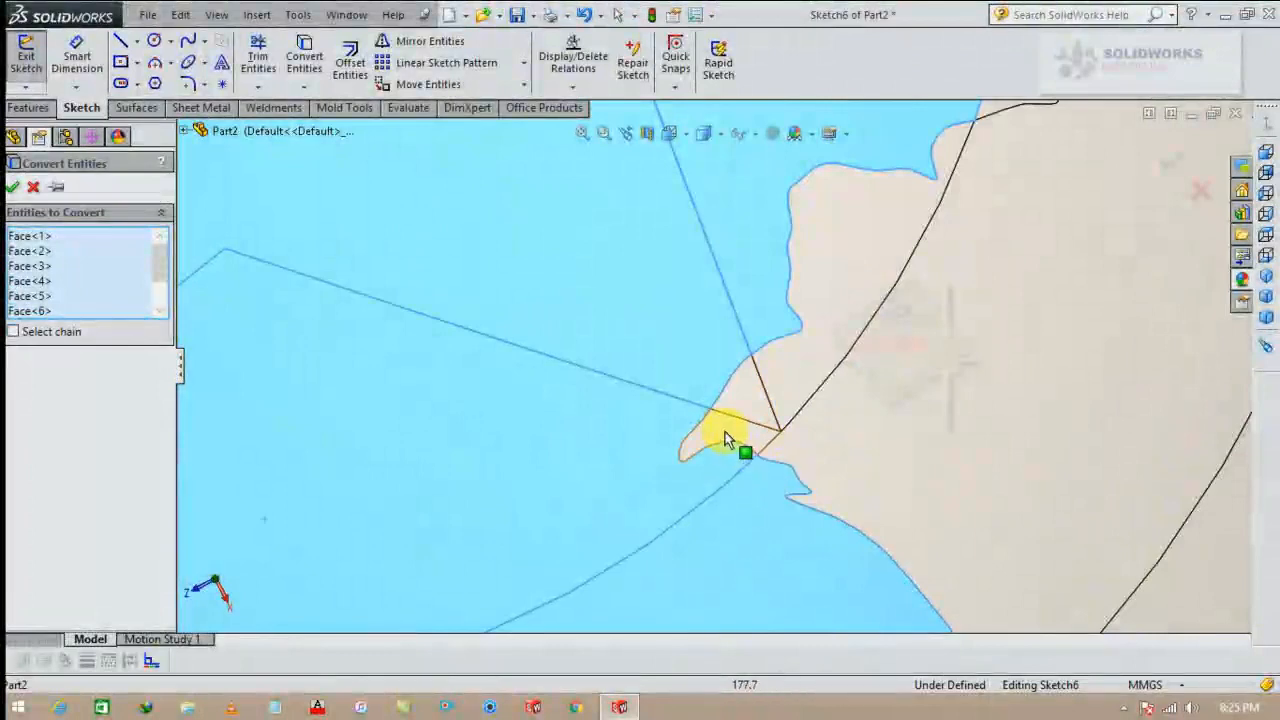
scroll(774, 448, "down", 6)
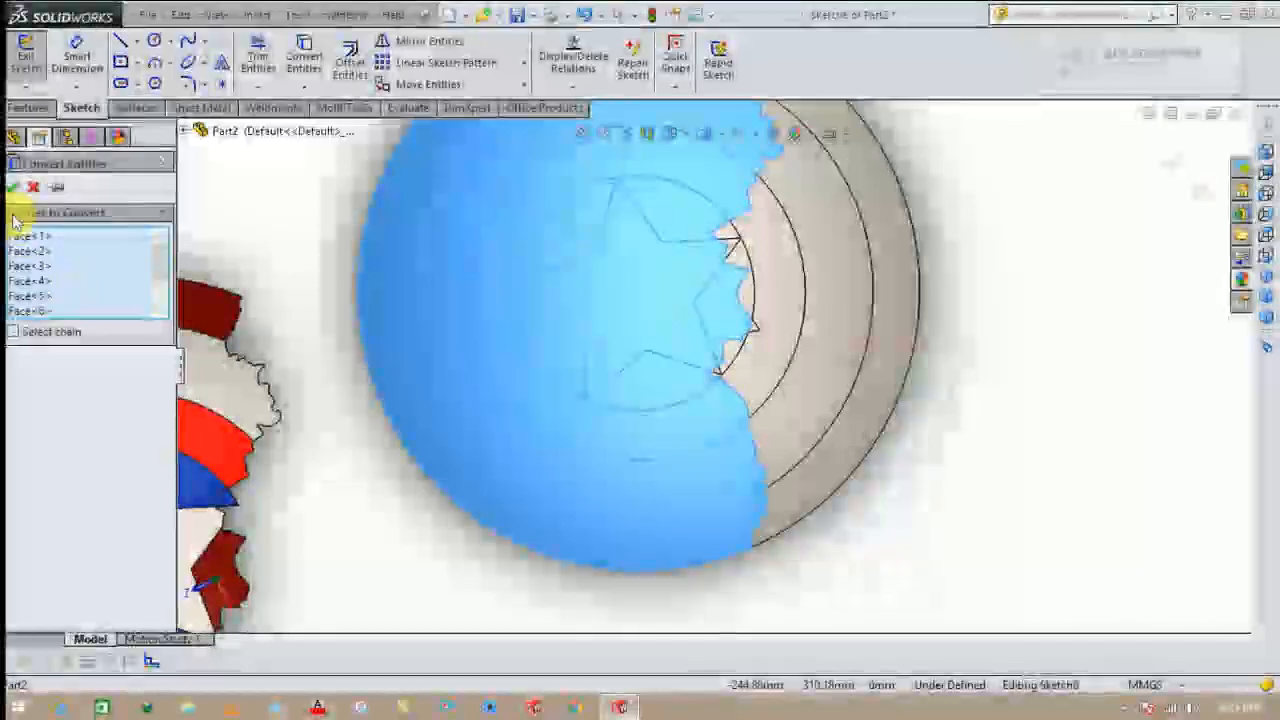
left_click(14, 186)
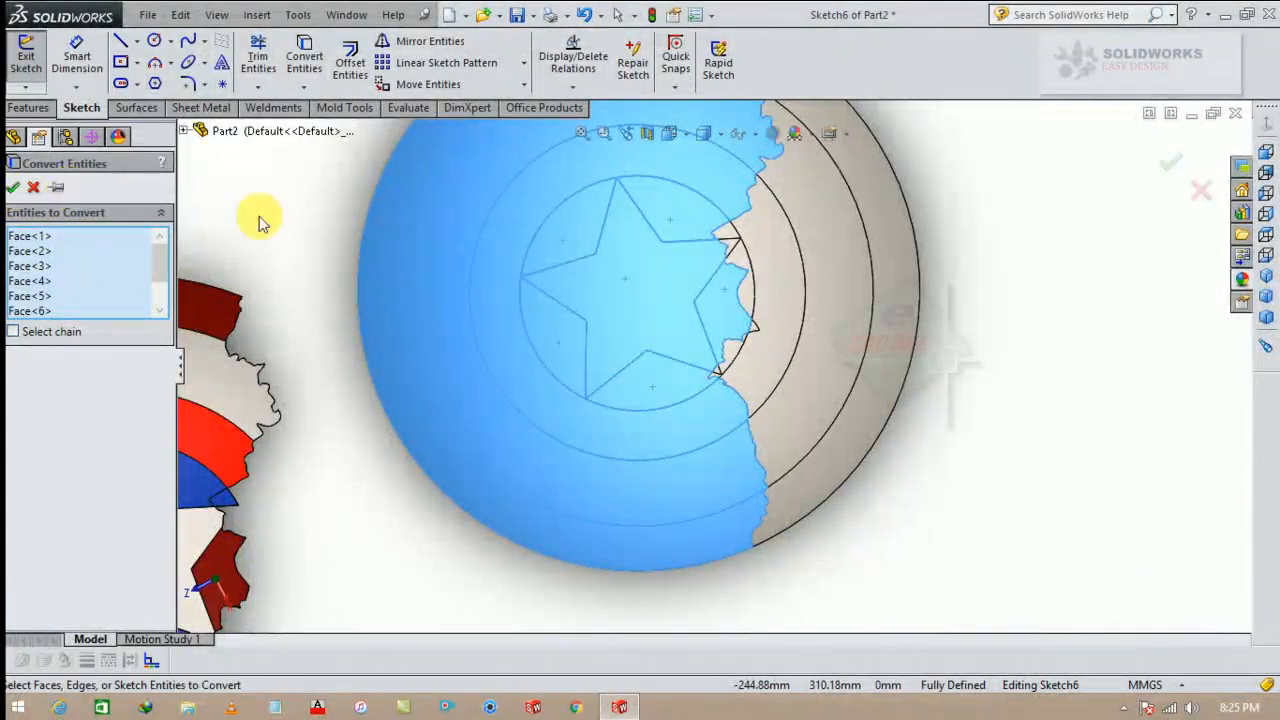
Step: Cut the larger portion from the uncoloured copy with an Extruded Cut set to Through All - Both, leaving the broken-off fragment
middle_click_drag(757, 286, 737, 177)
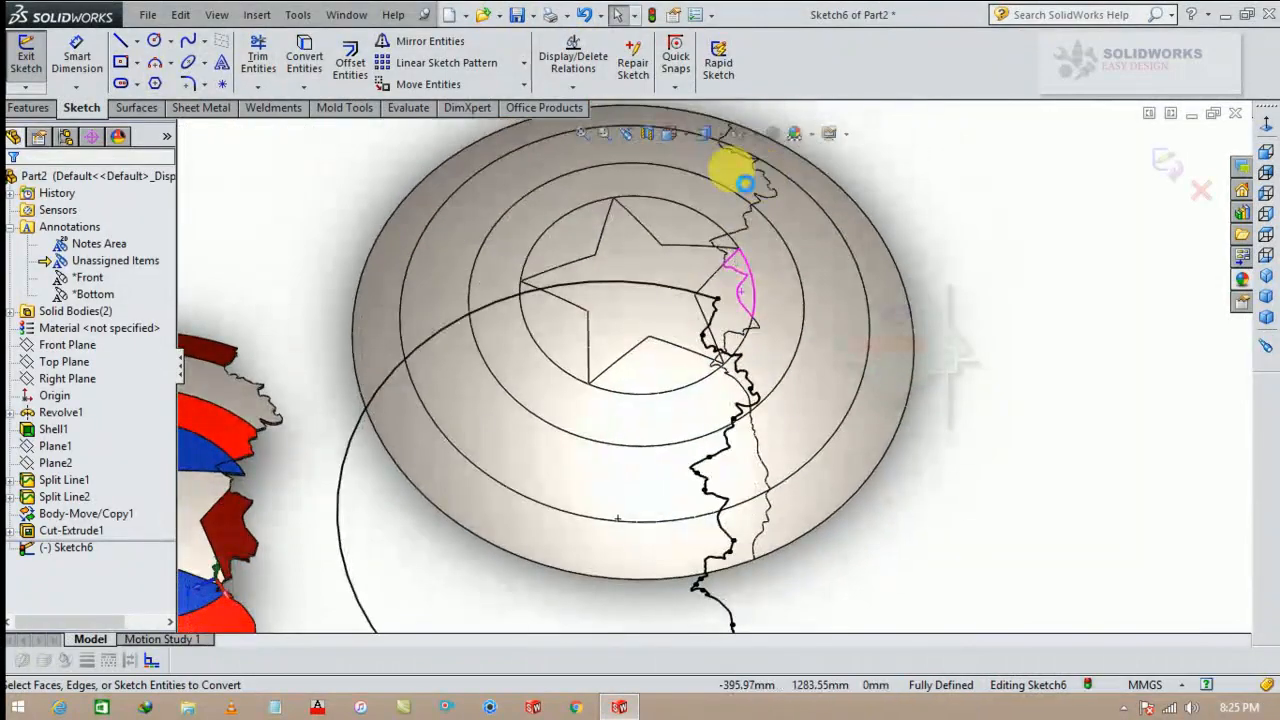
left_click(30, 108)
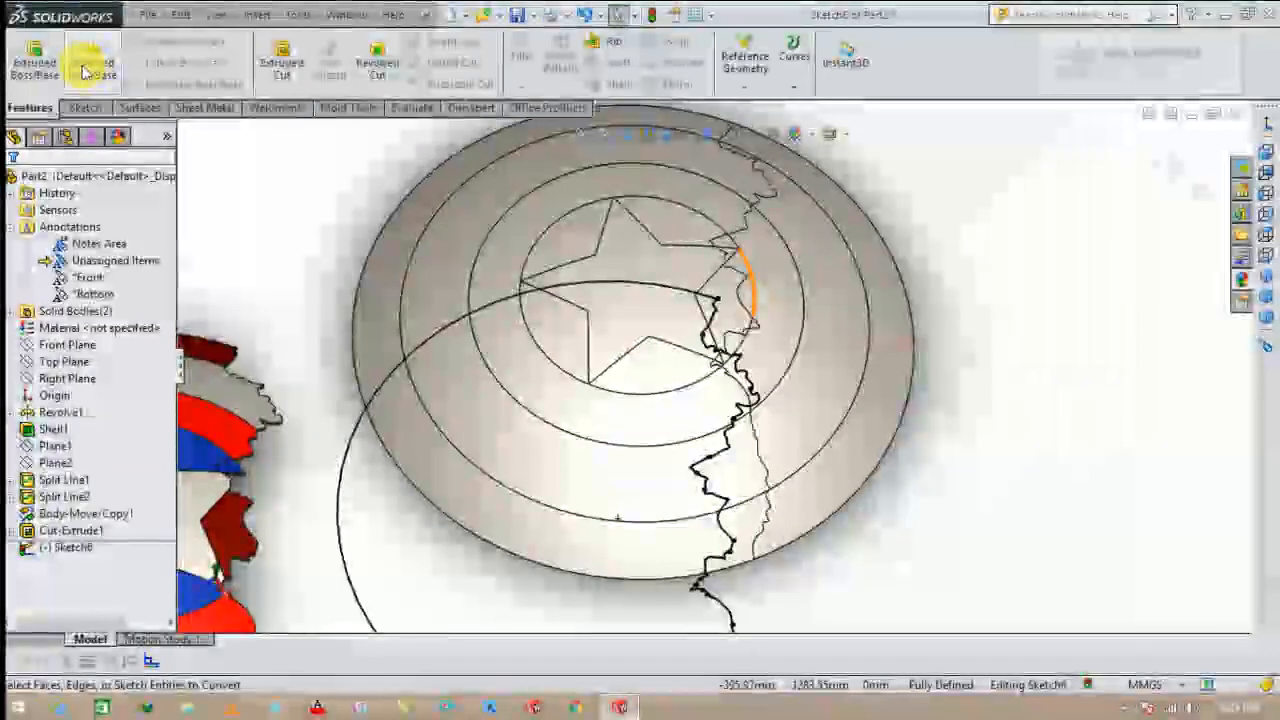
left_click(282, 58)
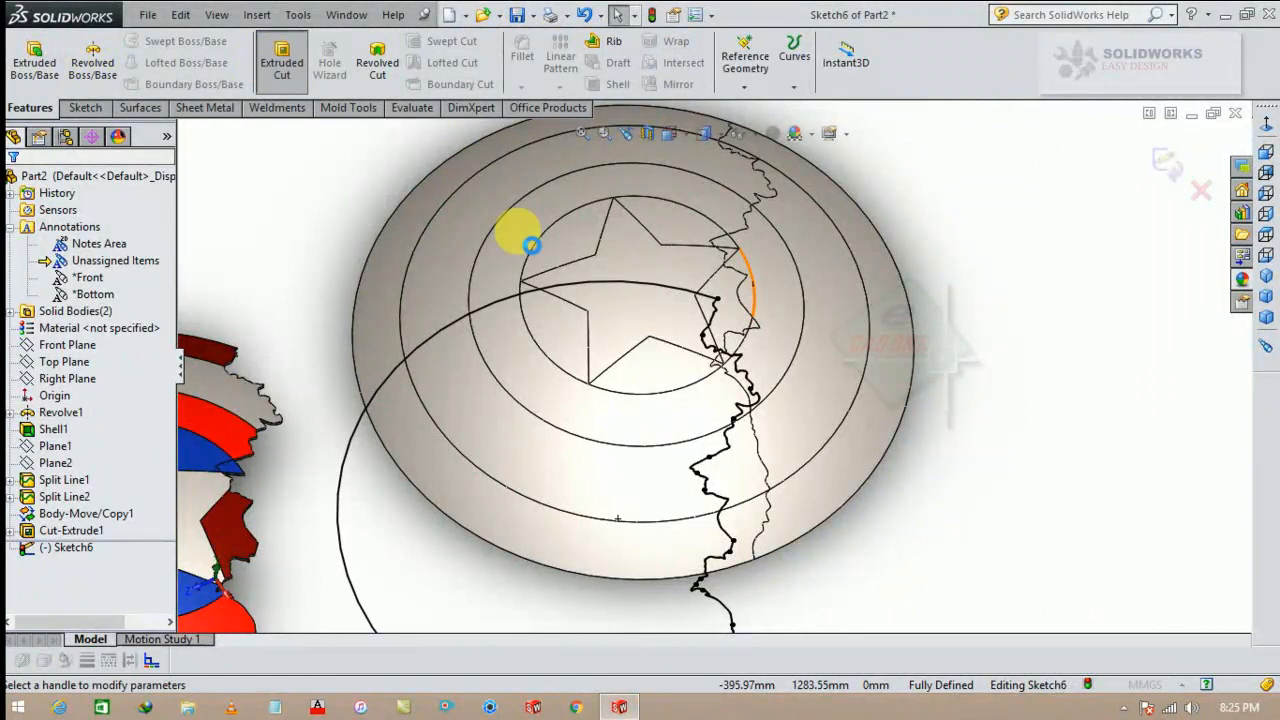
left_click(129, 301)
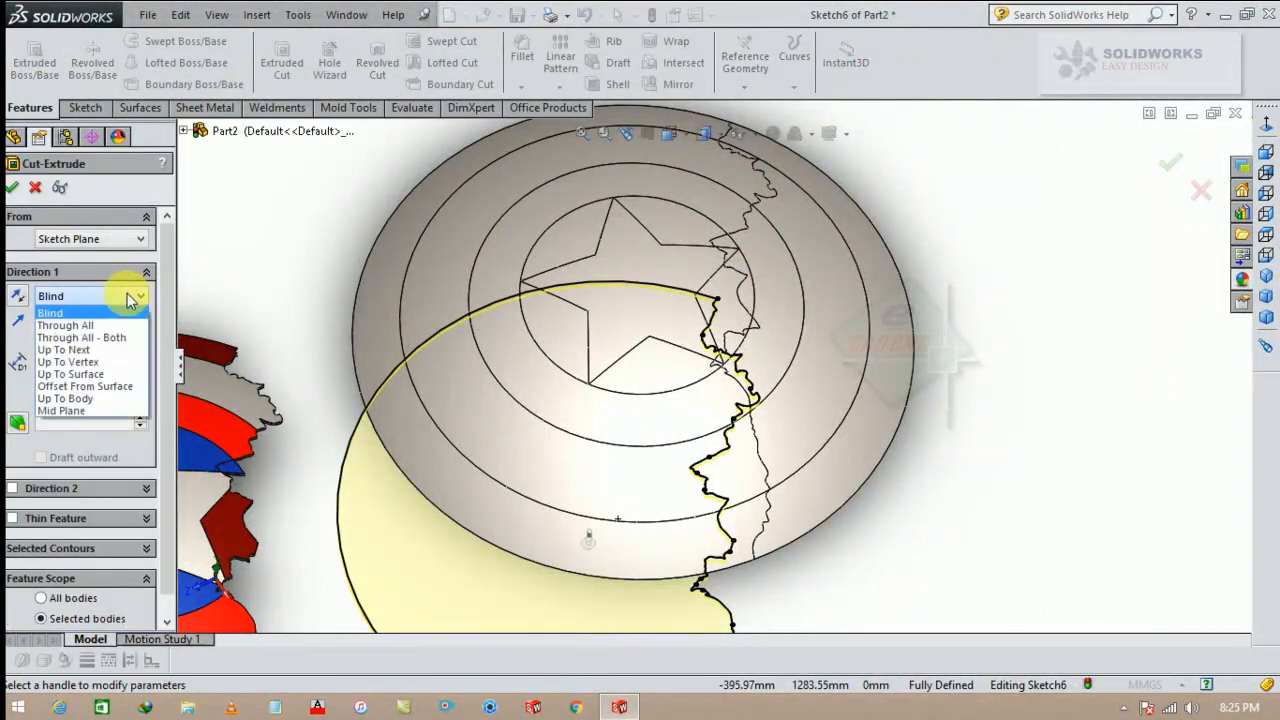
left_click(134, 346)
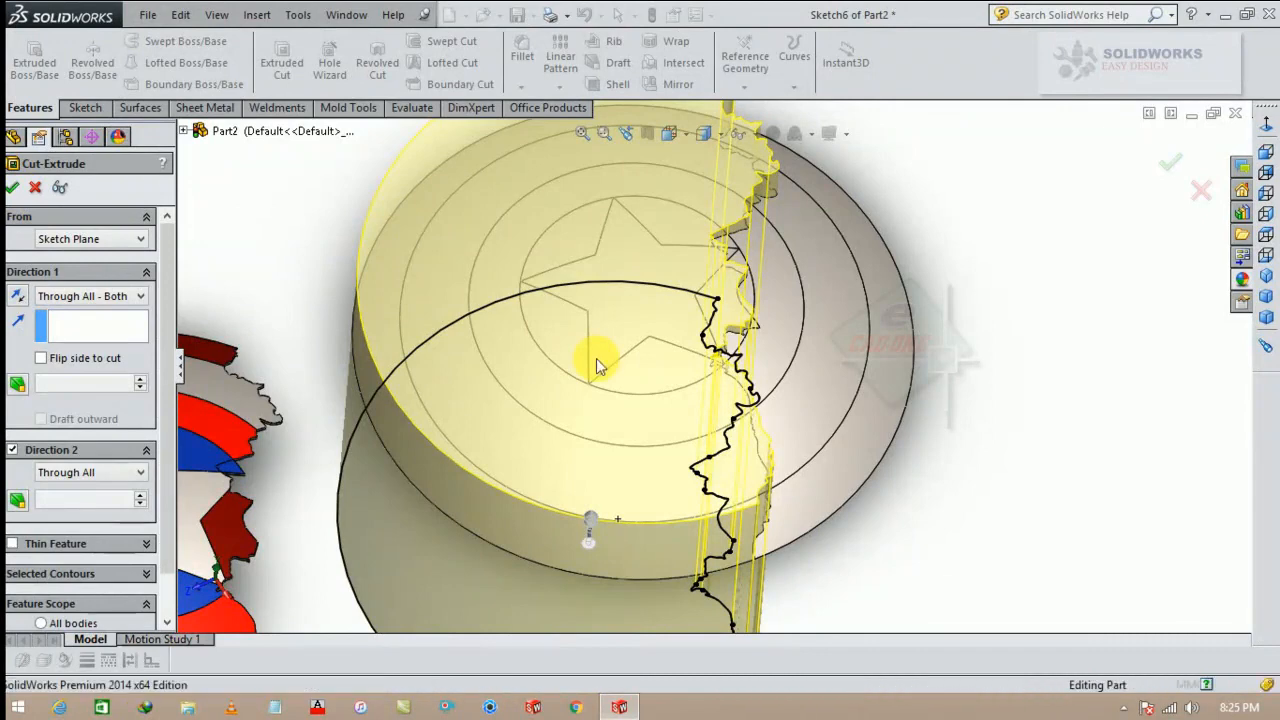
scroll(597, 366, "up", 5)
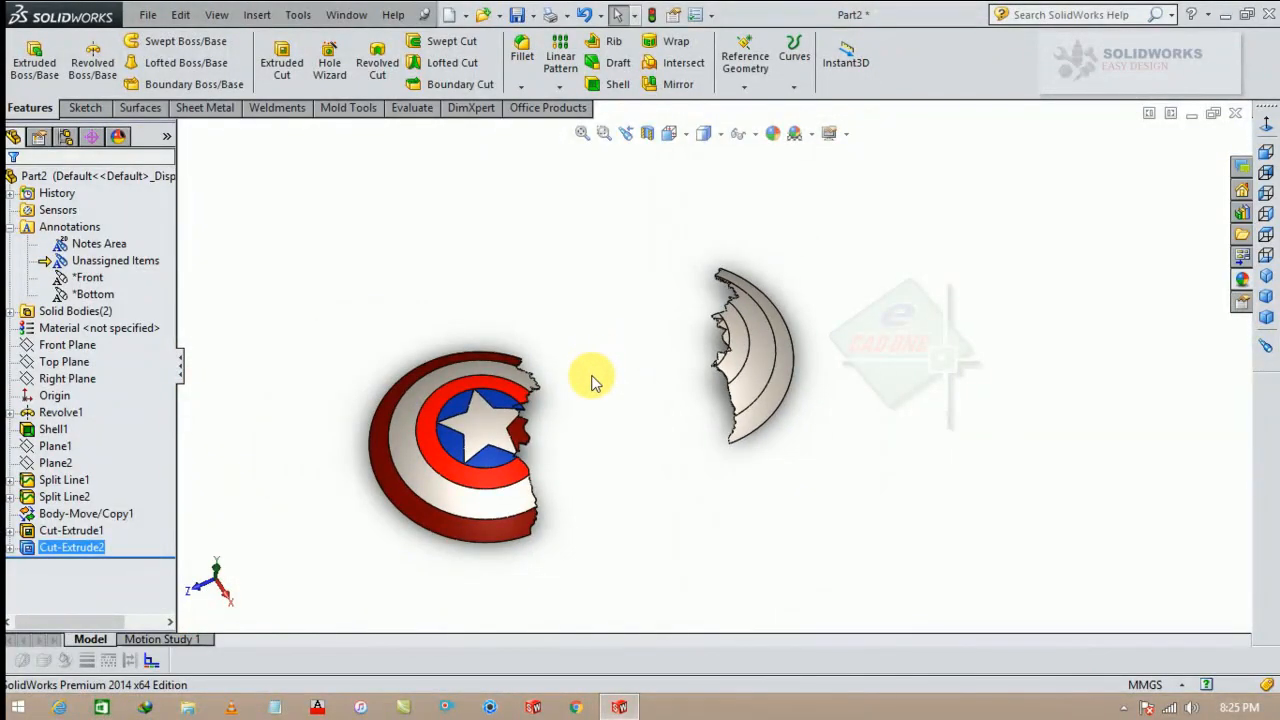
Step: Move the broken-off fragment about 767 mm along Z toward the coloured shield with Move/Copy Body, Copy option off
left_click(1268, 280)
left_click(1264, 132)
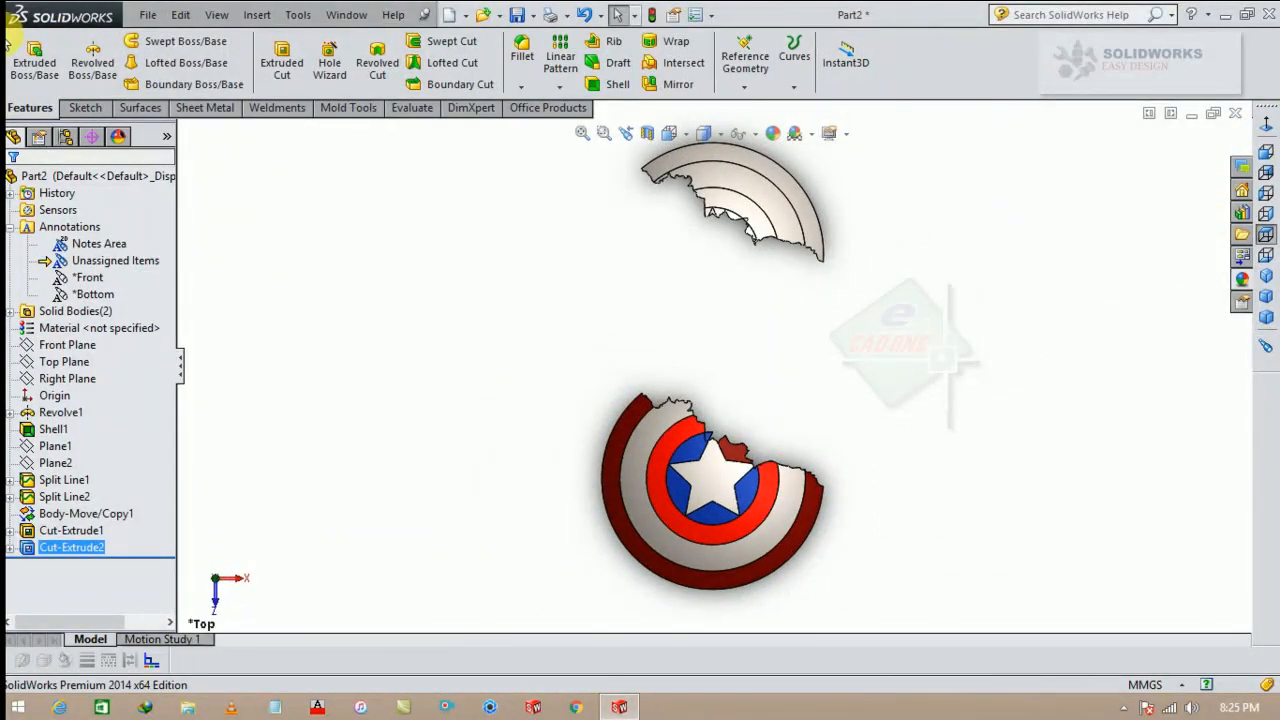
left_click(257, 14)
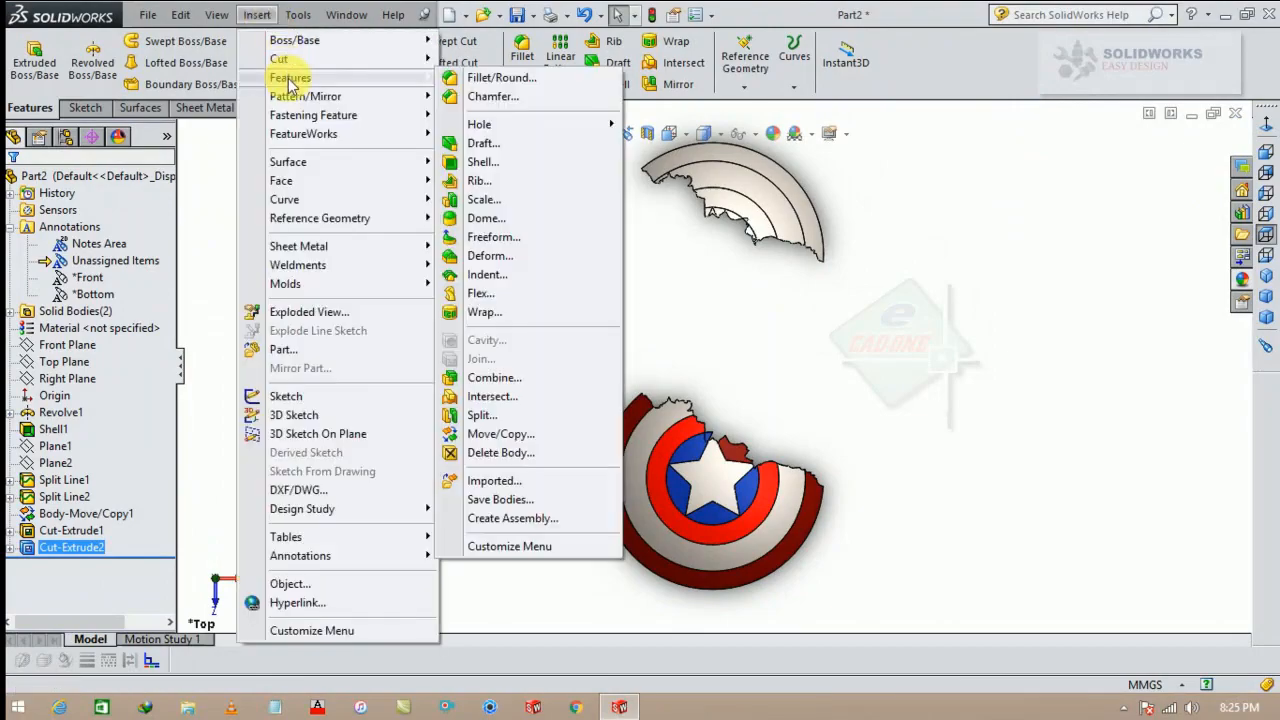
left_click(515, 434)
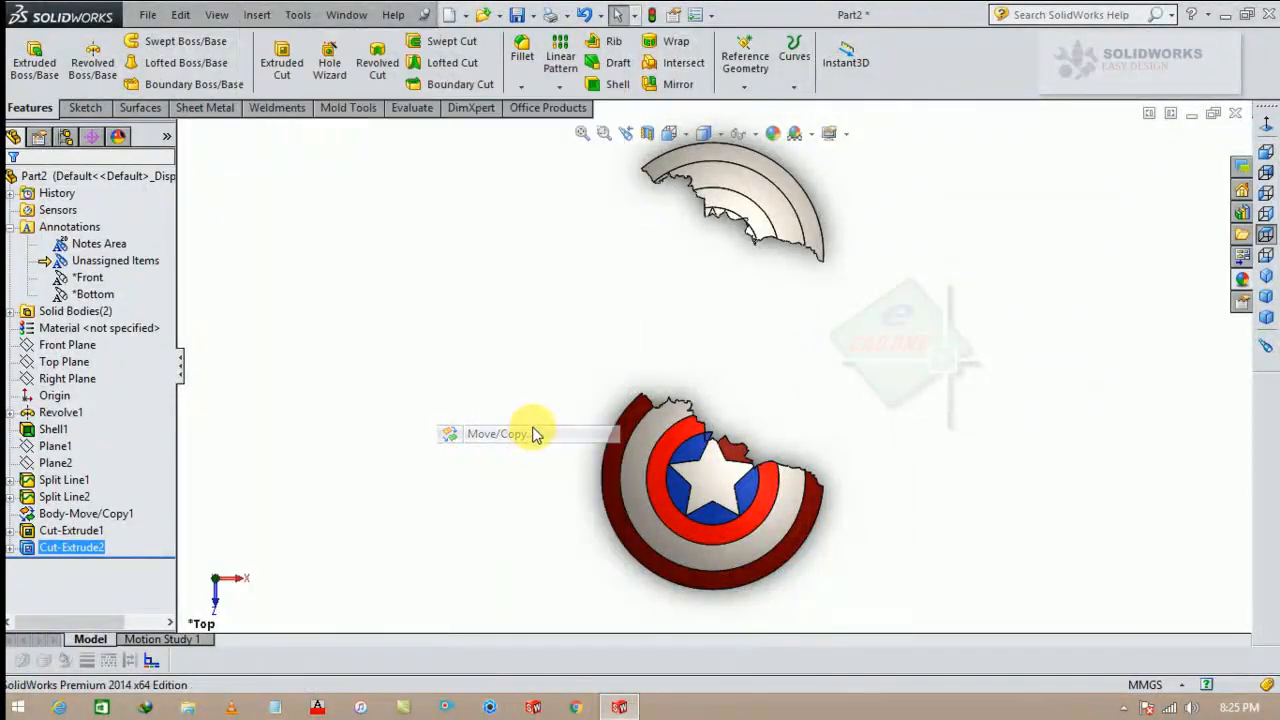
left_click(798, 192)
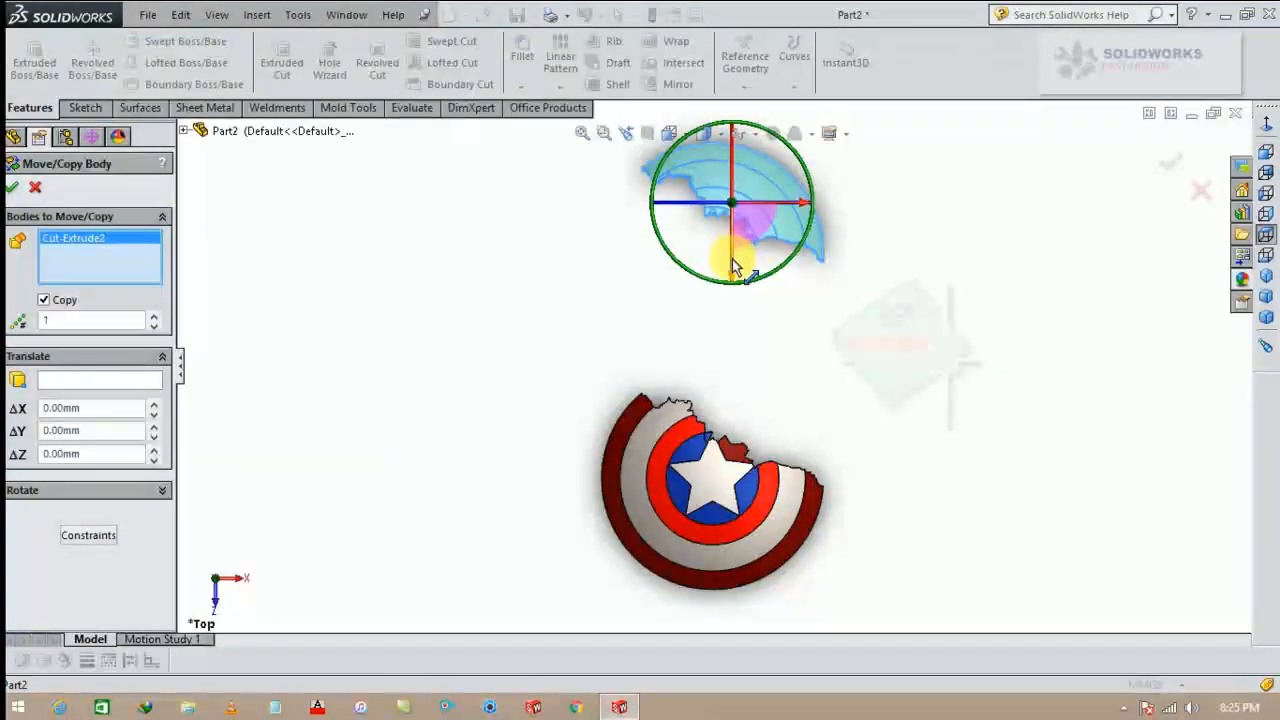
left_click_drag(732, 259, 773, 466)
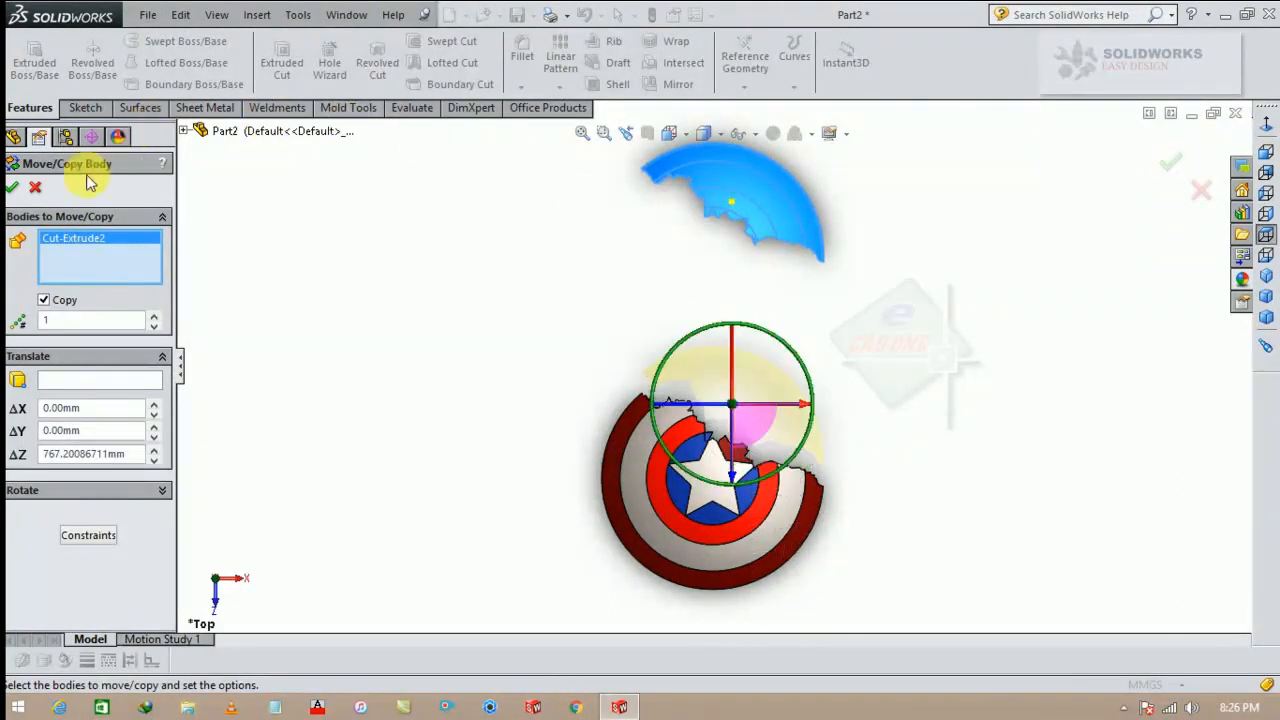
left_click(45, 301)
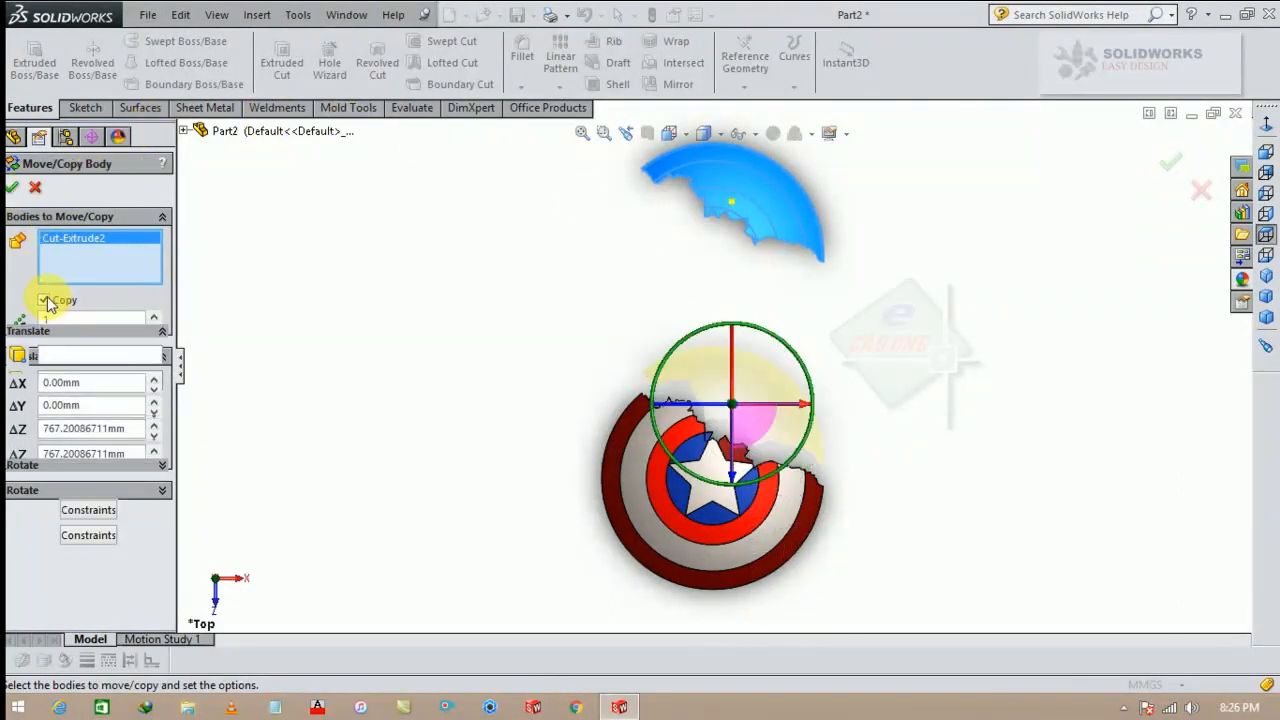
left_click(12, 188)
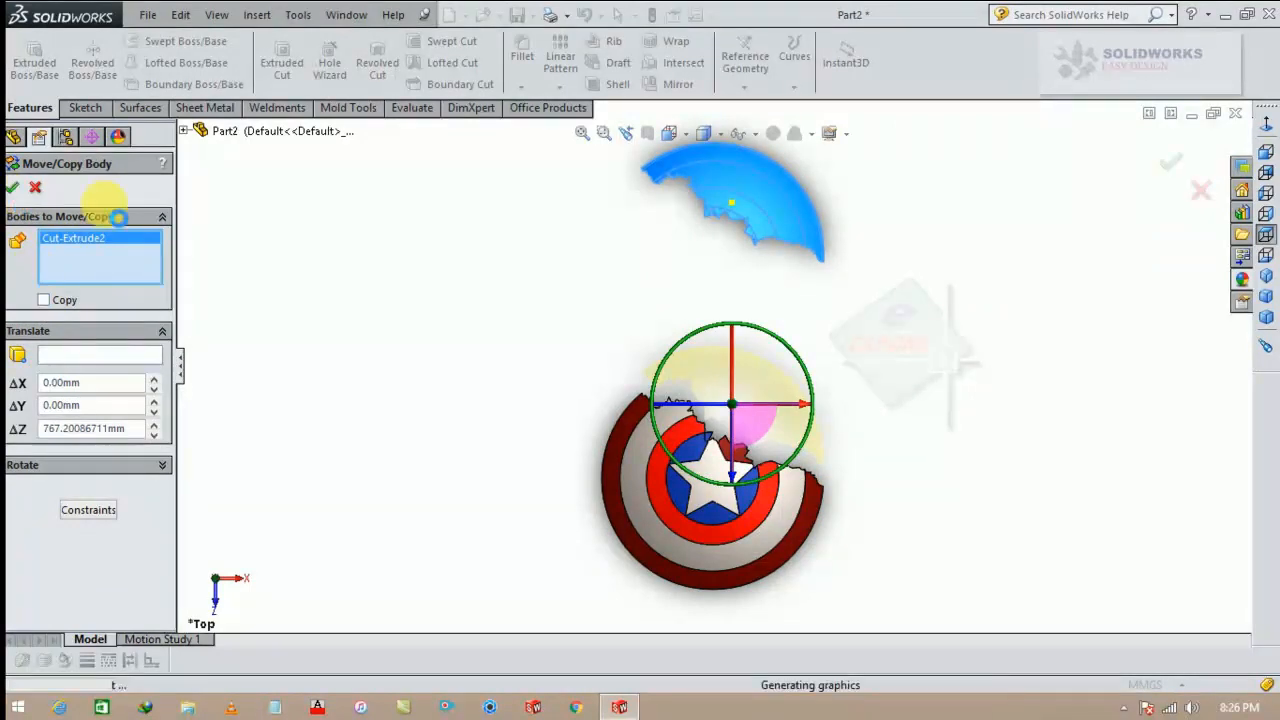
Step: Apply the candy apple red painted appearance to the fragment's outer ring and inner ring faces
middle_click_drag(877, 389, 815, 355)
scroll(755, 495, "down", 3)
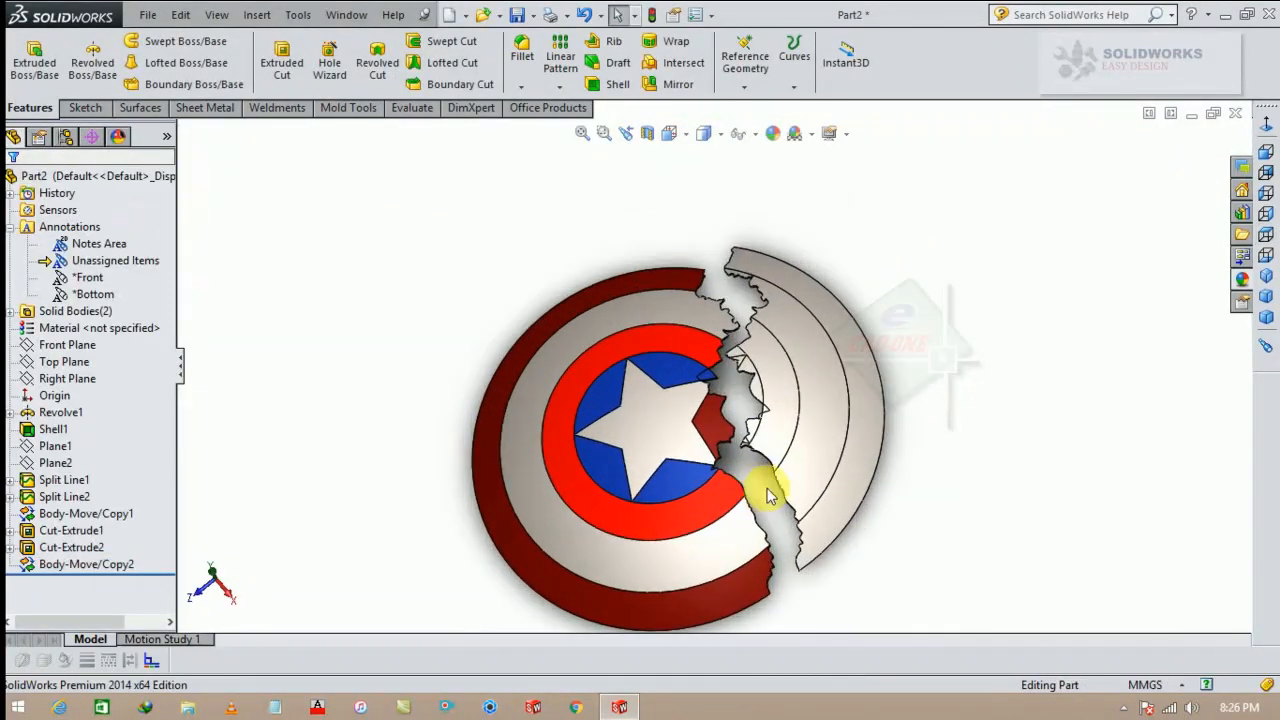
left_click(880, 386)
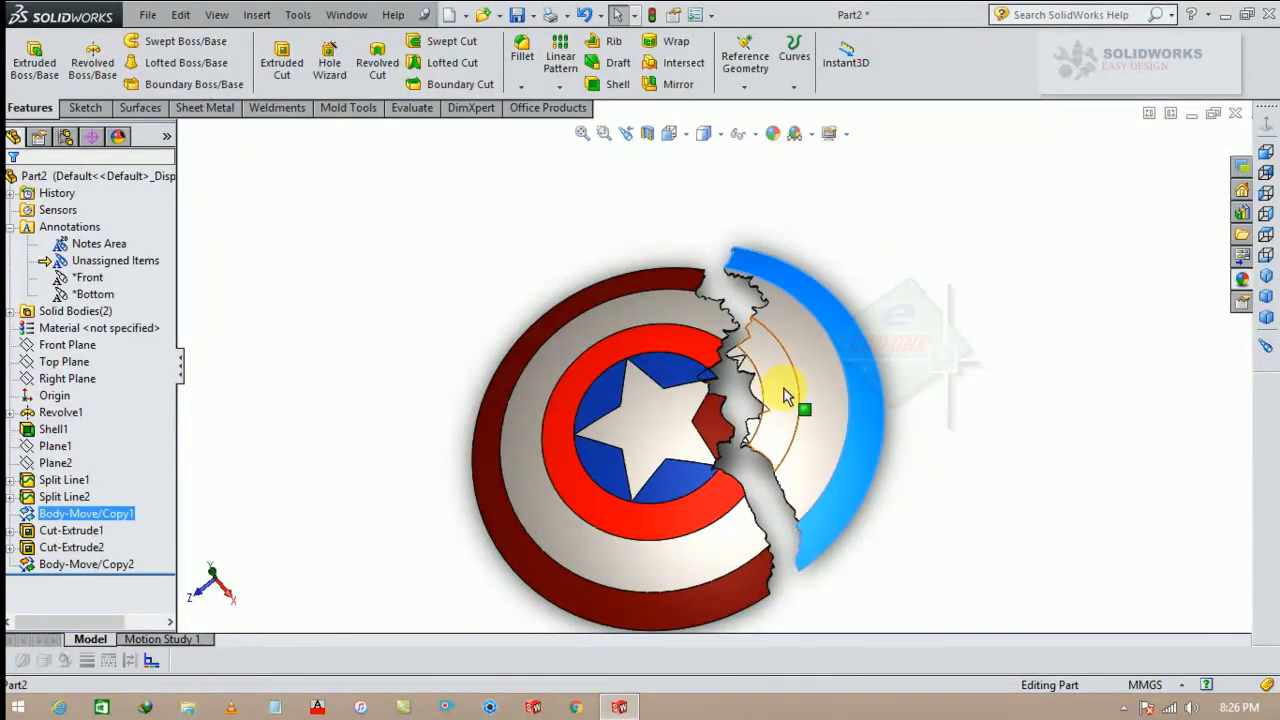
left_click(785, 395, "ctrl")
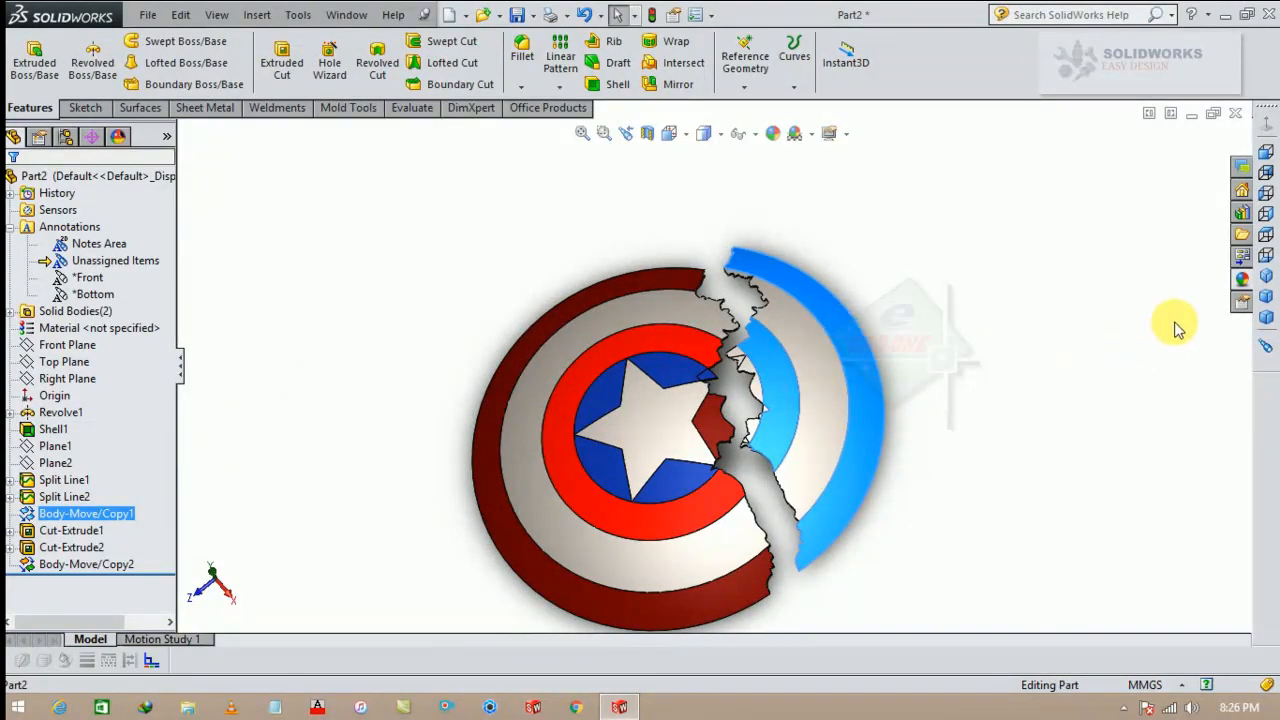
left_click(1242, 283)
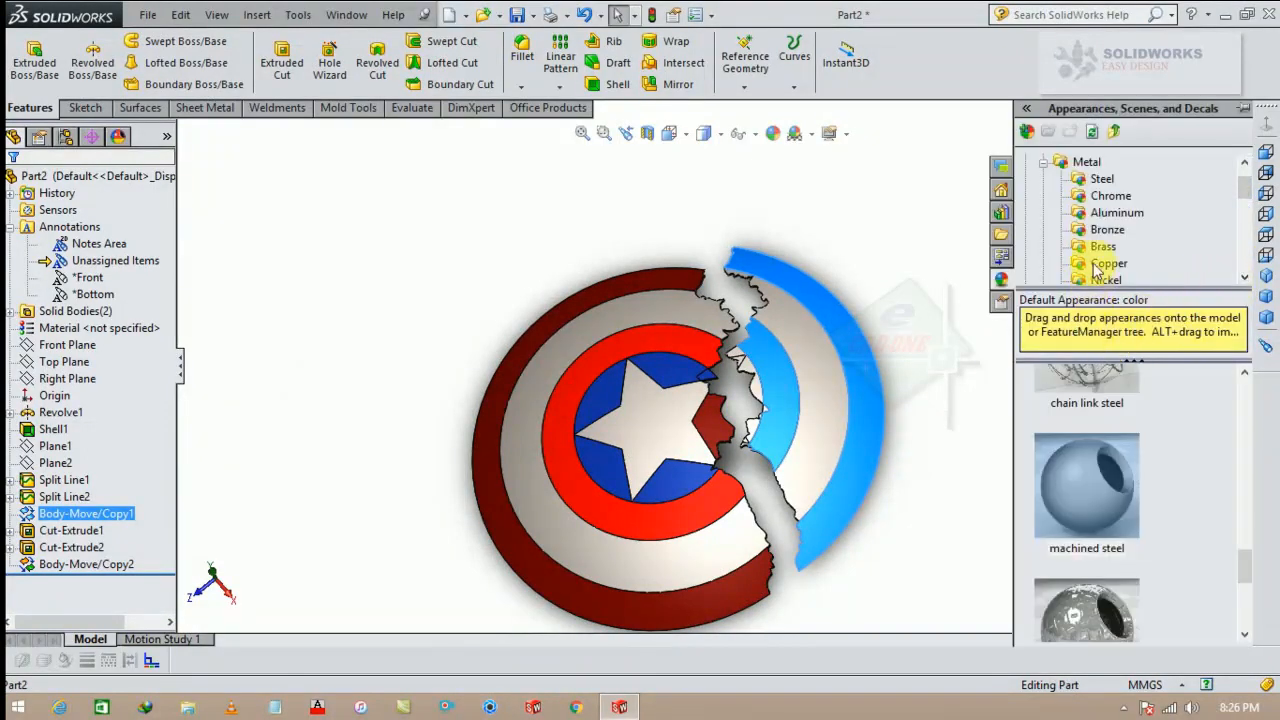
left_click(1046, 166)
left_click(1091, 182)
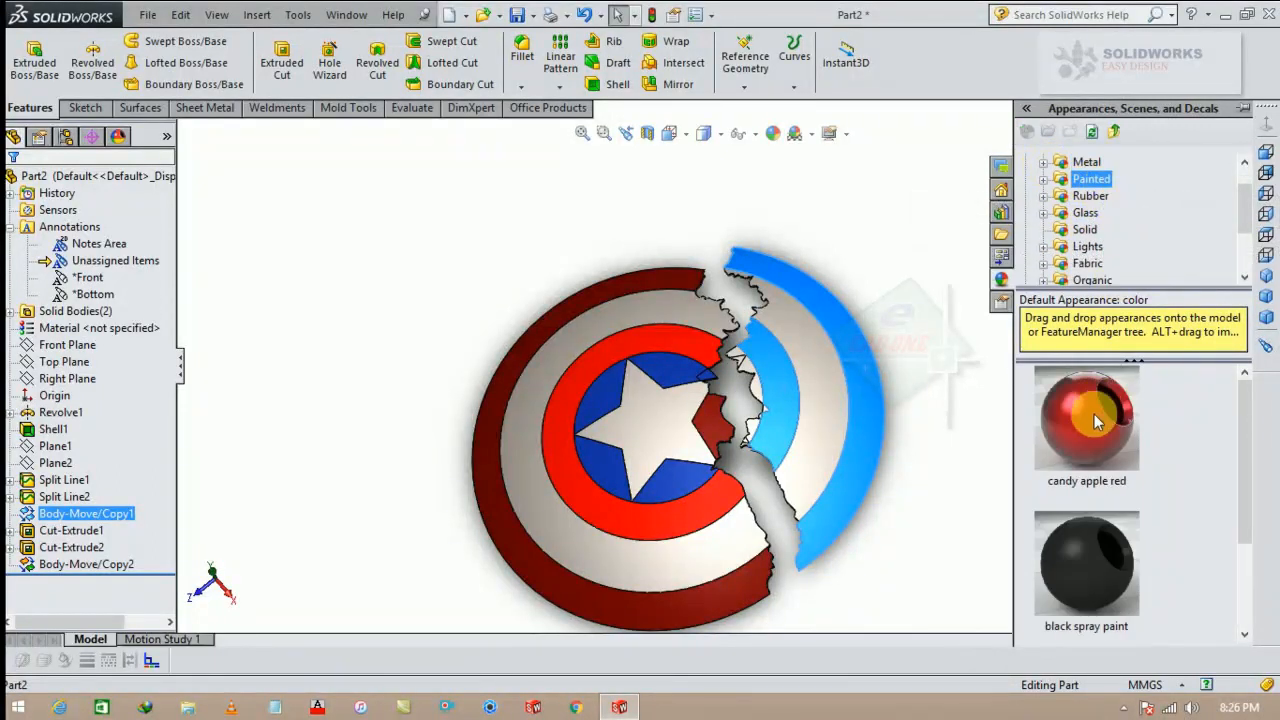
double_click(1086, 418)
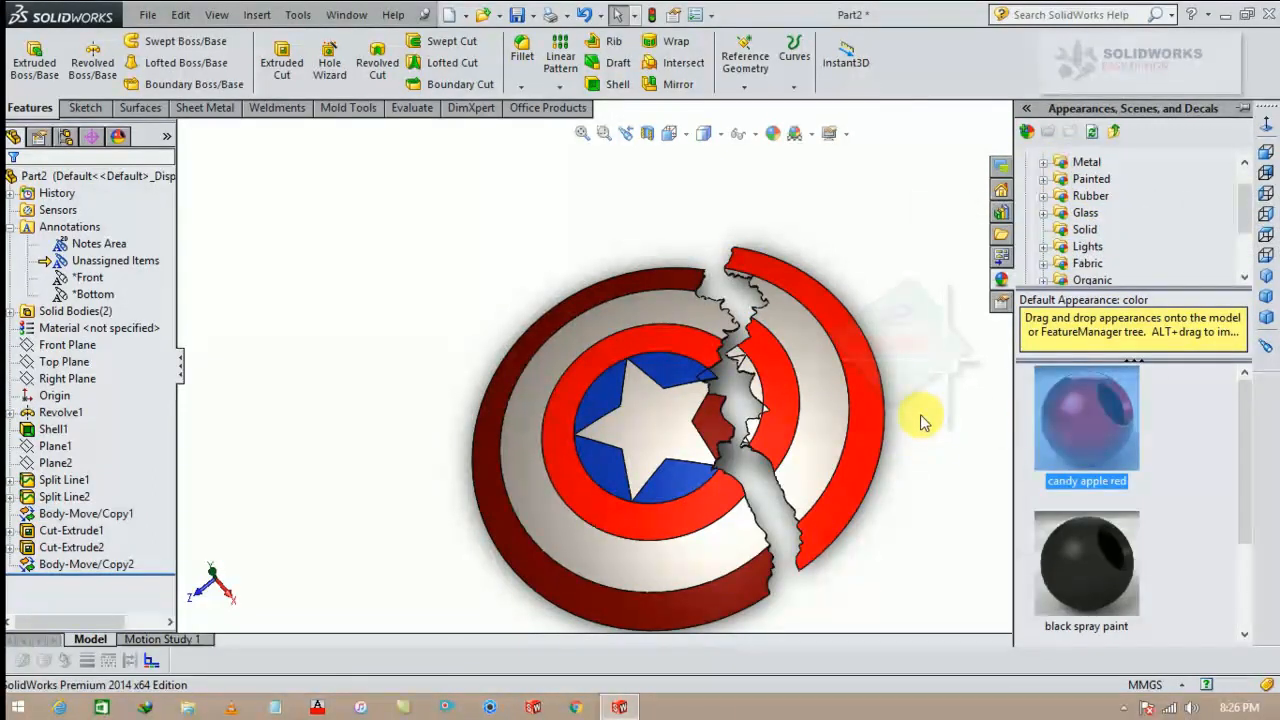
Step: Set the display style to Shaded without edges
middle_click_drag(894, 387, 810, 368)
scroll(815, 368, "down", 2)
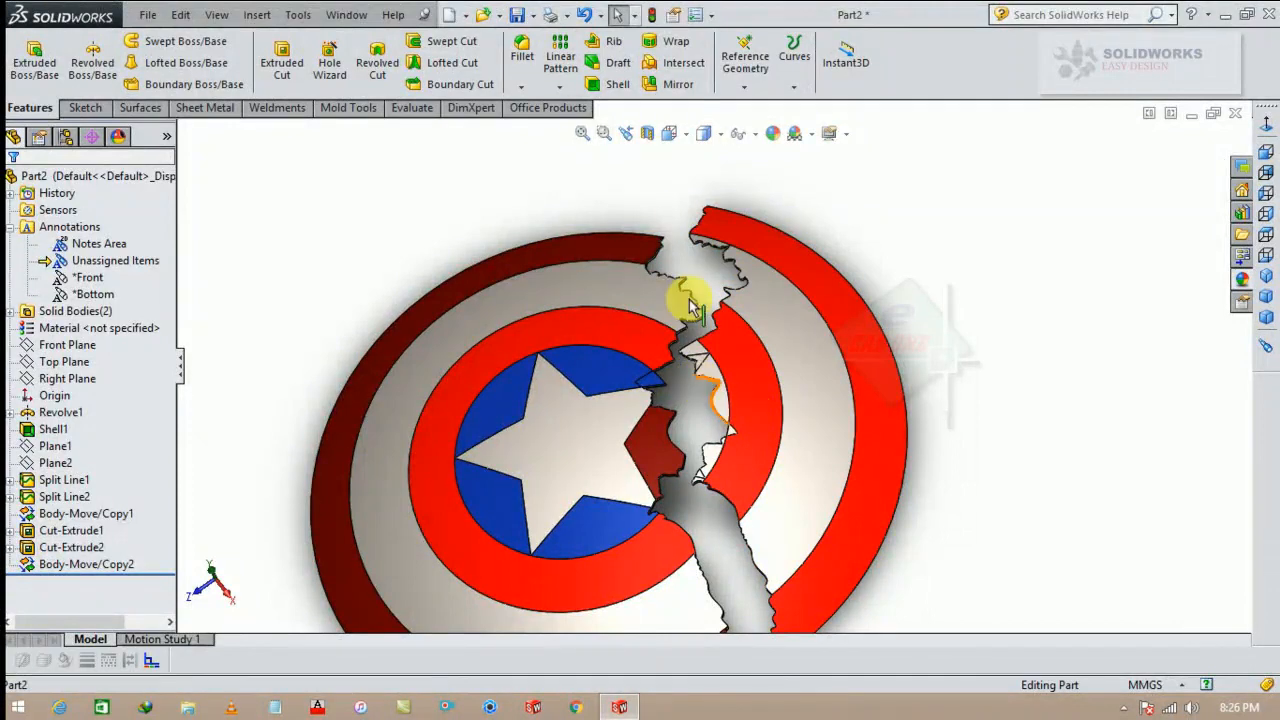
left_click(672, 134)
left_click(706, 134)
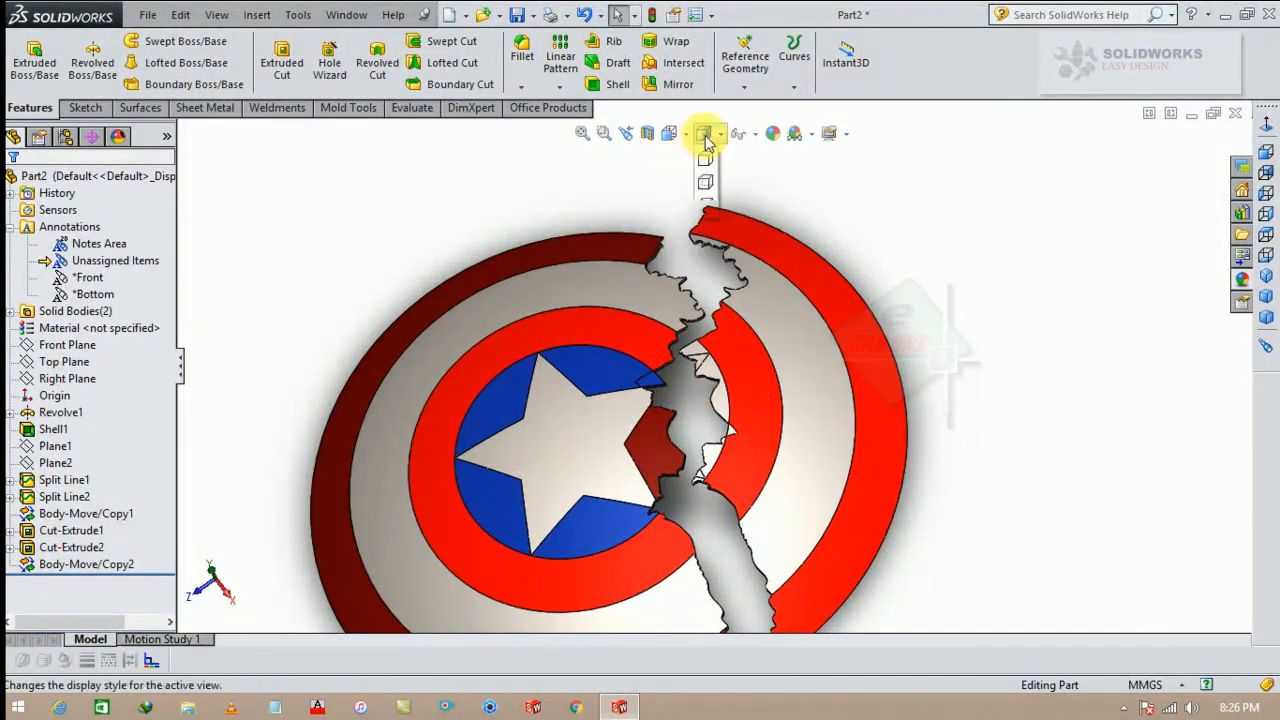
left_click(706, 172)
scroll(908, 330, "down", 3)
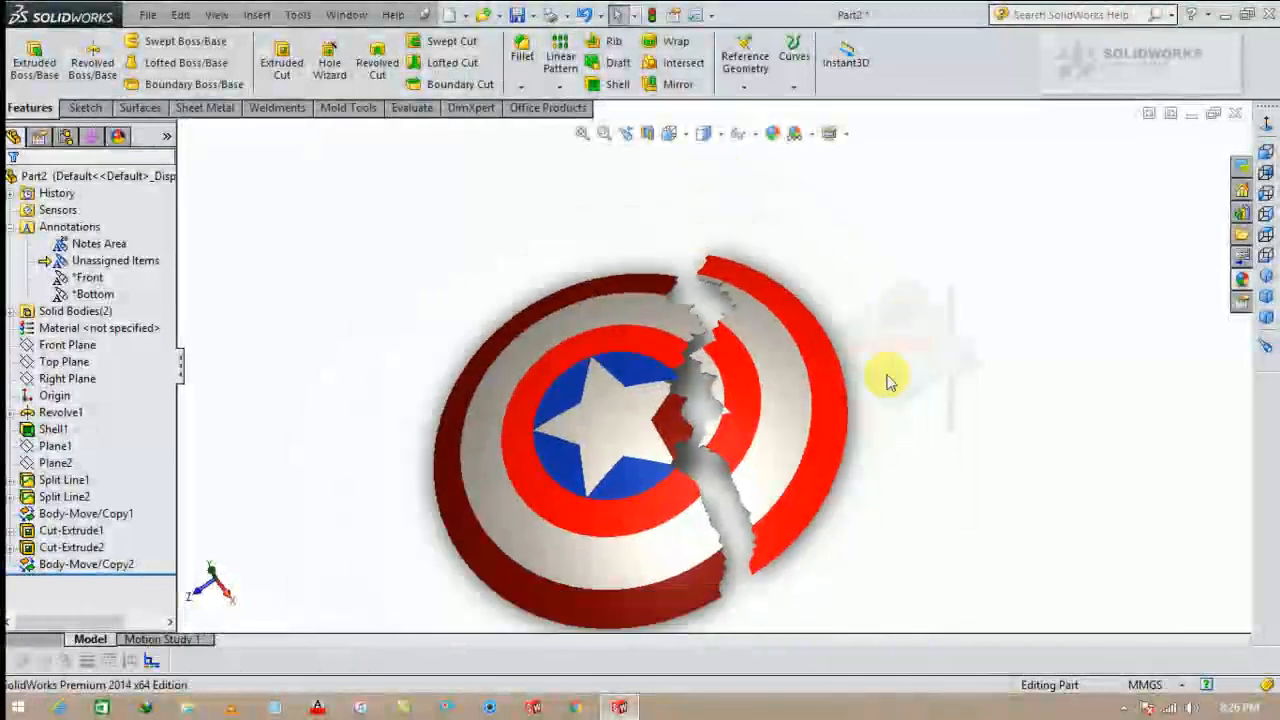
Step: Apply the gloss red painted appearance to the fragment's outer ring and inner ring faces
middle_click_drag(889, 377, 903, 391)
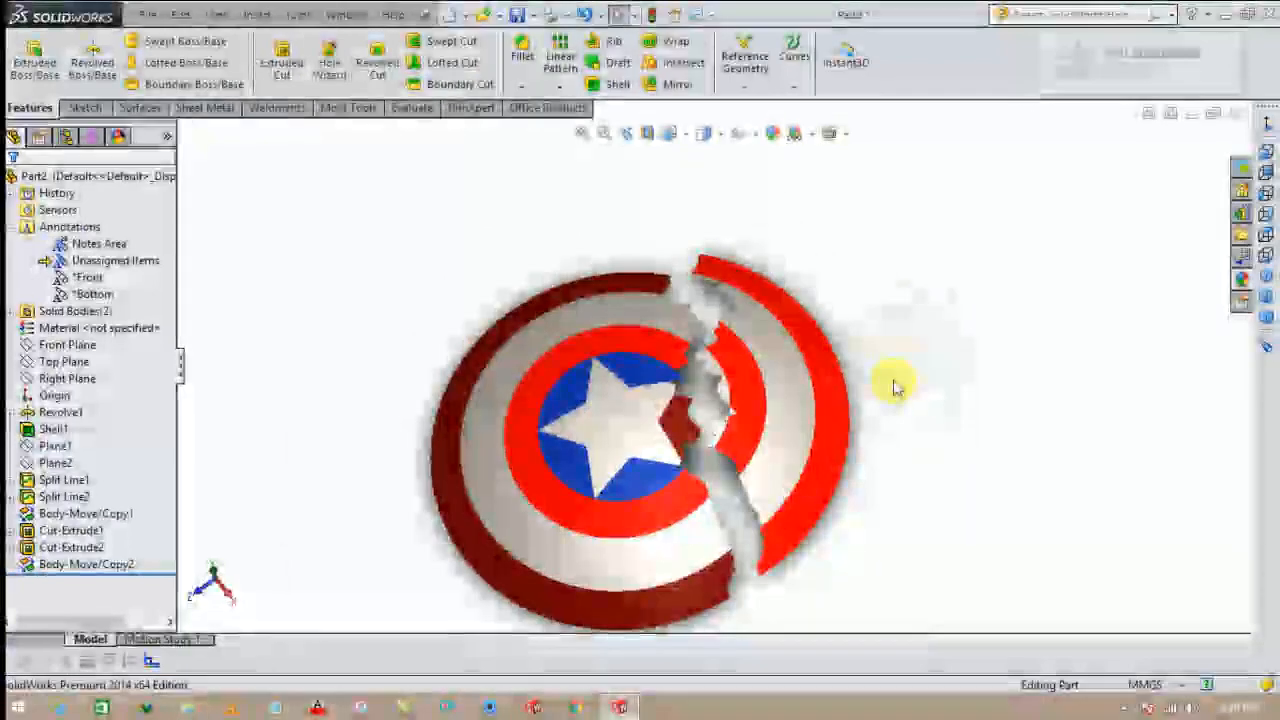
left_click(830, 445)
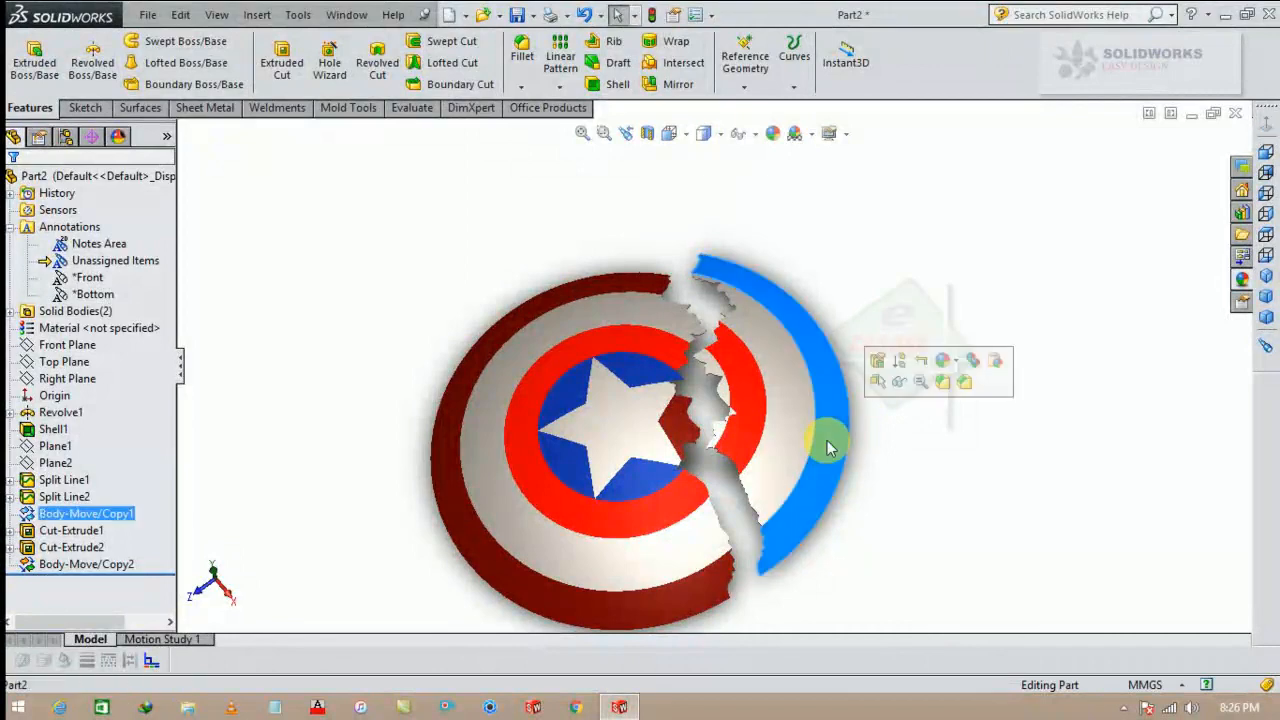
left_click(940, 512)
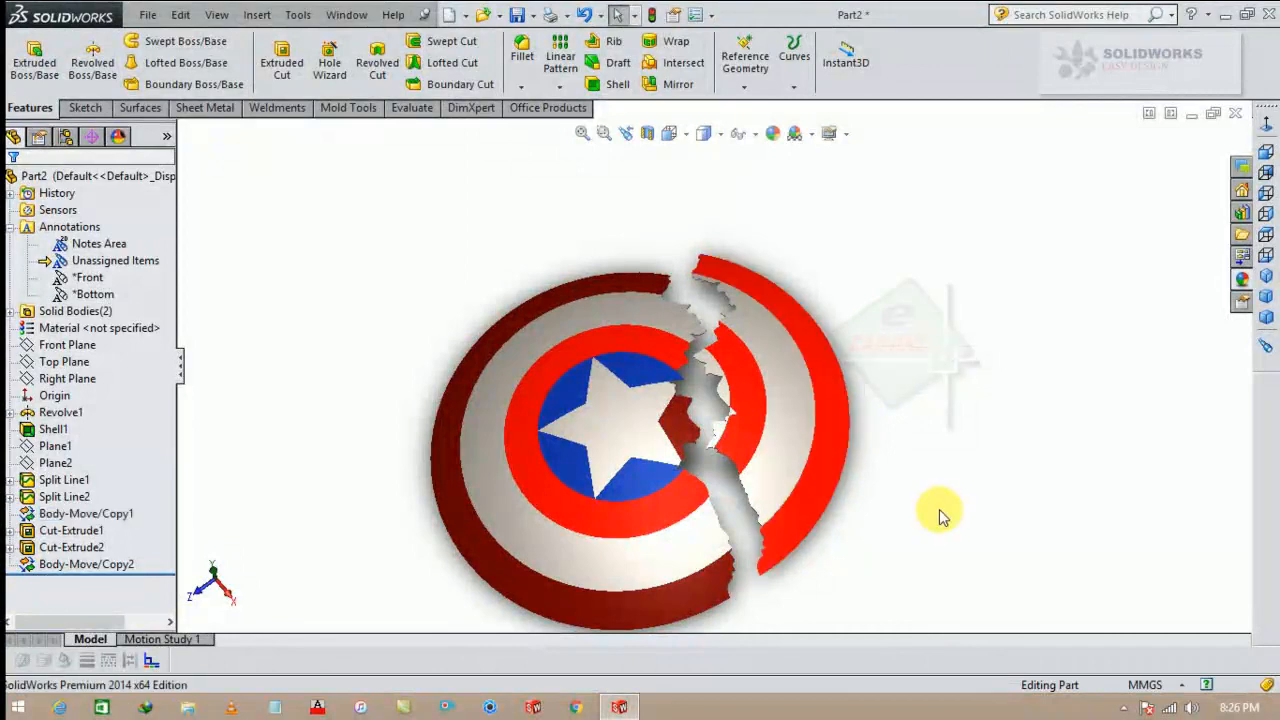
left_click(830, 450)
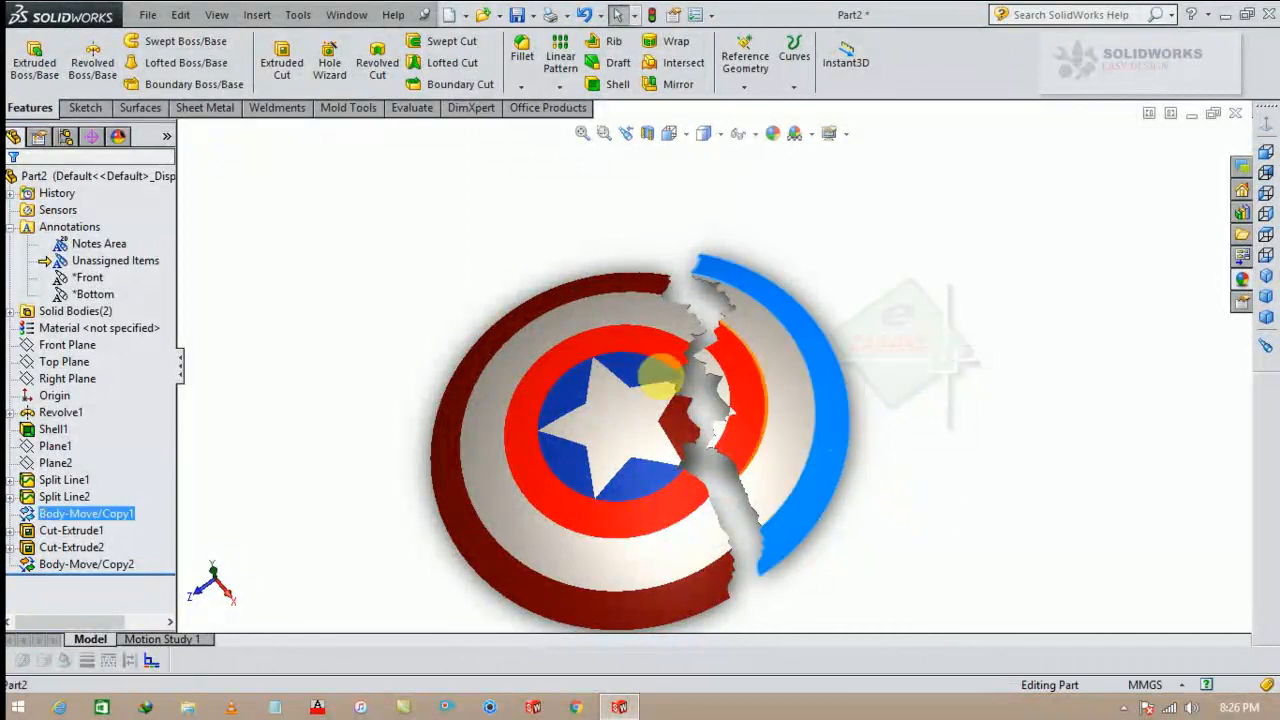
left_click(744, 385, "ctrl")
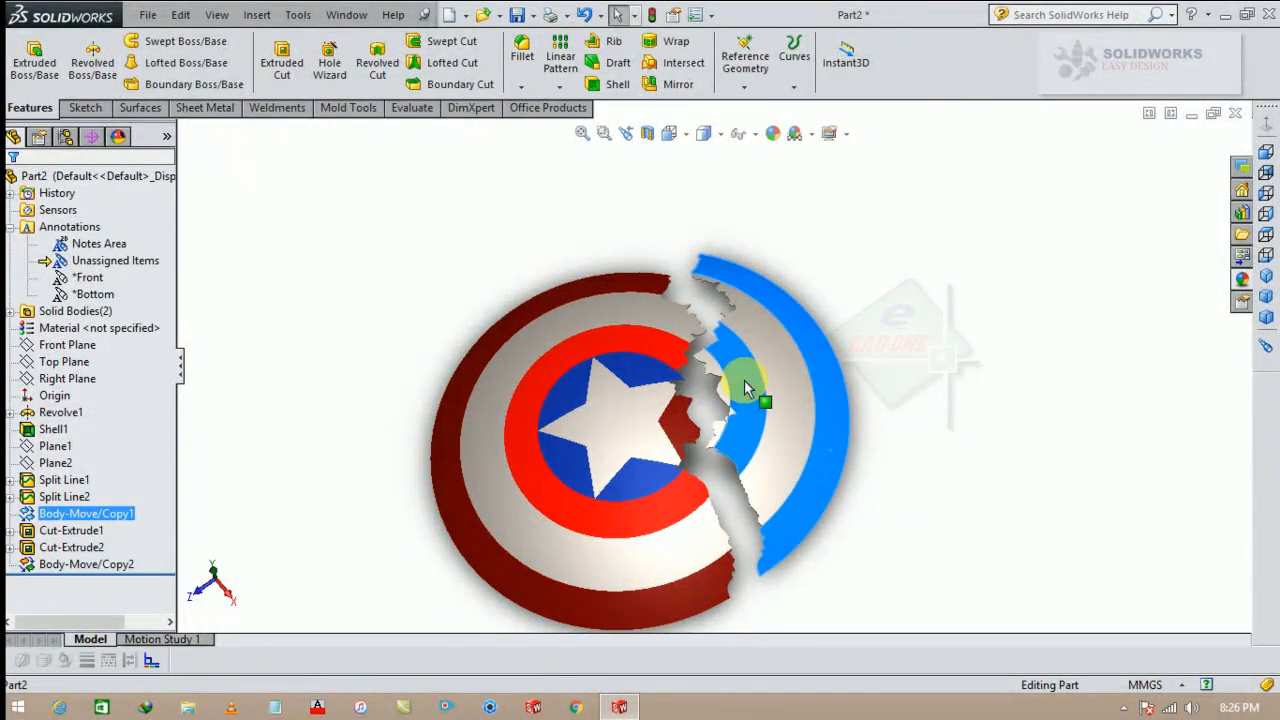
left_click(1242, 279)
left_click_drag(1244, 440, 1212, 300)
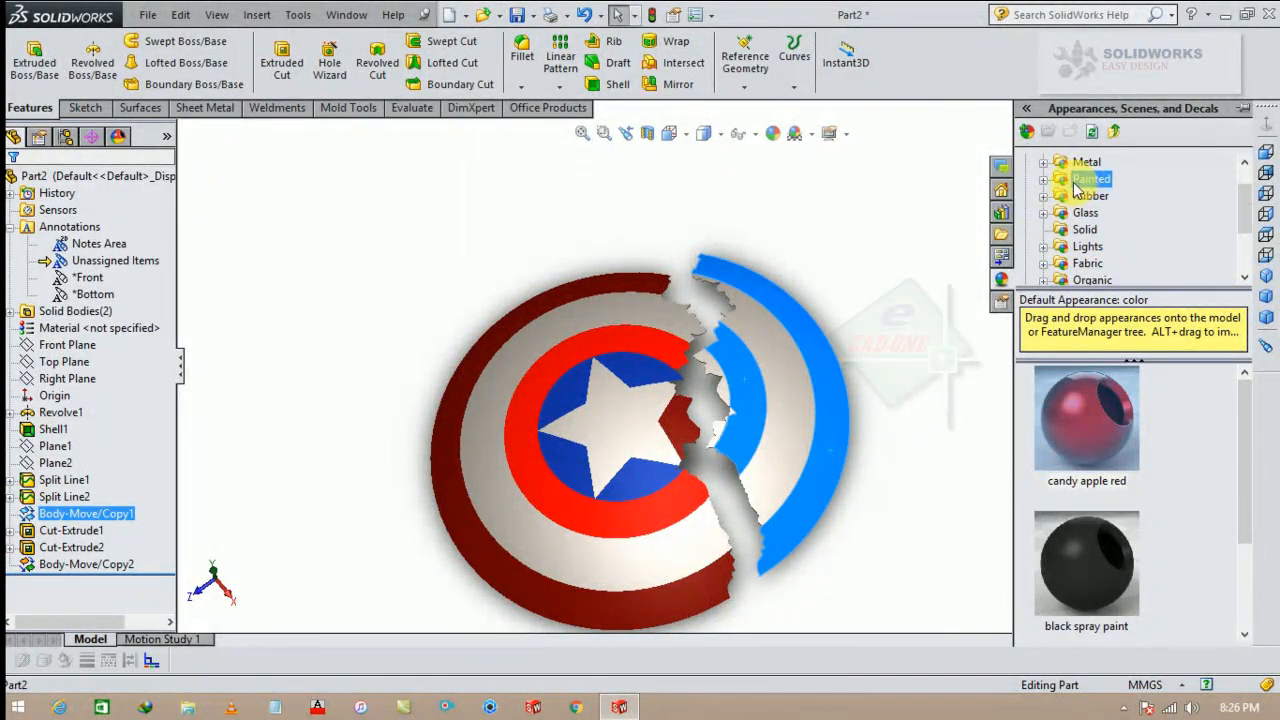
left_click(1085, 179)
left_click(1043, 180)
left_click(1090, 196)
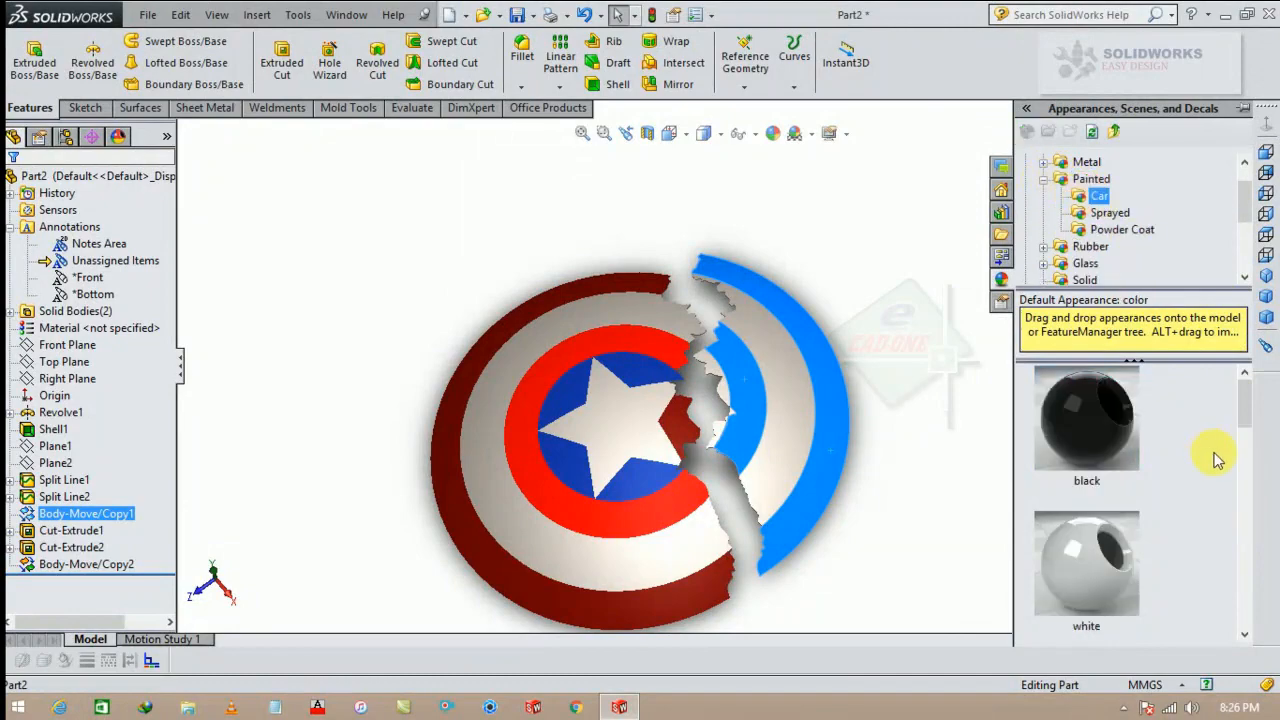
left_click_drag(1248, 400, 1214, 517)
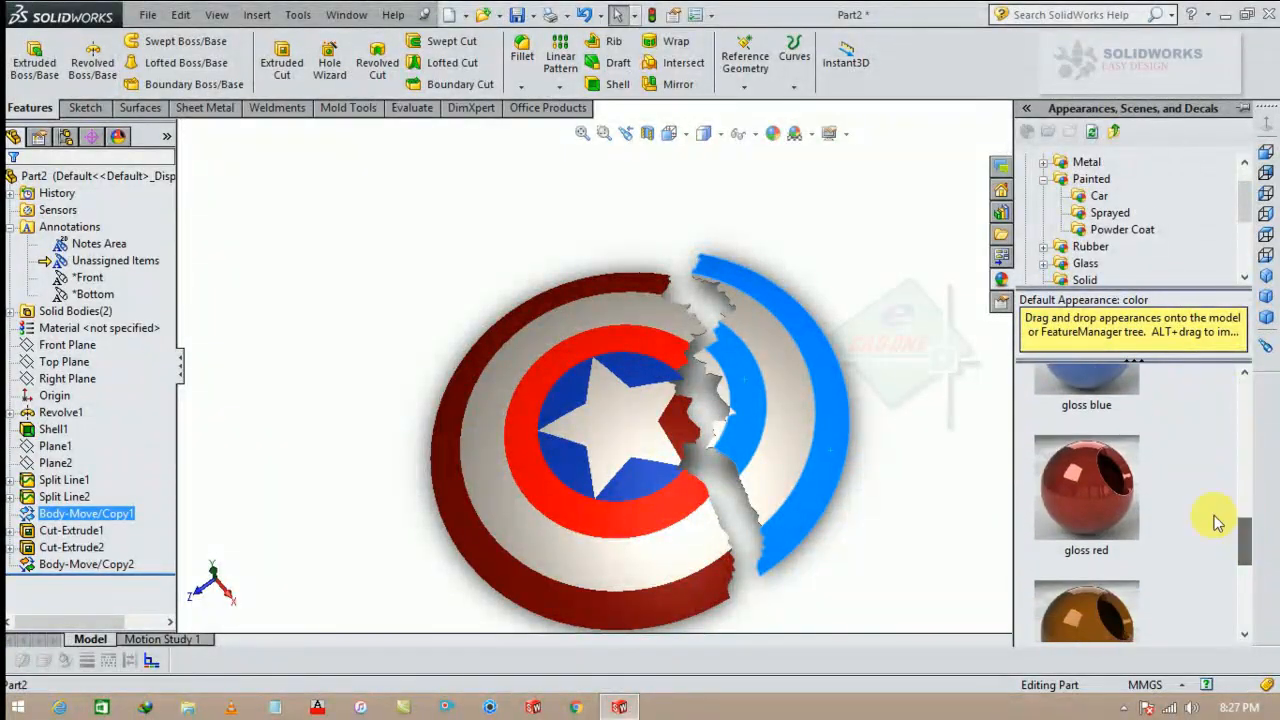
left_click(1070, 483)
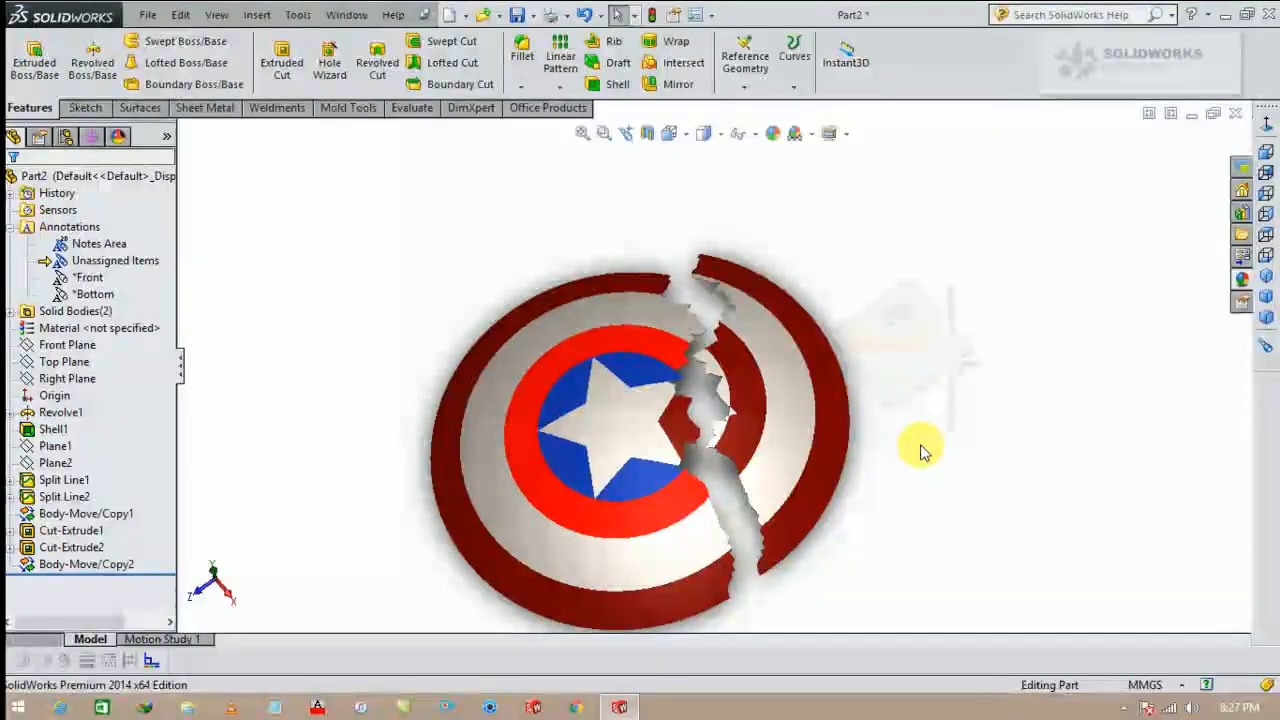
Step: Apply the gloss blue painted appearance to the dark red star-background face beside the broken edge of the larger piece
left_click(698, 425)
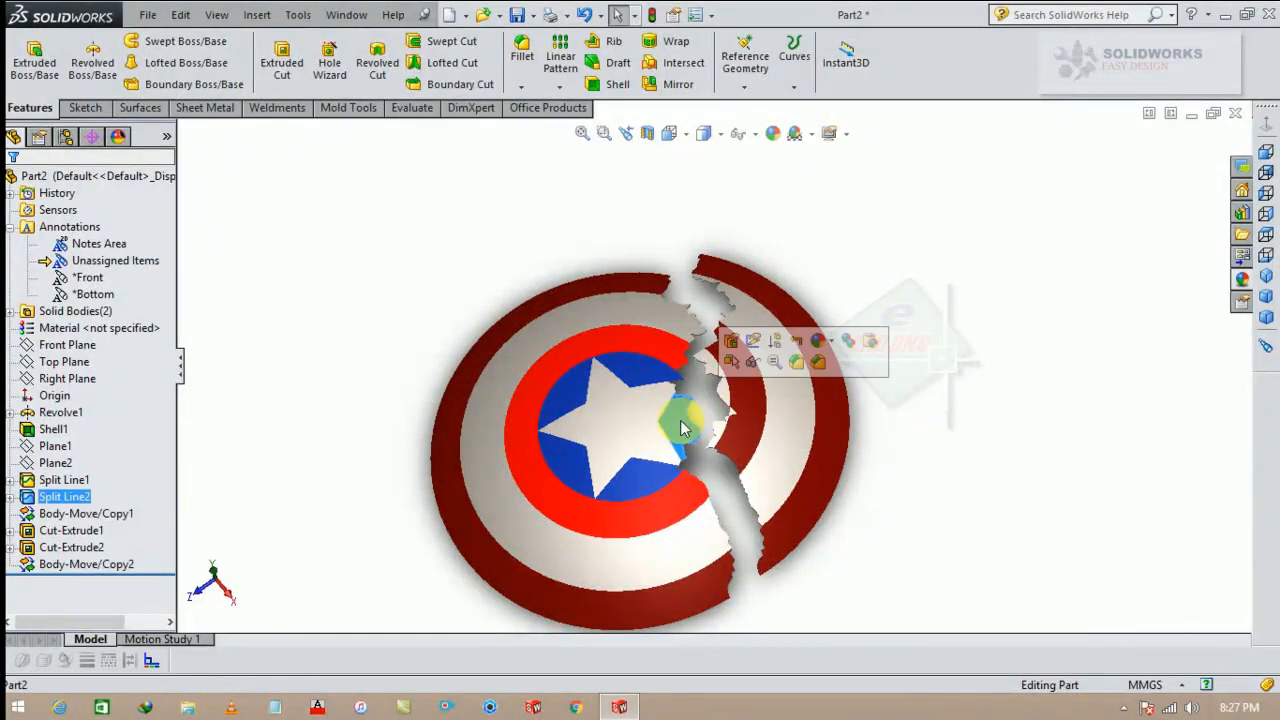
left_click(1238, 284)
left_click_drag(1253, 538, 1246, 510)
left_click(1080, 460)
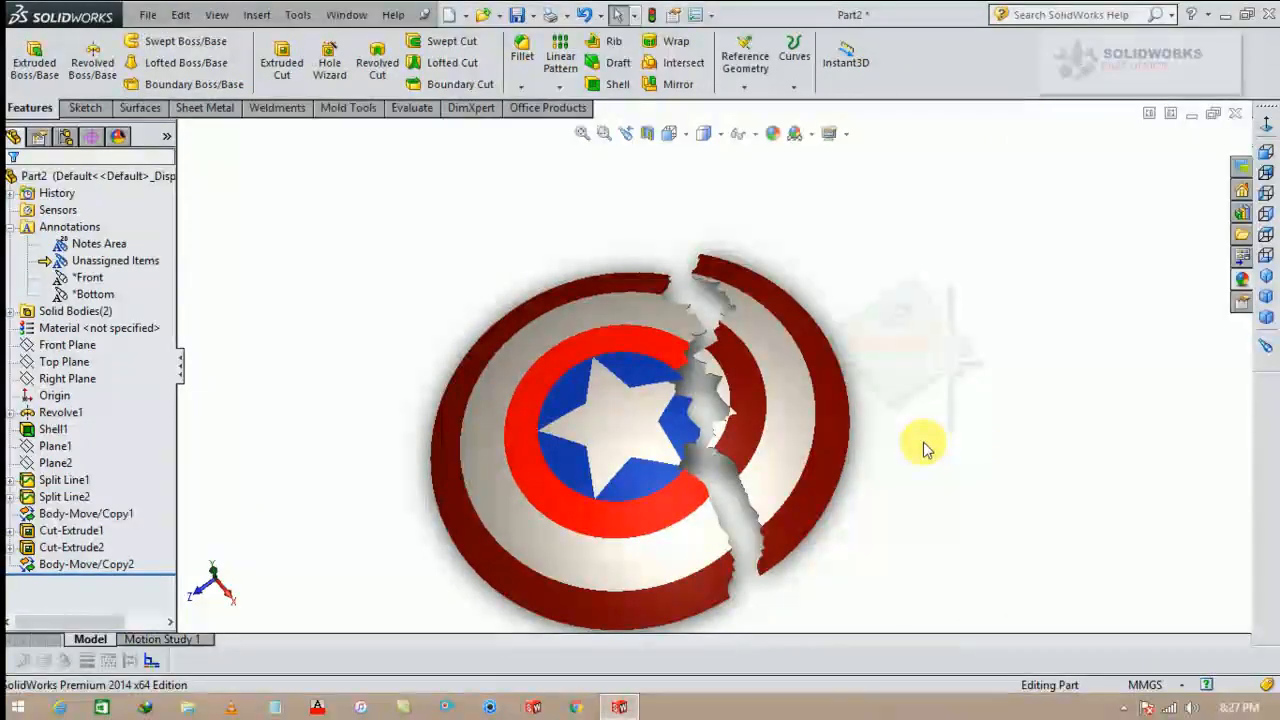
Step: Apply the gloss red painted appearance to the larger piece's ring around the star and save the part
left_click(640, 340)
left_click(1241, 279)
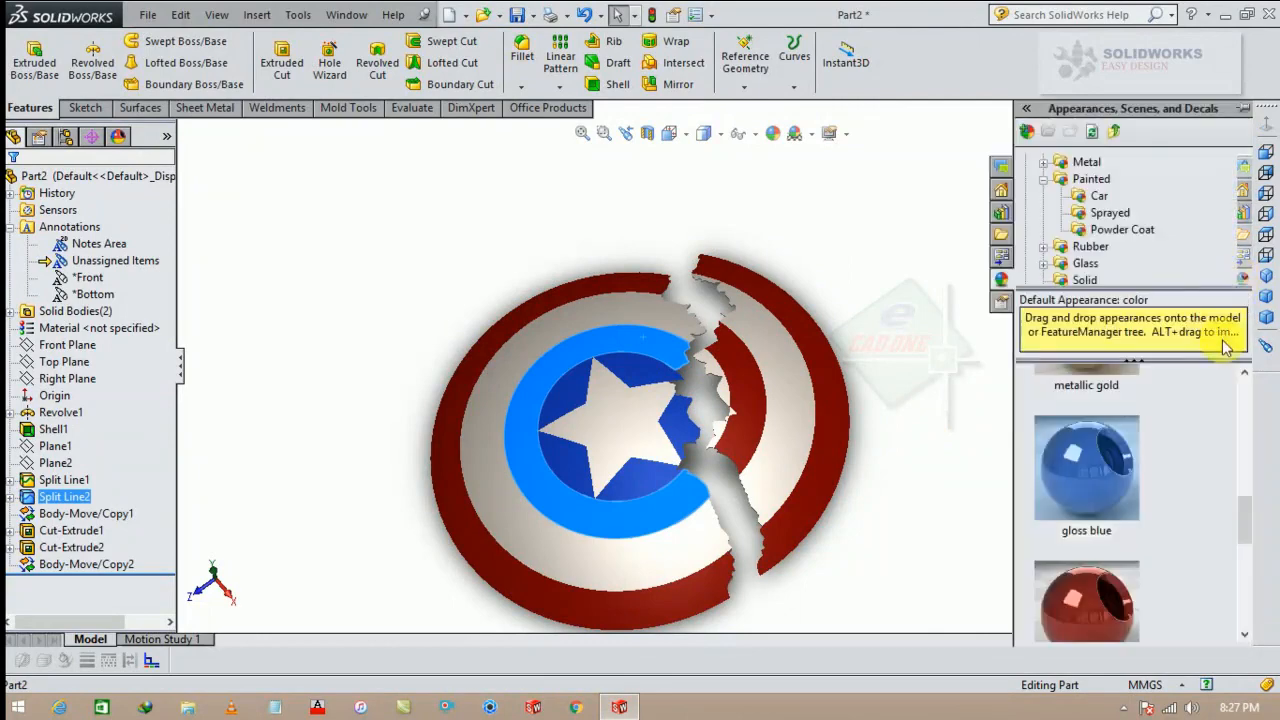
scroll(1100, 590, "down", 1)
left_click(1100, 586)
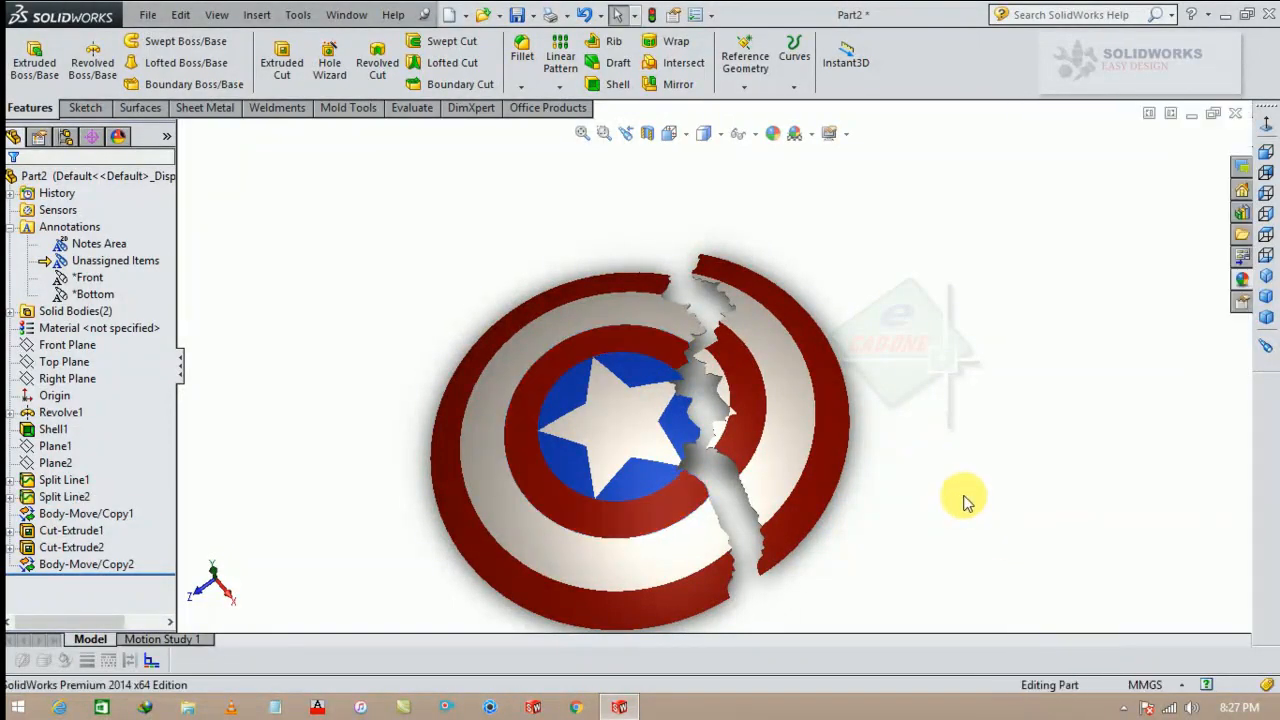
key("ctrl+s")
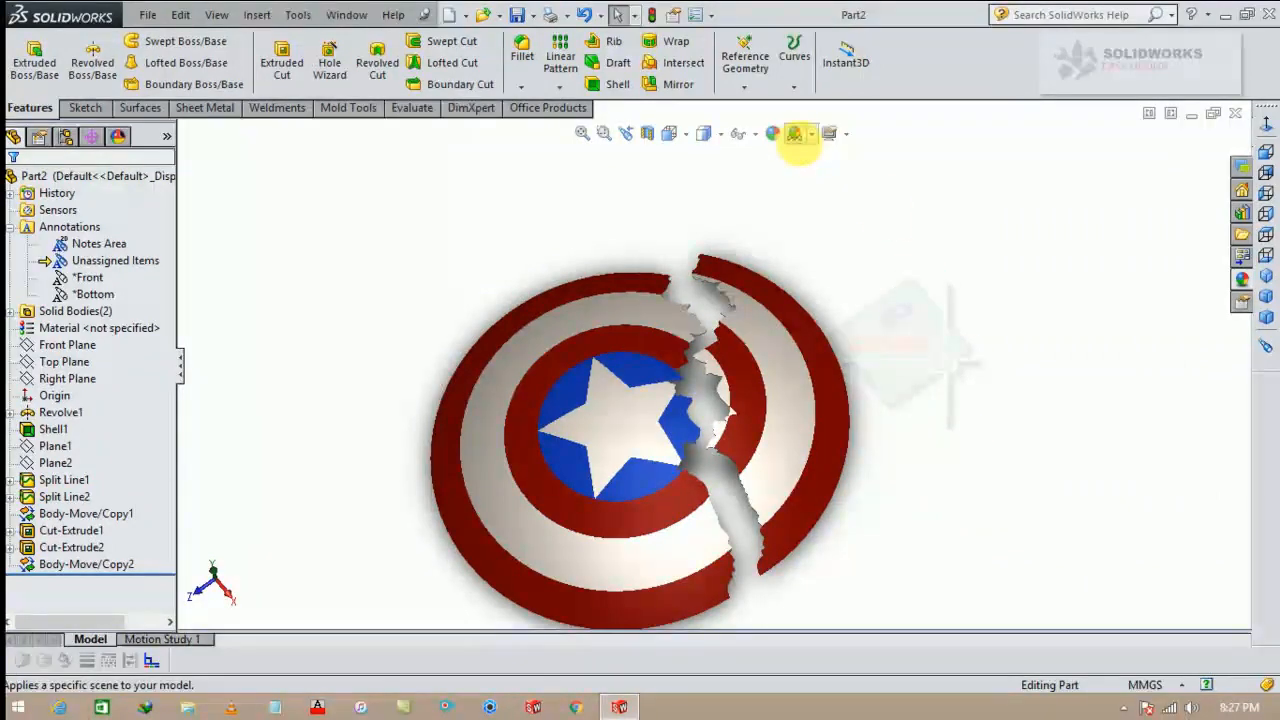
Step: Apply the Plain White scene to the model
left_click(810, 143)
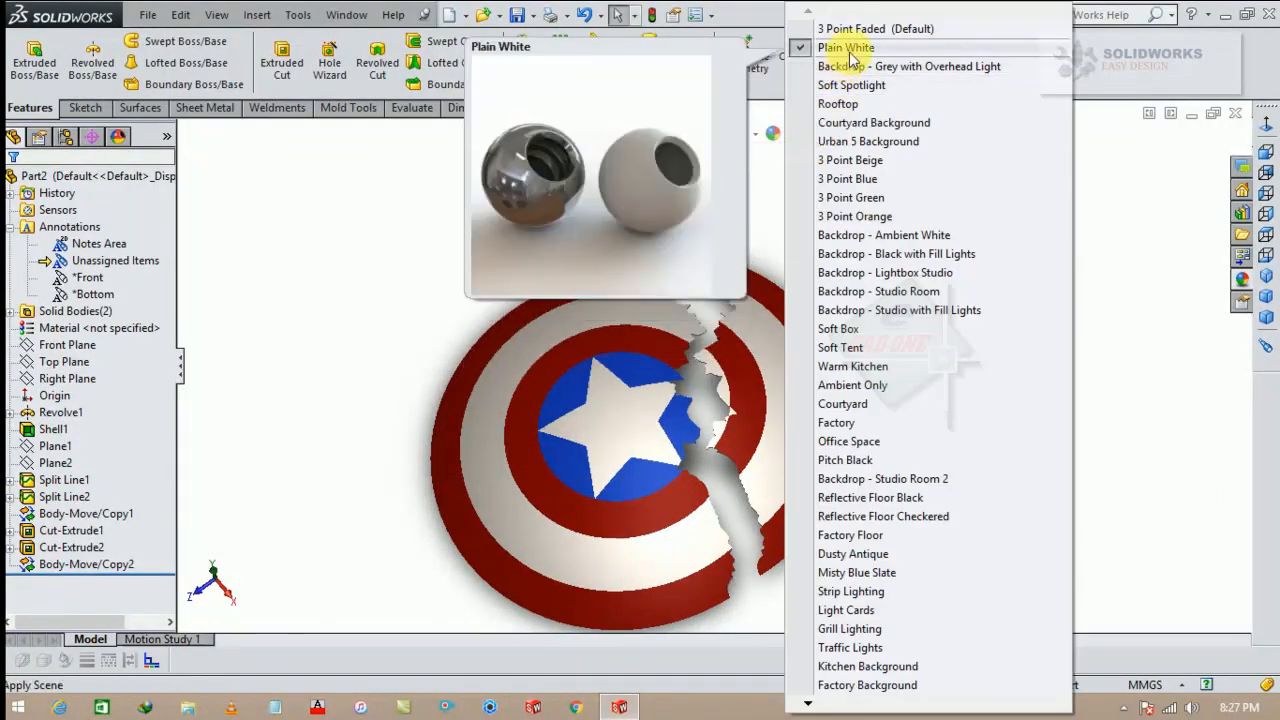
left_click(837, 46)
left_click(1241, 279)
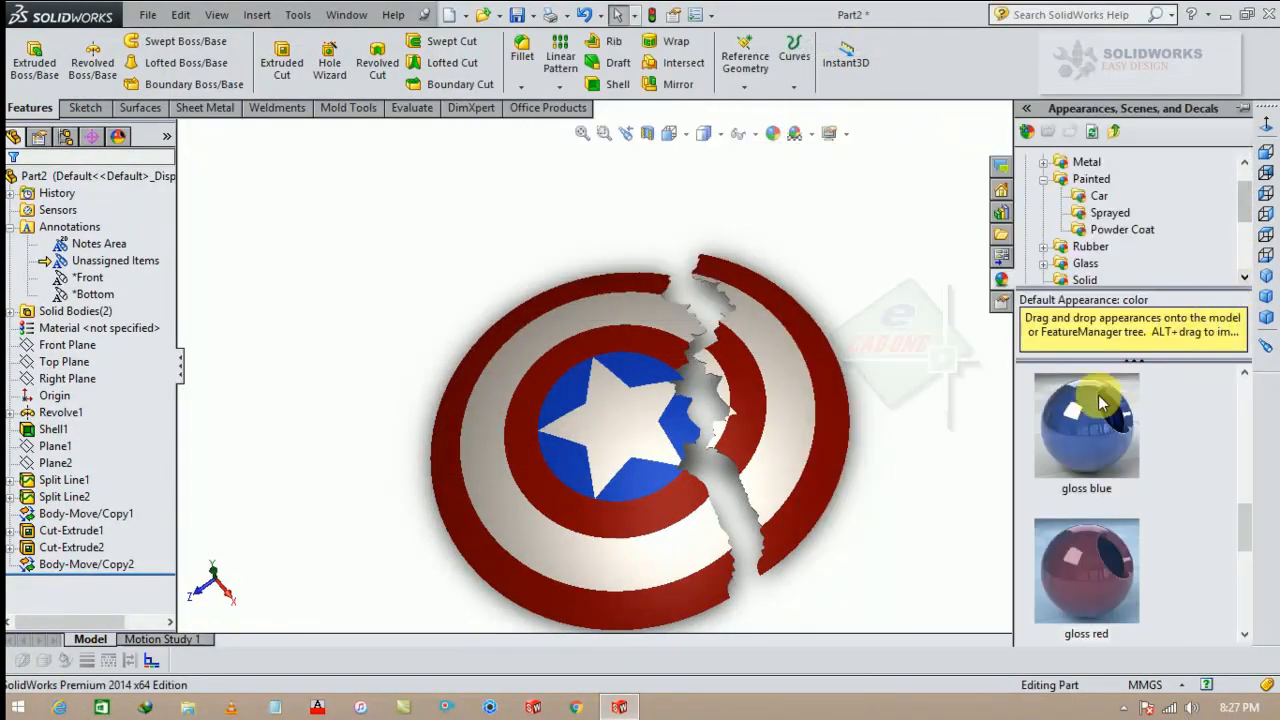
left_click(955, 410)
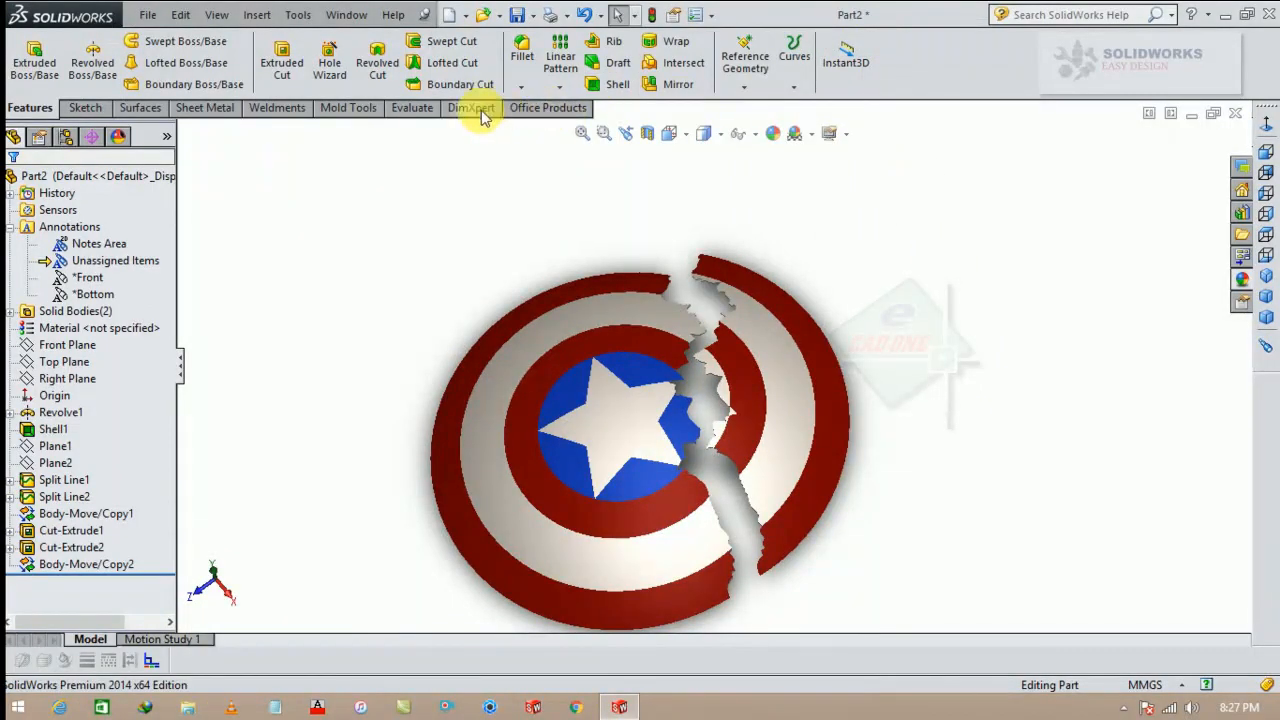
Step: Activate the PhotoView 360 add-in and angle the broken shield so its domed front faces the viewer
left_click(547, 107)
left_click(107, 56)
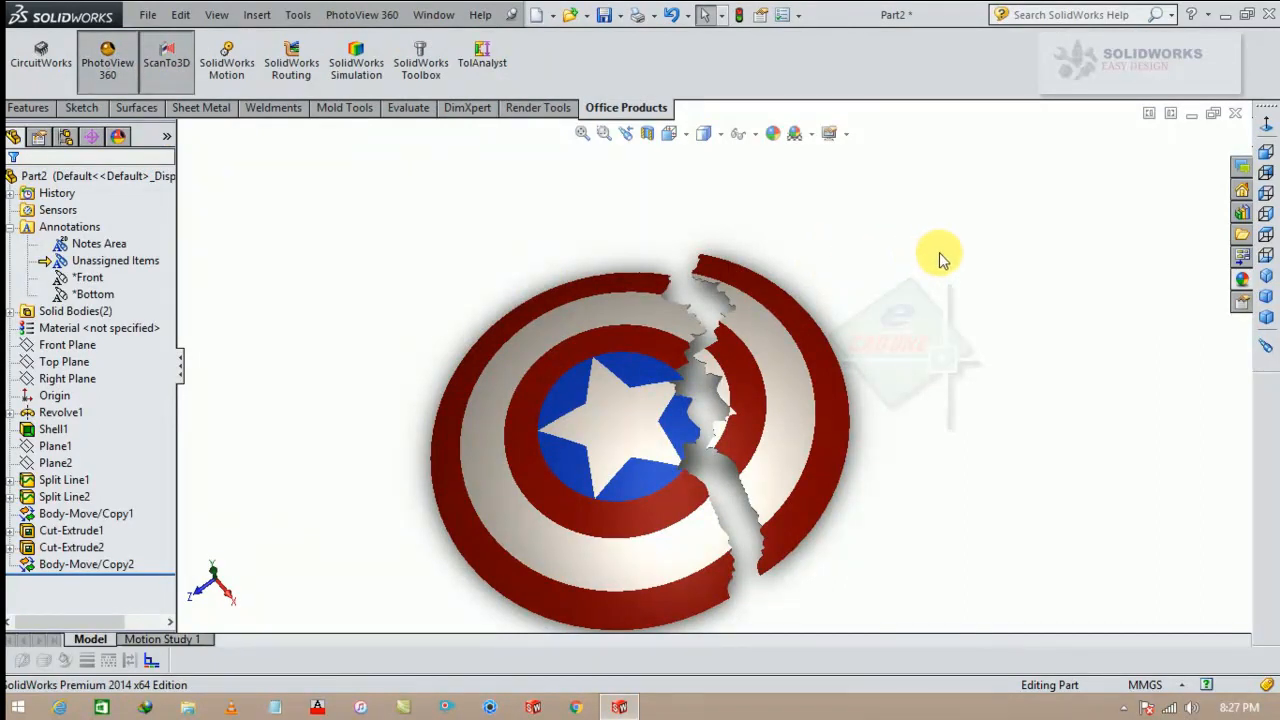
middle_click_drag(940, 258, 908, 205)
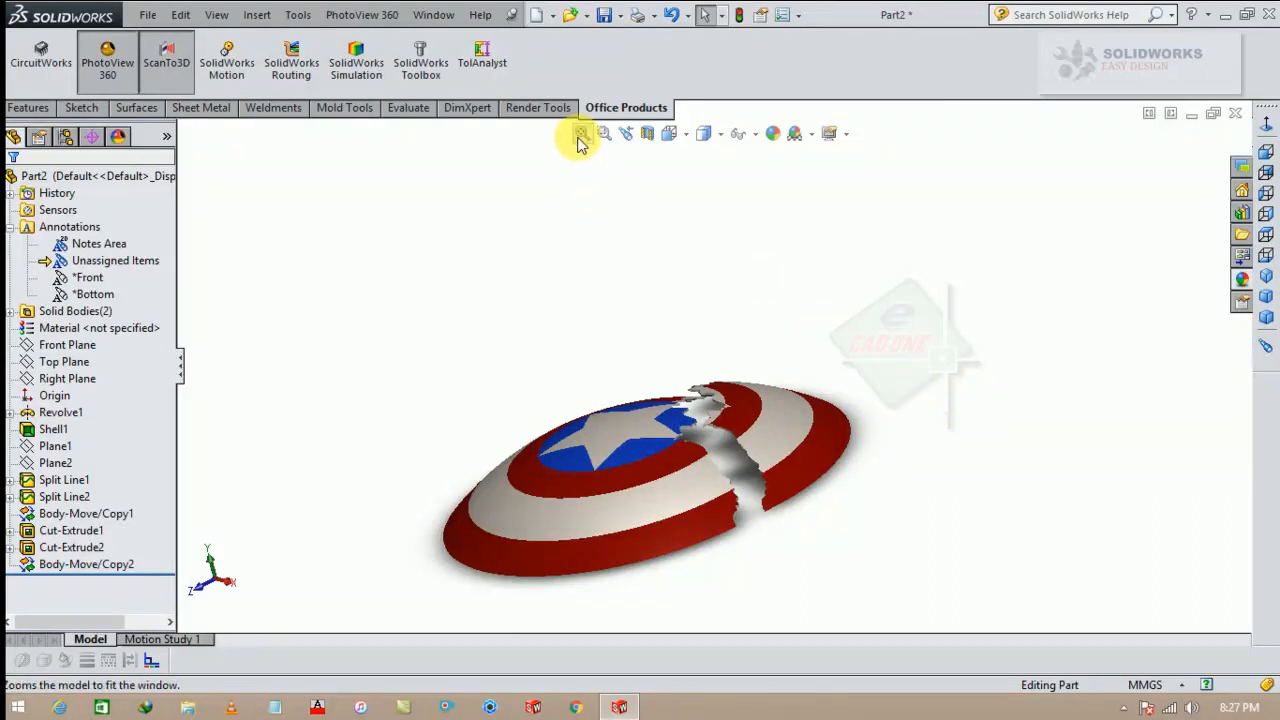
middle_click_drag(700, 205, 988, 547)
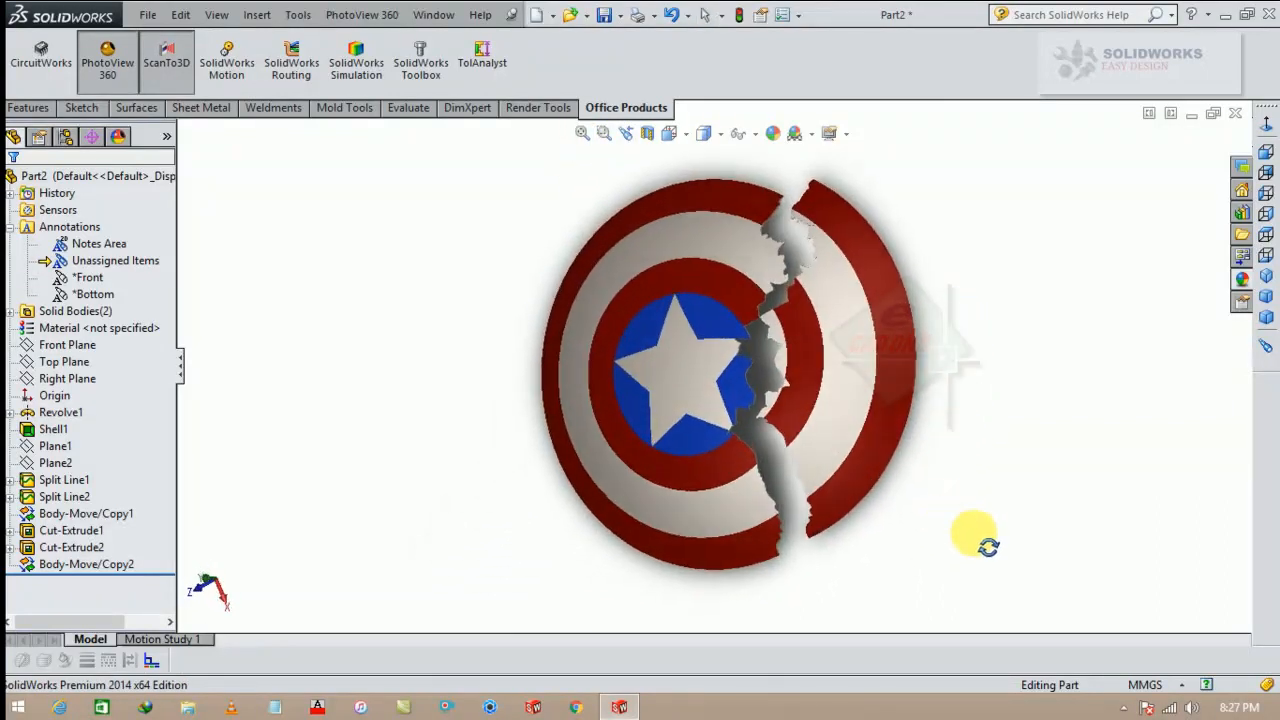